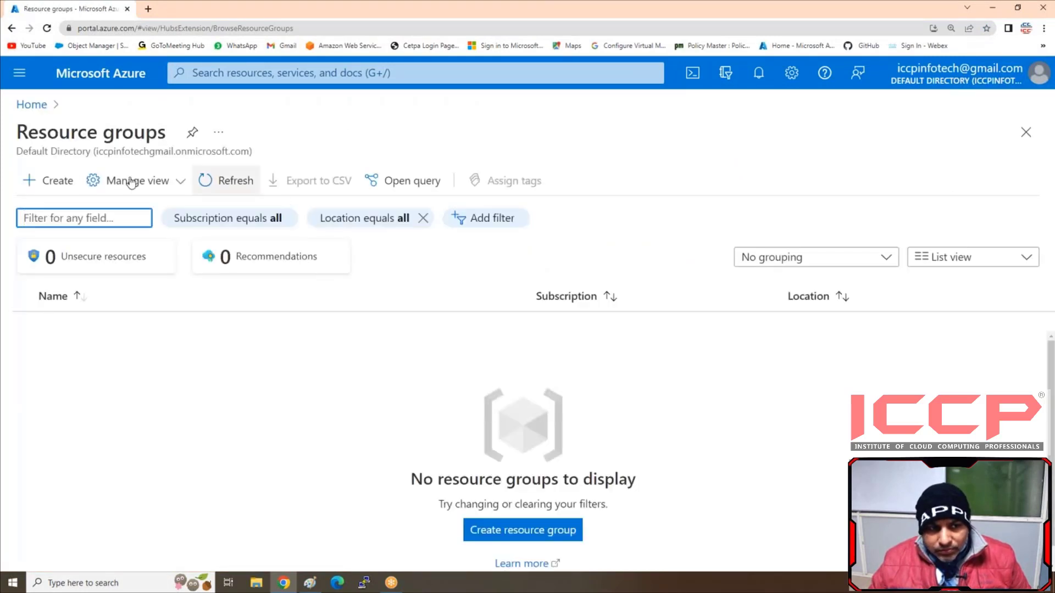
Create a resource group named Firewall-RG in the (Asia Pacific) Central India region
click(73, 186)
click(327, 341)
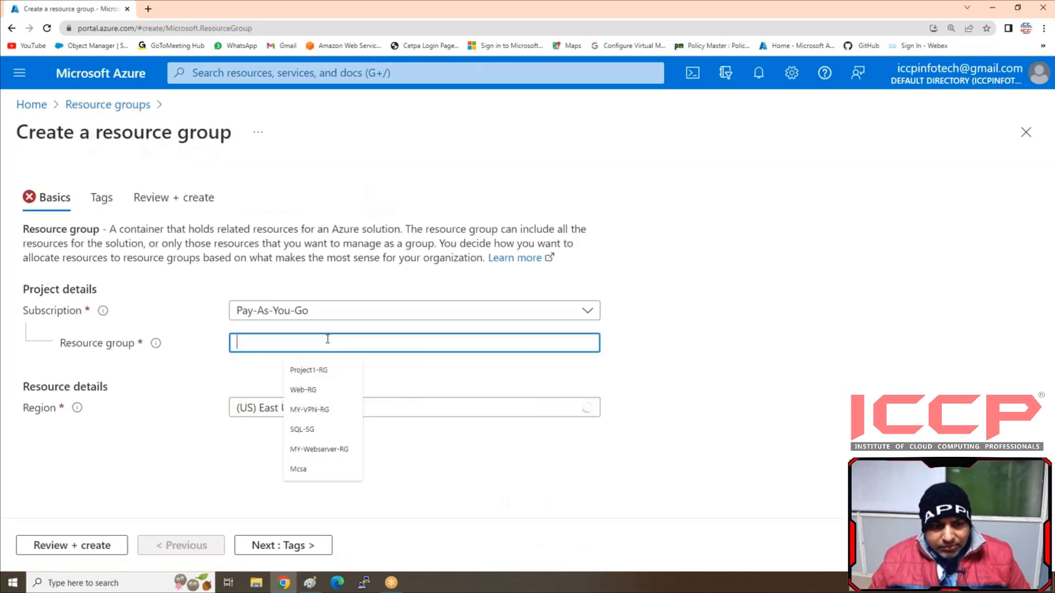
text(Firew)
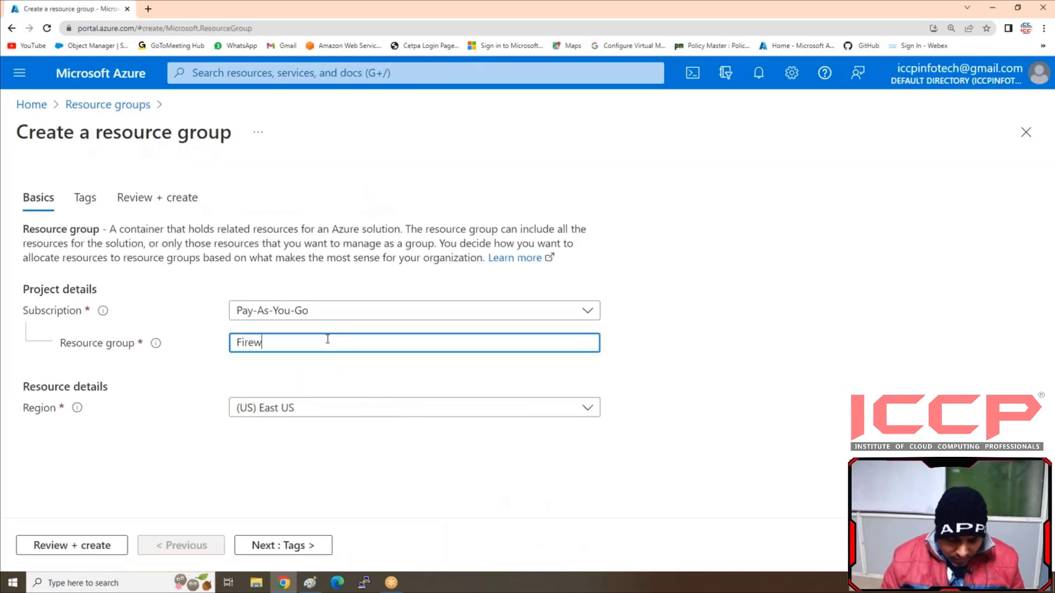
text(all-RG)
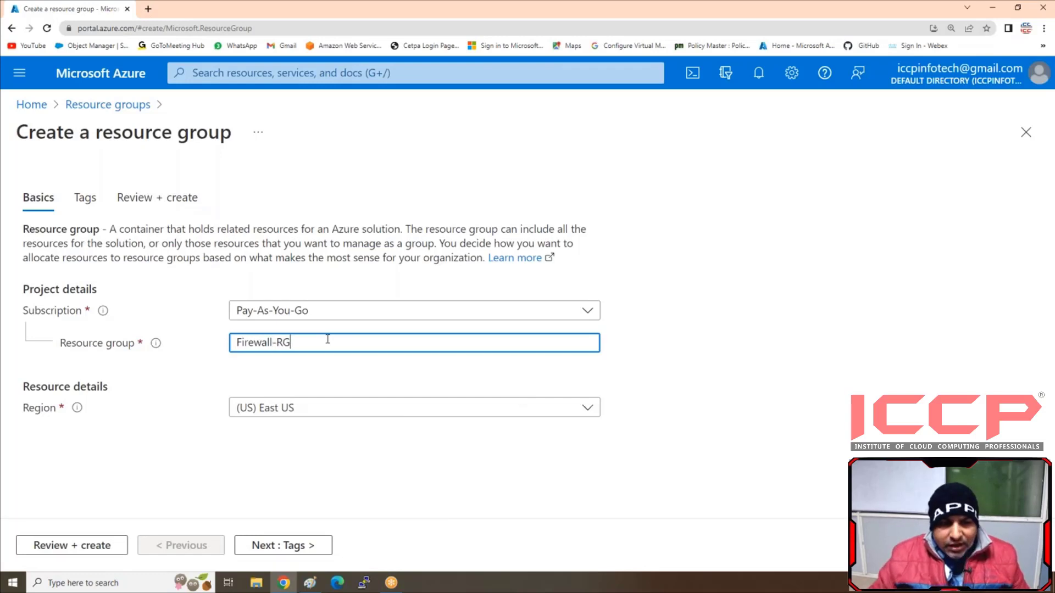
click(315, 410)
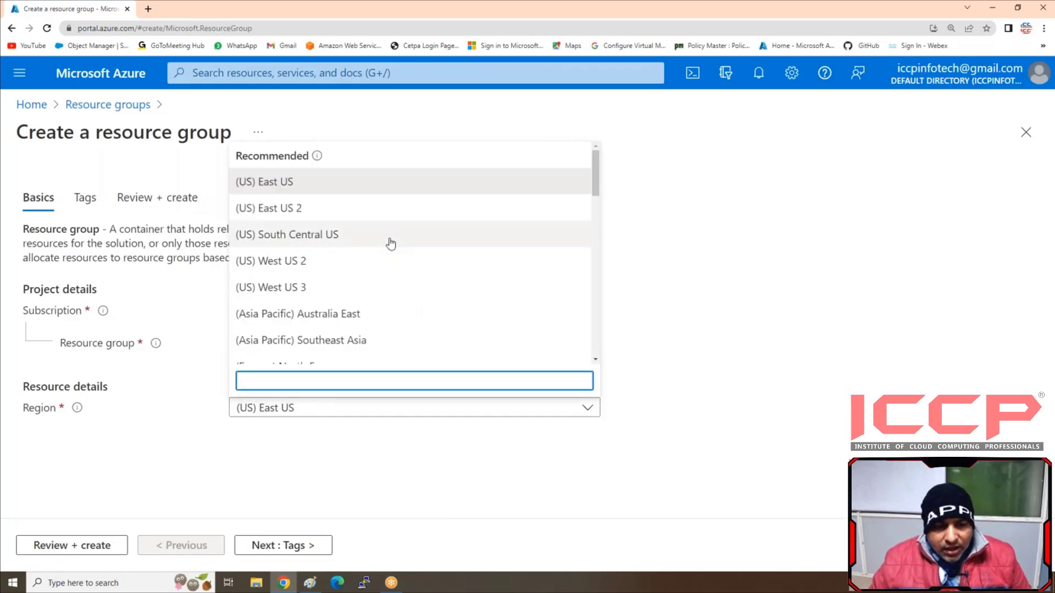
scroll(388, 242, down, 3)
scroll(390, 244, down, 2)
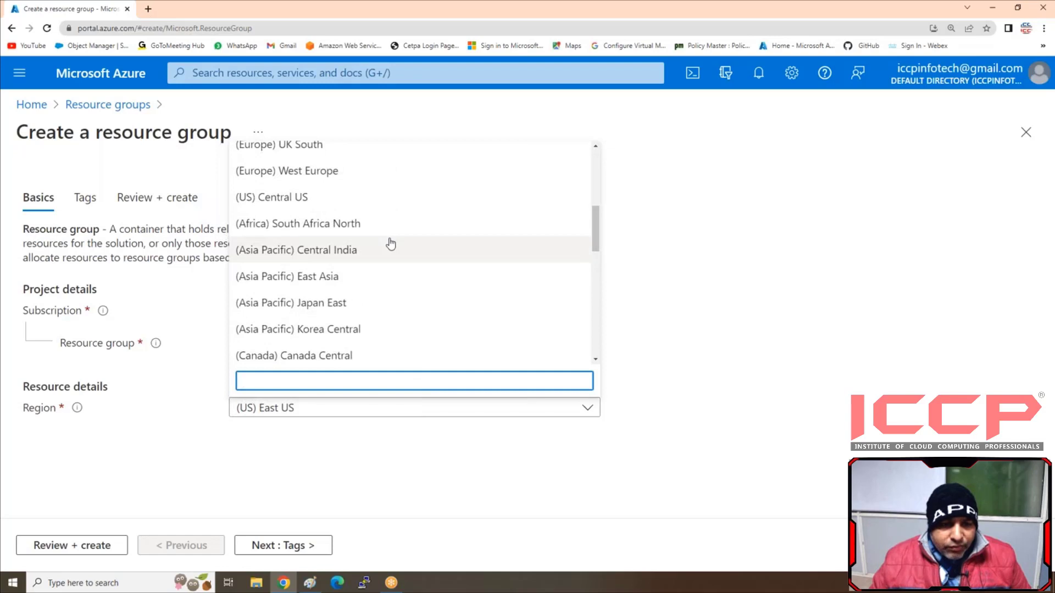
click(361, 249)
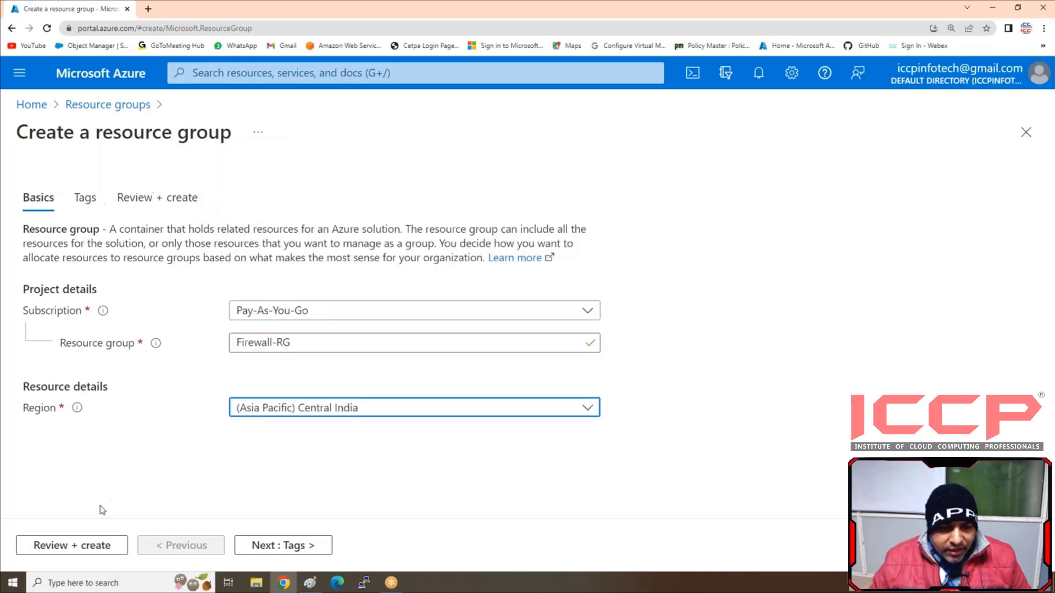
click(71, 545)
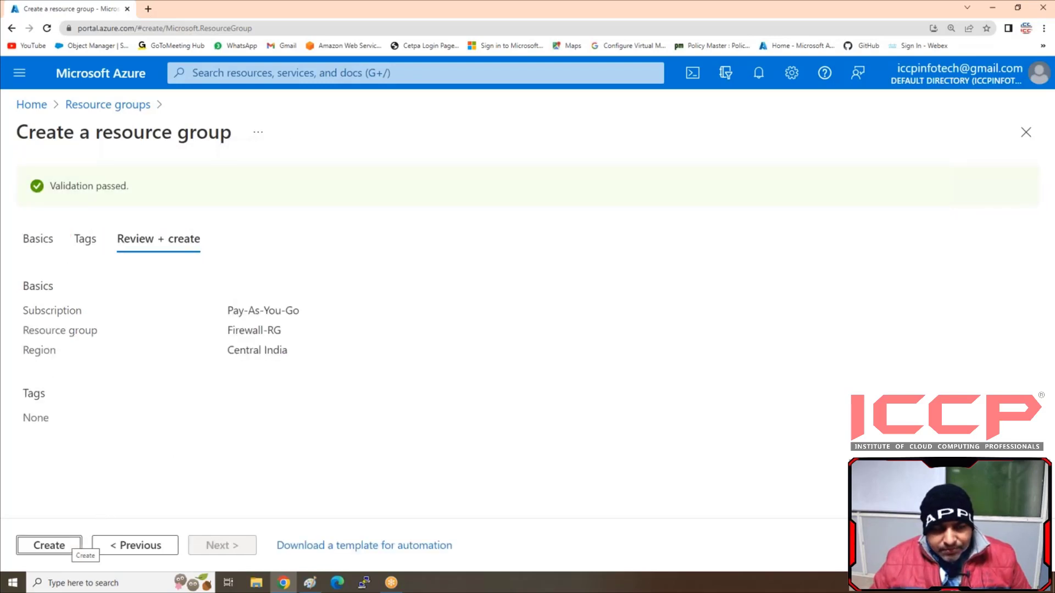
click(66, 547)
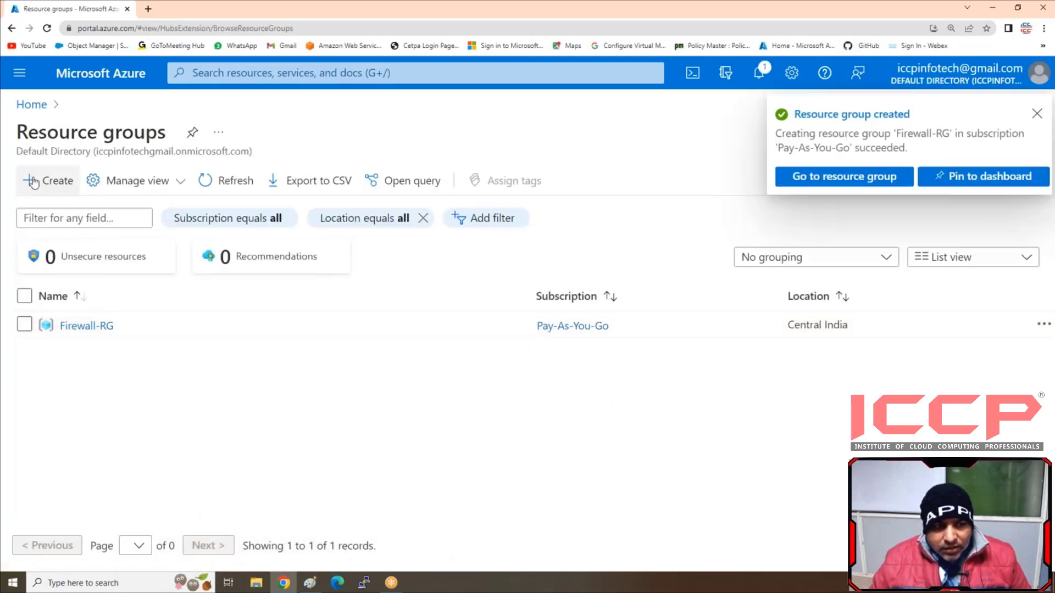
Start a new virtual network in the Firewall-RG resource group and name it Firewall-Vnet
click(31, 104)
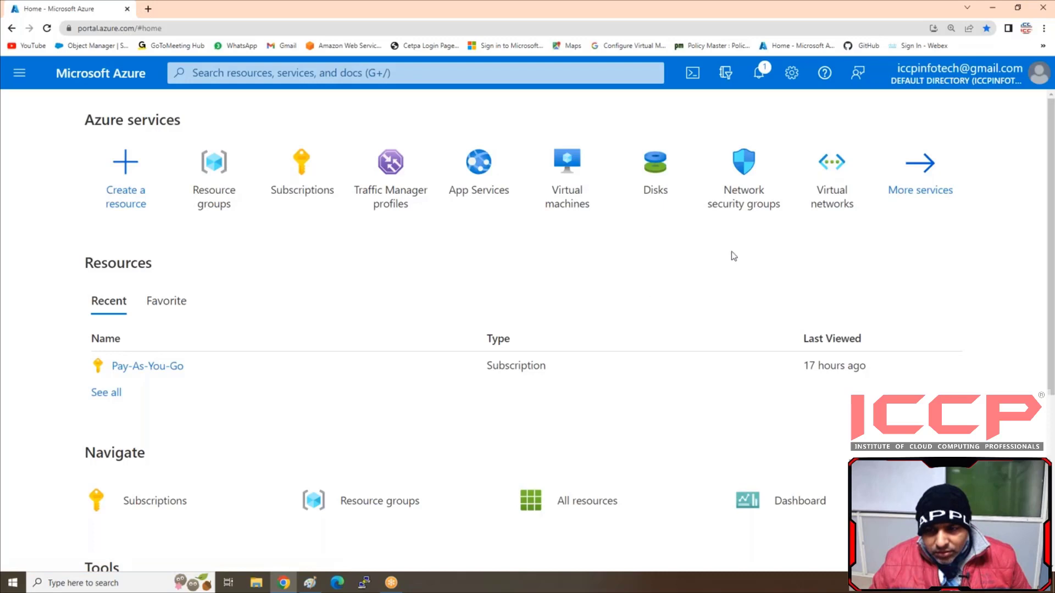
click(815, 200)
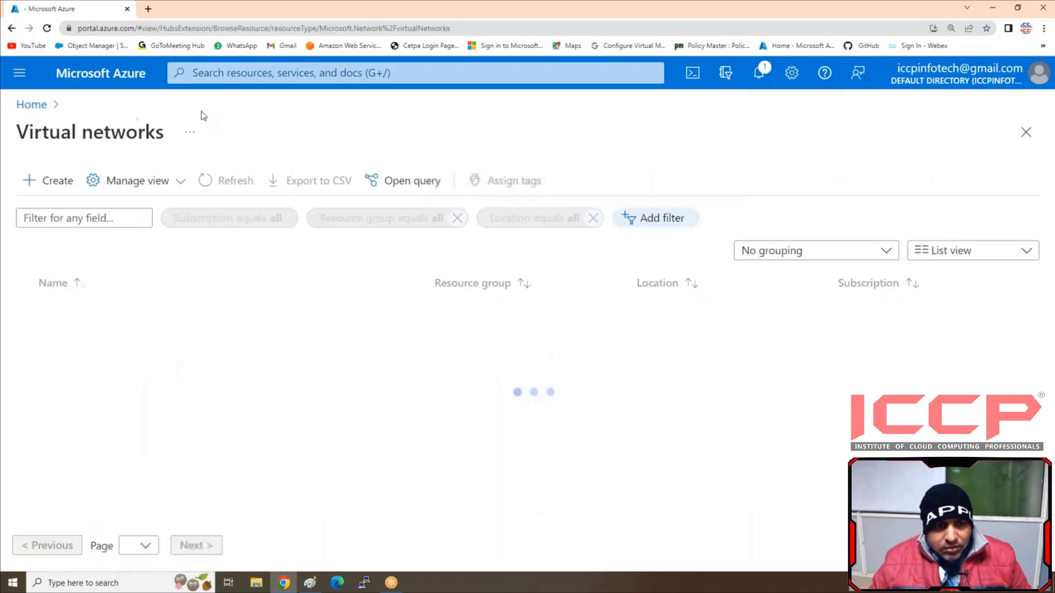
click(52, 190)
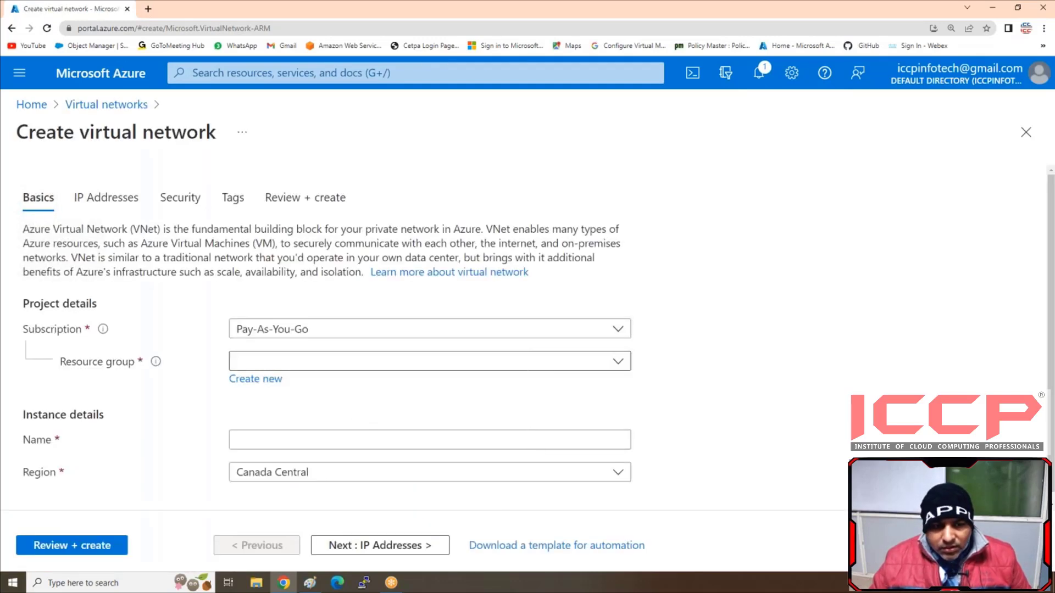
click(310, 366)
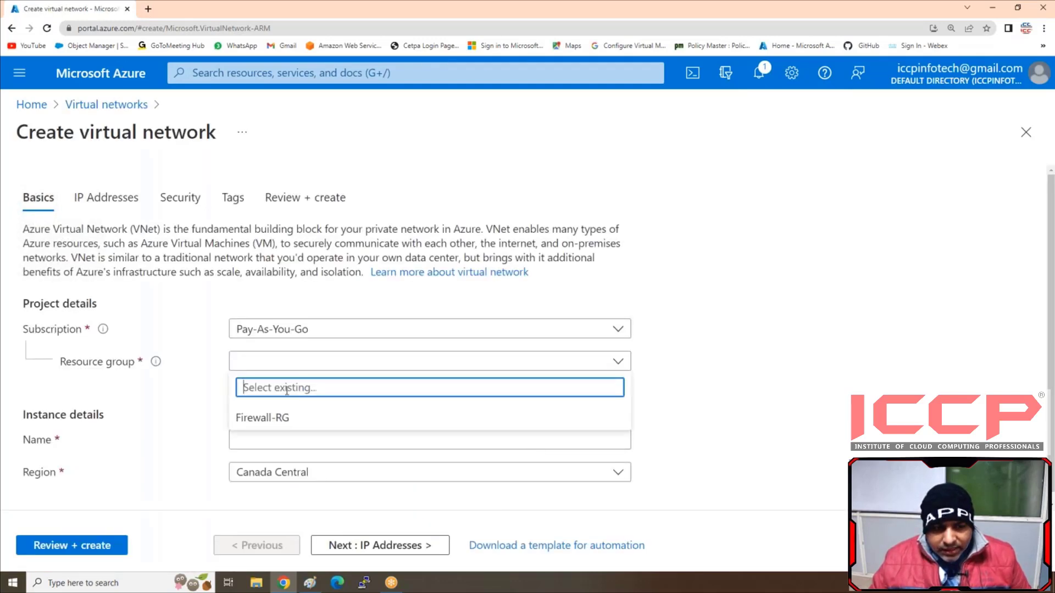
click(262, 419)
click(259, 442)
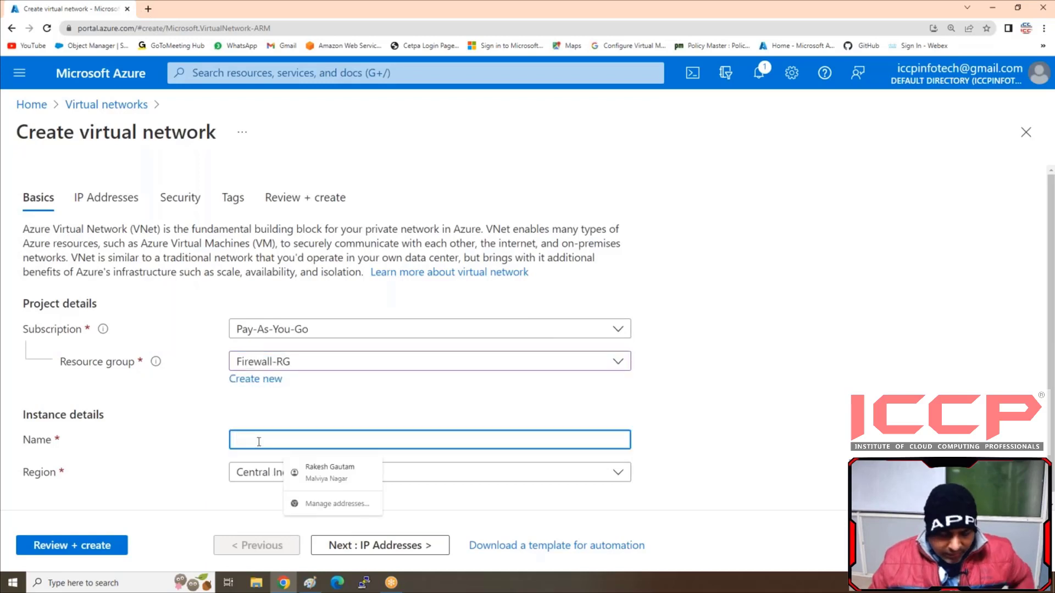
text(Fire)
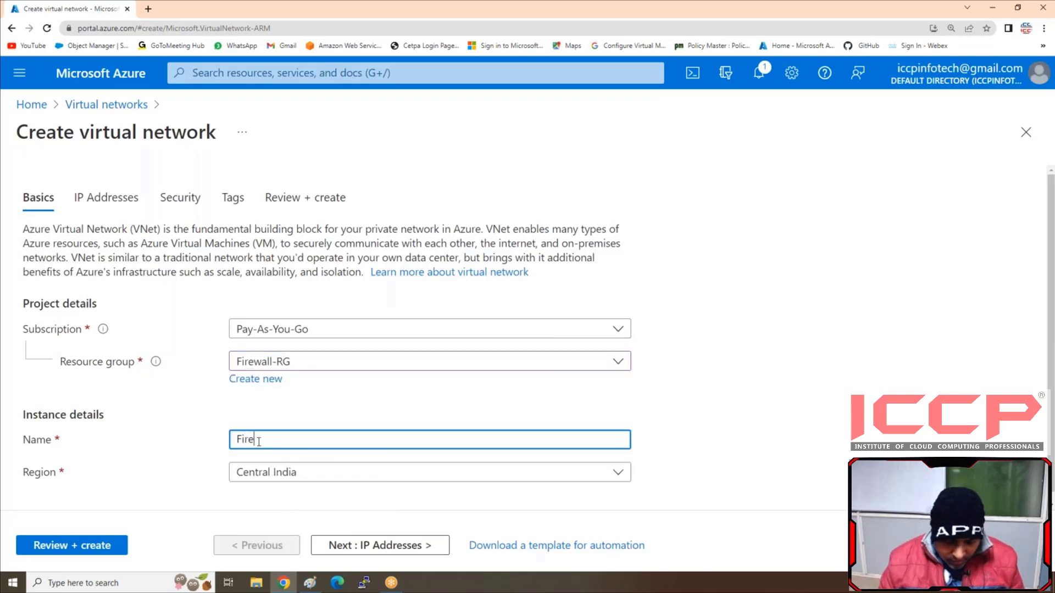
text(wall-)
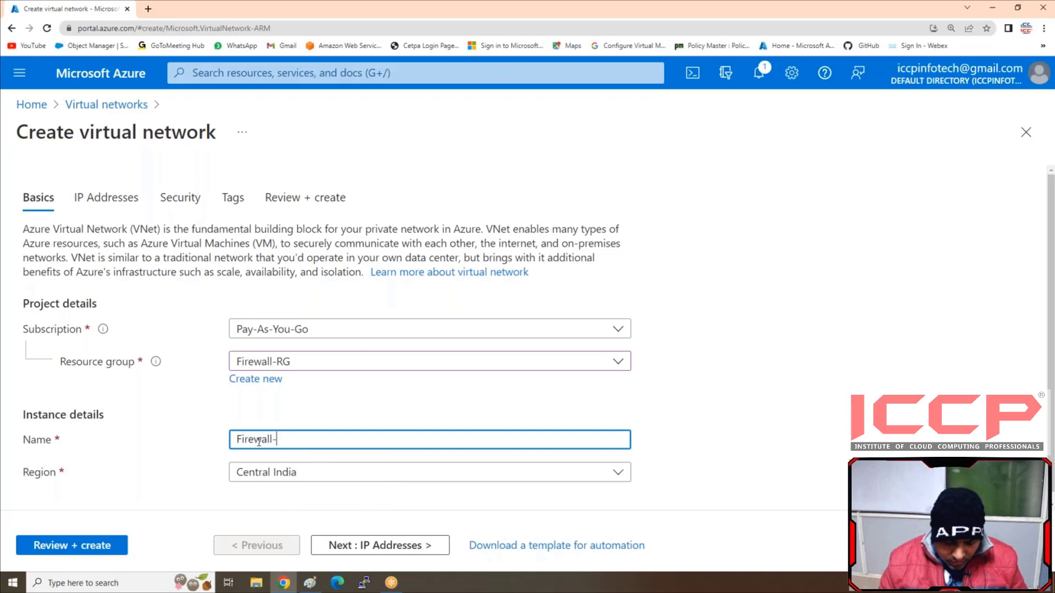
text(Vnet)
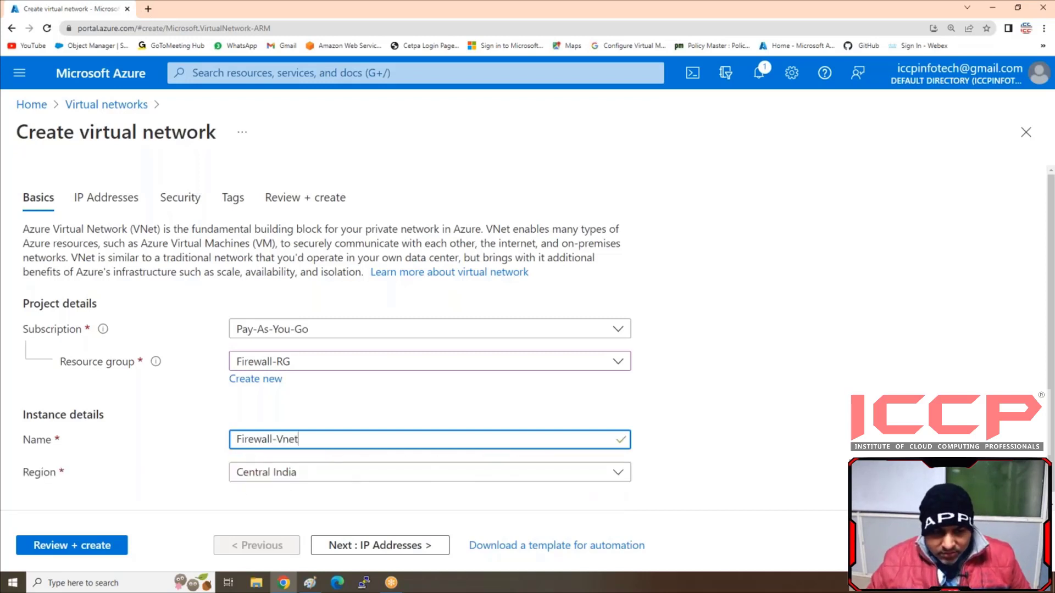
scroll(314, 463, down, 1)
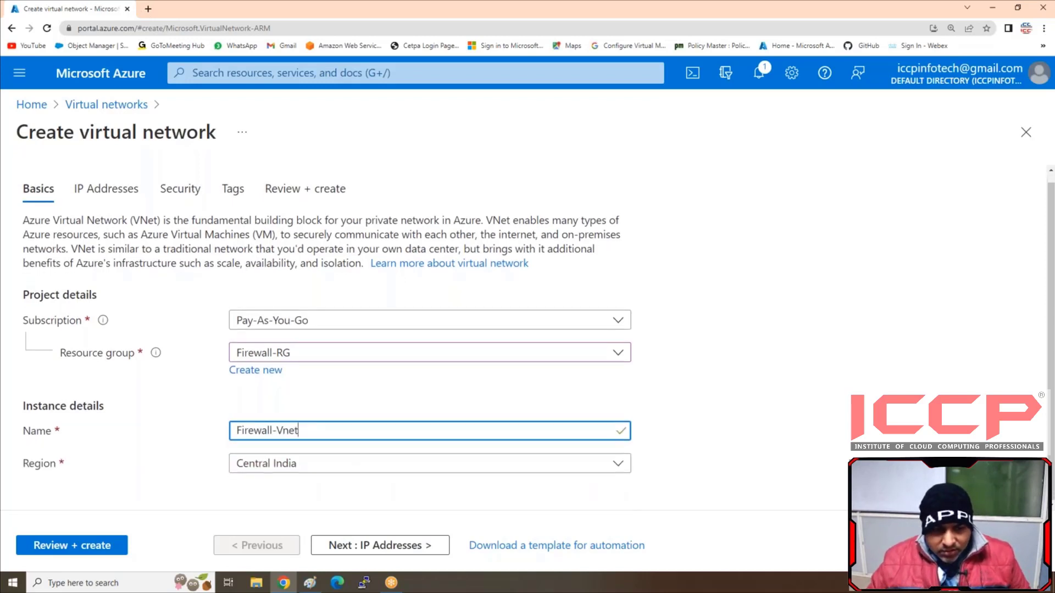
Replace the virtual network's default IPv4 address space with 10.0.0.0/24
click(337, 546)
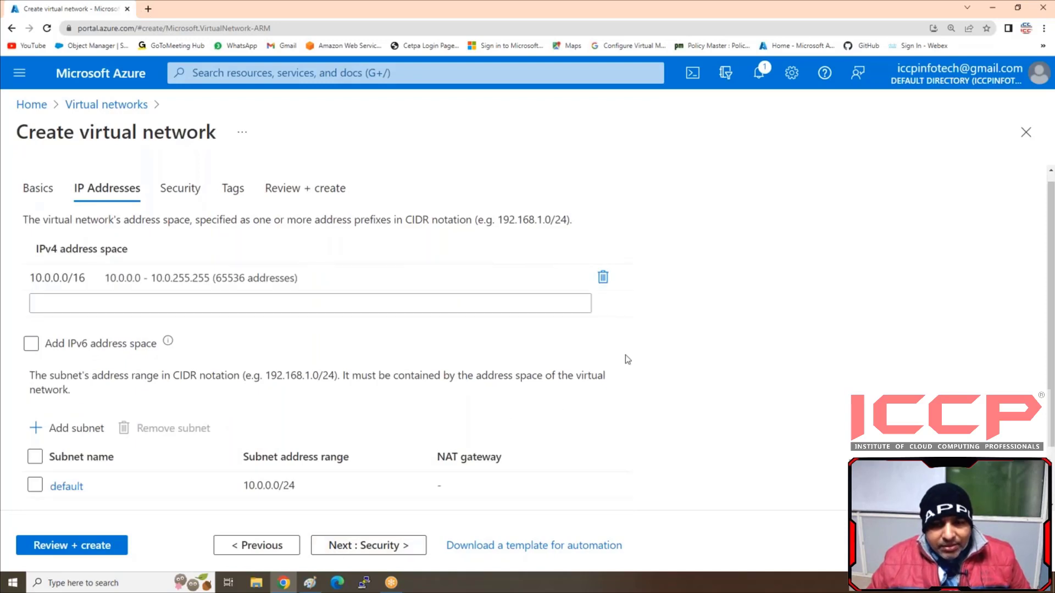
click(603, 277)
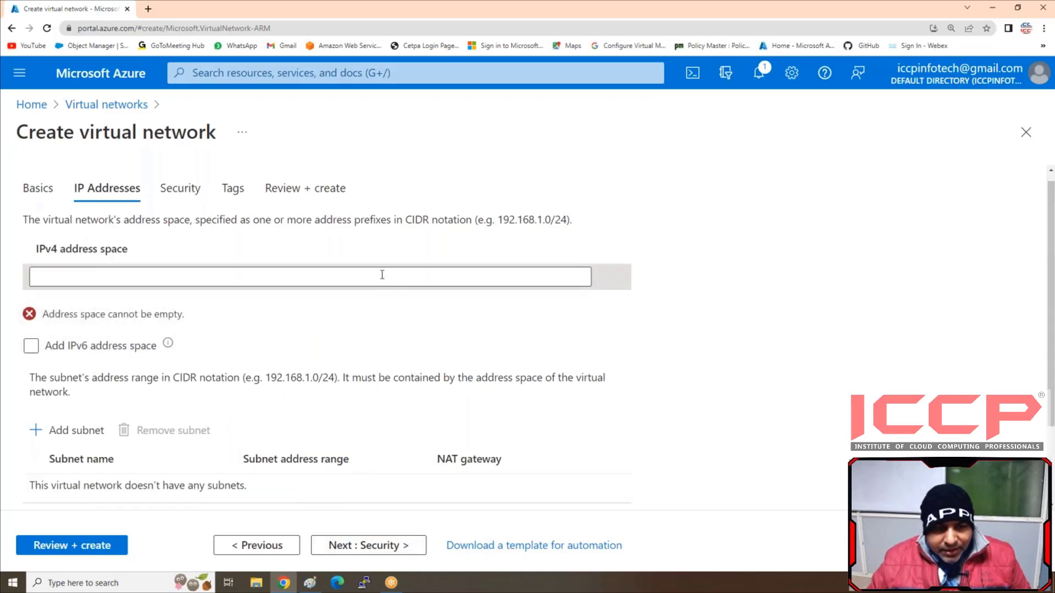
click(382, 275)
text(10)
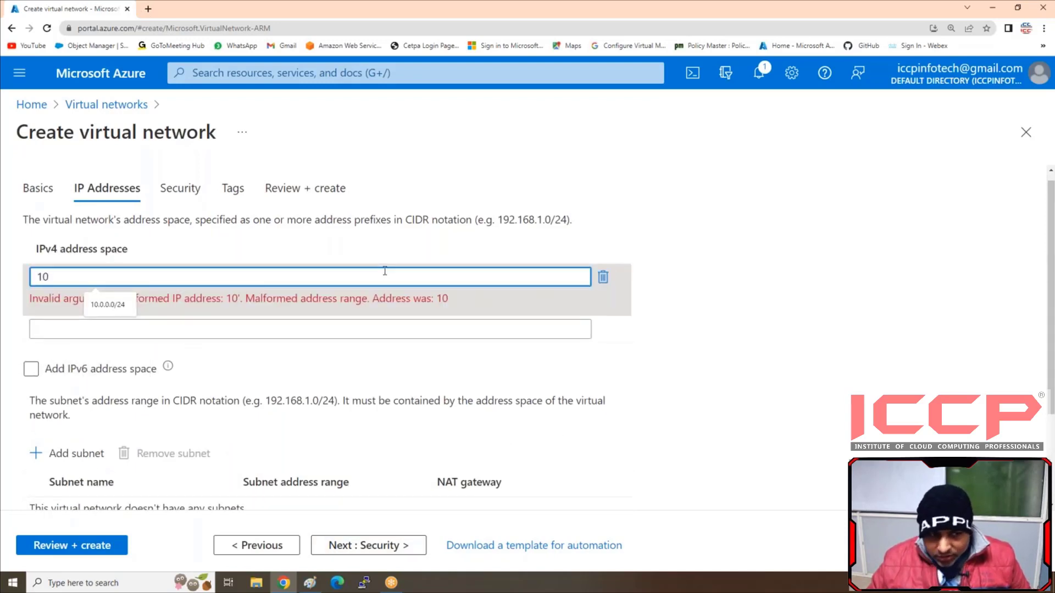
text(.0.0.0)
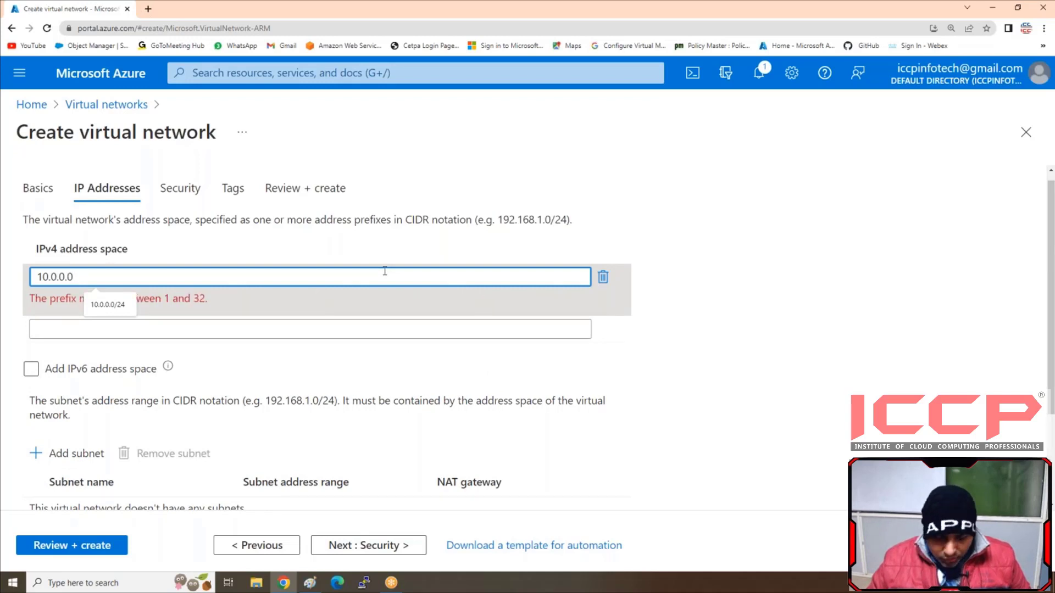
text(/24)
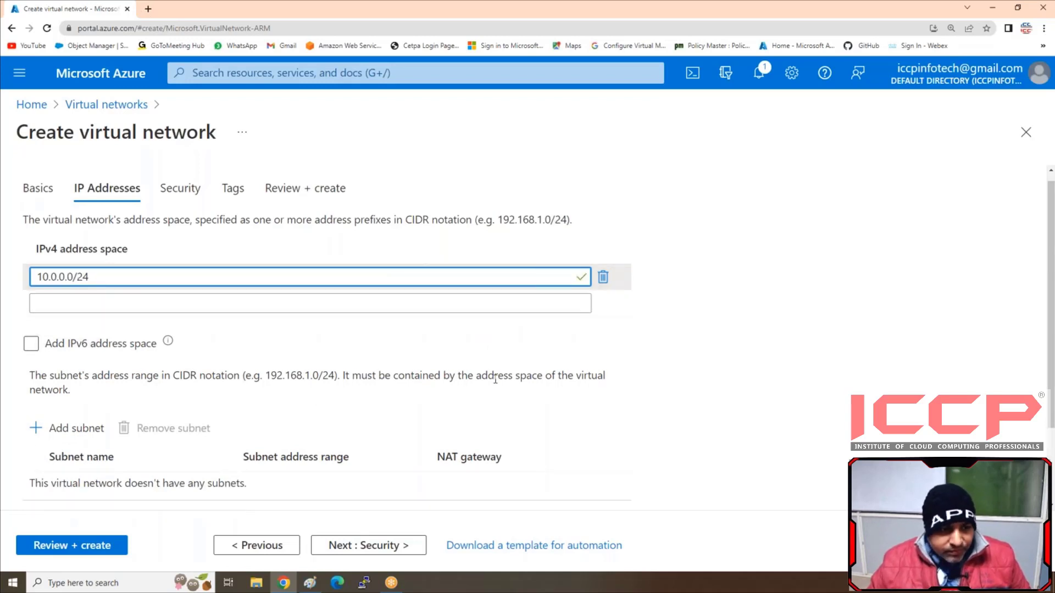
click(475, 345)
Begin adding a subnet to the virtual network and name it Azurefirewallsubnet
scroll(476, 345, down, 2)
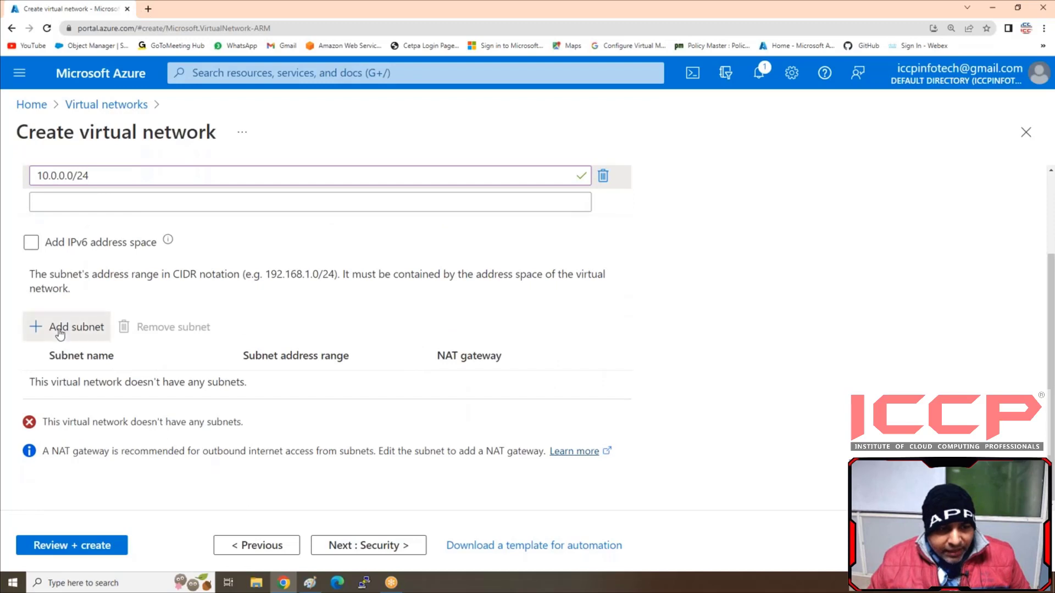
click(67, 330)
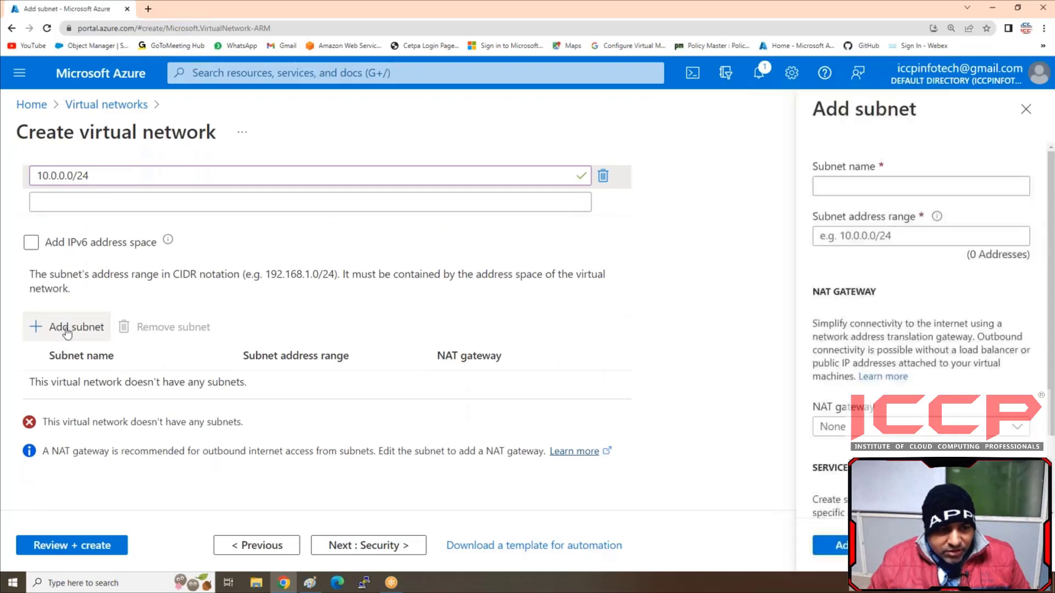
click(865, 47)
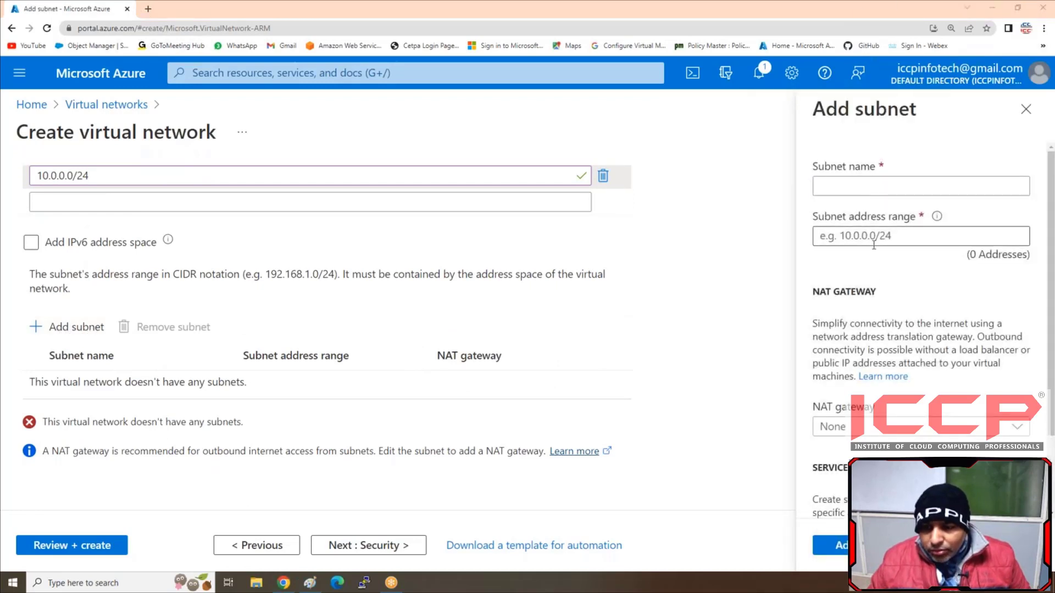
click(847, 184)
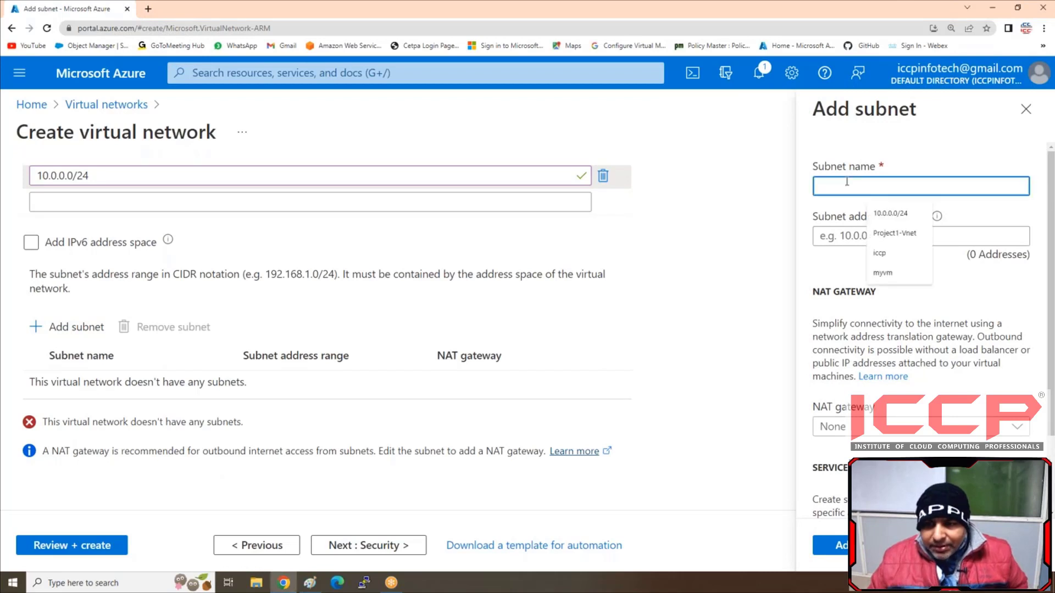
text(Azu)
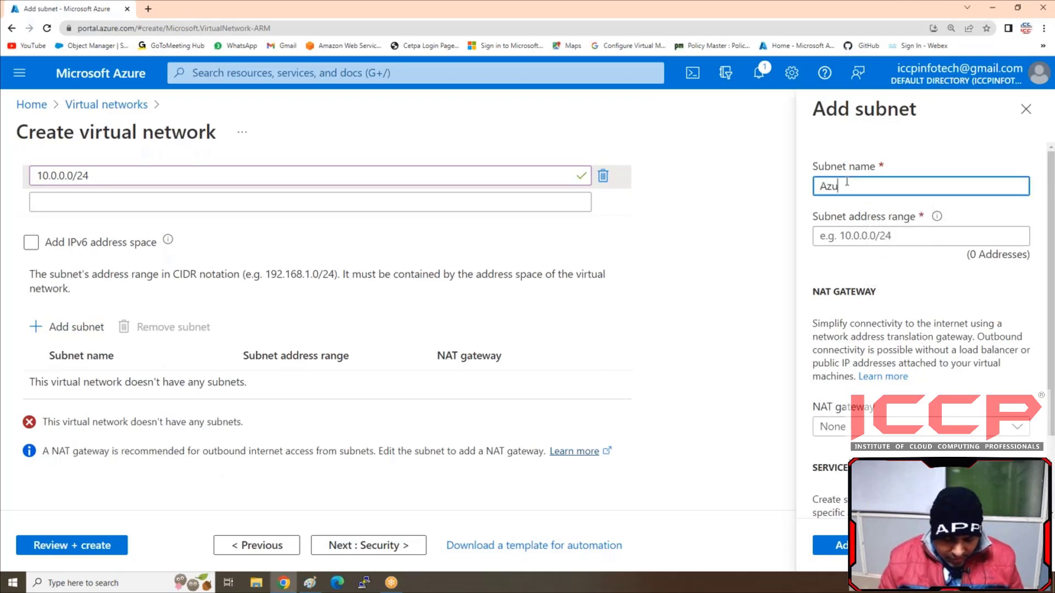
text(reF)
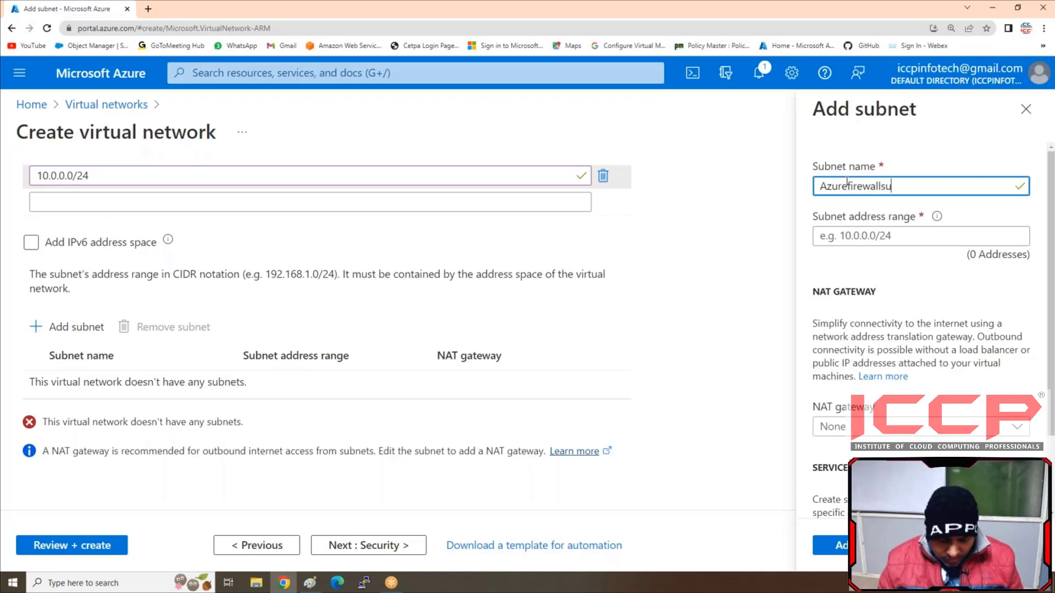
text(irewallsubnet)
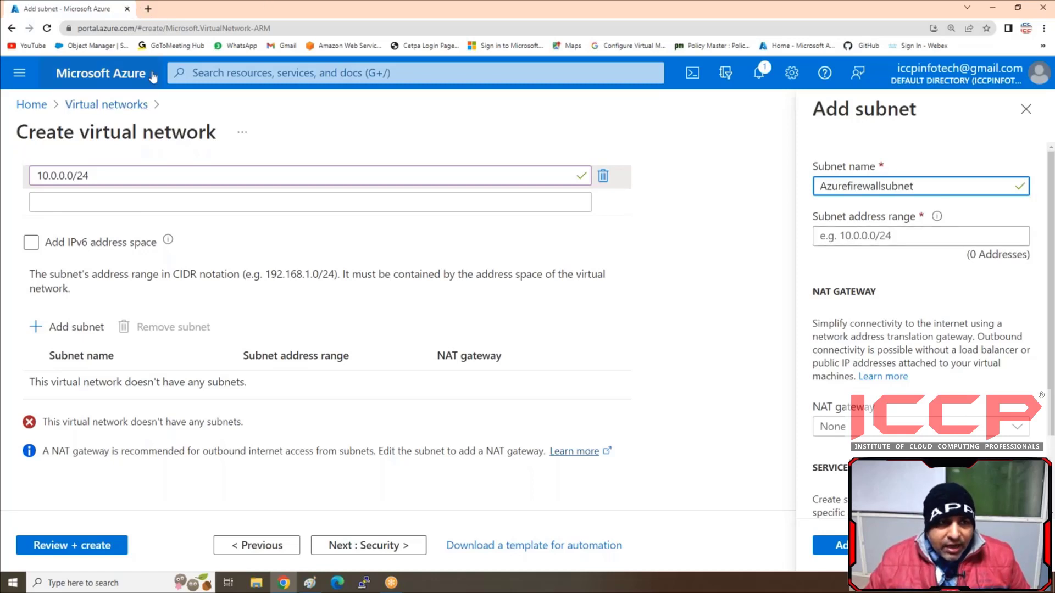
Open the portal home in a separate browser tab, search for "fire" and open the Firewalls service
right_click(37, 106)
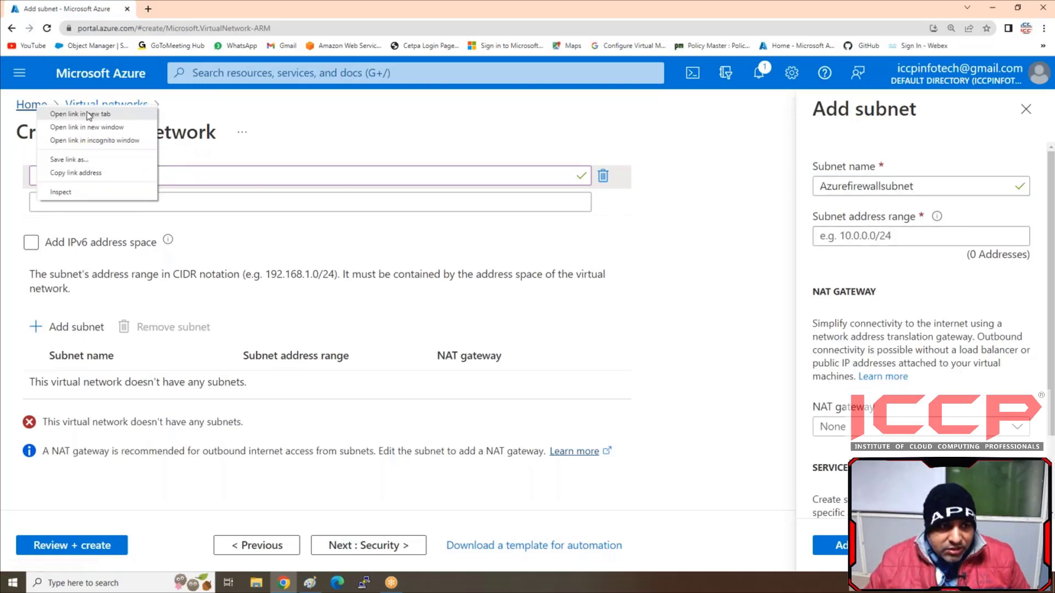
click(88, 114)
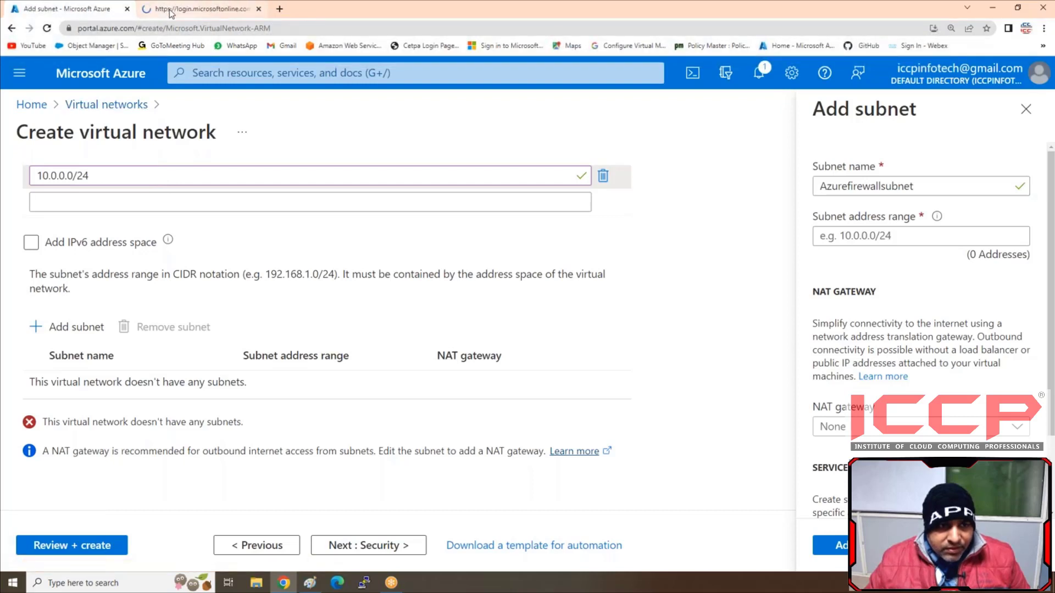
click(170, 10)
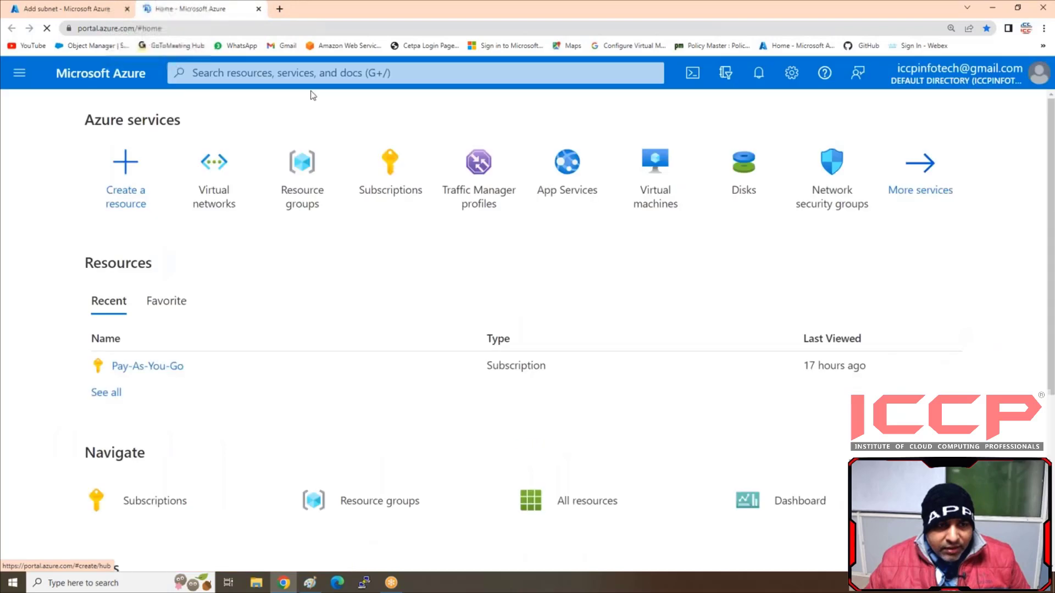
click(301, 72)
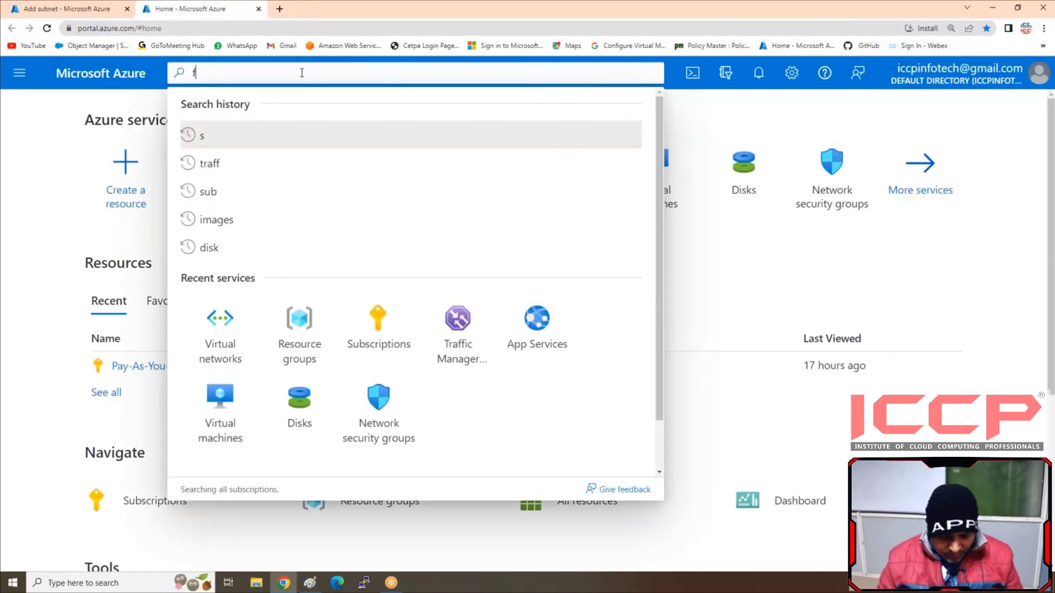
text(fire)
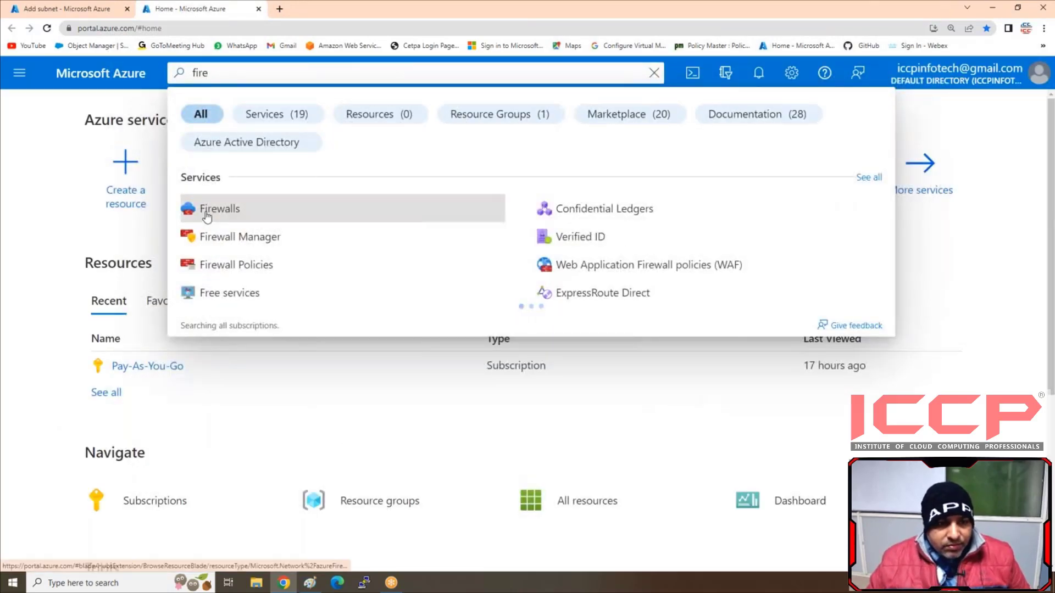
click(205, 212)
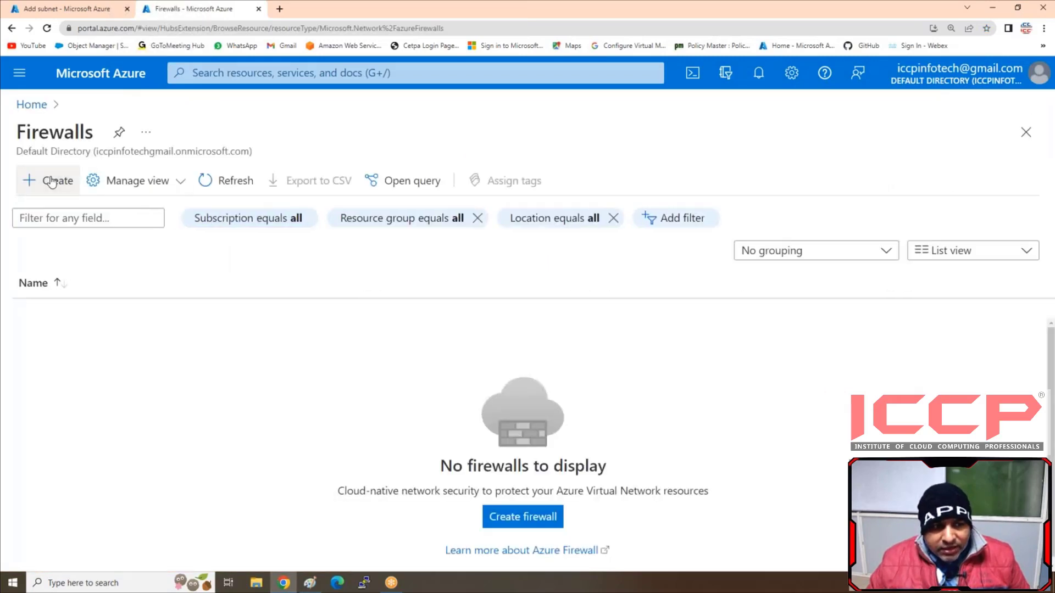
Start creating a firewall in the Firewall-RG resource group and check the choices offered for its SKU and firewall policy
click(51, 182)
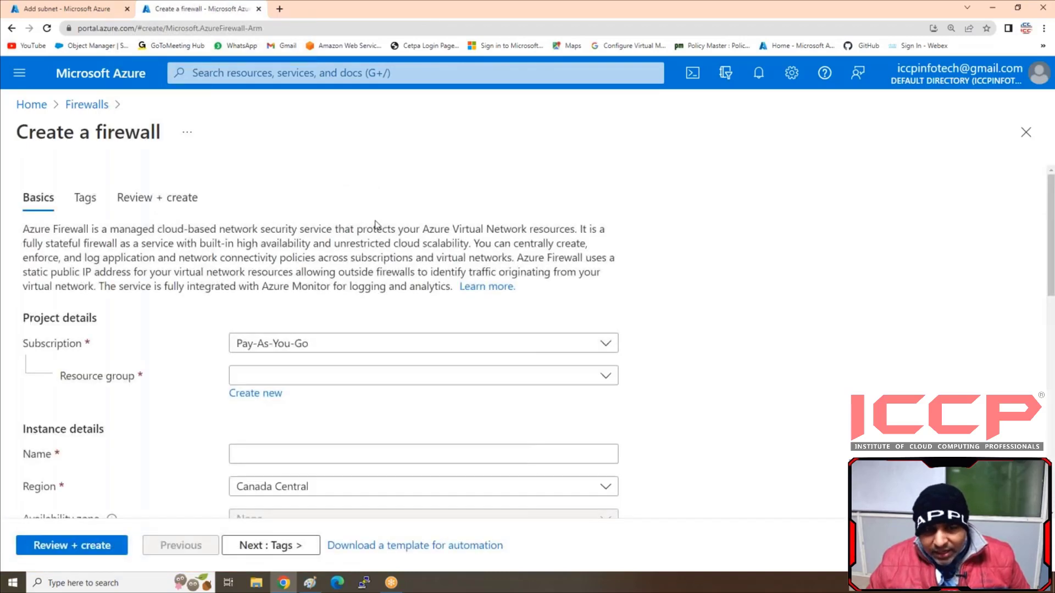
scroll(321, 357, down, 3)
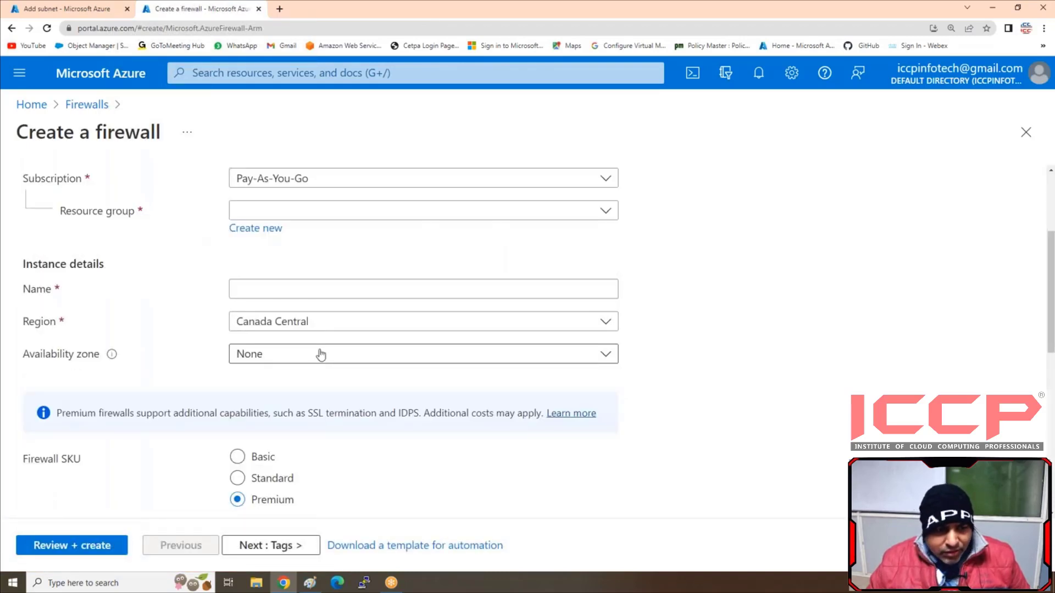
click(299, 212)
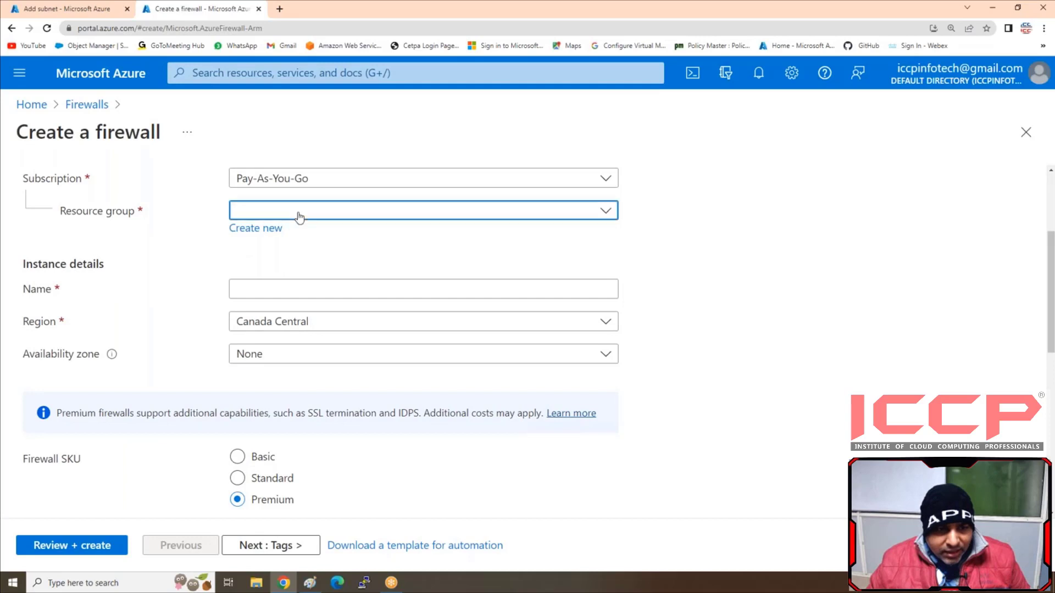
click(273, 267)
scroll(337, 285, down, 1)
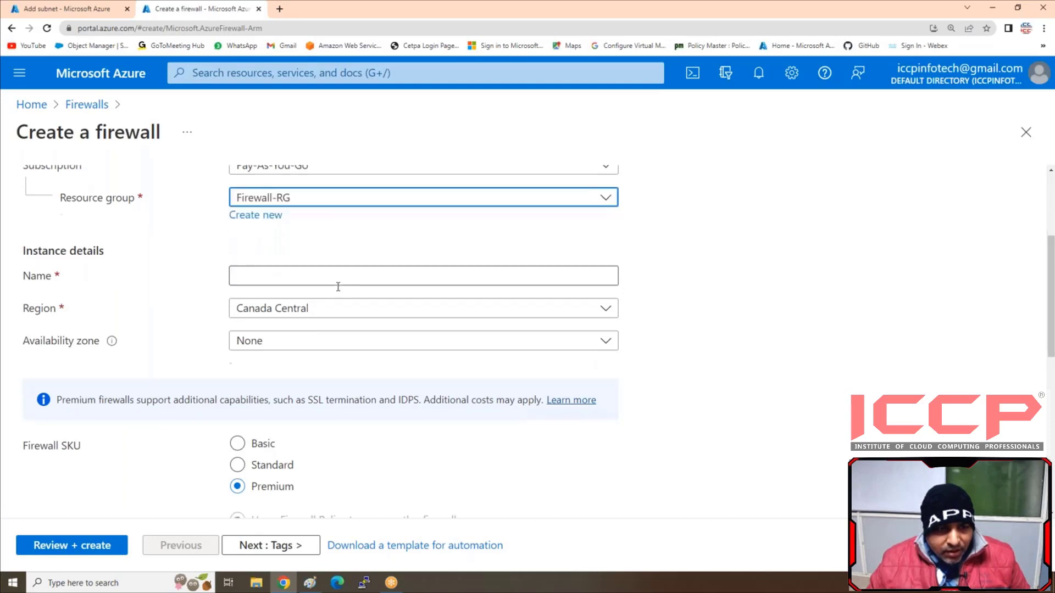
scroll(257, 318, down, 2)
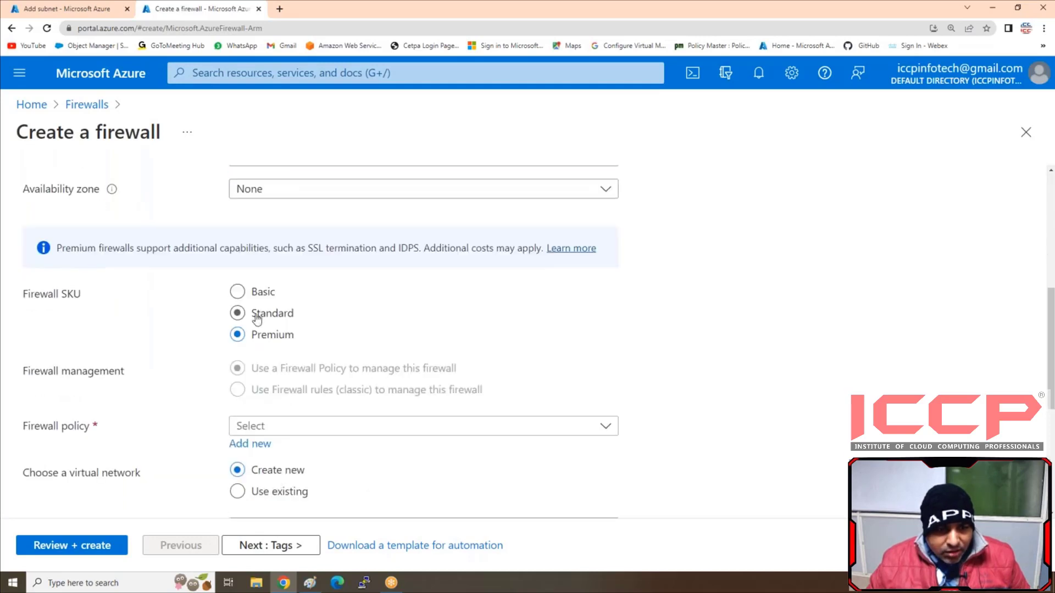
scroll(254, 332, down, 2)
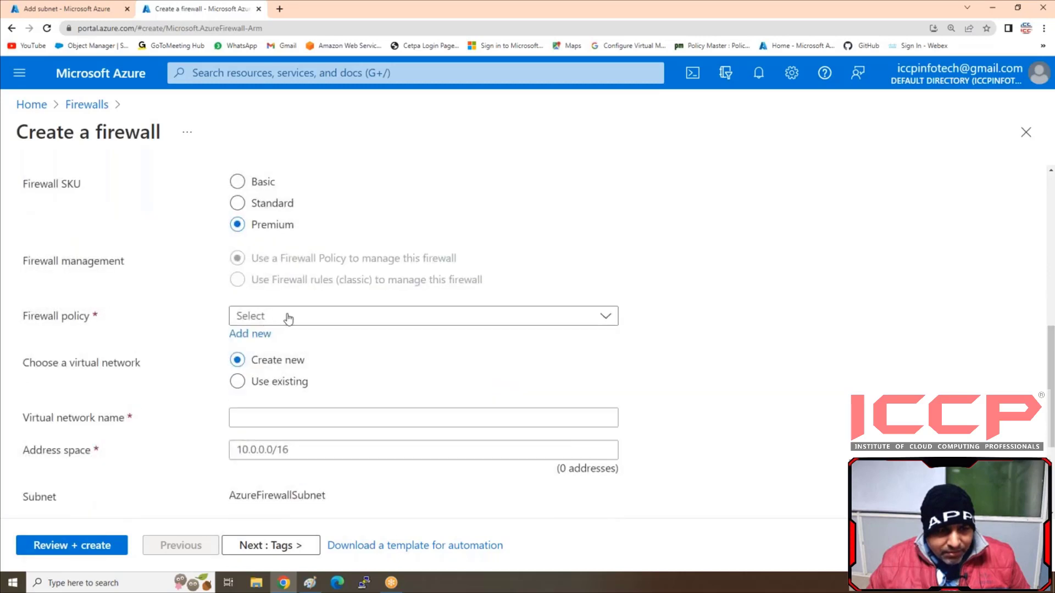
click(288, 318)
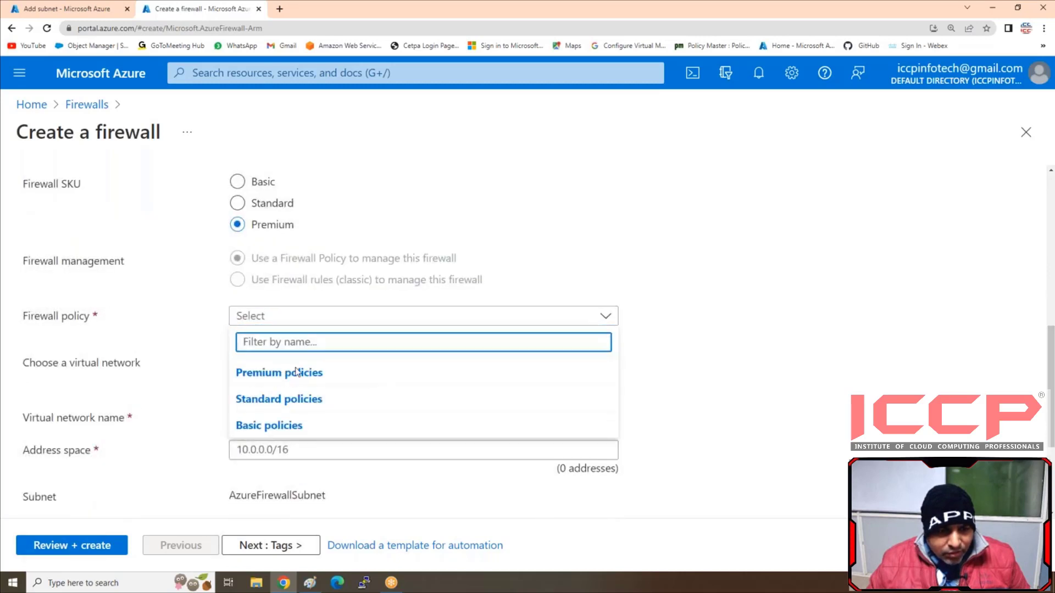
click(203, 315)
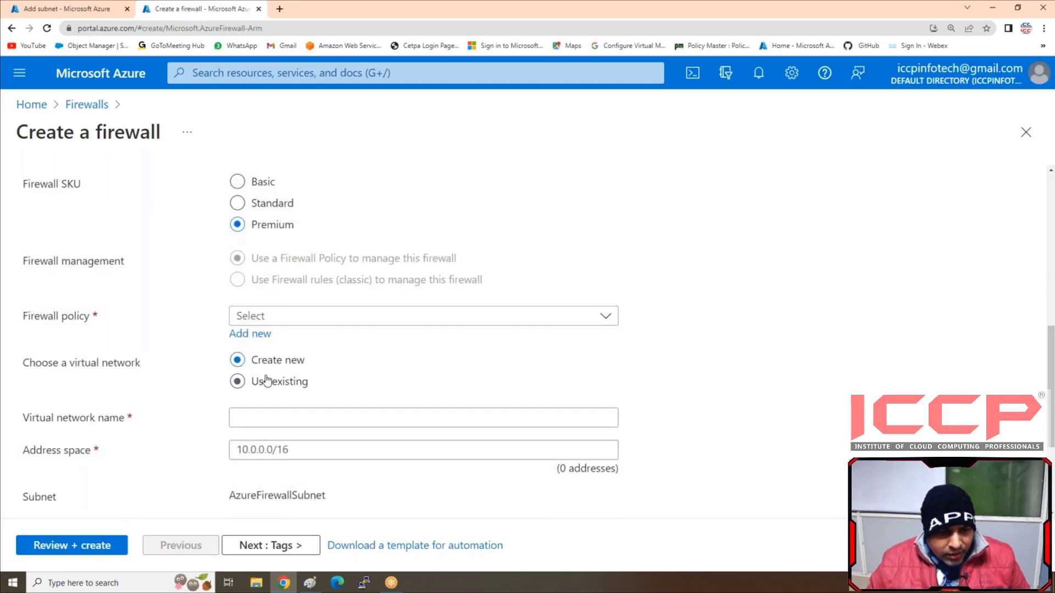
Enter vm1 as the name of the firewall's new virtual network and try to set its address space to 10.0.0.0/24
scroll(267, 381, down, 1)
click(290, 365)
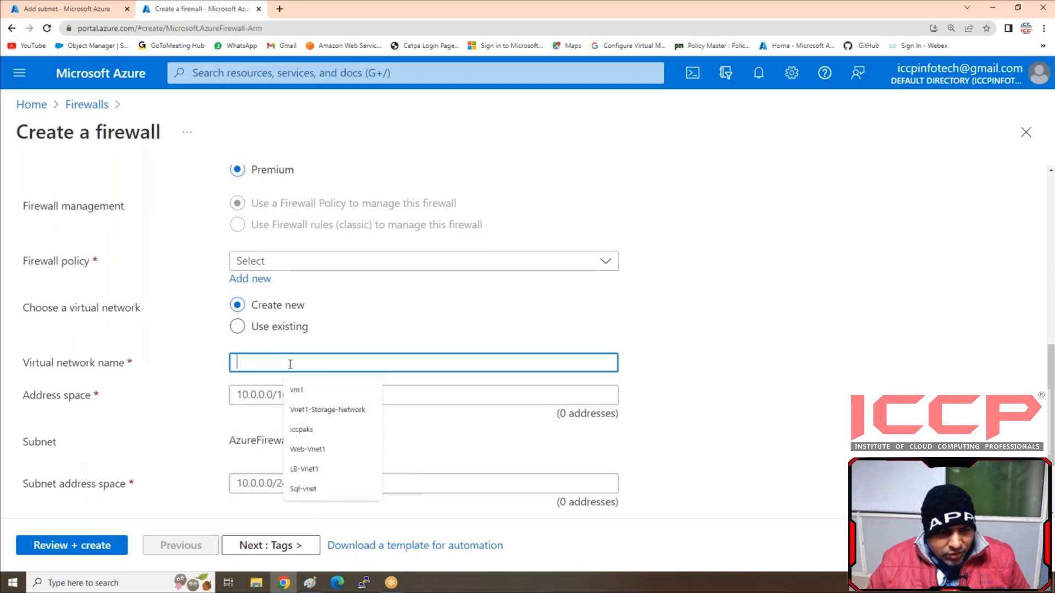
click(326, 394)
key(Tab)
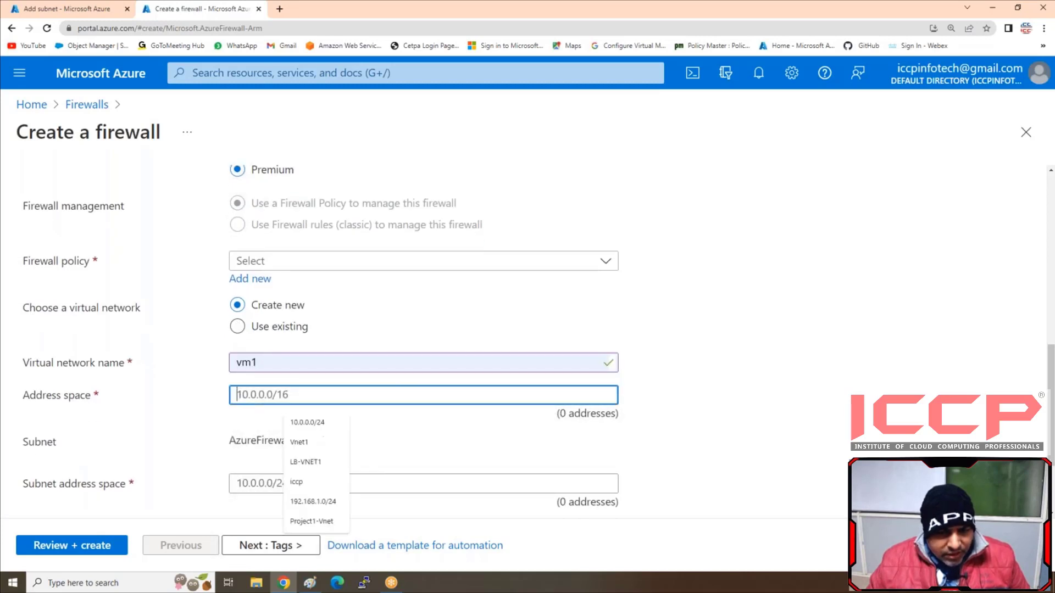
click(267, 424)
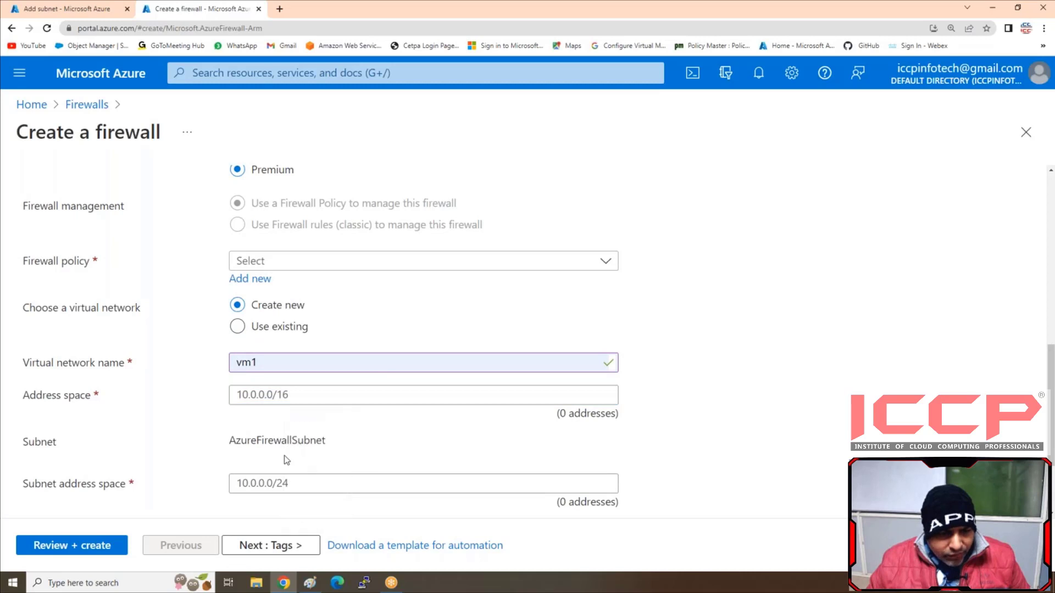
Copy the subnet name AzureFirewallSubnet from the firewall form and paste it over the subnet name in the virtual network's tab
drag(233, 441, 325, 440)
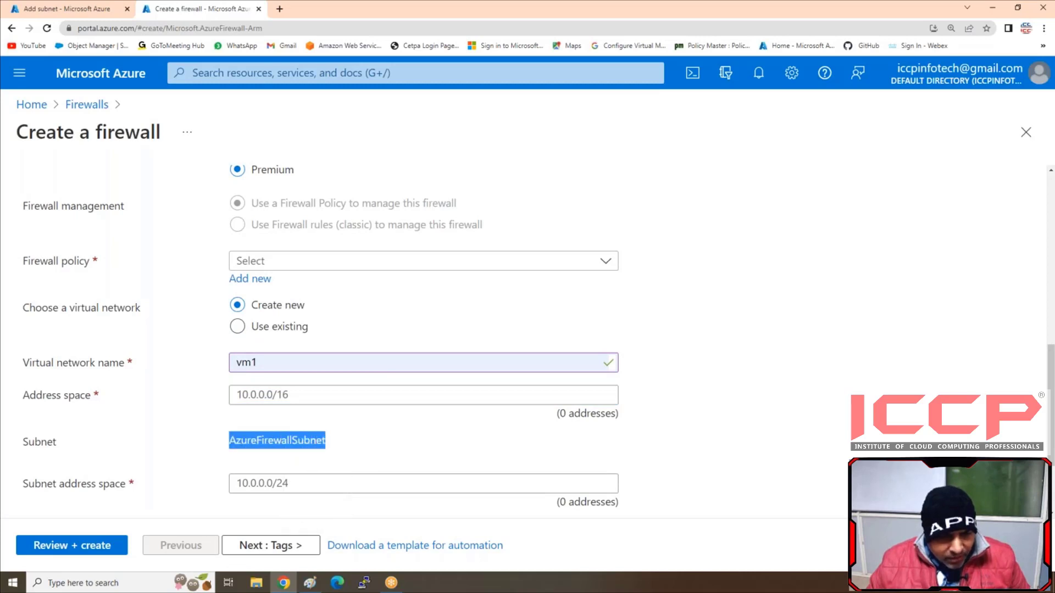
right_click(258, 443)
click(265, 450)
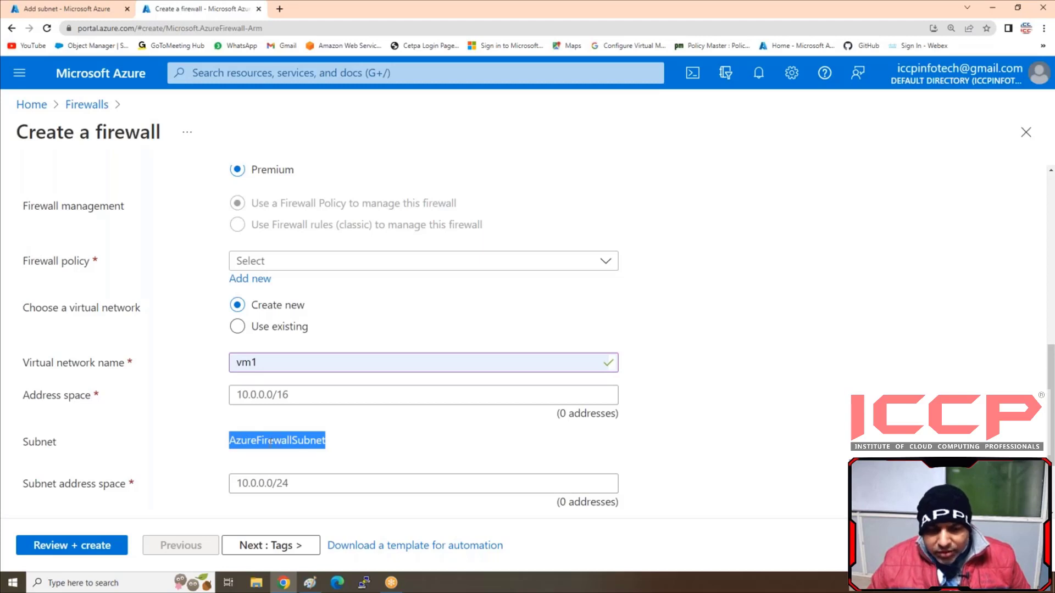
click(106, 10)
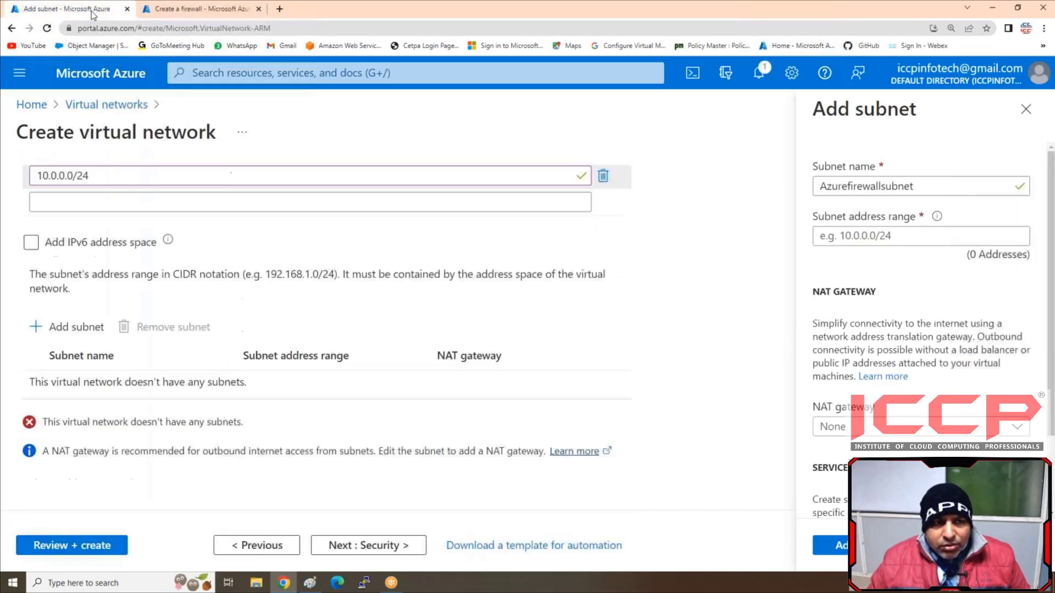
key(ctrl+a)
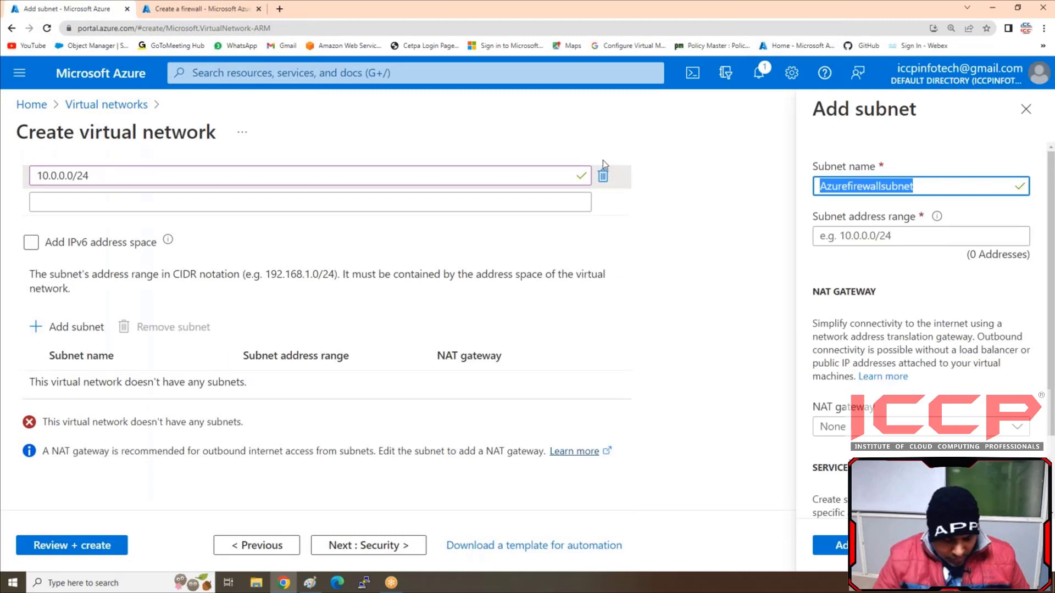
key(ctrl+v)
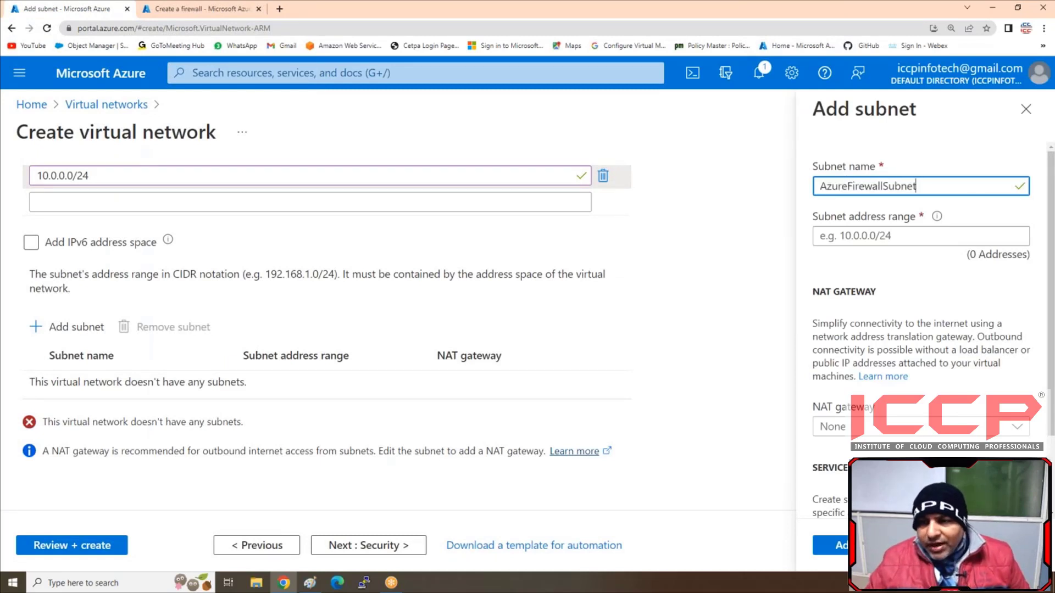
Set the subnet's address range to 10.0.0.0/26 and add the subnet to the virtual network
click(900, 228)
text(10.0.0.)
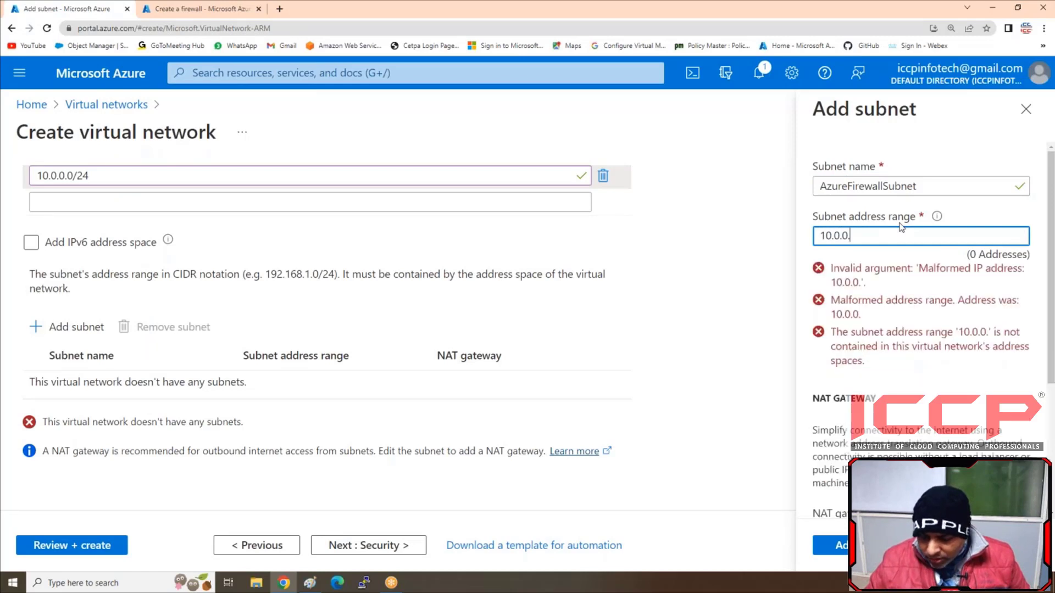
text(0)
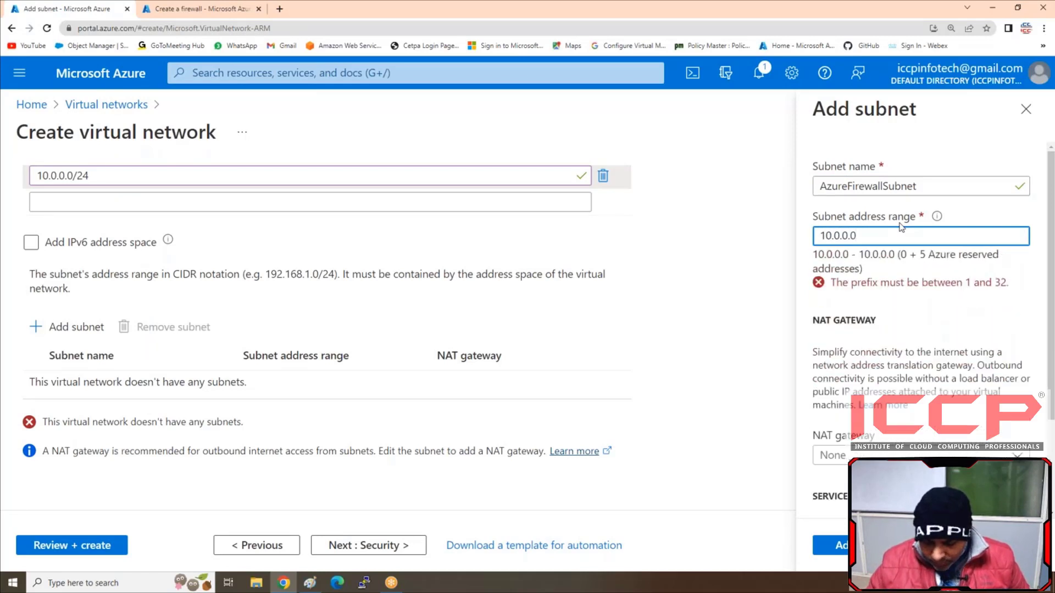
key(BackSpace)
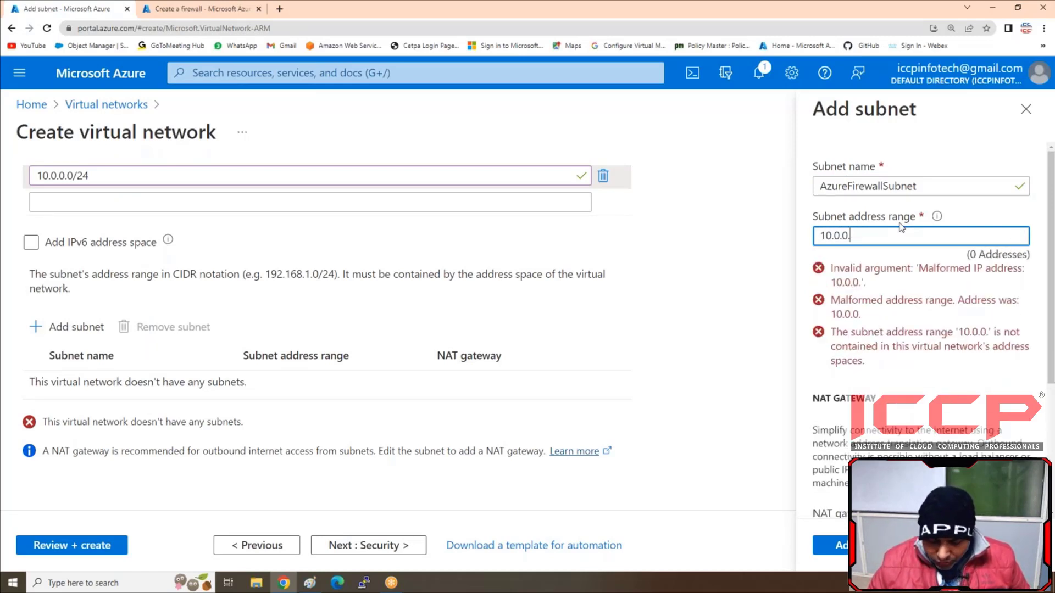
text(0)
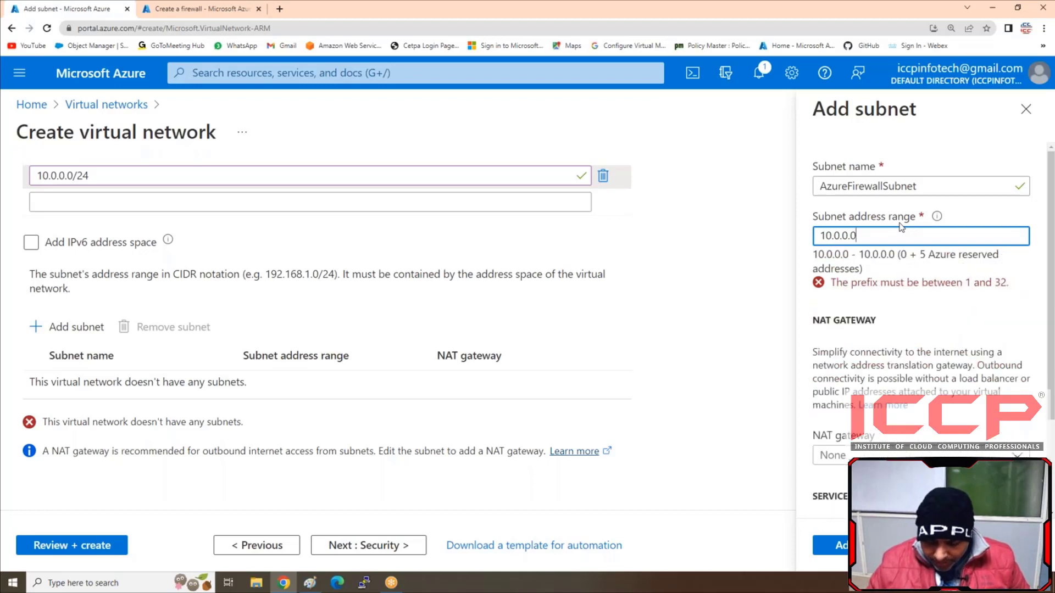
text(/26)
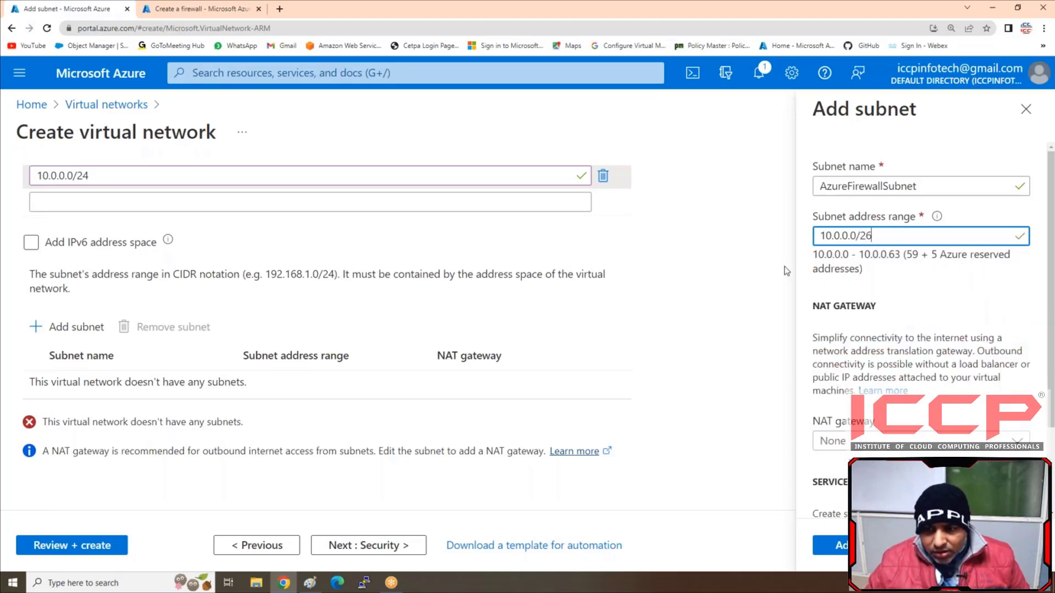
click(762, 260)
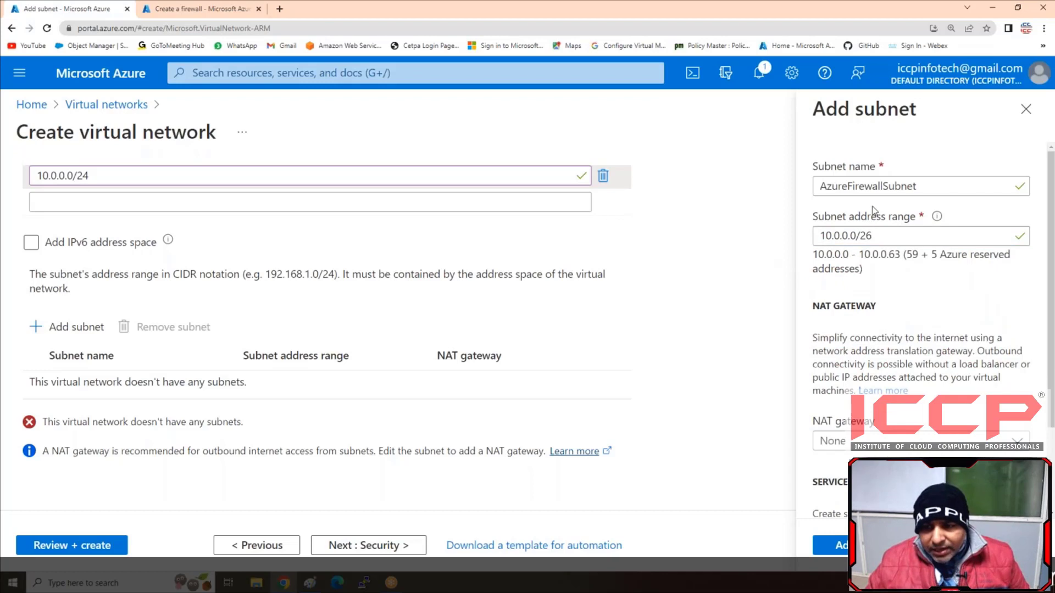
click(838, 547)
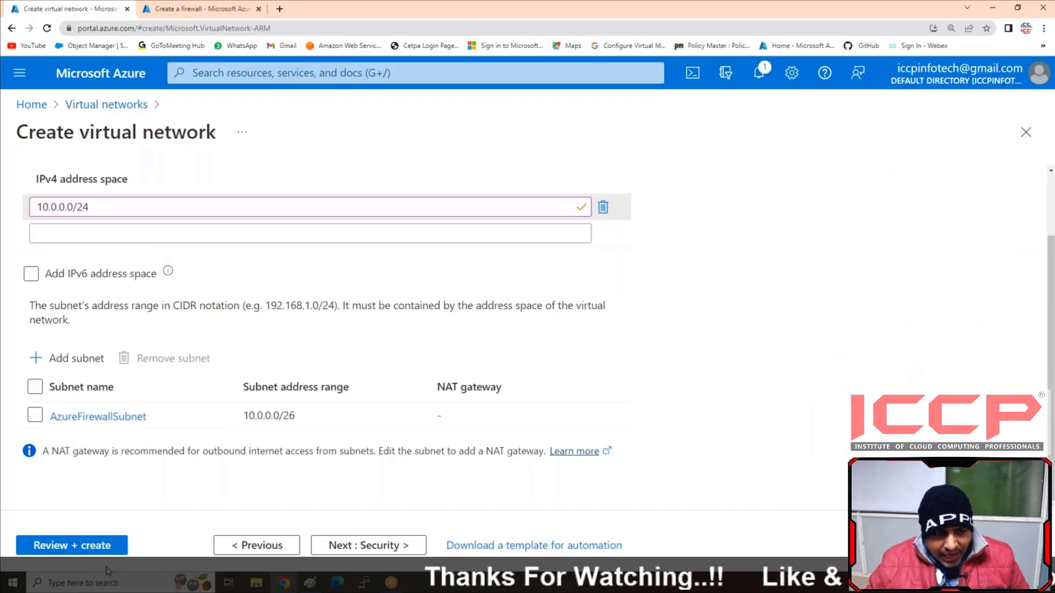
Add a second subnet named VM-Subnet with address range 10.0.0.64/26 and deploy the virtual network
click(76, 358)
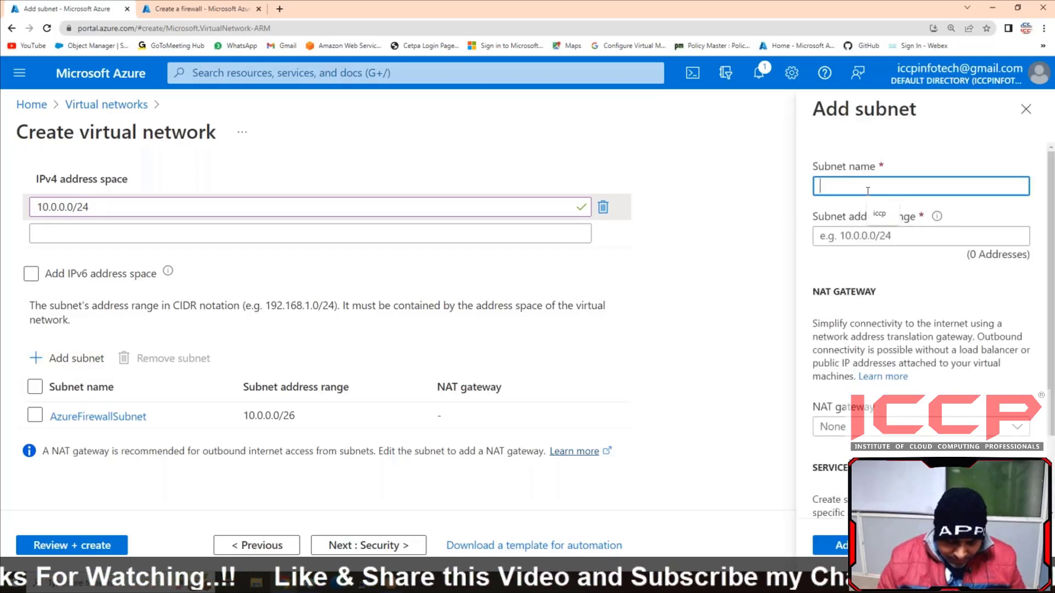
text(VM-)
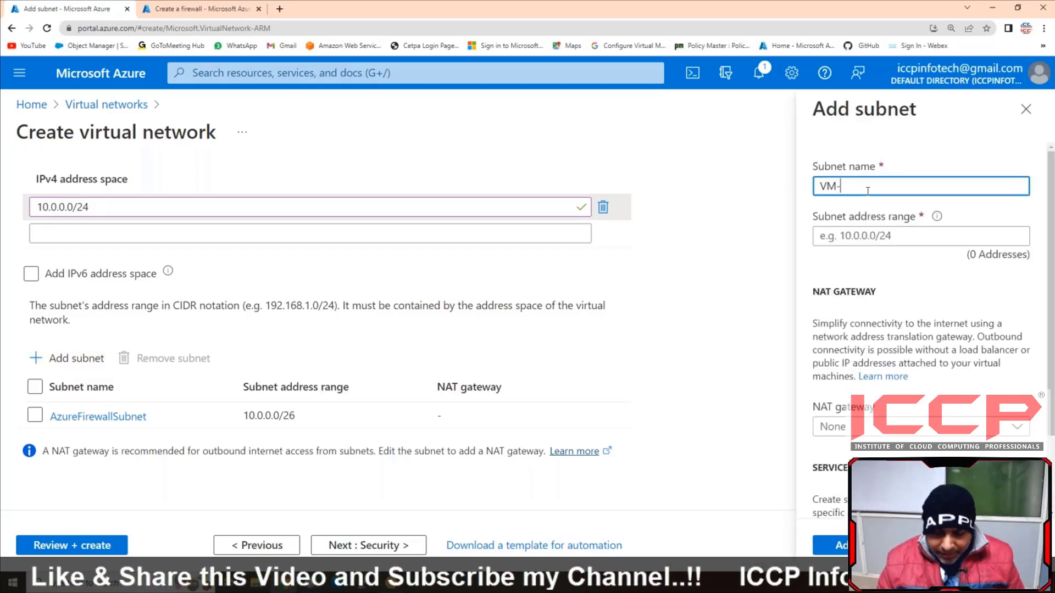
text(Subnet)
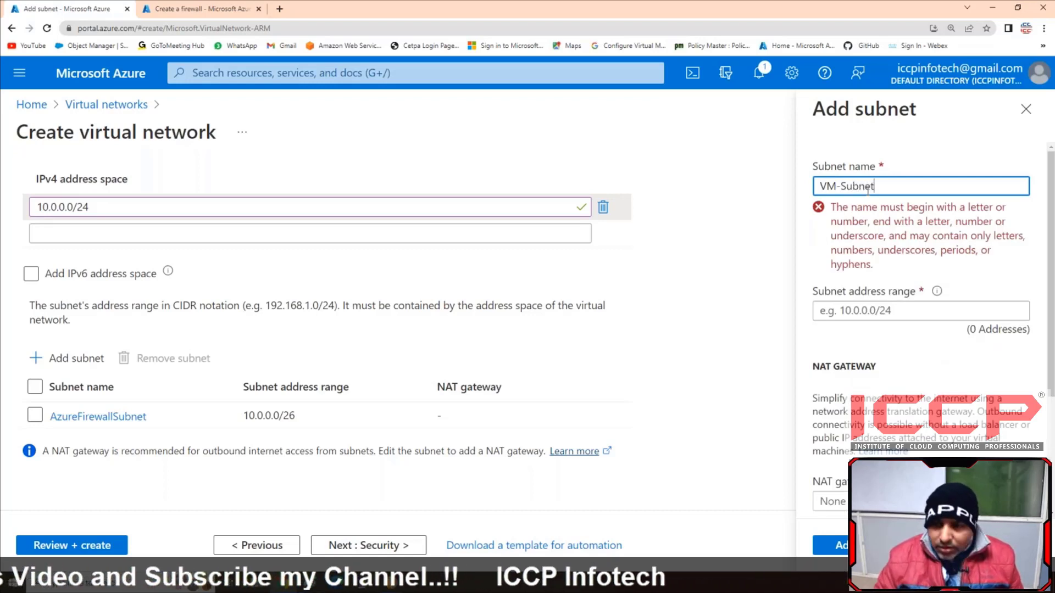
click(868, 238)
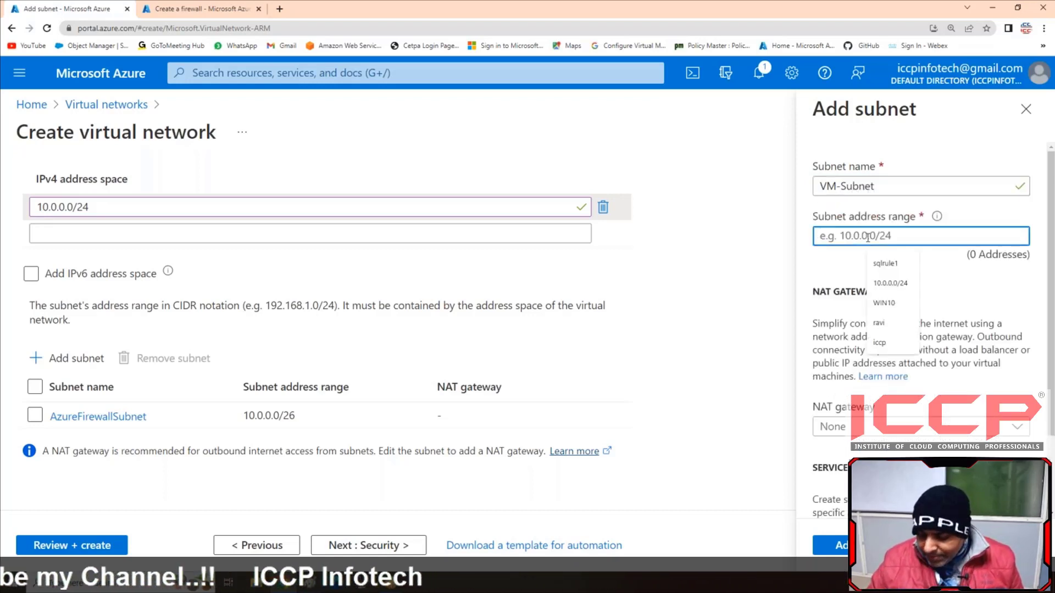
text(10.0.0.)
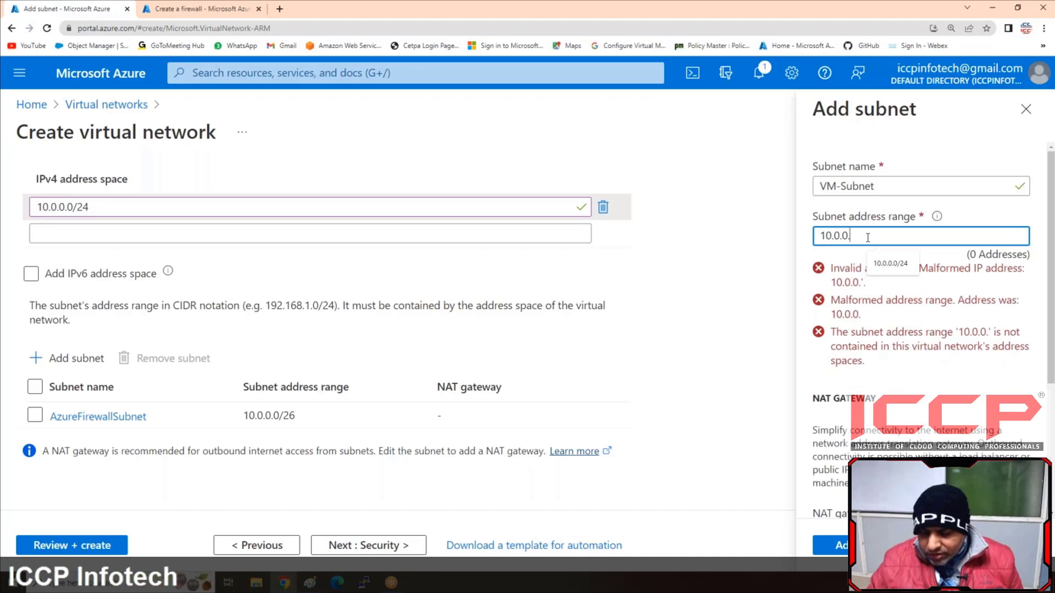
text(64/26)
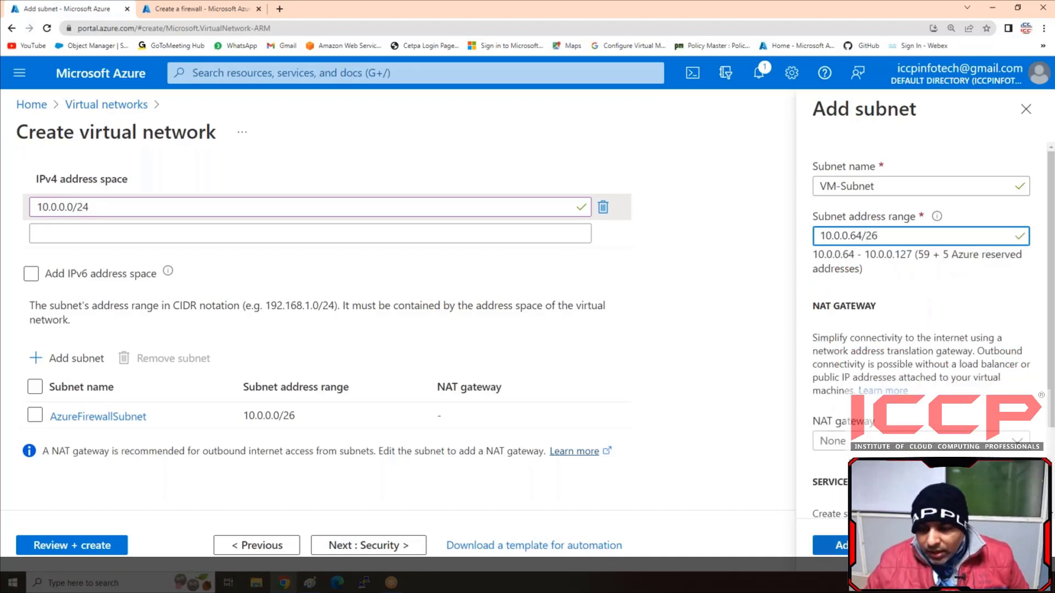
click(830, 546)
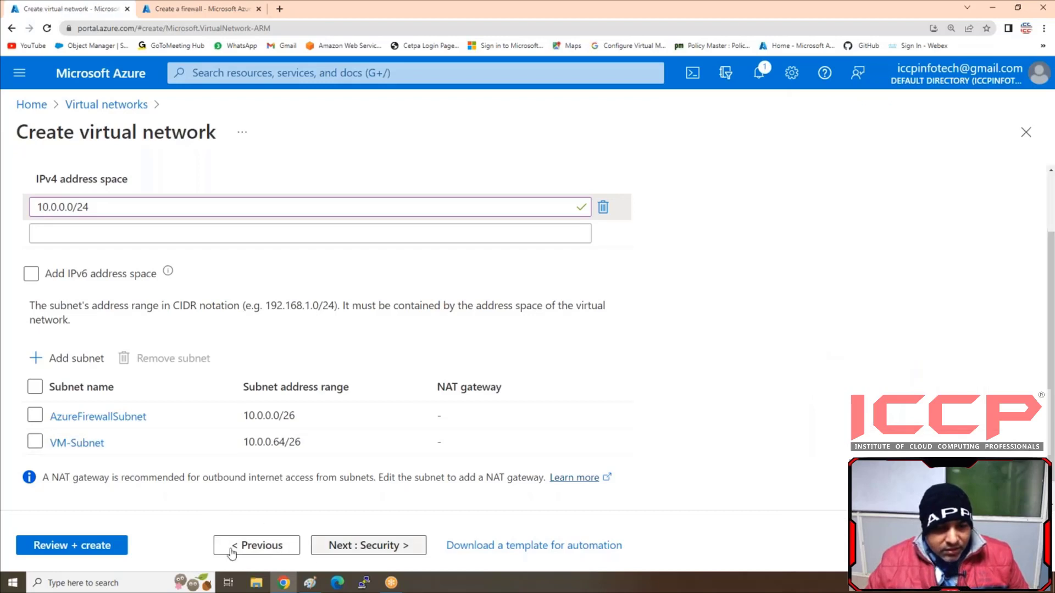
click(101, 552)
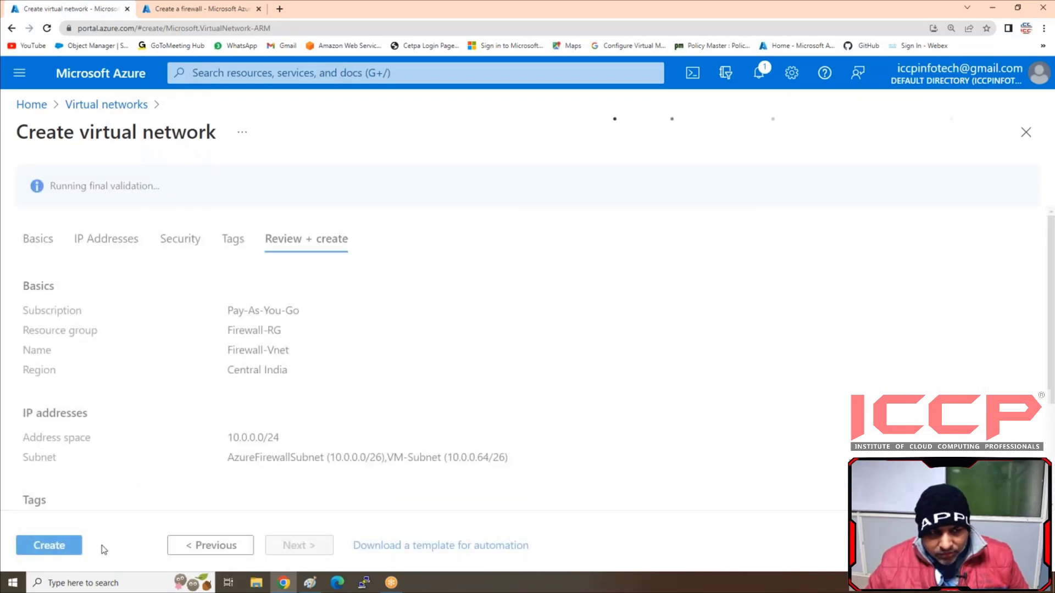
click(49, 544)
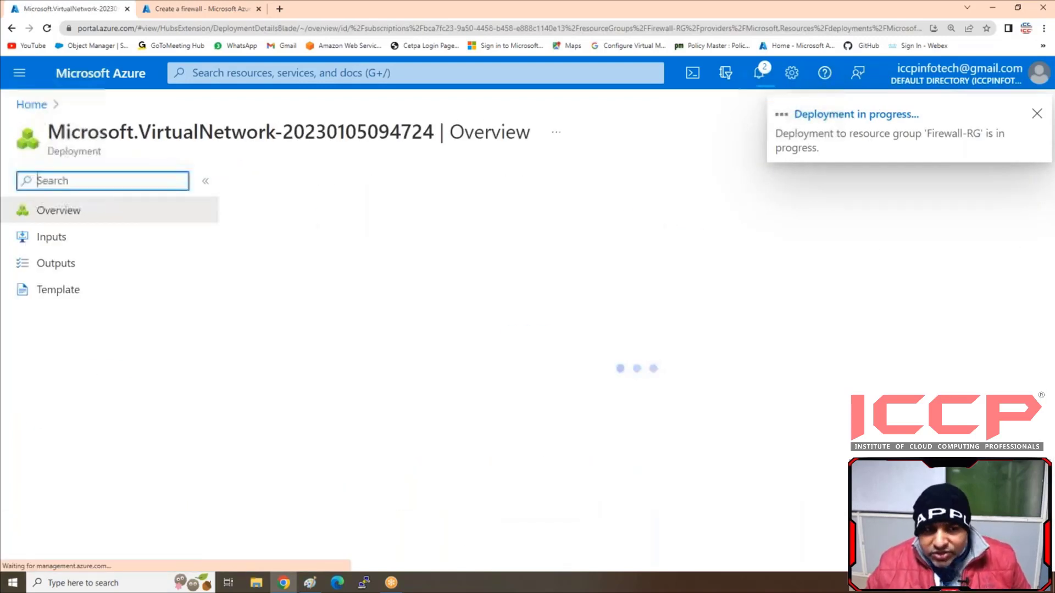
Switch to the Paint diagram and draw a green diamond about 117 px wide between the server shape and the serversubnet box
click(310, 583)
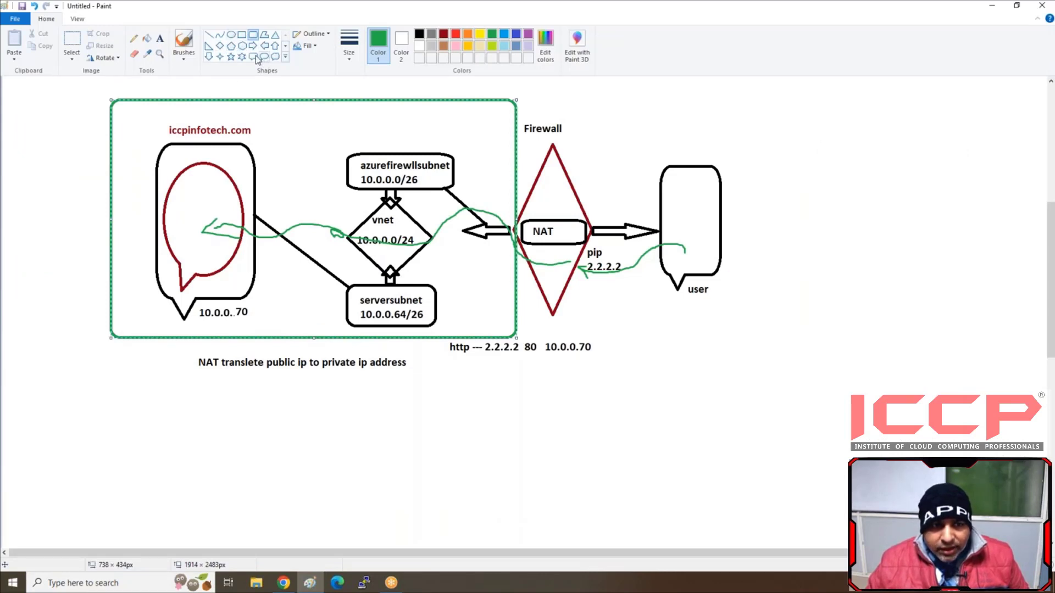
click(219, 46)
drag(274, 132, 289, 285)
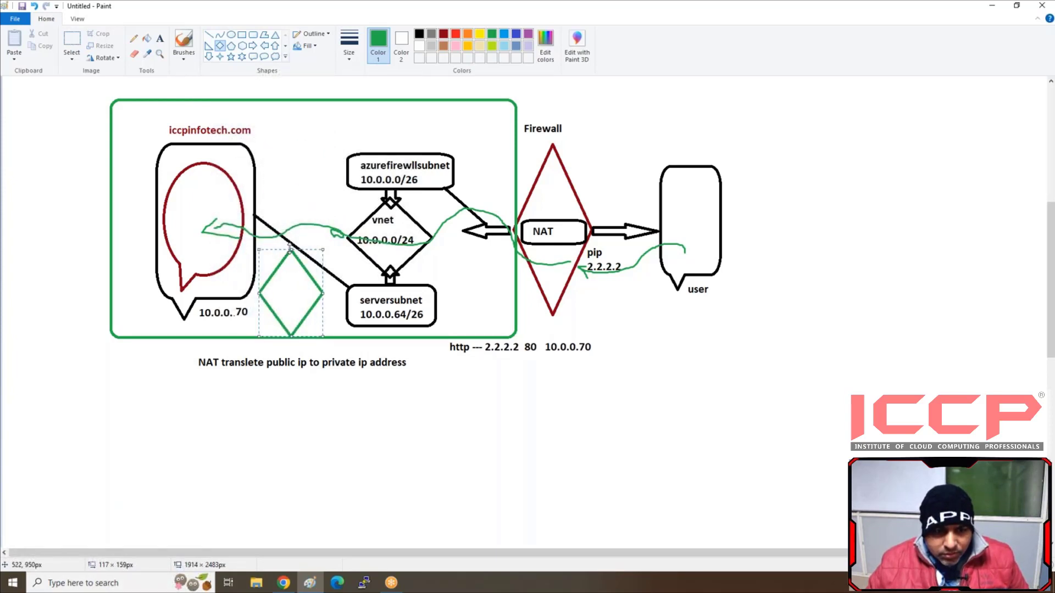
drag(290, 249, 397, 298)
Label the green diamond beside the serversubnet box with the text NSG
click(160, 38)
text(N)
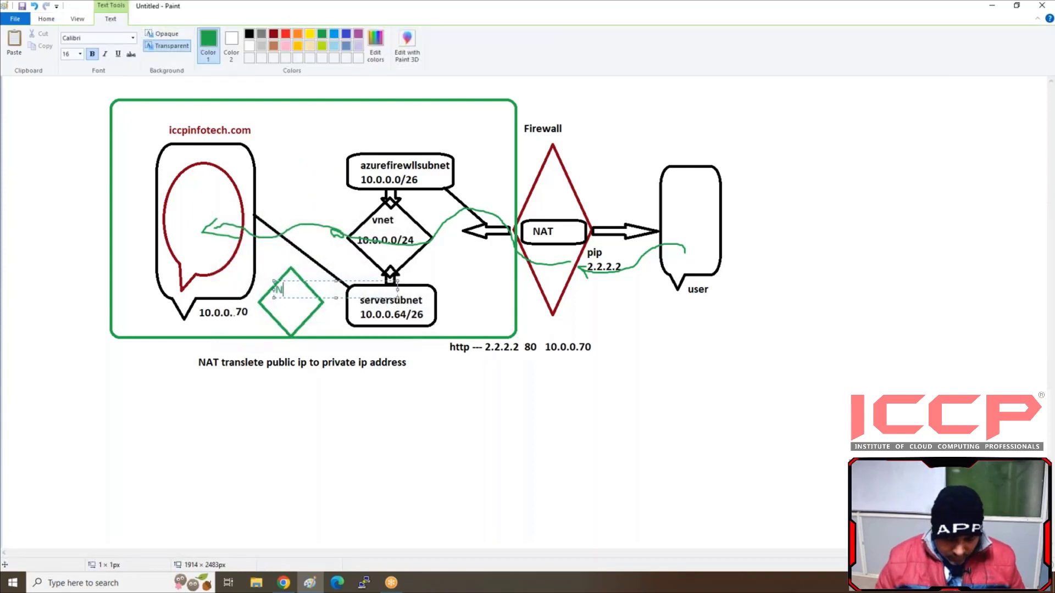
text(SG)
click(229, 381)
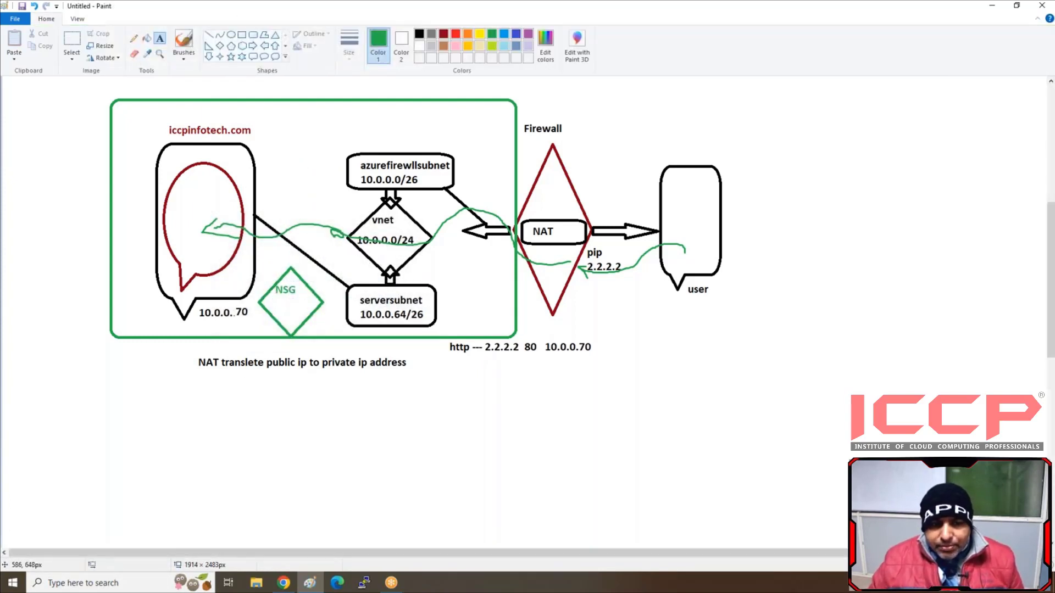
Draw a black right-pointing block arrow about 45 × 27 px from the NSG diamond to the serversubnet box
click(251, 45)
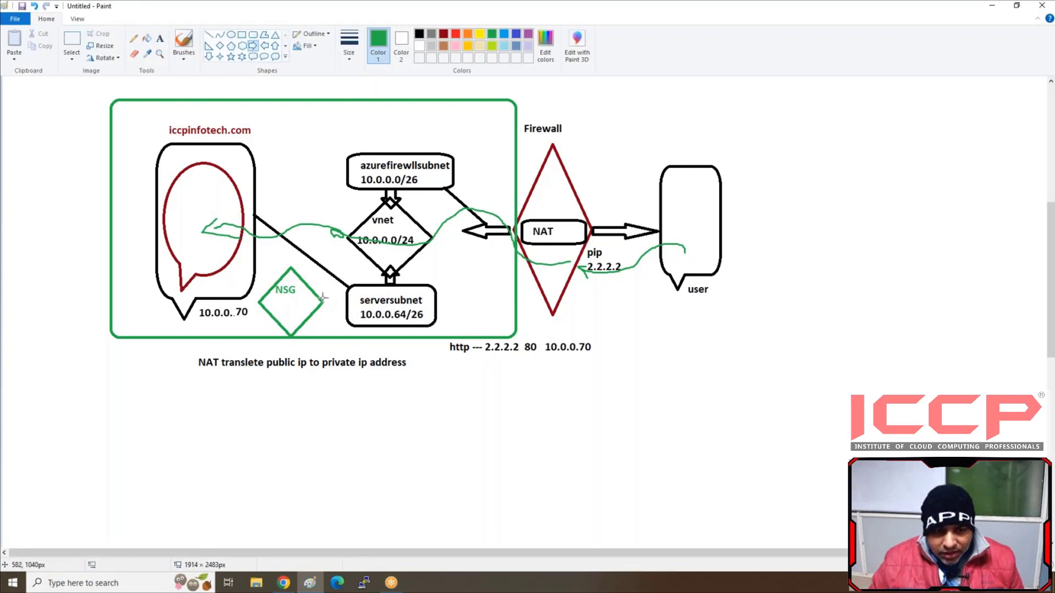
drag(323, 298, 348, 313)
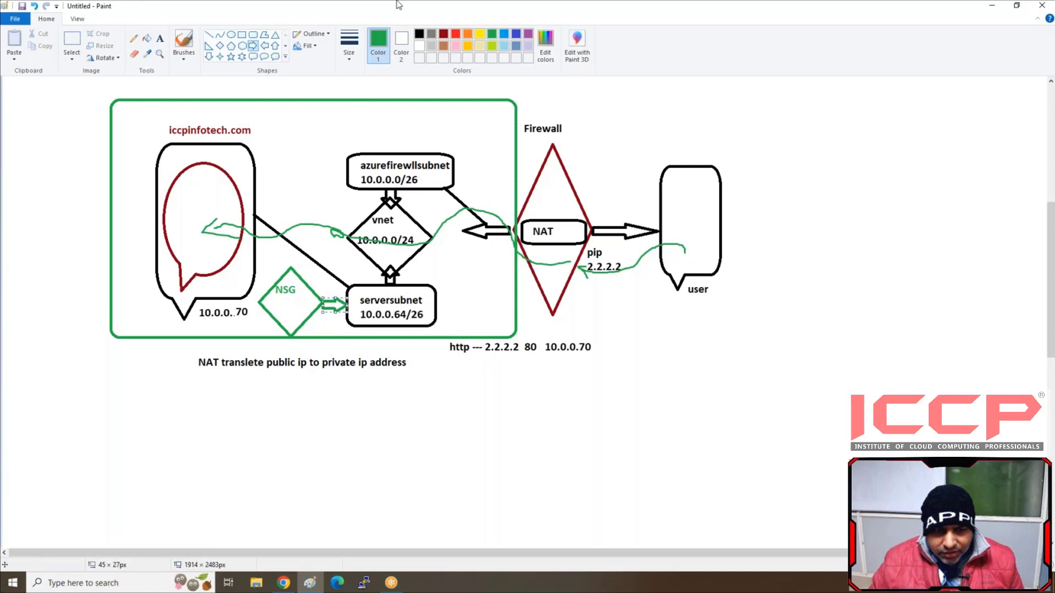
click(418, 34)
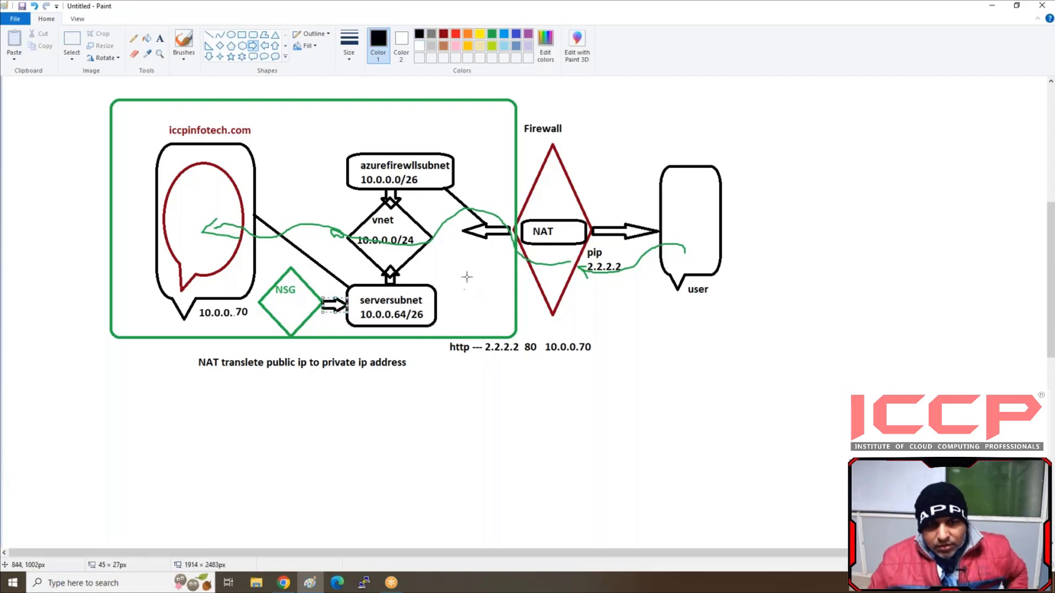
click(467, 277)
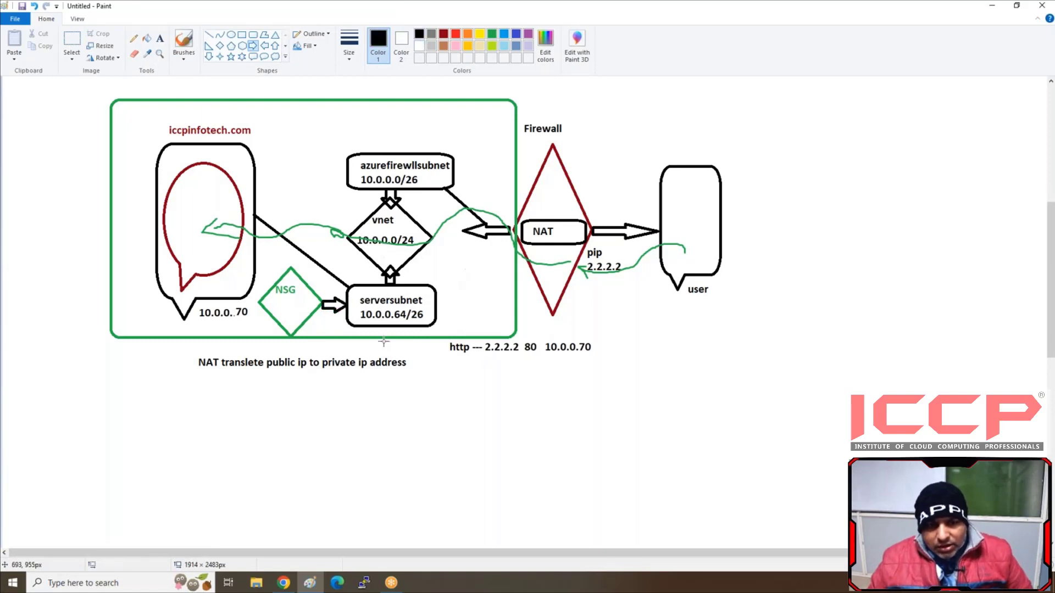
Switch to the Azure portal in Chrome and create a network security group named VM-NSG in resource group Firewall-RG
click(293, 587)
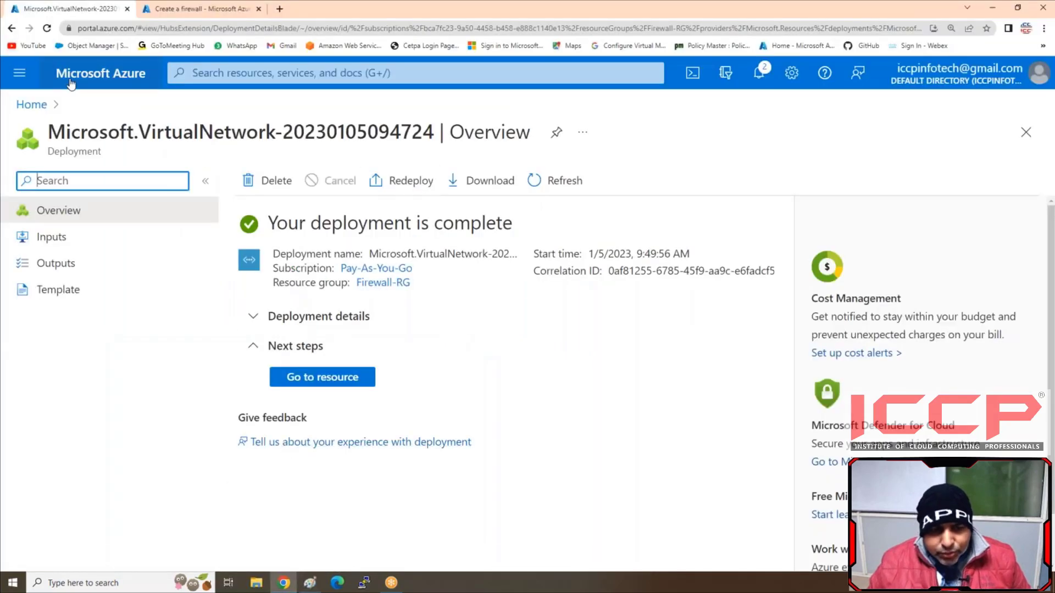
click(31, 104)
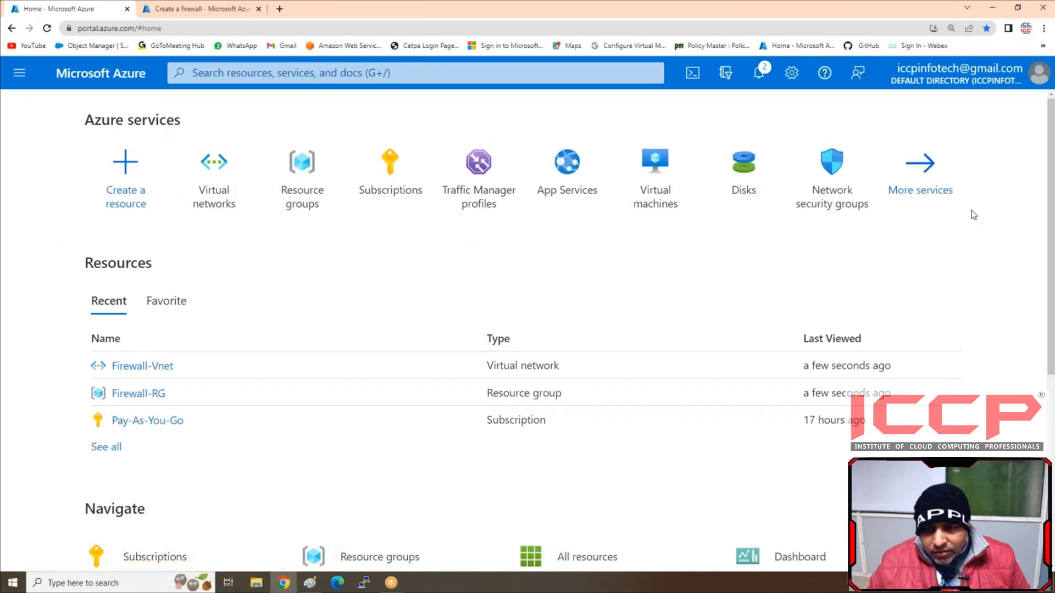
click(820, 193)
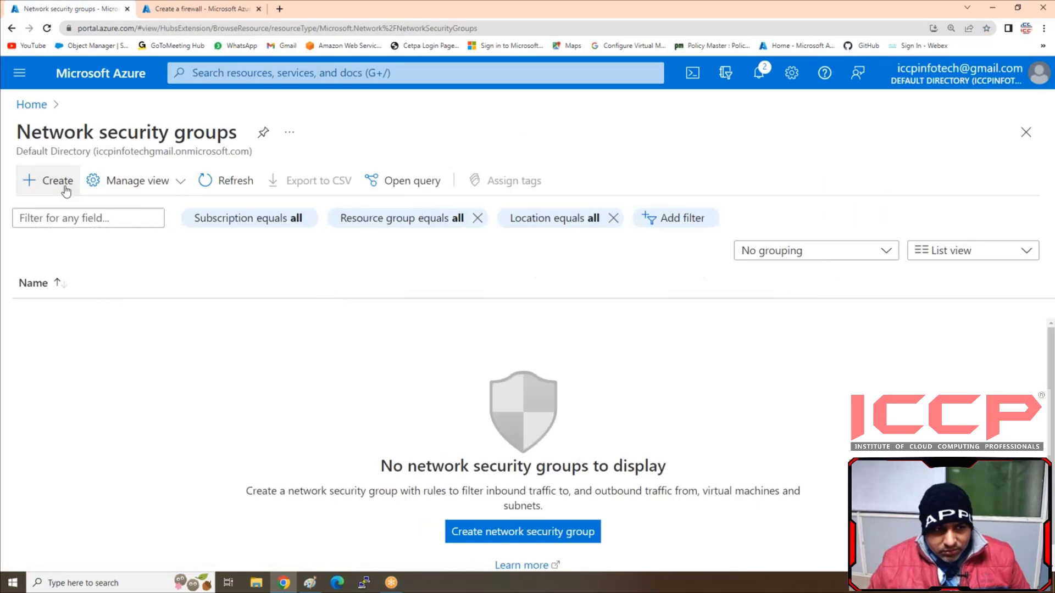
click(65, 188)
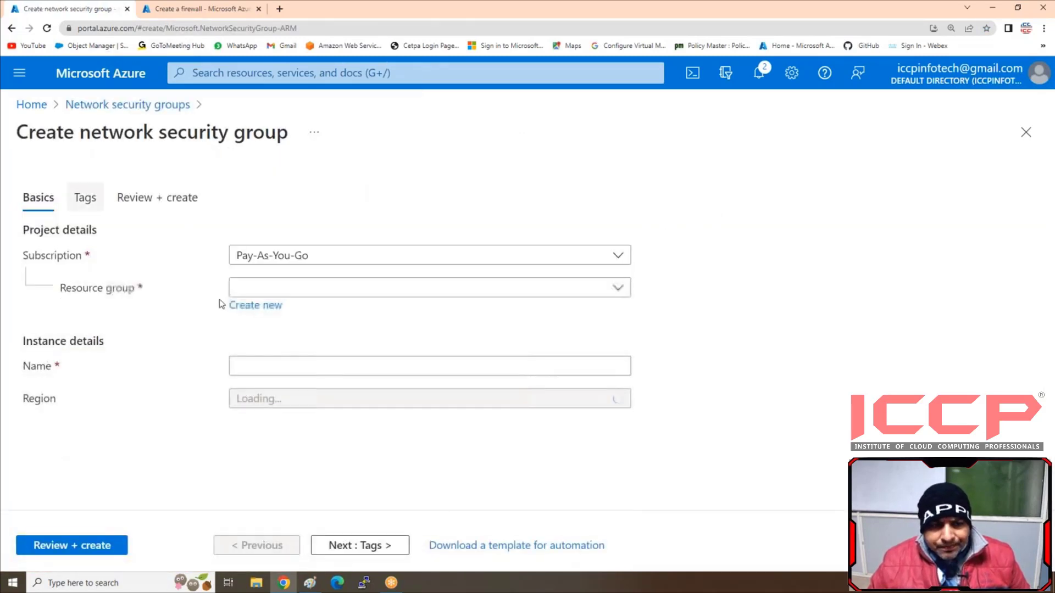
click(356, 291)
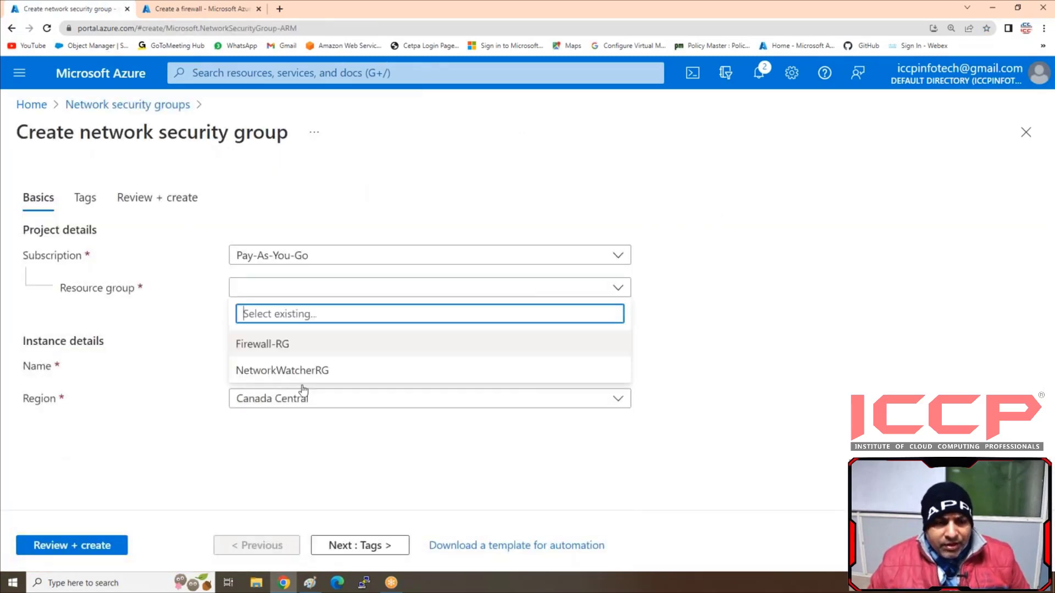
click(259, 342)
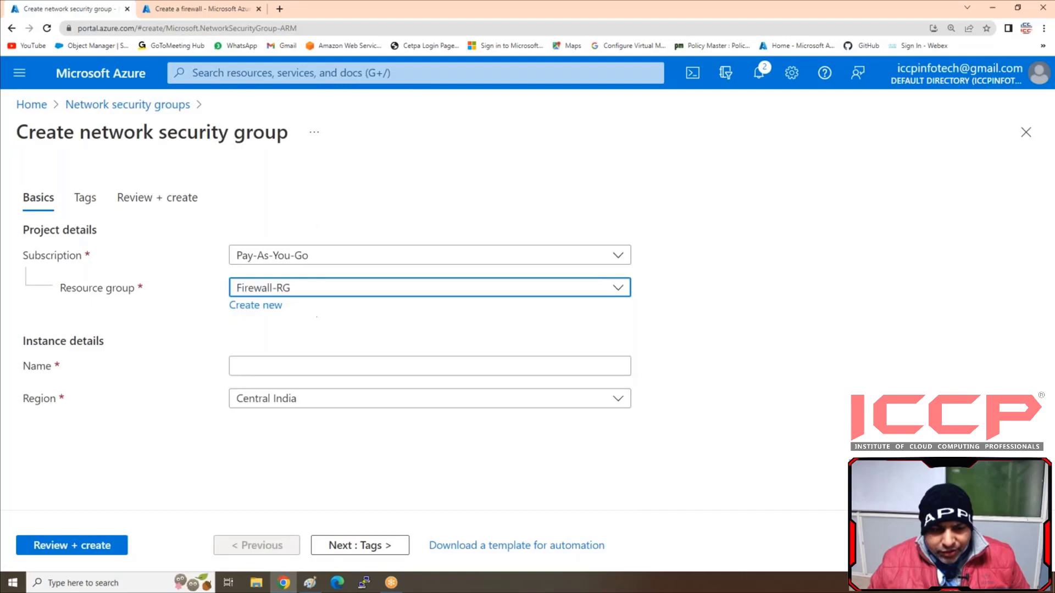
click(252, 364)
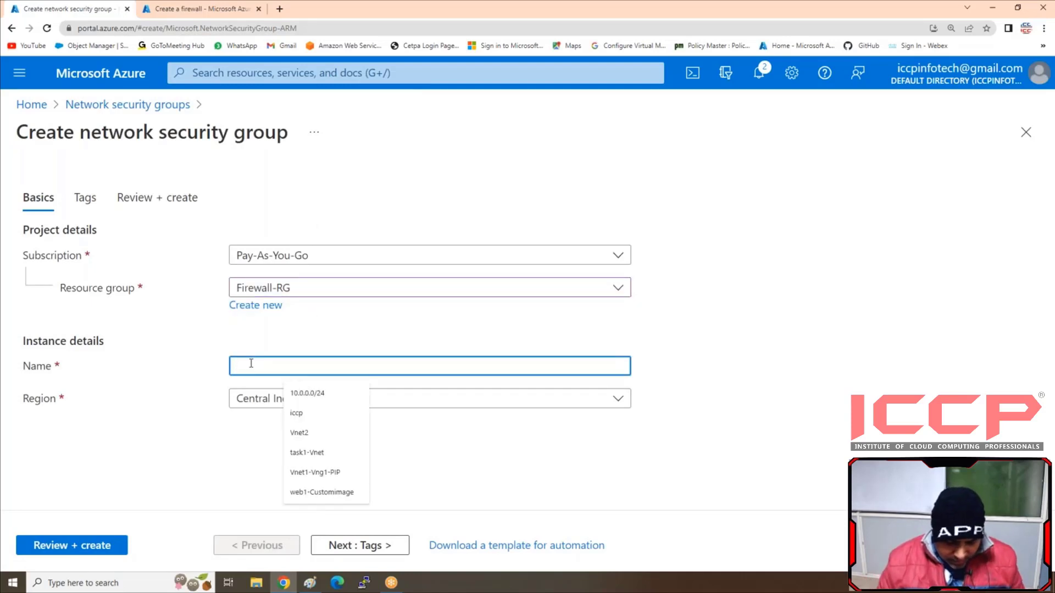
text(VM-NSG)
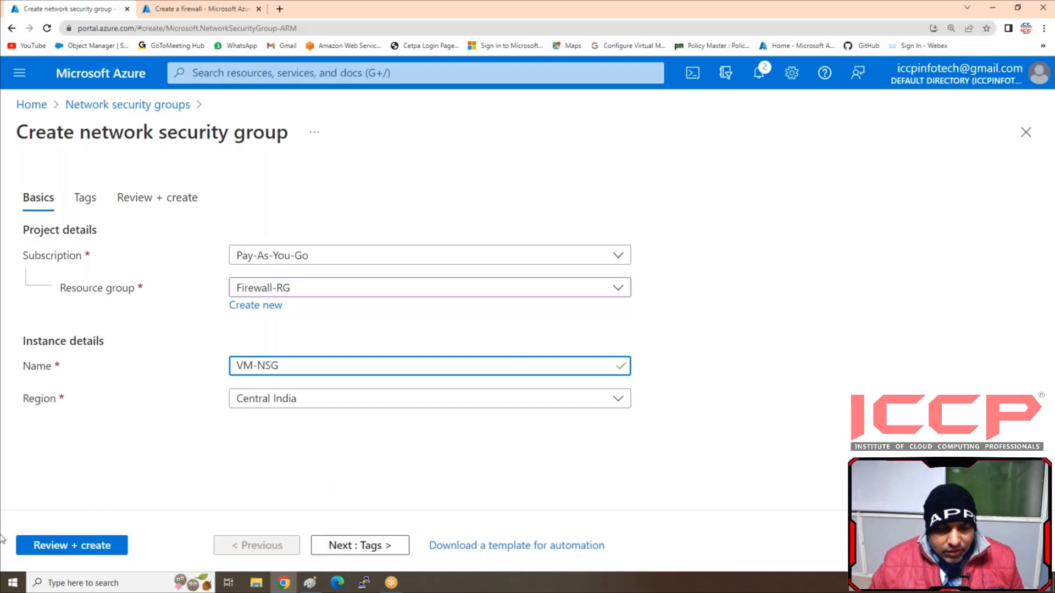
click(44, 545)
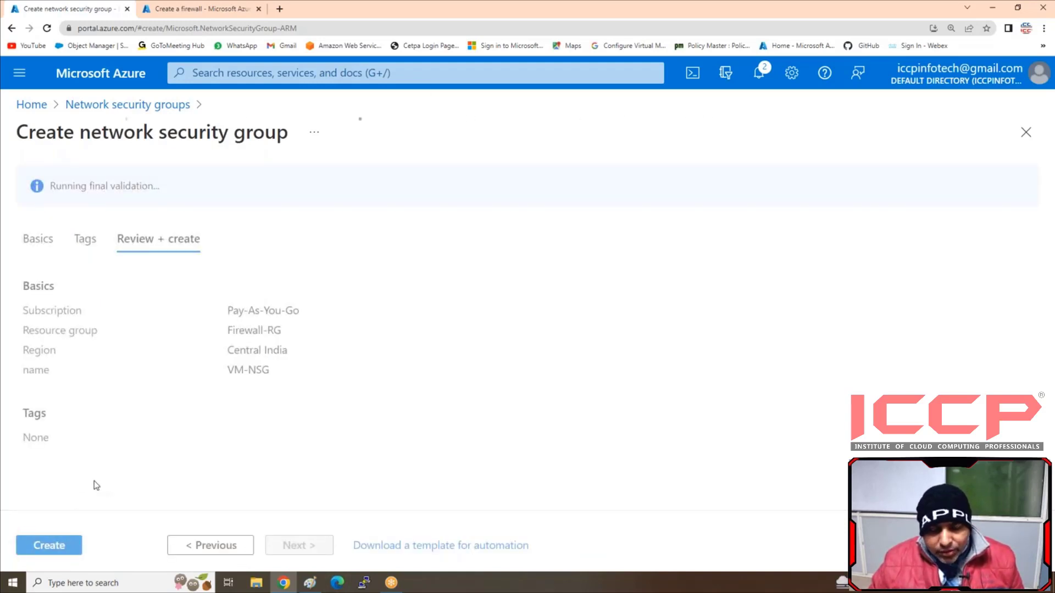
click(41, 546)
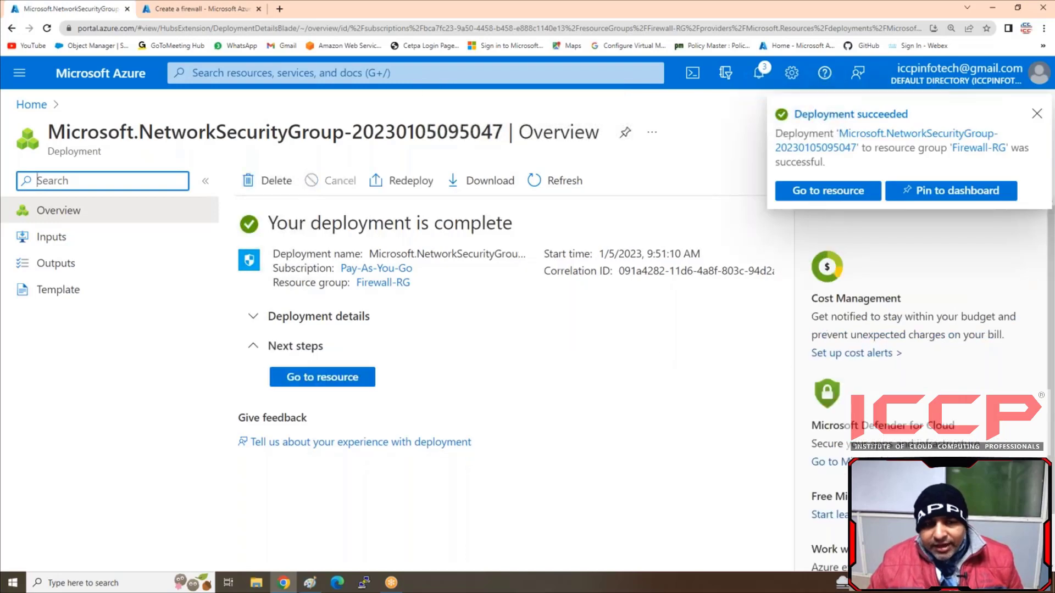
Add an inbound security rule to VM-NSG with destination port ranges set to *, and refresh the rule list
click(322, 377)
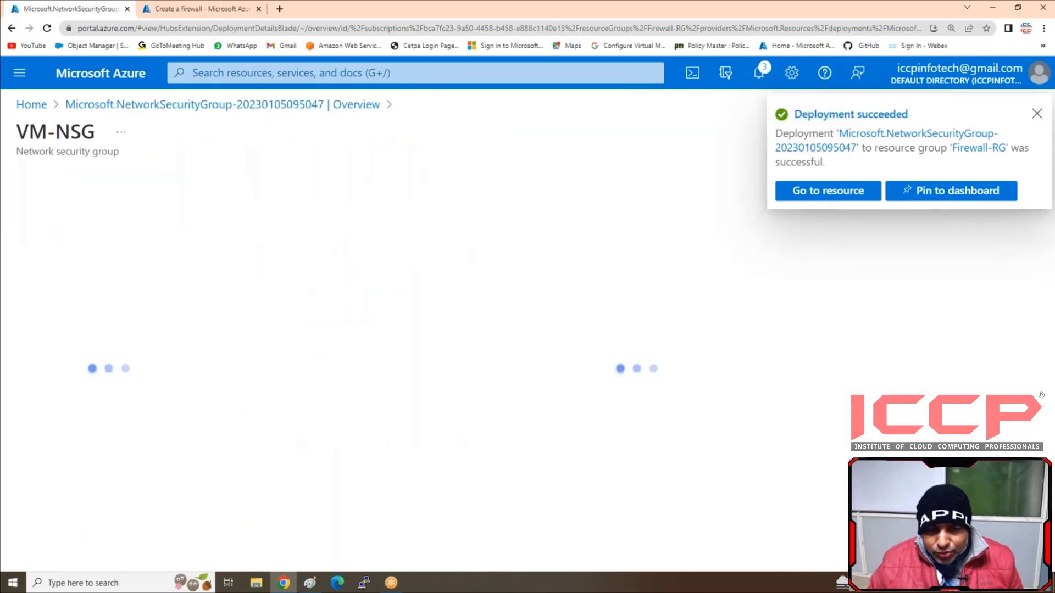
click(90, 377)
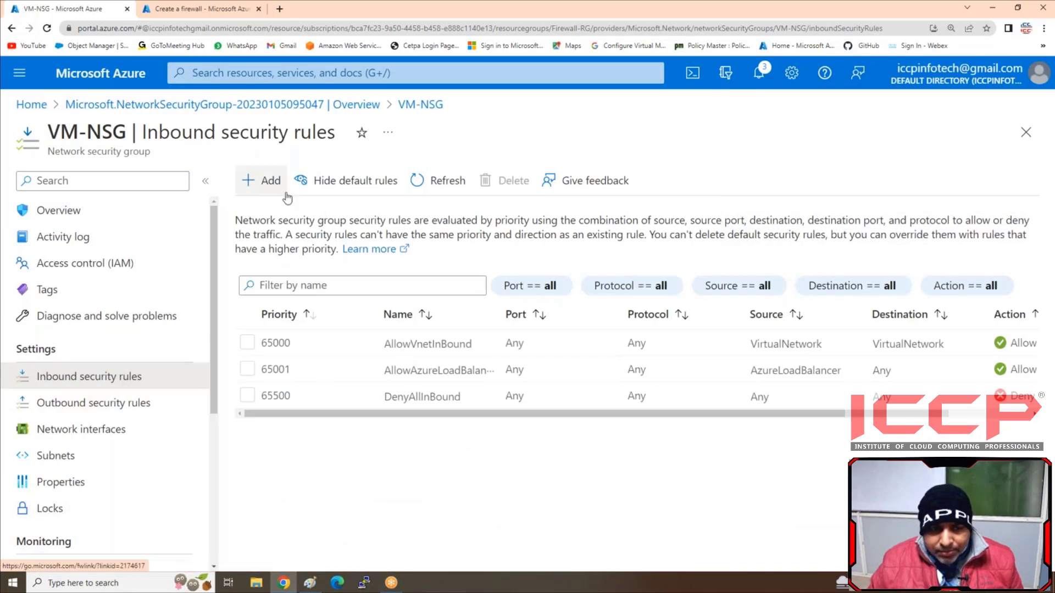
click(258, 180)
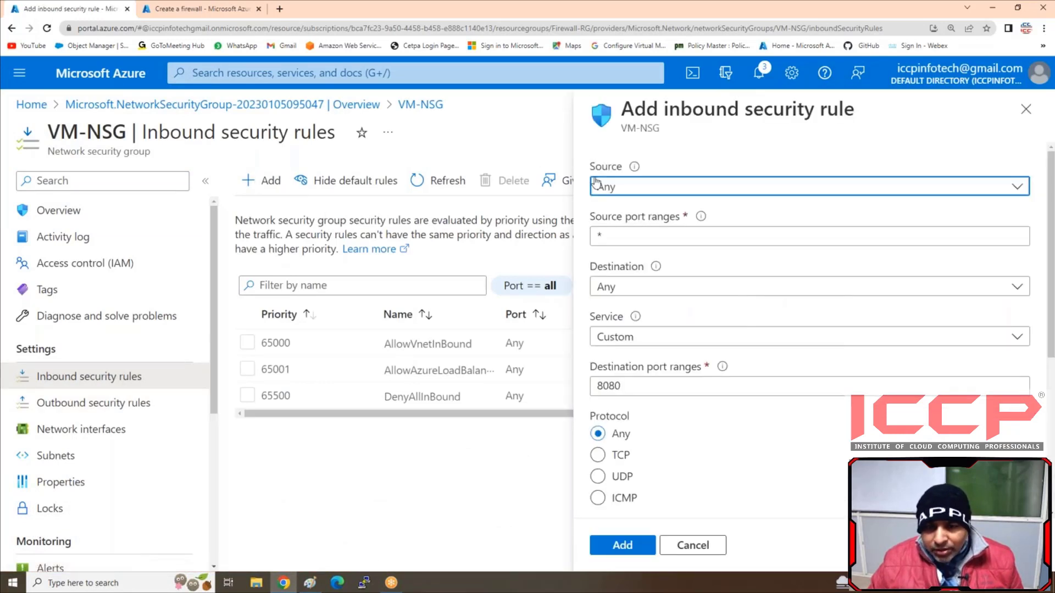
double_click(626, 385)
text(*)
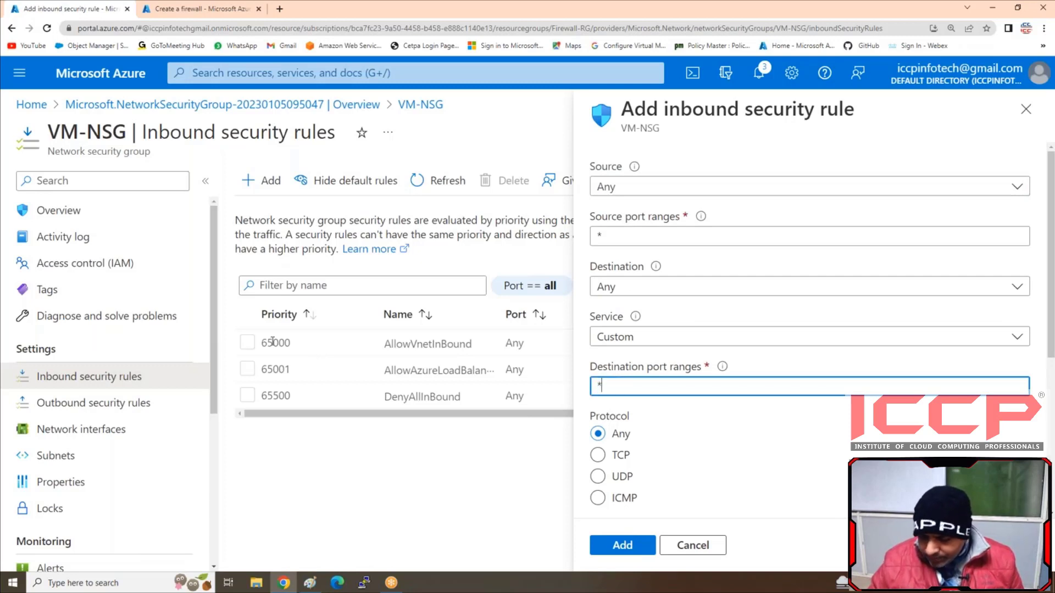
click(613, 544)
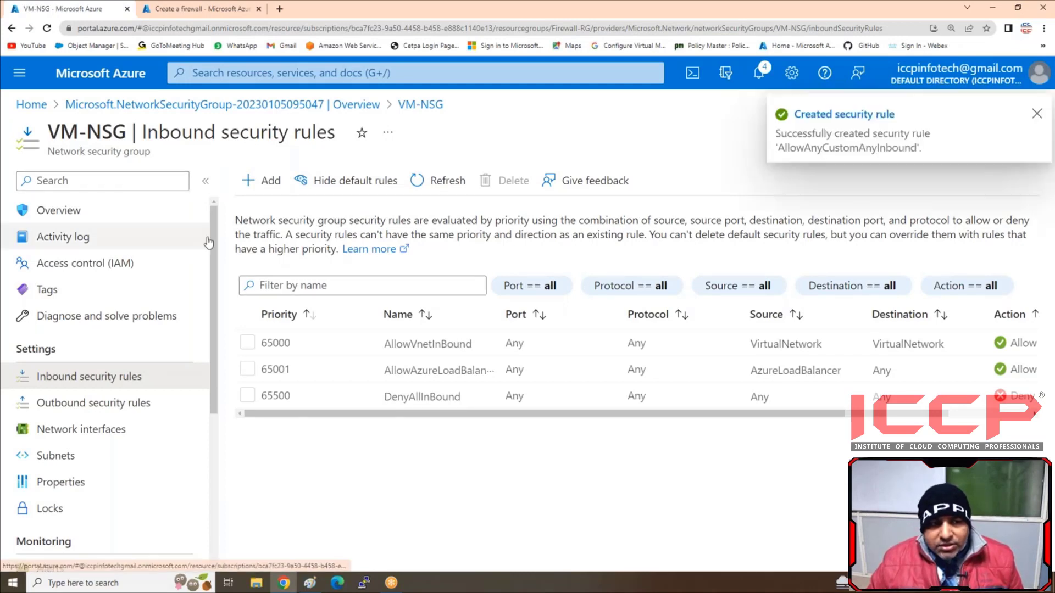
click(456, 188)
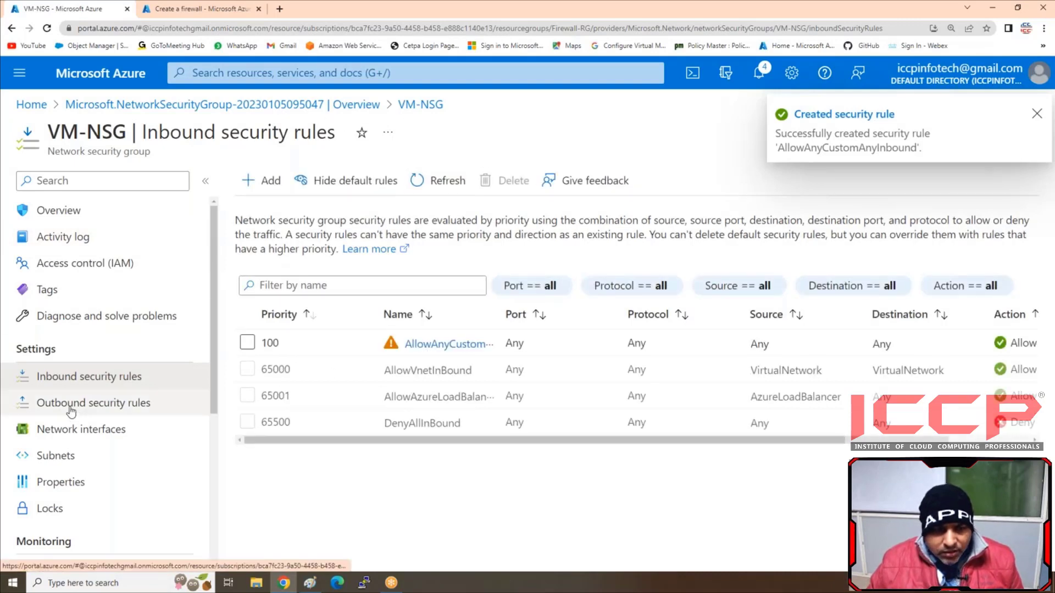
Associate VM-NSG with the VM-Subnet subnet of the Firewall-Vnet virtual network
scroll(72, 409, down, 2)
scroll(66, 329, down, 1)
click(60, 289)
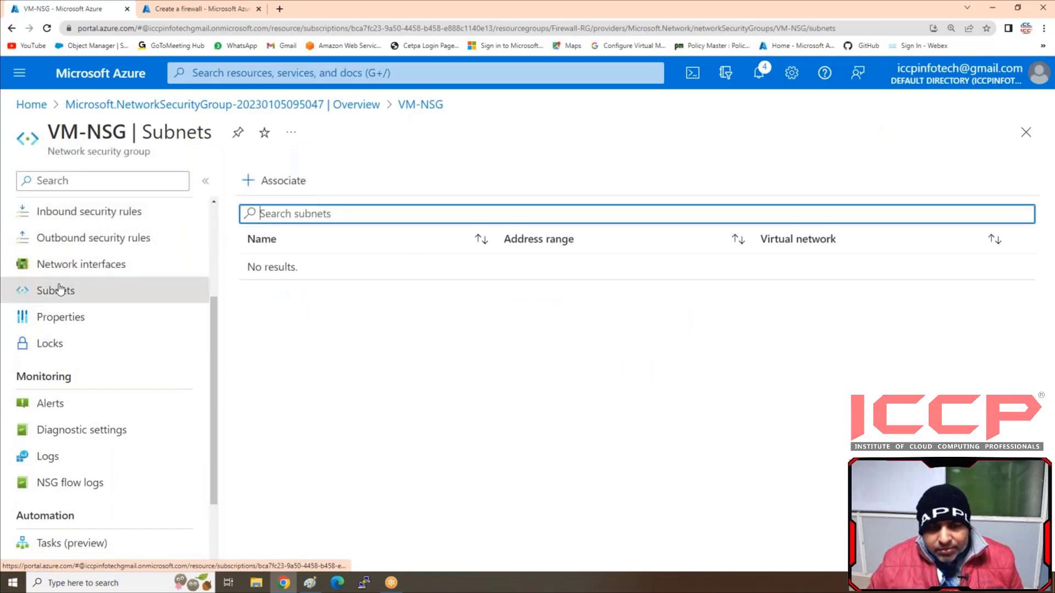
click(282, 187)
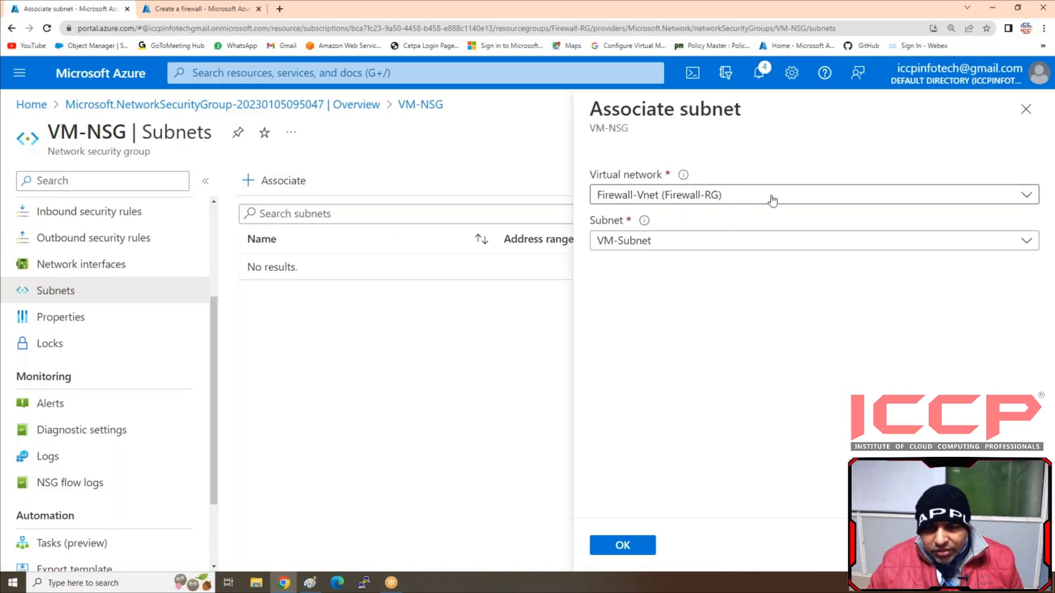
click(690, 243)
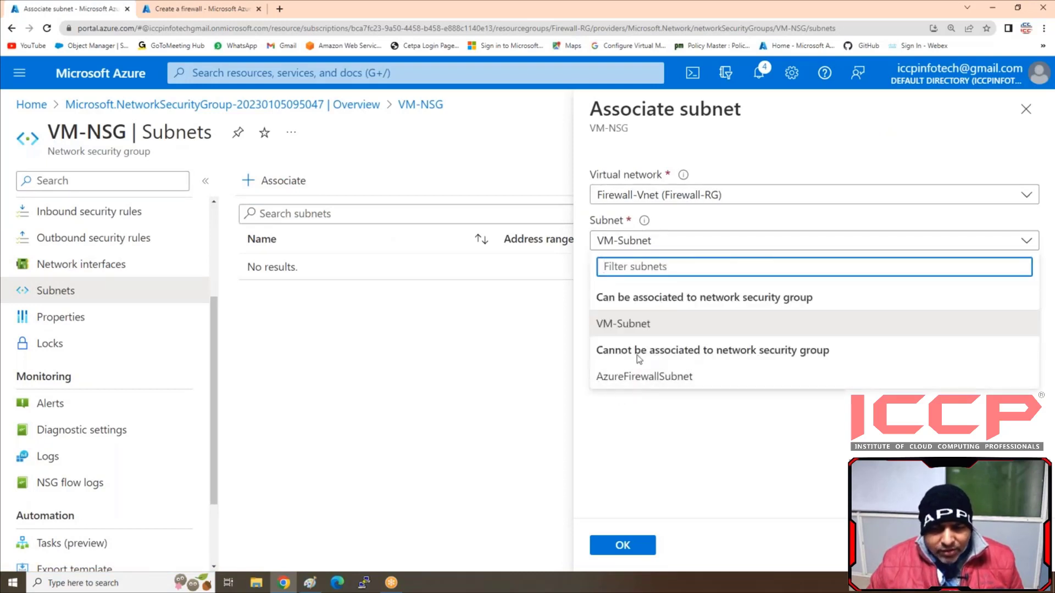
click(628, 324)
click(627, 544)
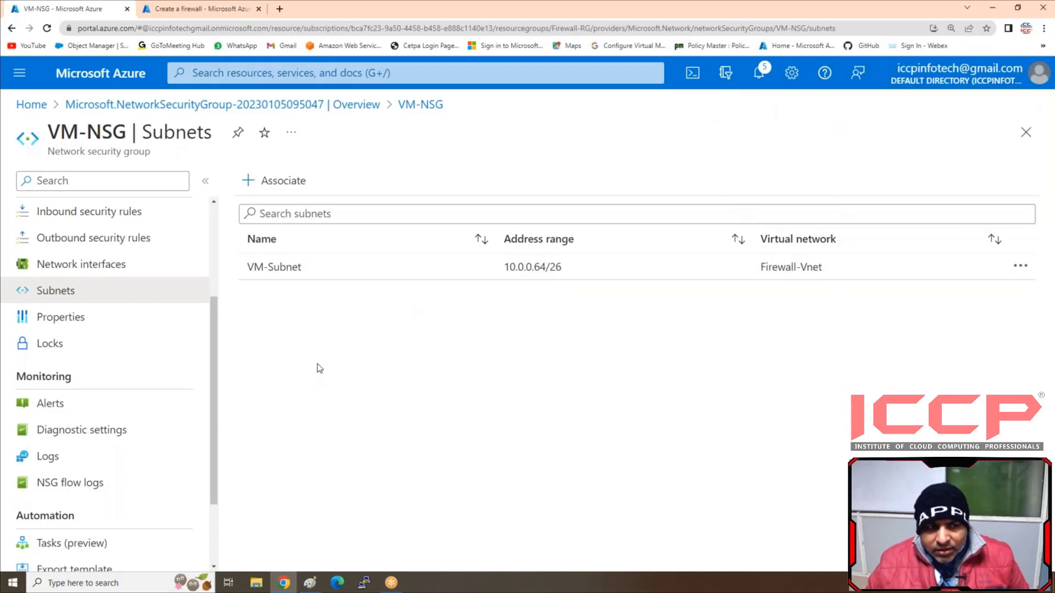
Return to the portal home page, discard the old firewall form by closing its browser tab, and reload the home page
click(32, 106)
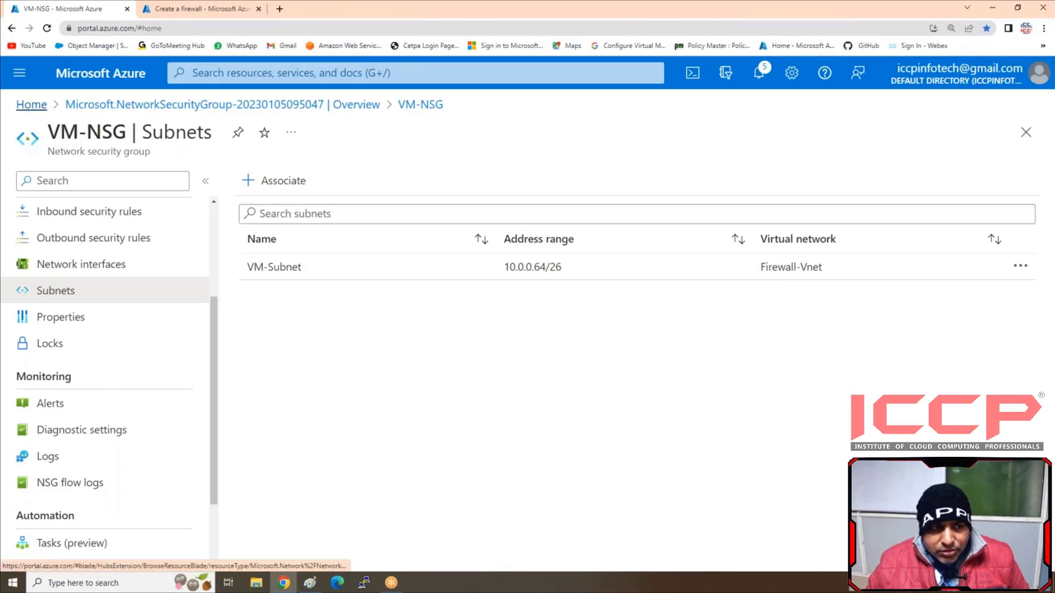
click(259, 10)
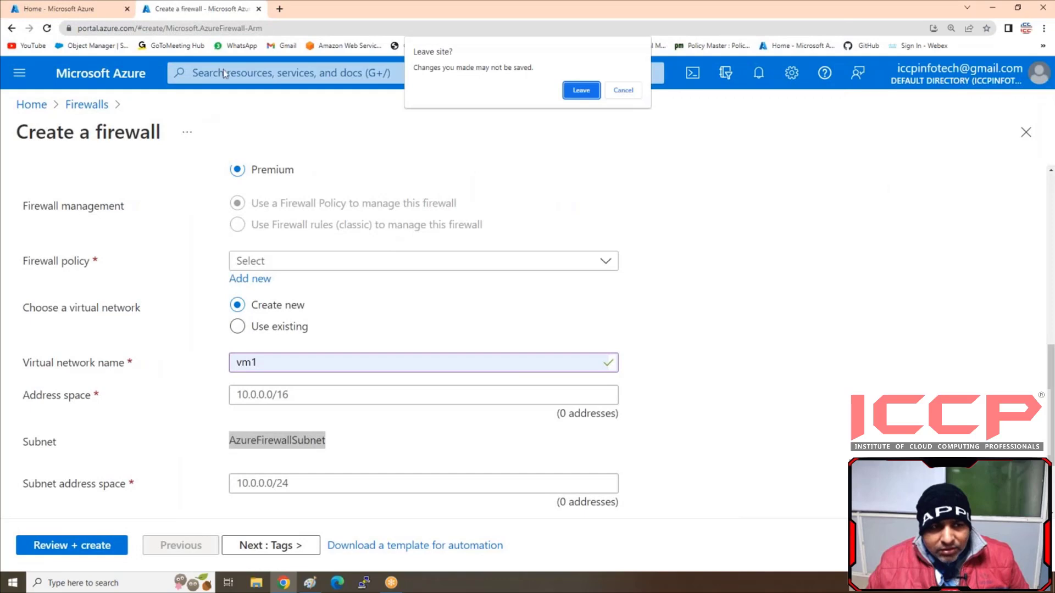
click(581, 90)
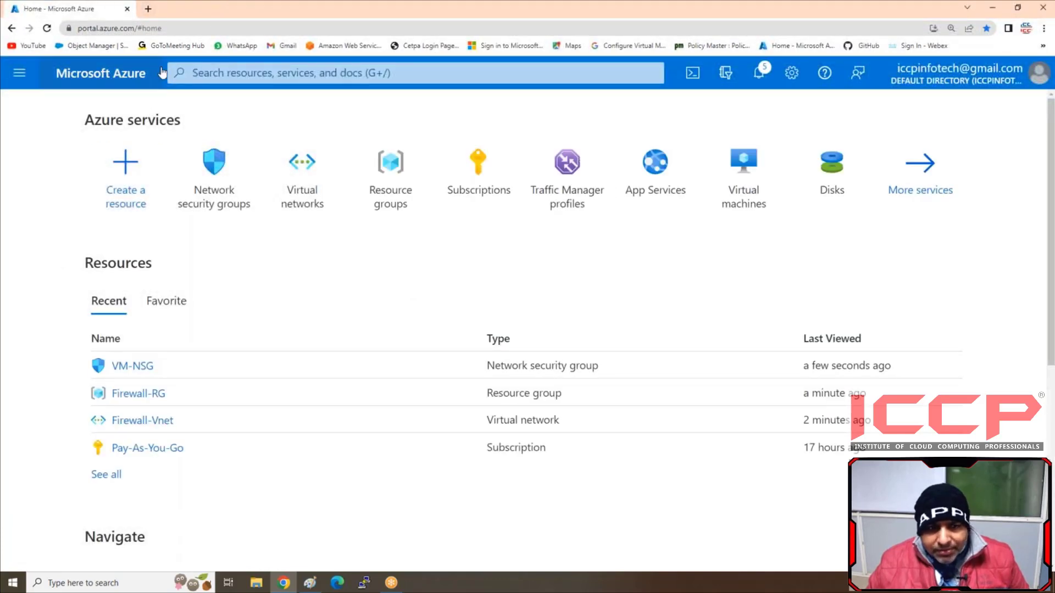
click(46, 28)
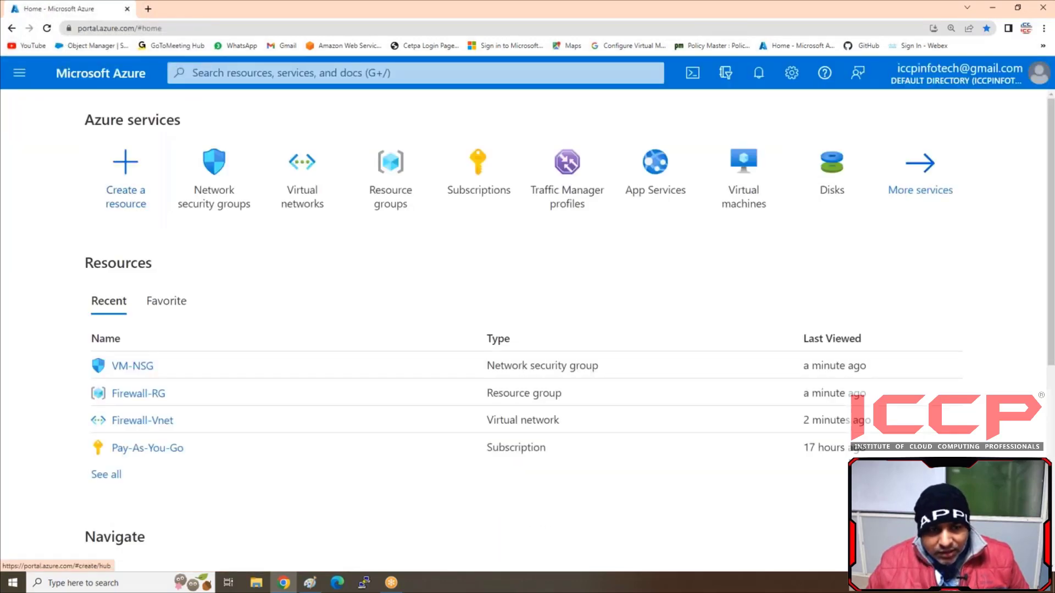
Find the Firewalls service, start creating a new firewall and set its resource group to Firewall-RG
click(271, 76)
text(fi)
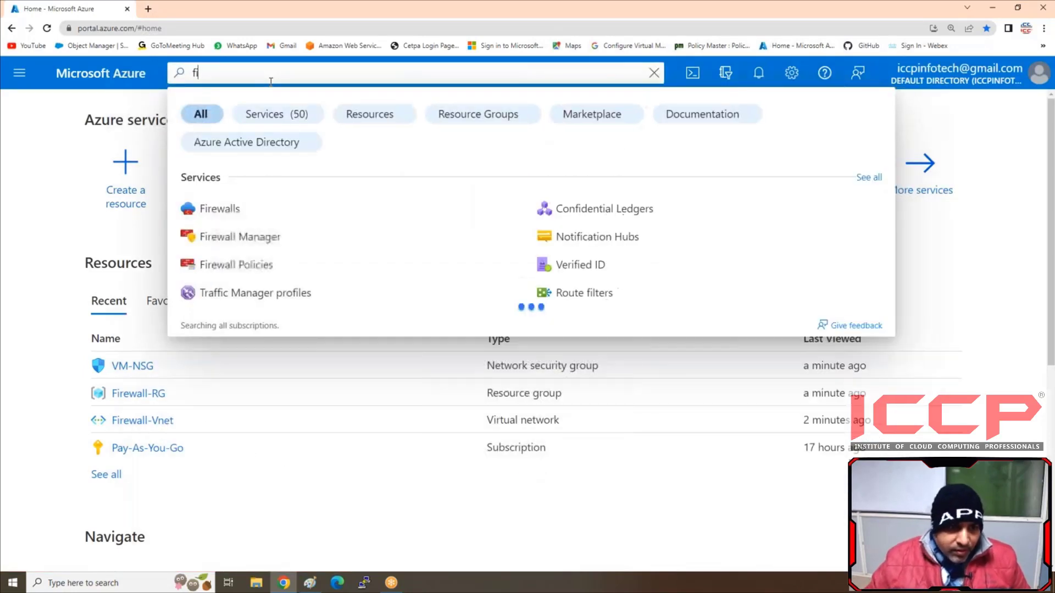
key(Return)
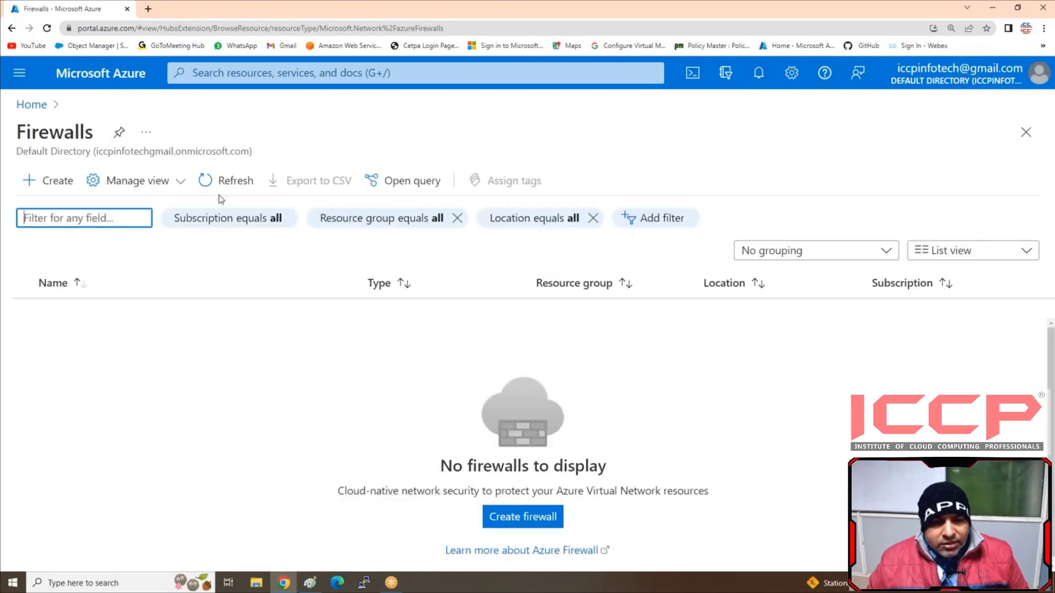
click(52, 190)
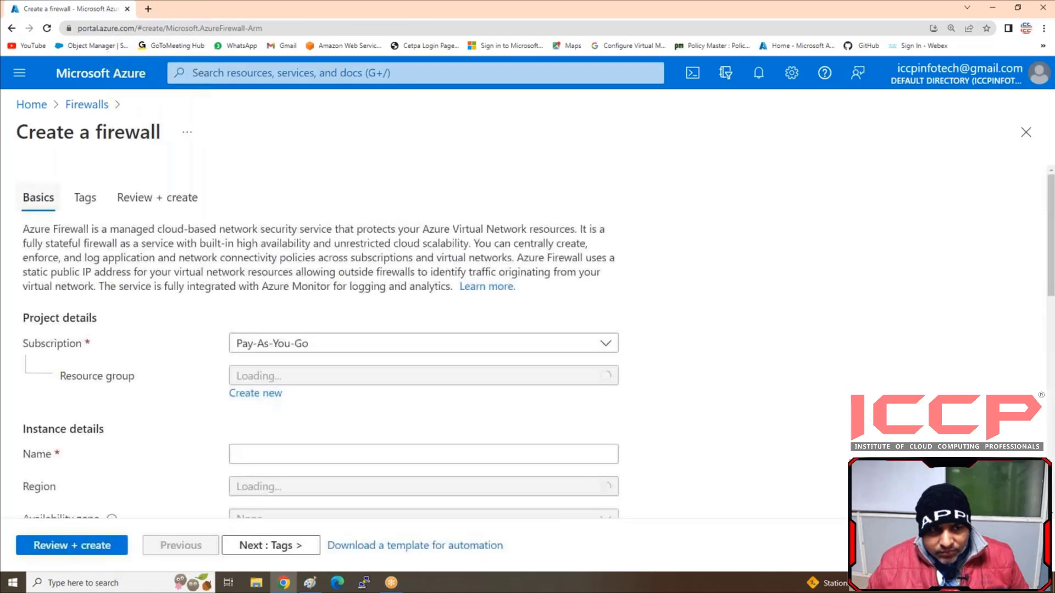
click(308, 372)
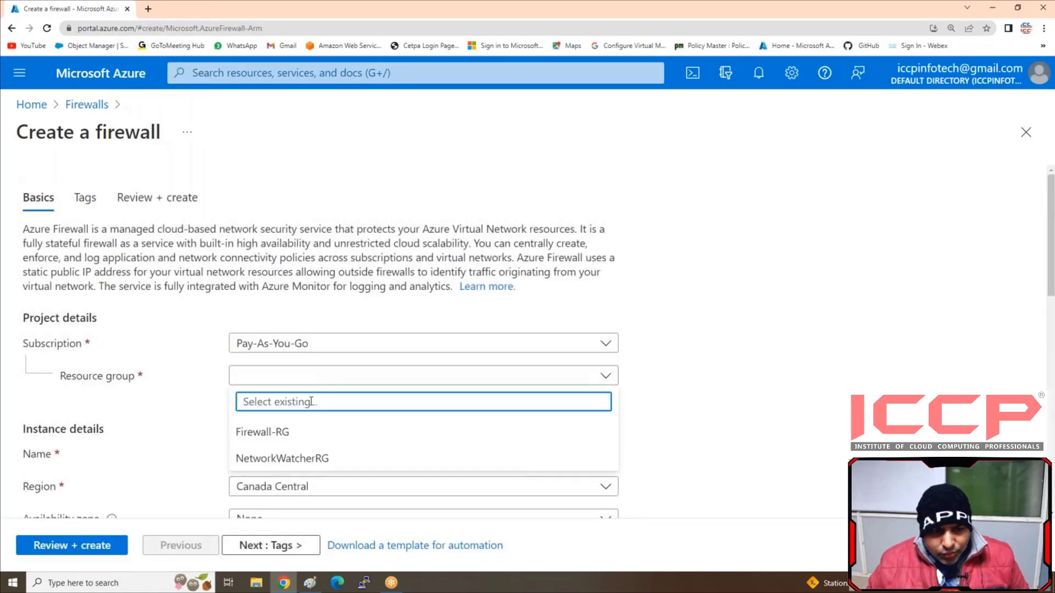
click(275, 433)
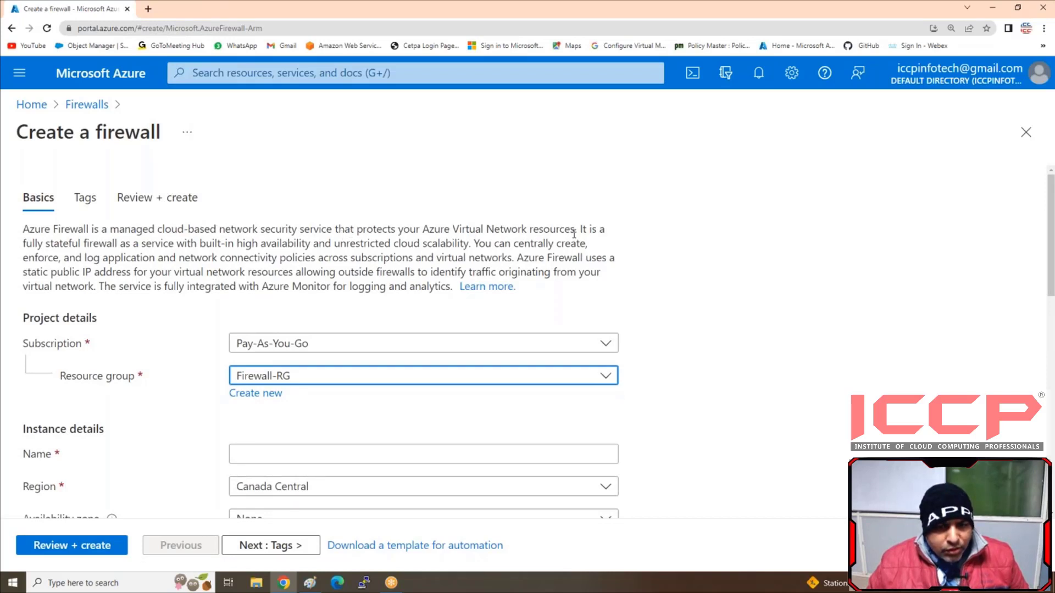
Name the new firewall ICCP-Firewall and set its region to Central India
drag(575, 230, 369, 231)
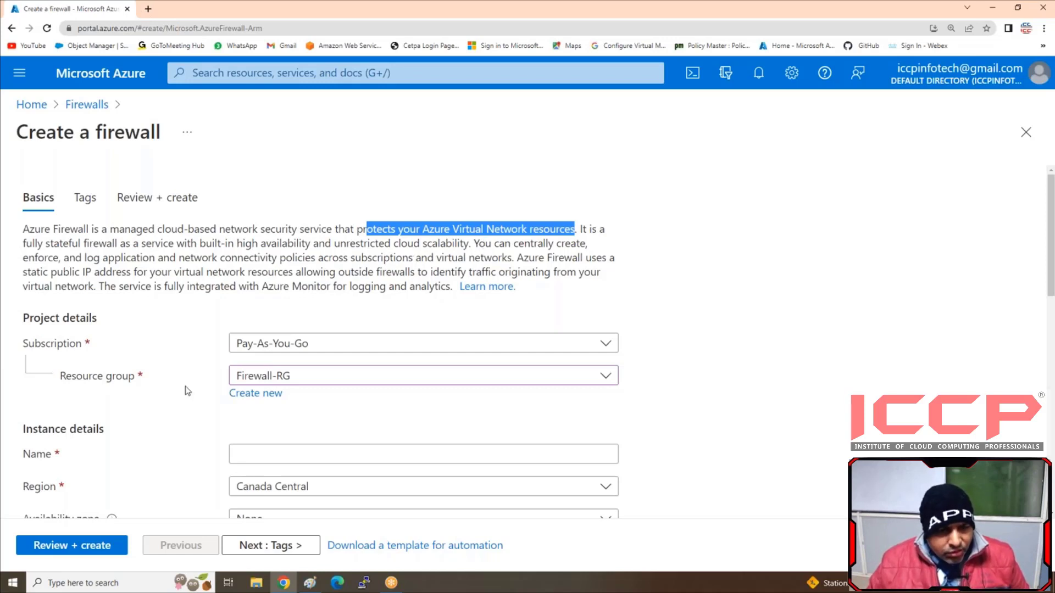
scroll(188, 391, down, 2)
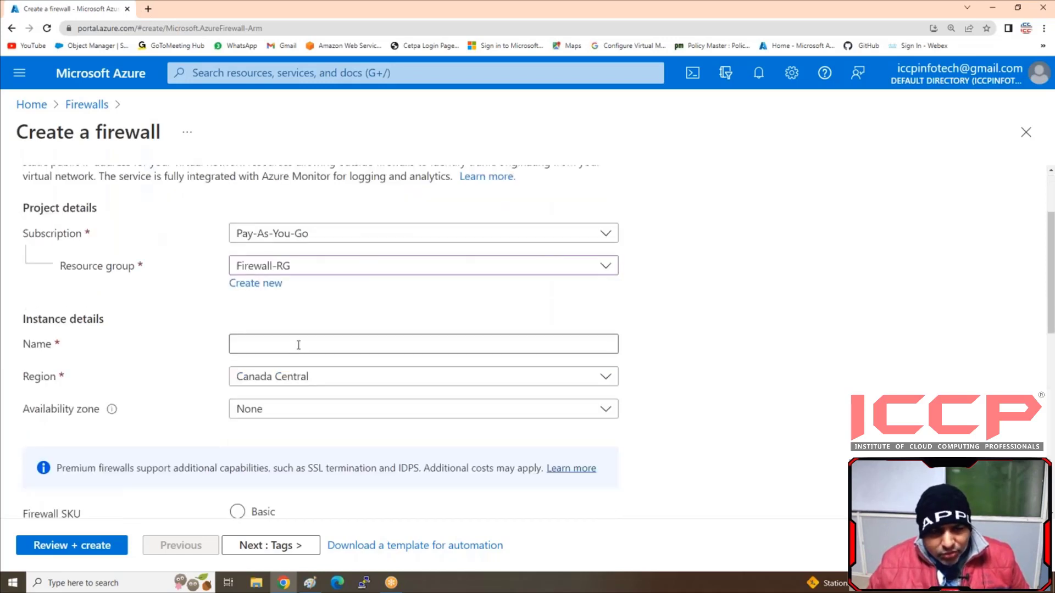
click(299, 345)
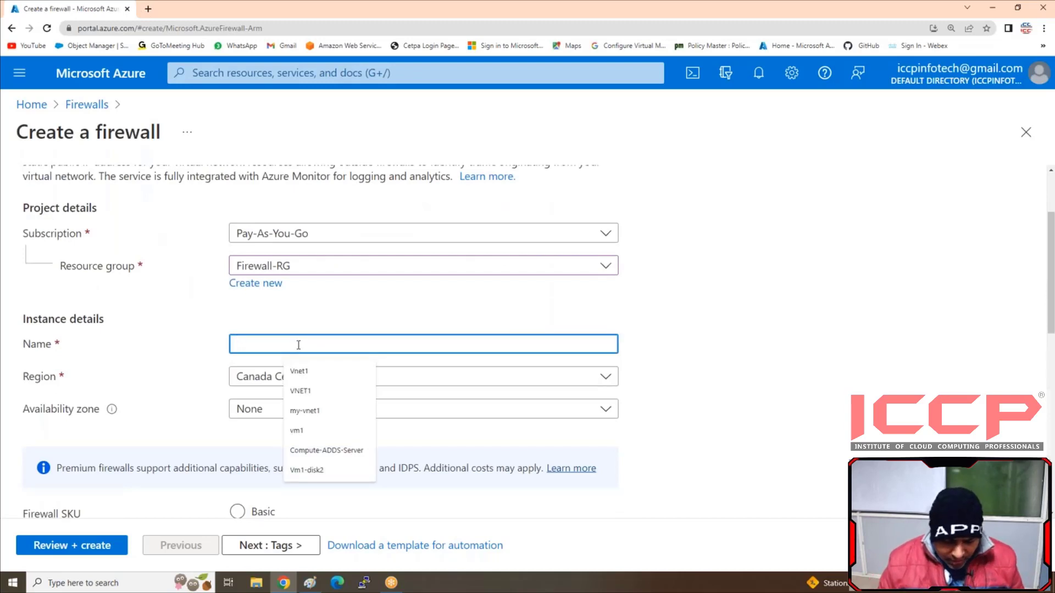
text(ICCP-)
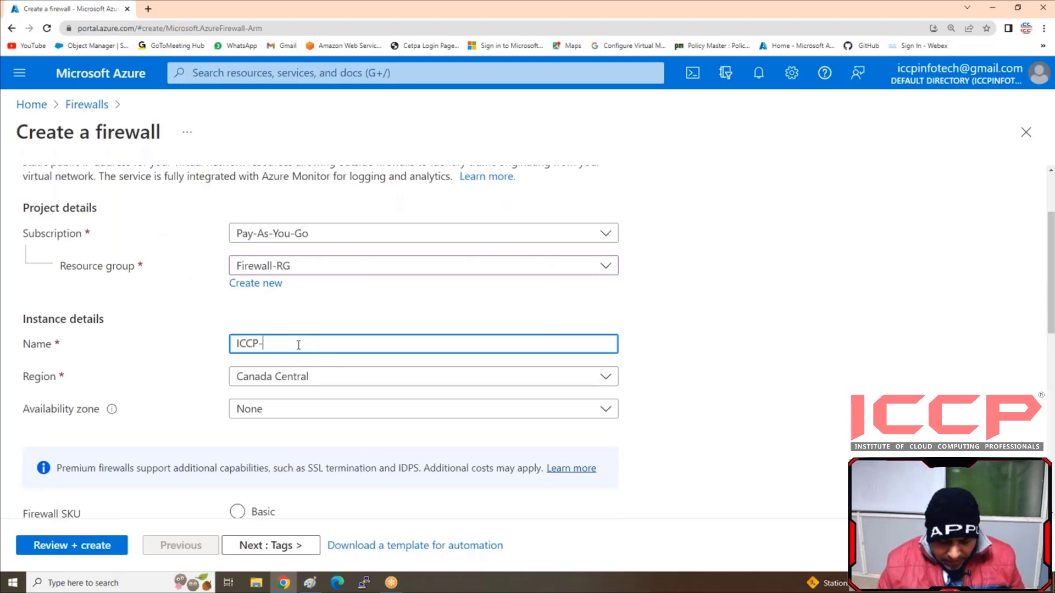
text(Firewall)
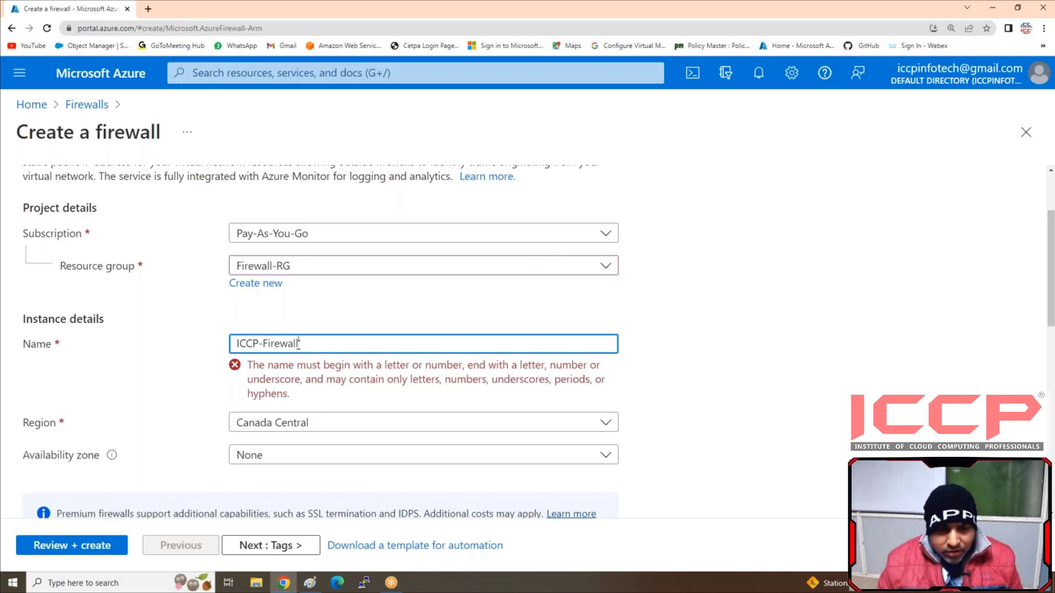
scroll(188, 364, down, 2)
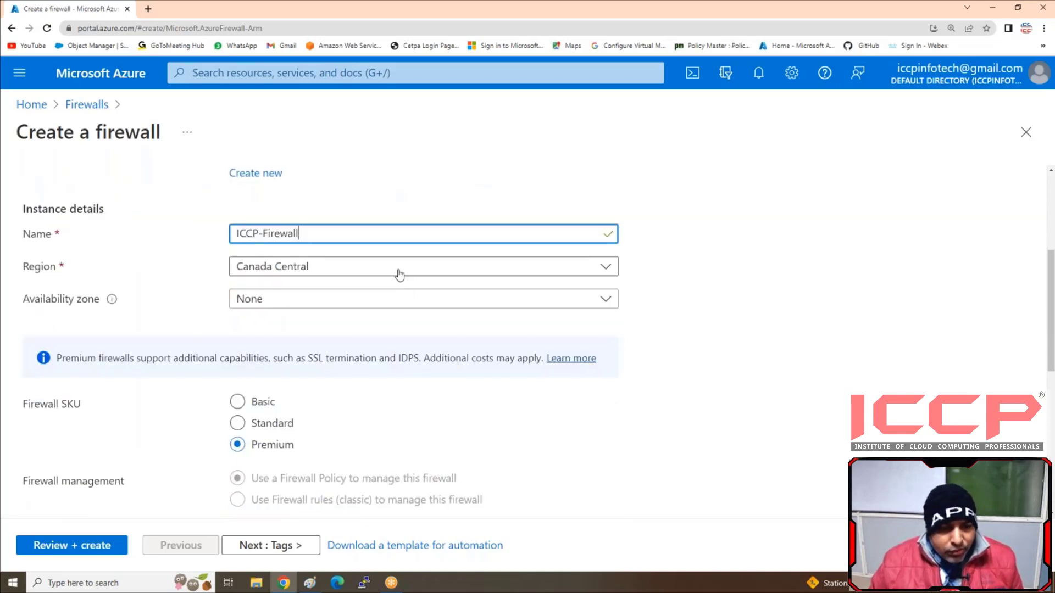
click(398, 268)
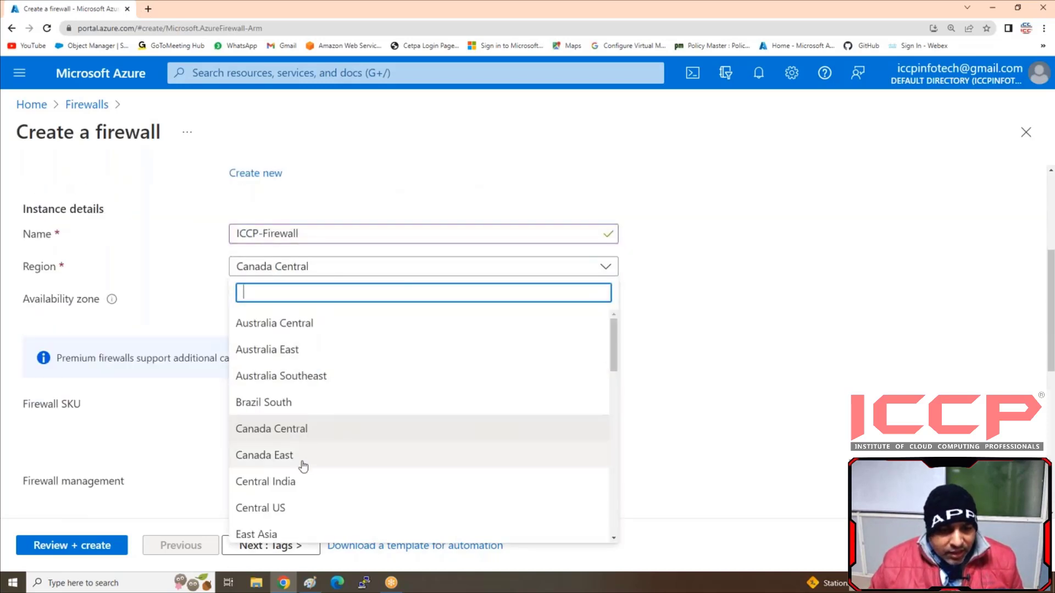
click(288, 482)
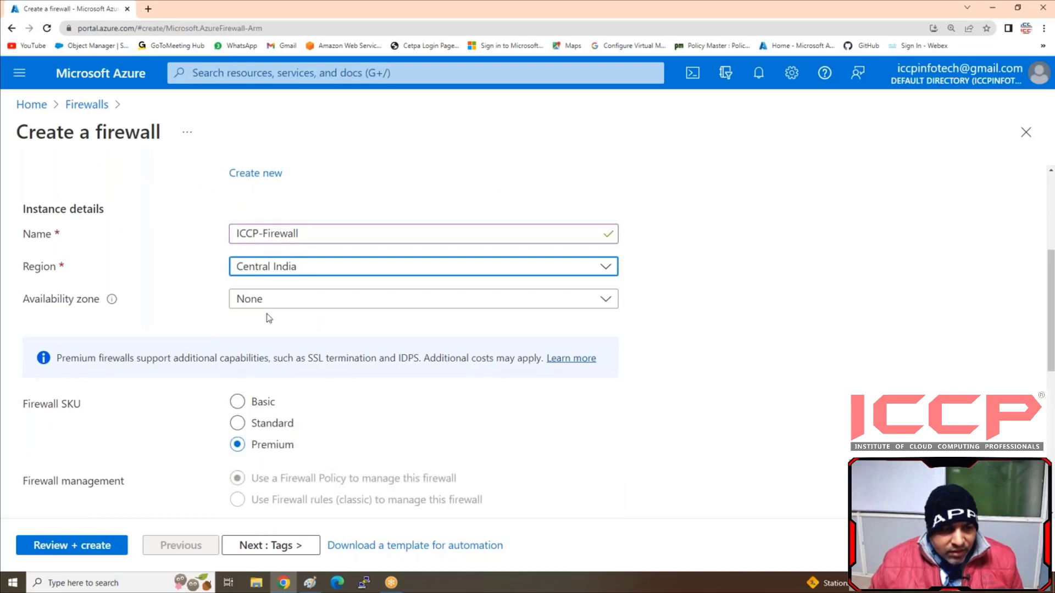
Add a new firewall policy named iccppolicys in the Central India region, keeping the Premium tier
scroll(304, 319, down, 3)
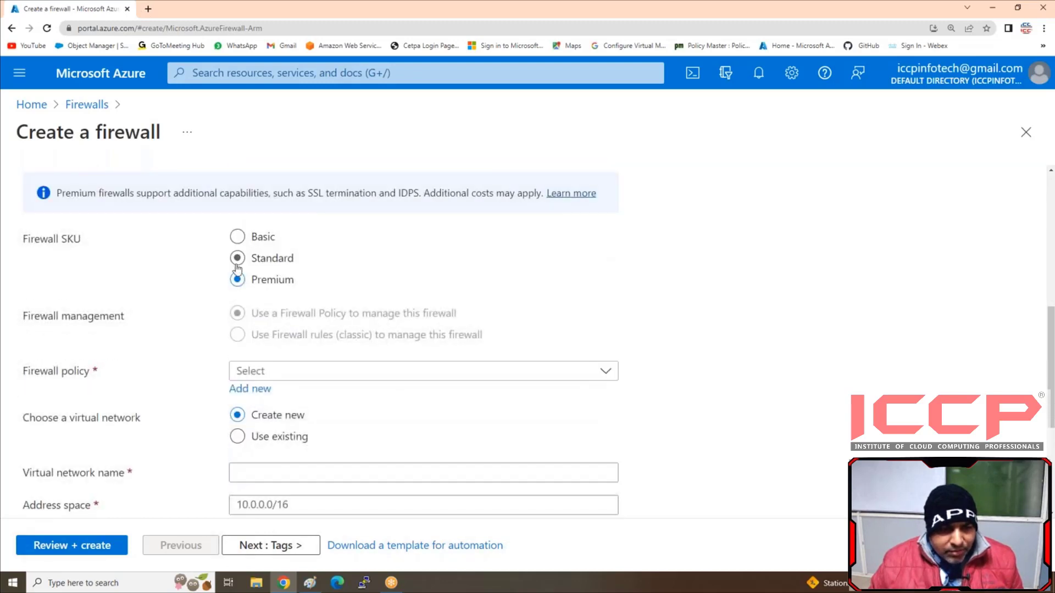
scroll(406, 282, down, 2)
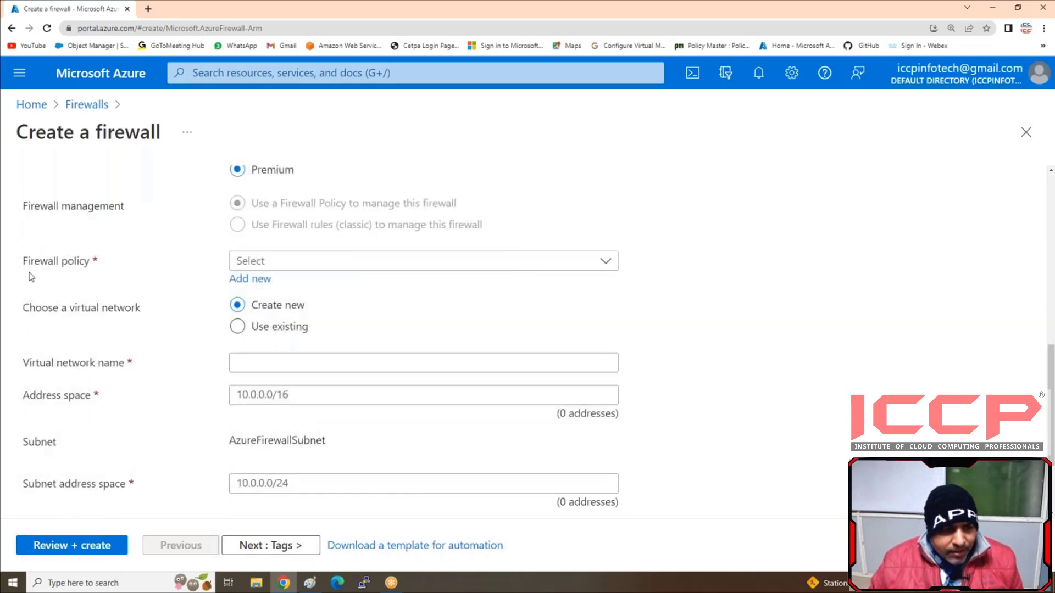
click(254, 282)
click(386, 384)
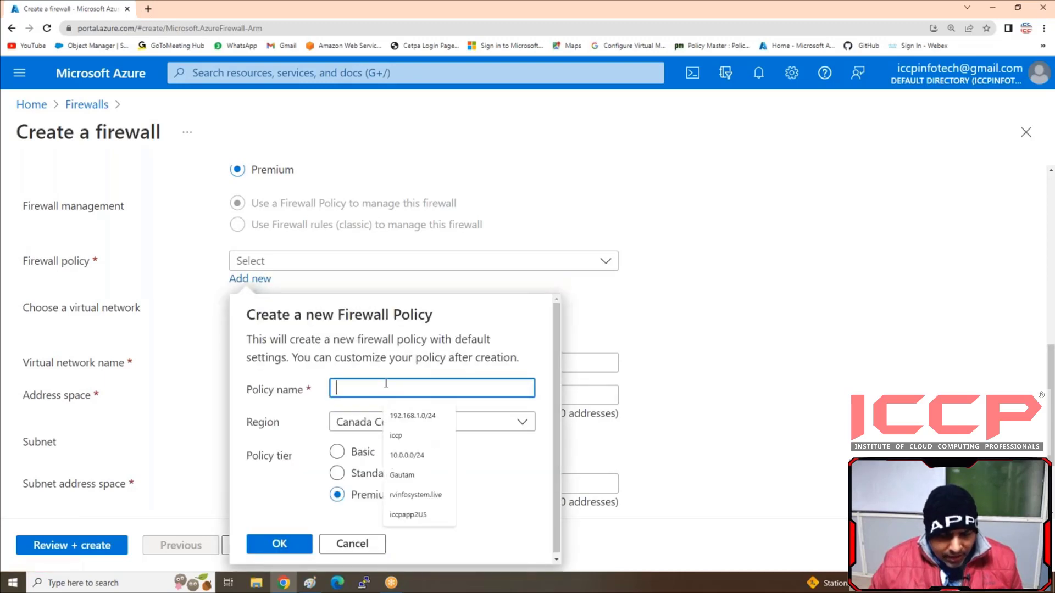
text(iccppolicys)
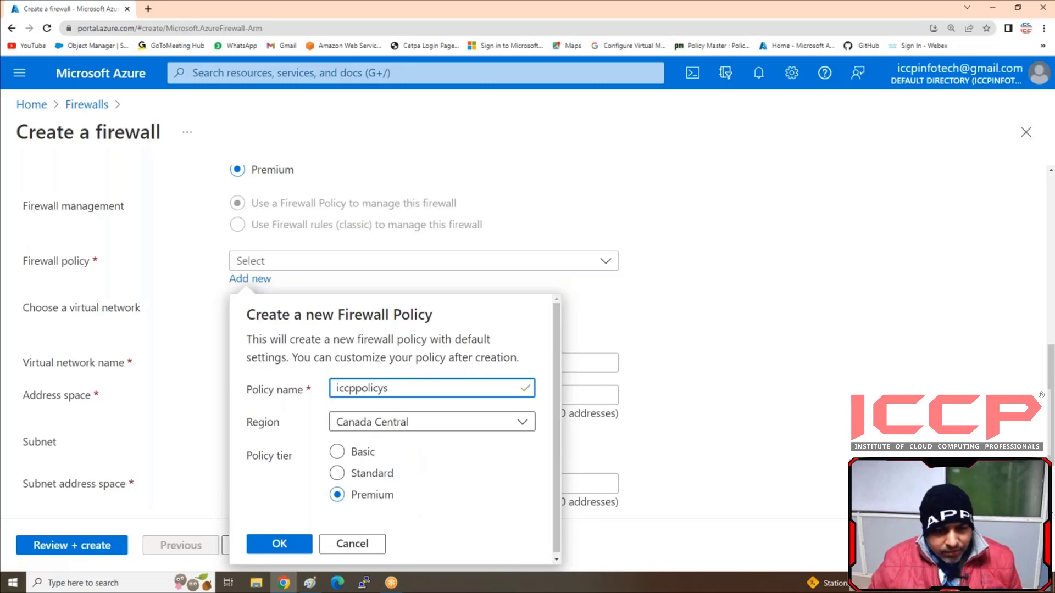
click(409, 424)
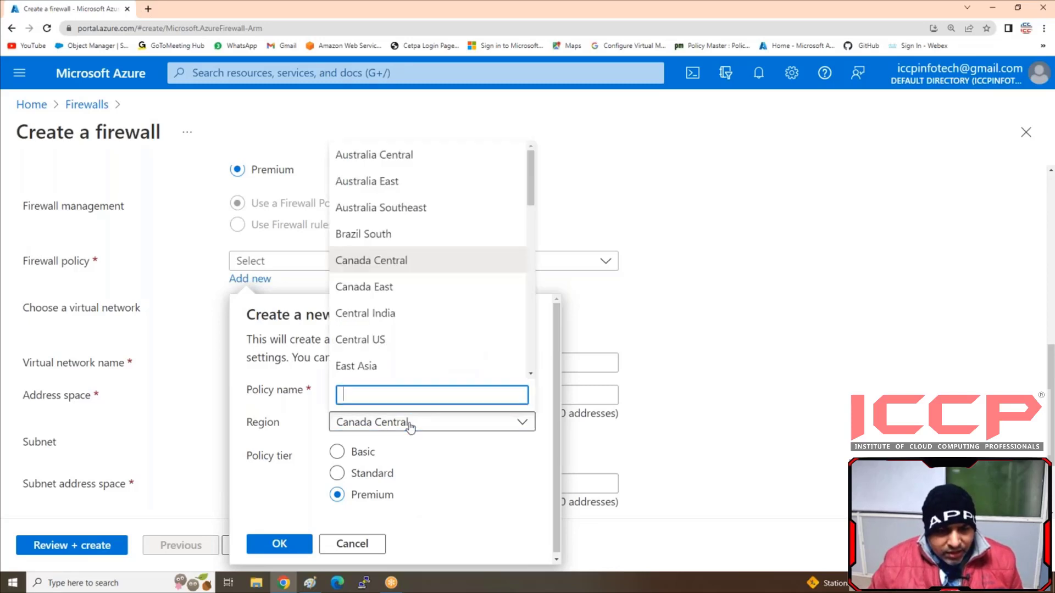
click(383, 318)
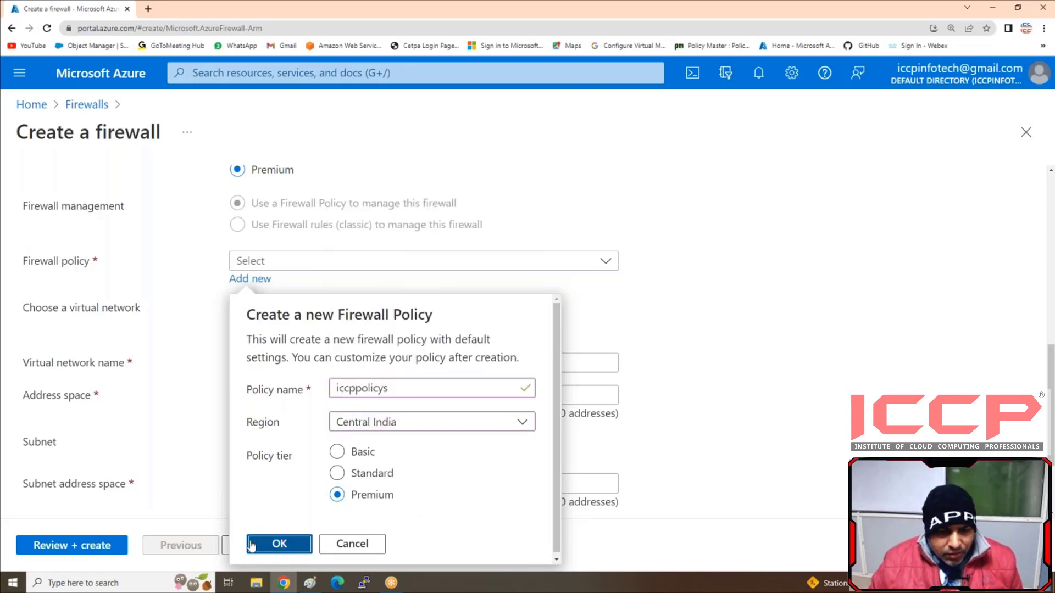
click(254, 545)
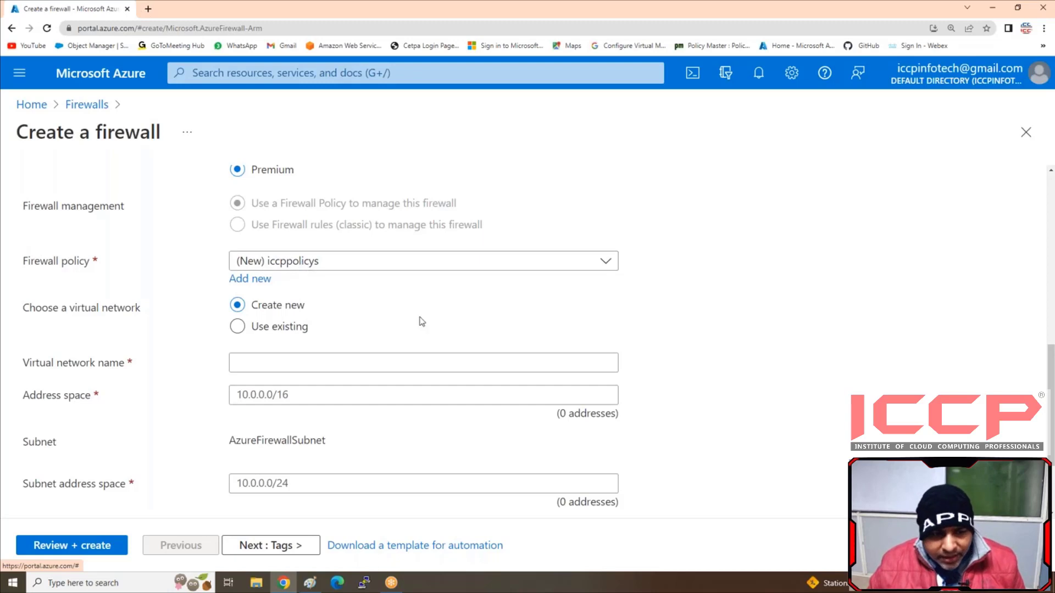
Have the firewall use an existing virtual network and choose Firewall-Vnet (Firewall-RG)
scroll(419, 322, down, 1)
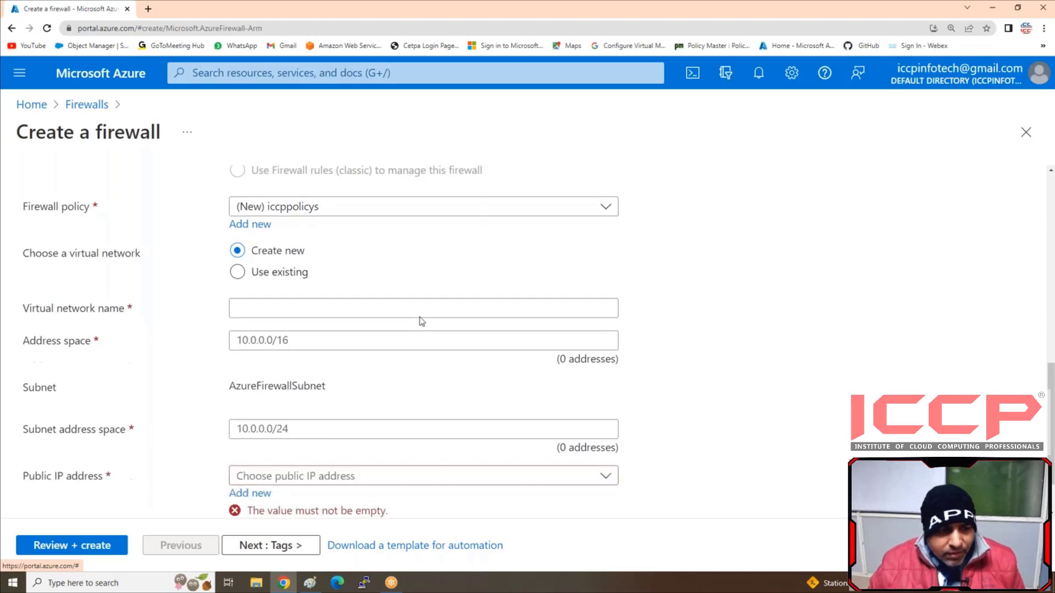
click(374, 305)
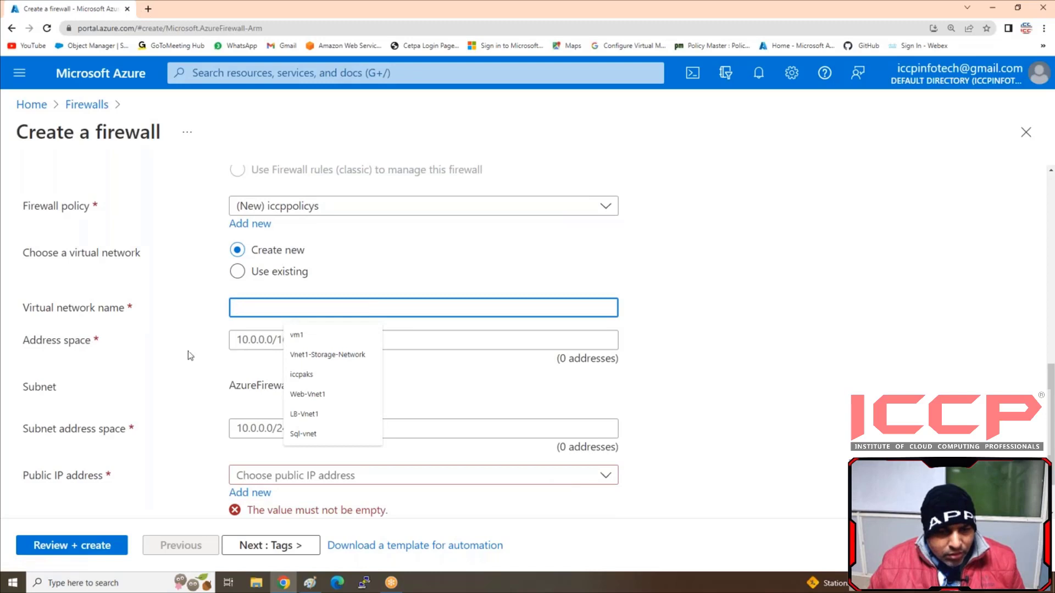
click(202, 342)
scroll(286, 329, down, 1)
scroll(287, 329, up, 1)
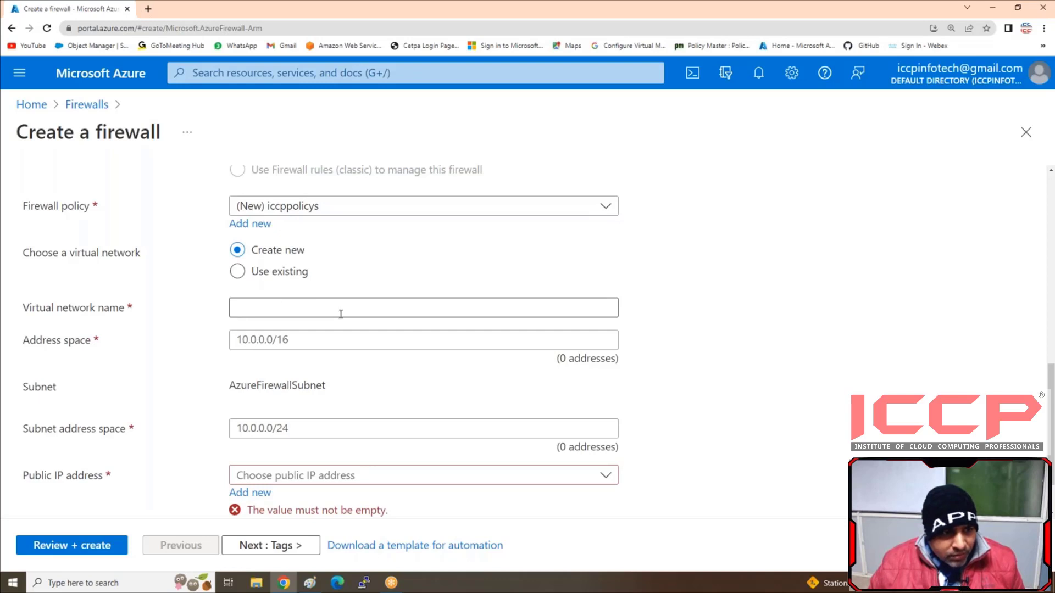
click(489, 339)
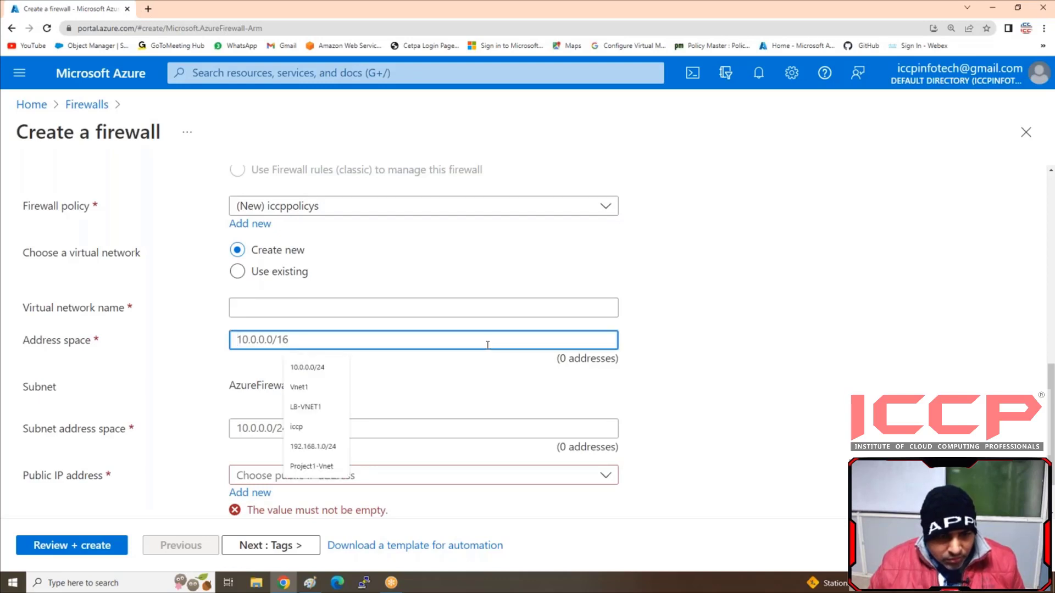
click(454, 397)
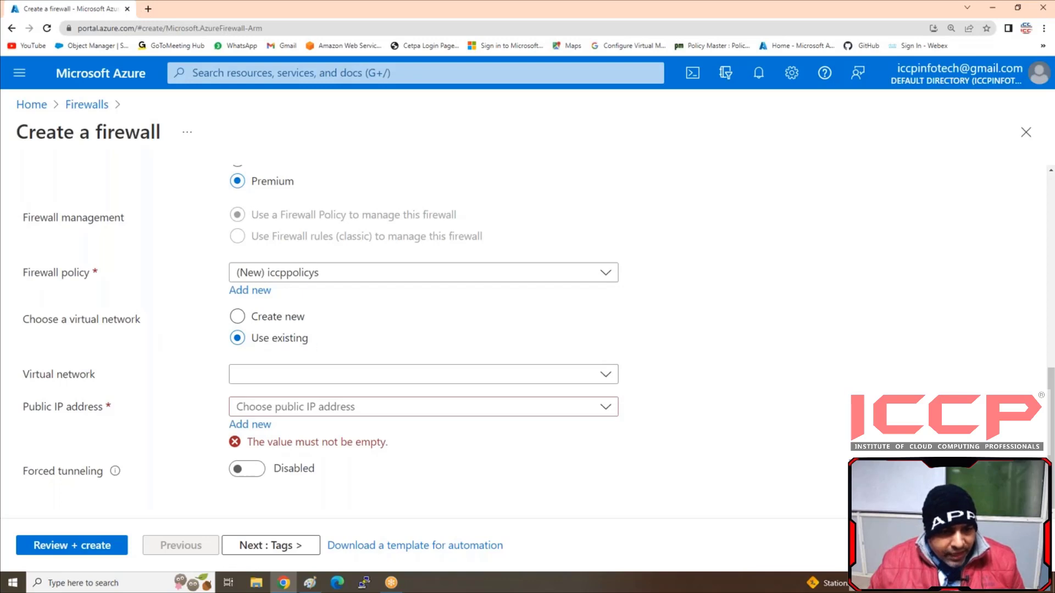
click(272, 375)
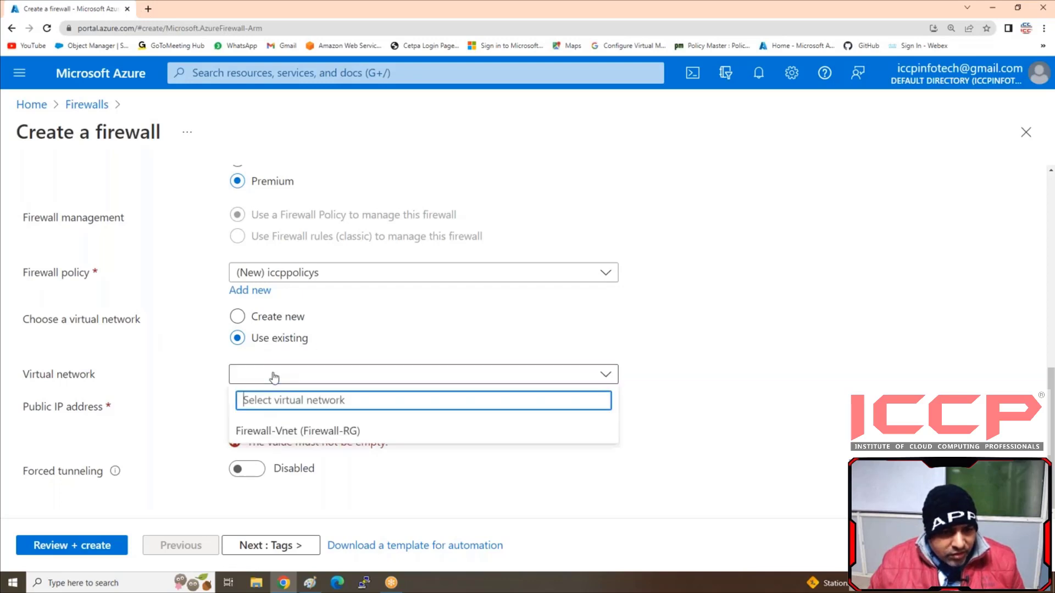
click(271, 432)
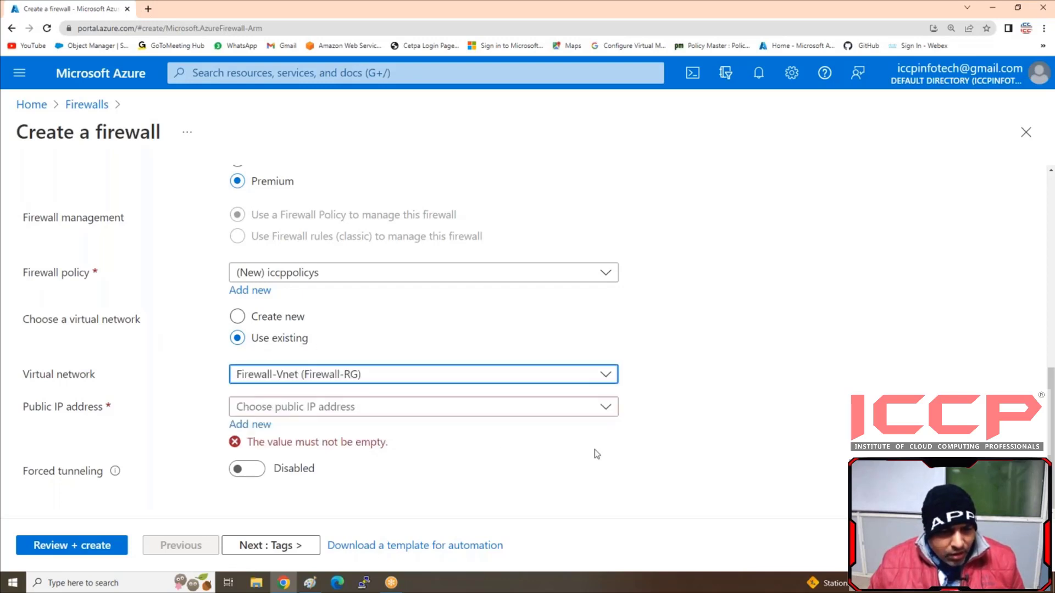
Add a new public IP address named firewall-pip for the firewall
click(473, 410)
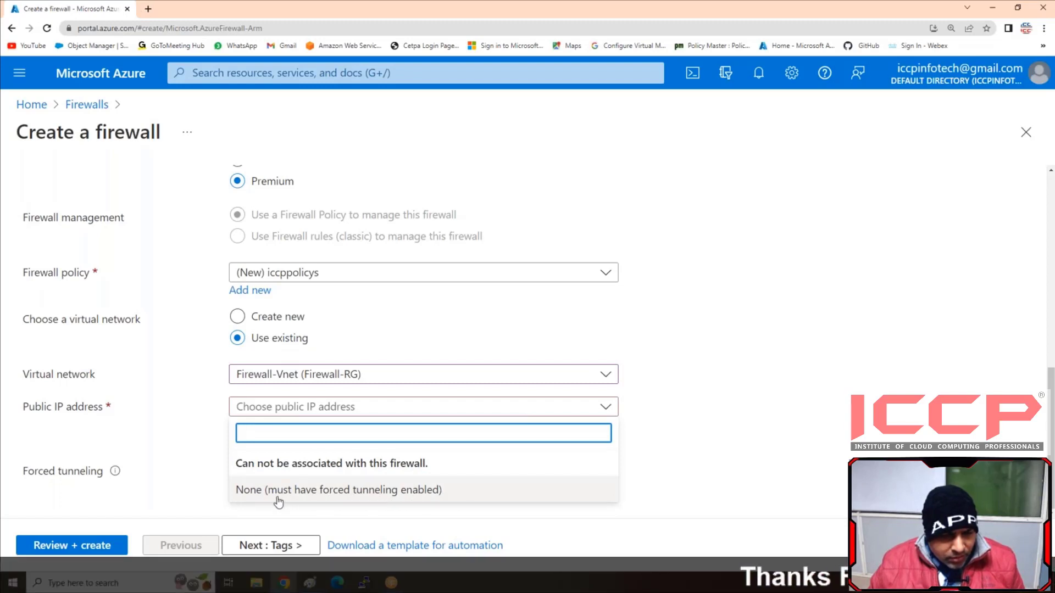
click(702, 438)
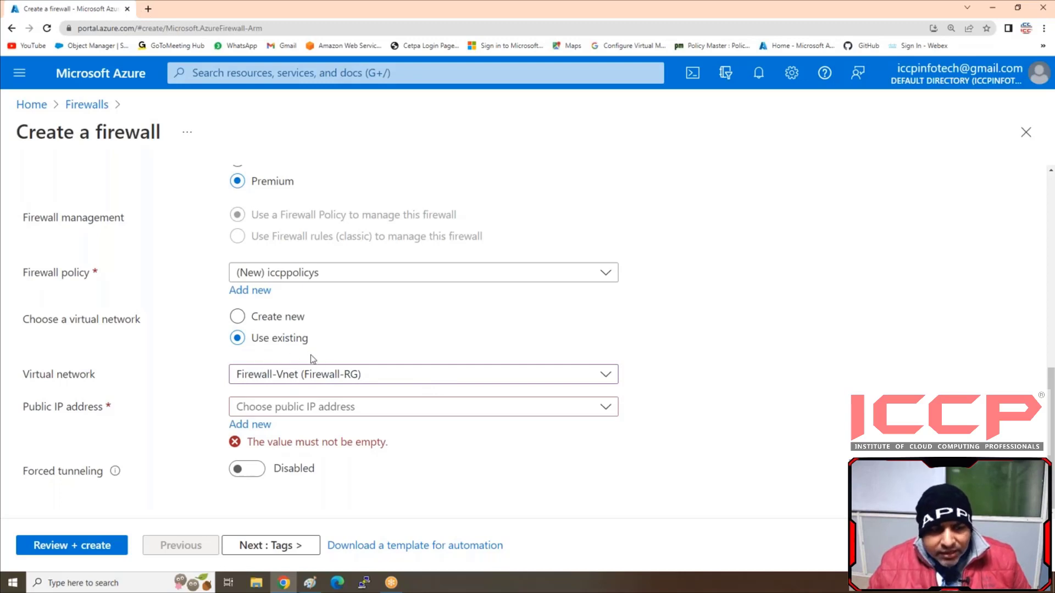
click(462, 372)
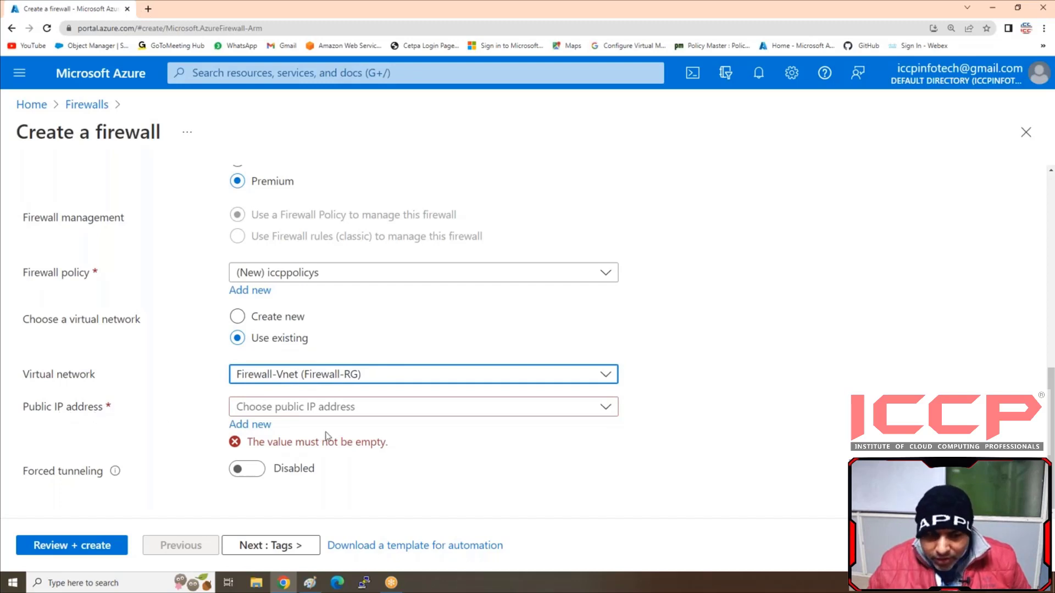
click(268, 425)
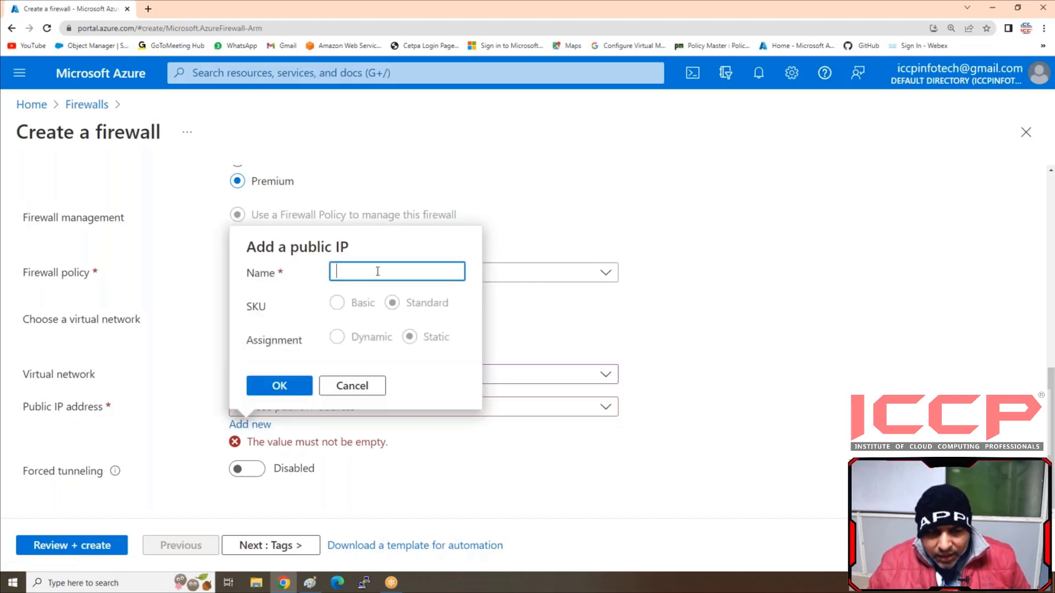
text(firewall-pip)
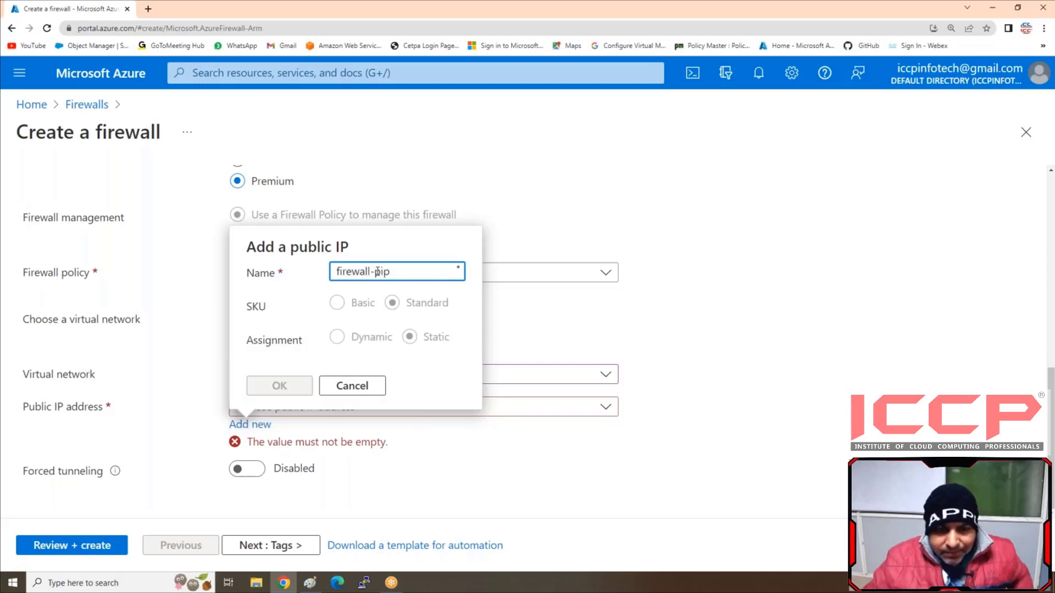
click(277, 387)
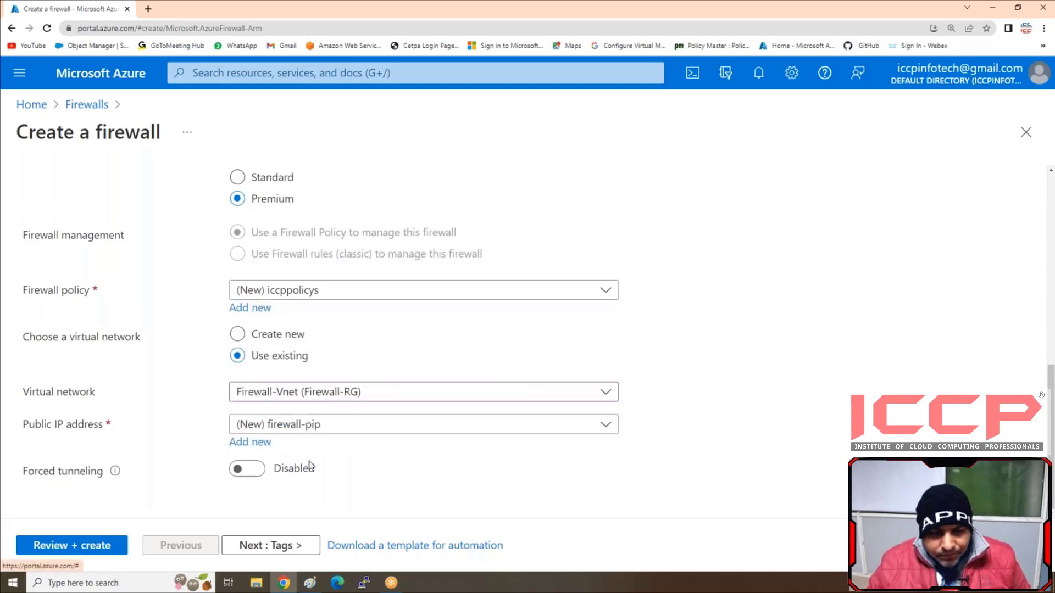
Validate the firewall configuration, review the summary of its basic settings and submit the deployment
click(96, 546)
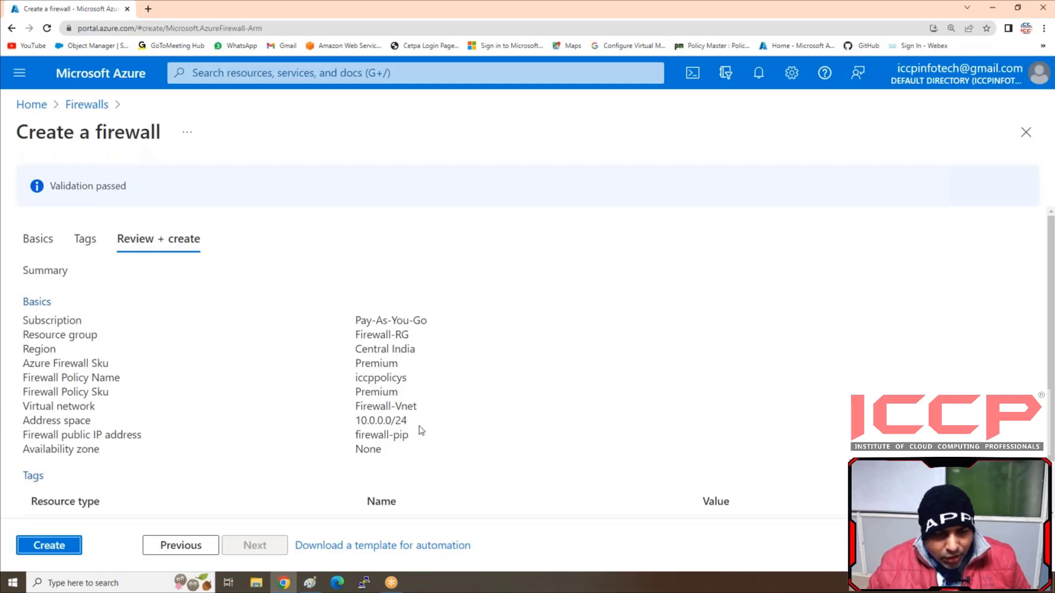
triple_click(185, 434)
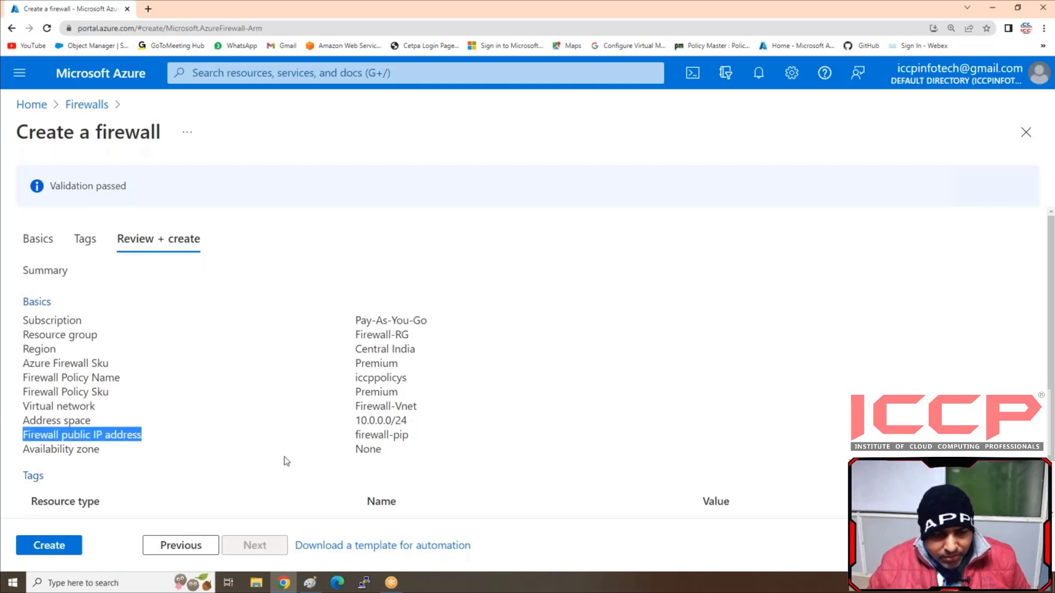
triple_click(333, 440)
triple_click(170, 447)
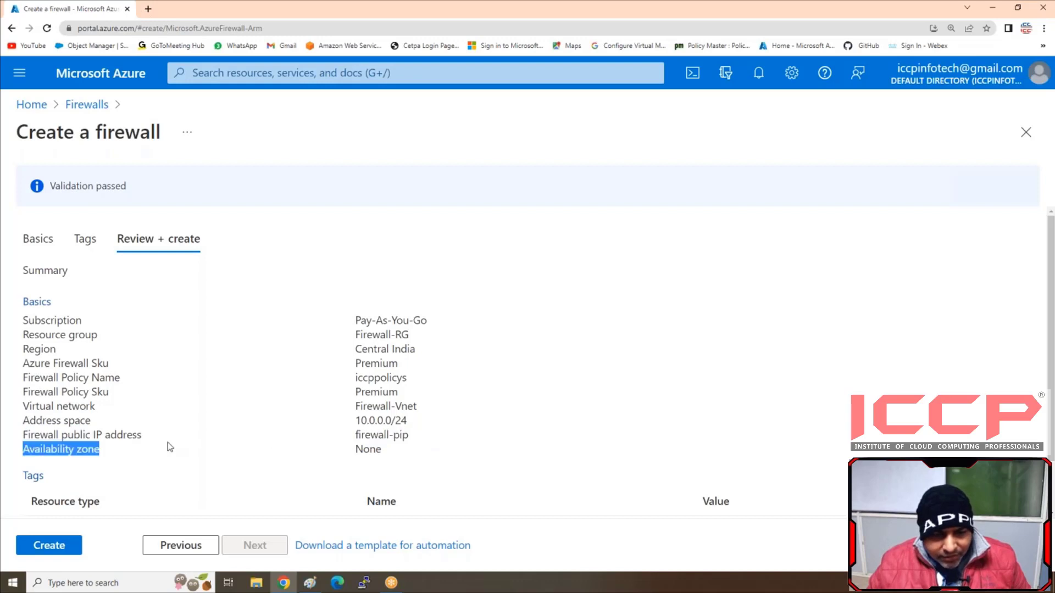
triple_click(433, 376)
triple_click(228, 392)
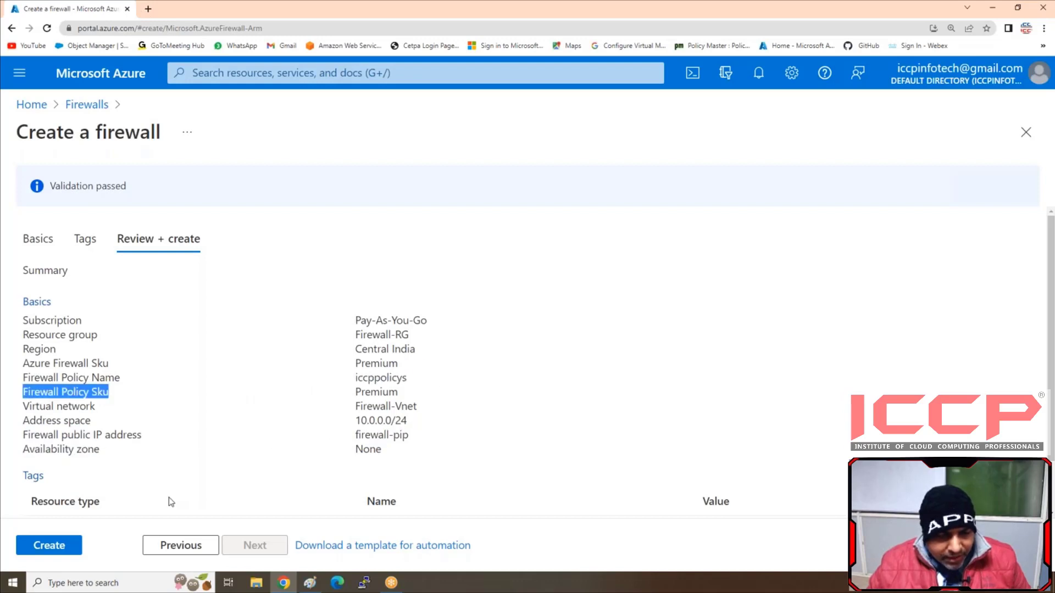
click(35, 544)
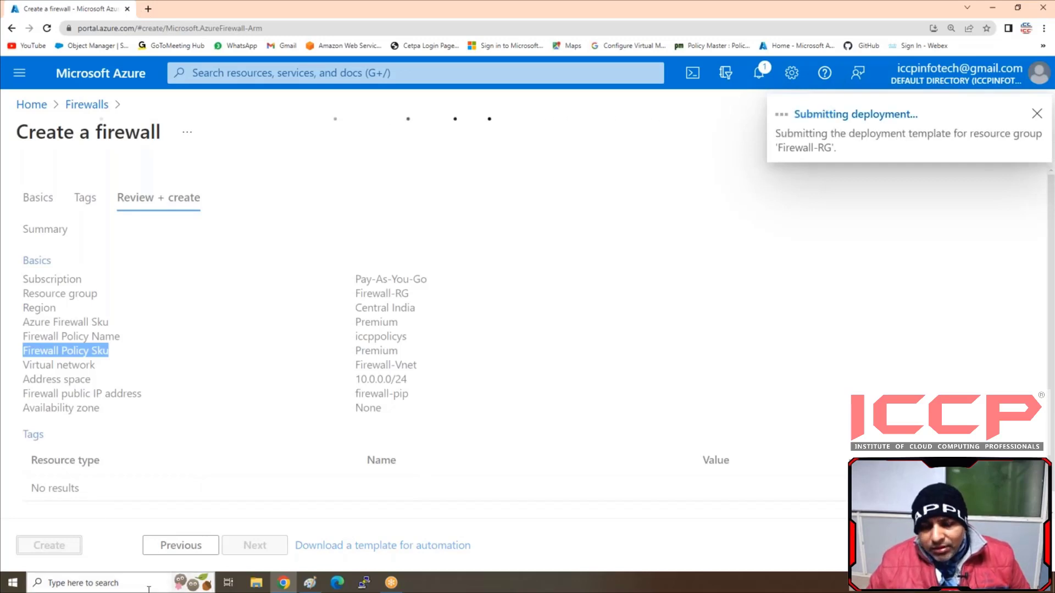
Switch to Paint to look at the network diagram, and return to the firewall deployment in Chrome
click(310, 583)
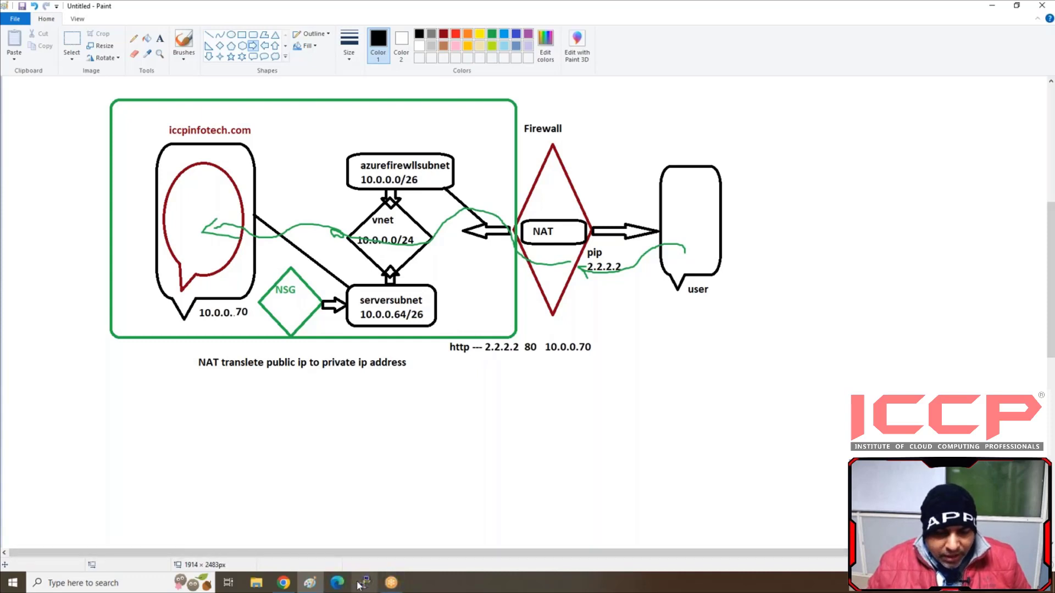
click(284, 582)
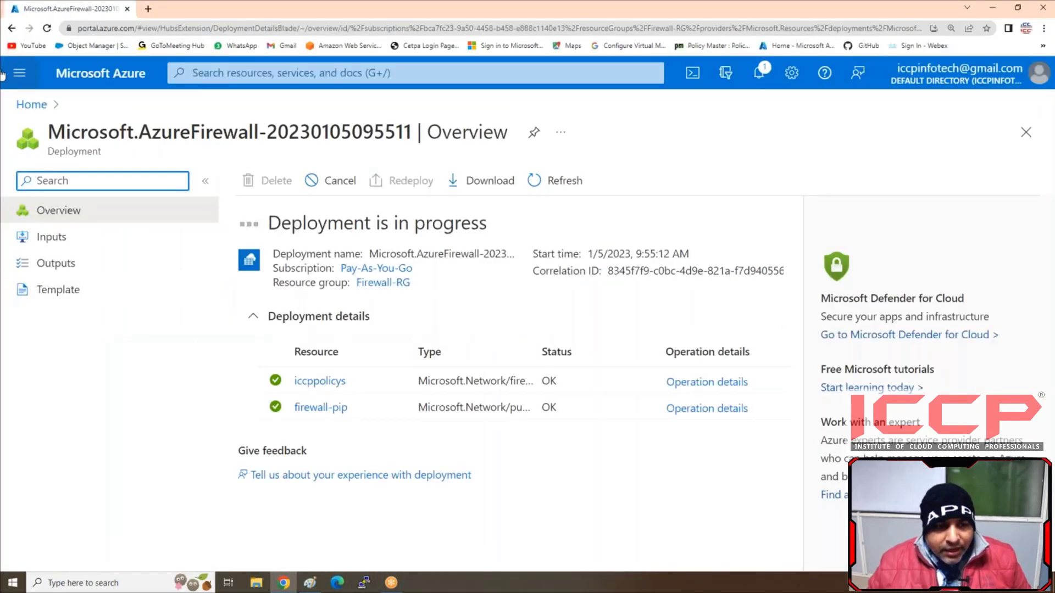
Start creating an Azure virtual machine in the Firewall-RG resource group and name it Webserver
click(22, 106)
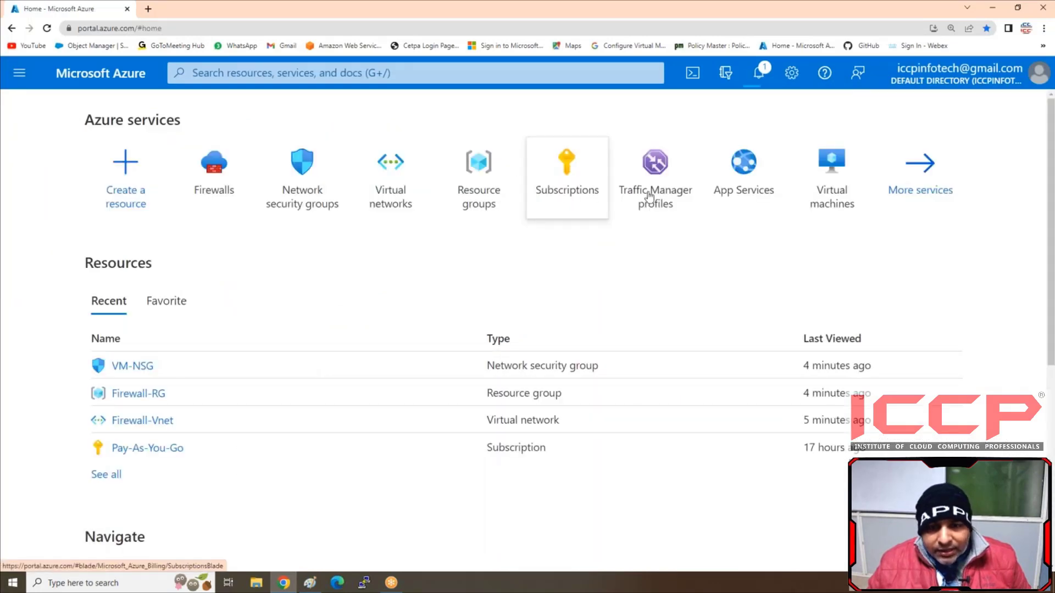
click(852, 197)
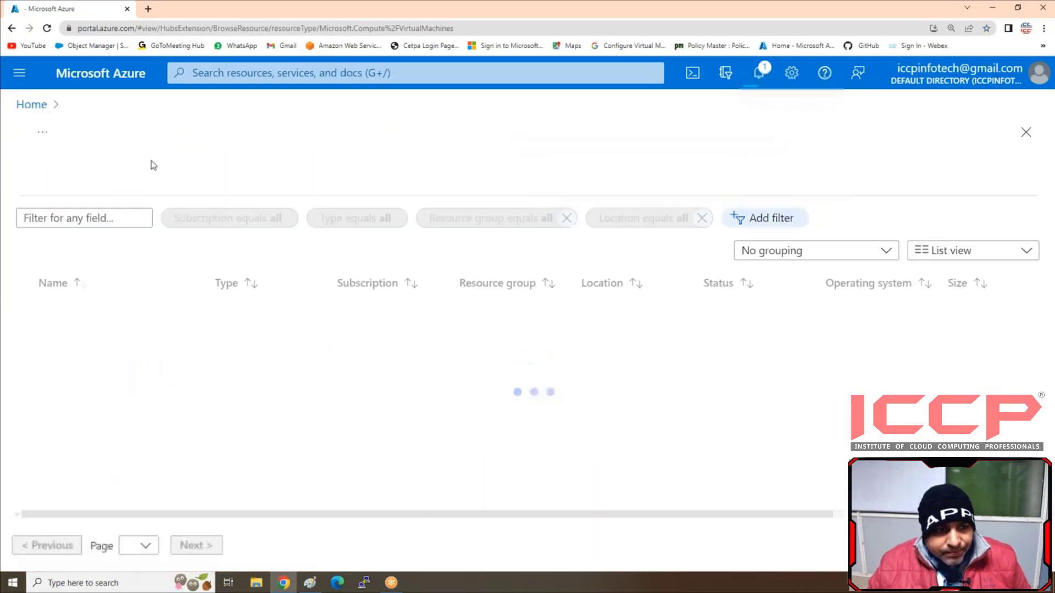
click(54, 182)
click(59, 276)
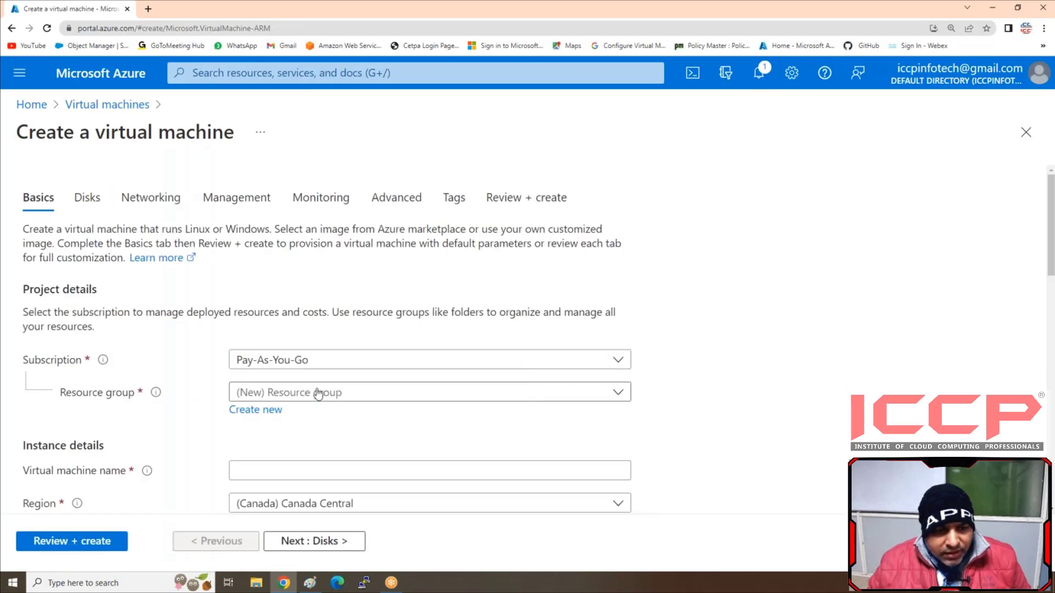
click(318, 394)
click(284, 449)
click(267, 473)
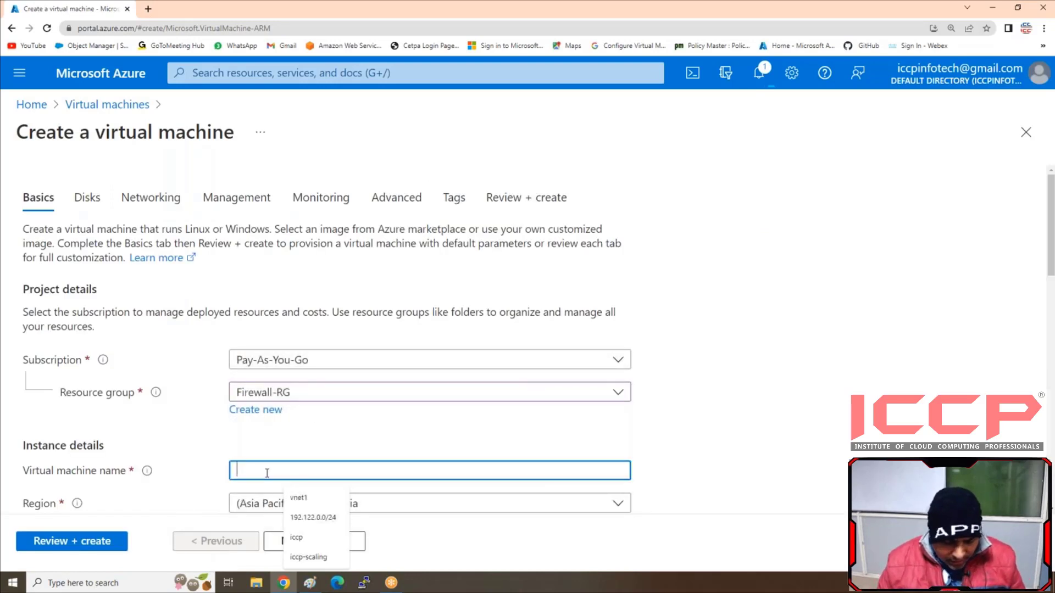
text(Webserver)
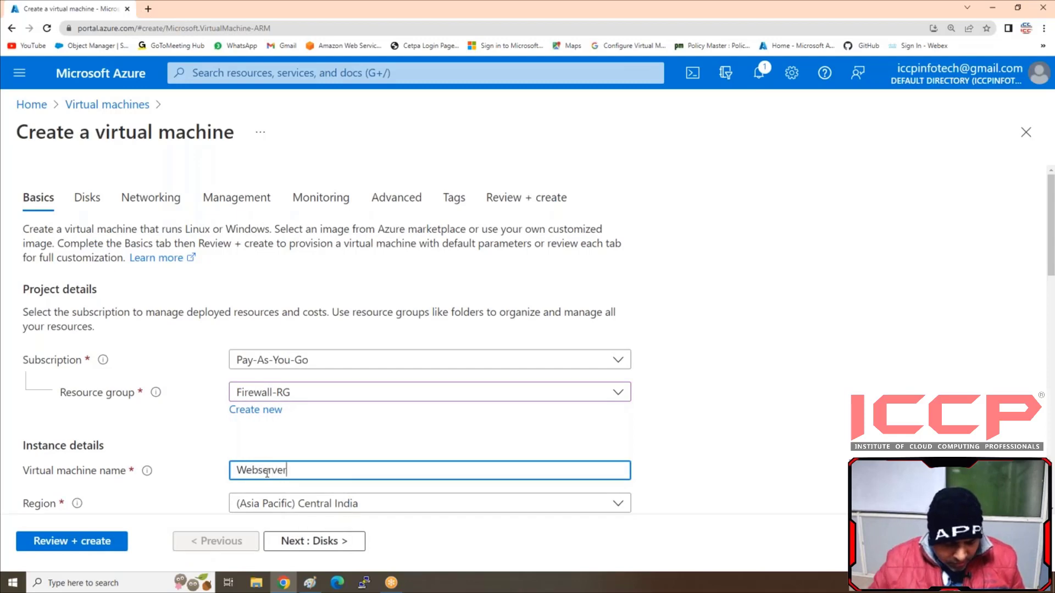
Choose the Windows Server 2016 Datacenter - x64 Gen2 image for the virtual machine
scroll(403, 421, down, 2)
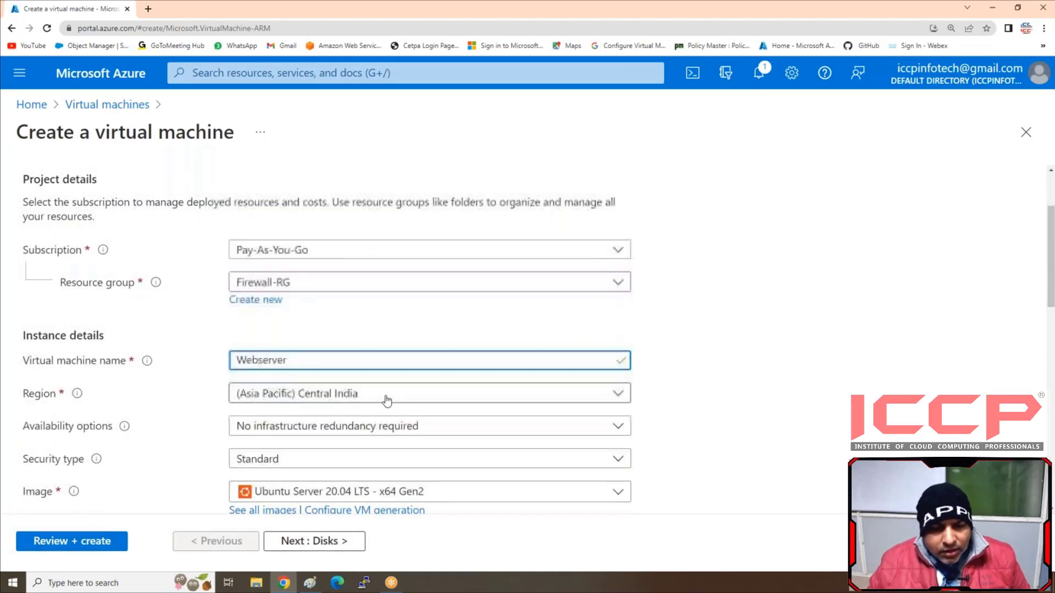
click(383, 400)
click(184, 341)
scroll(306, 325, down, 3)
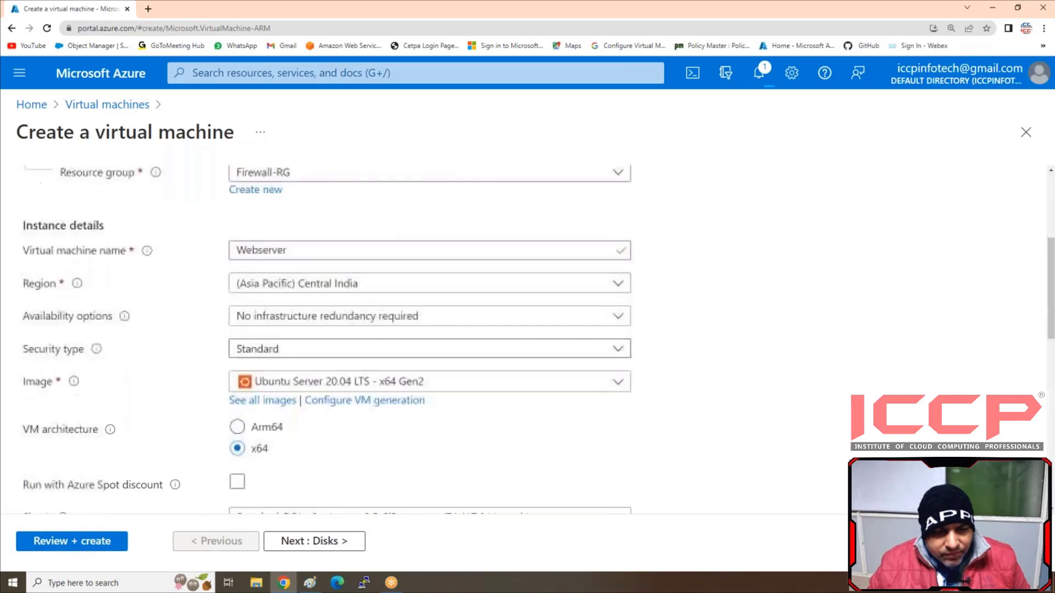
click(307, 327)
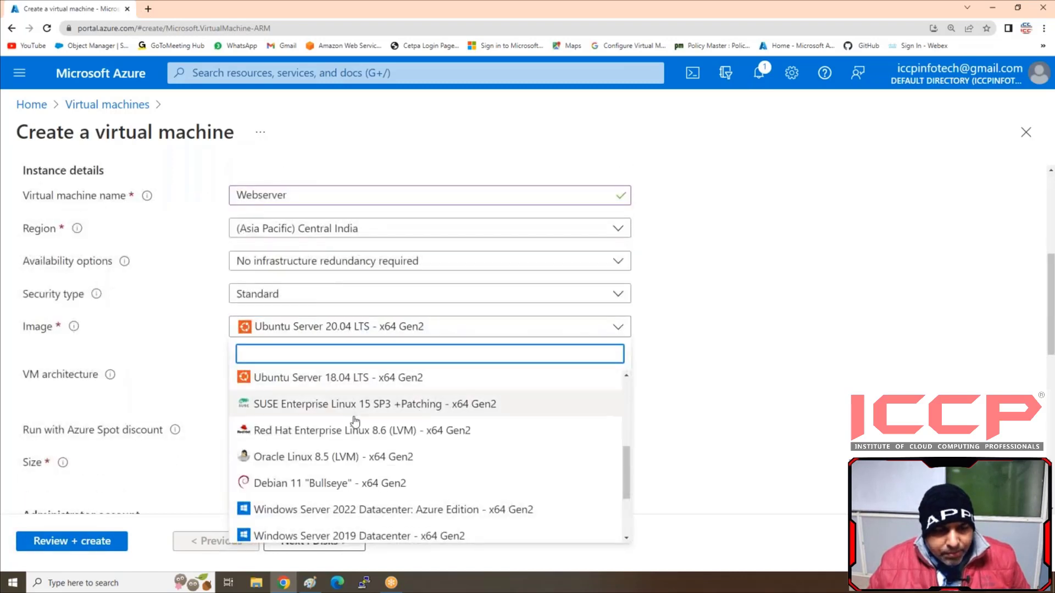
scroll(401, 443, down, 2)
scroll(405, 445, down, 2)
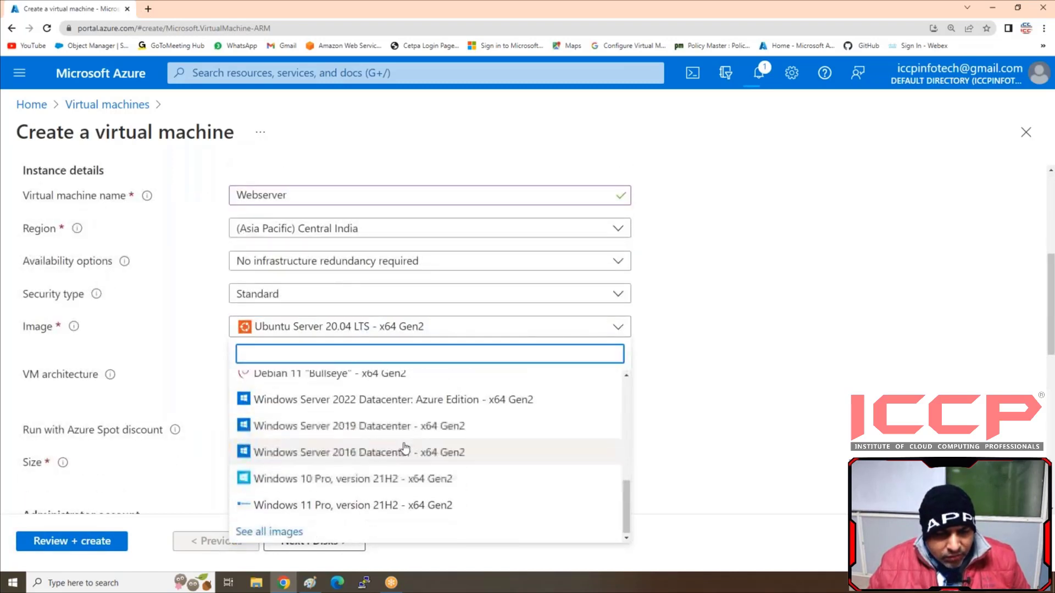
click(374, 454)
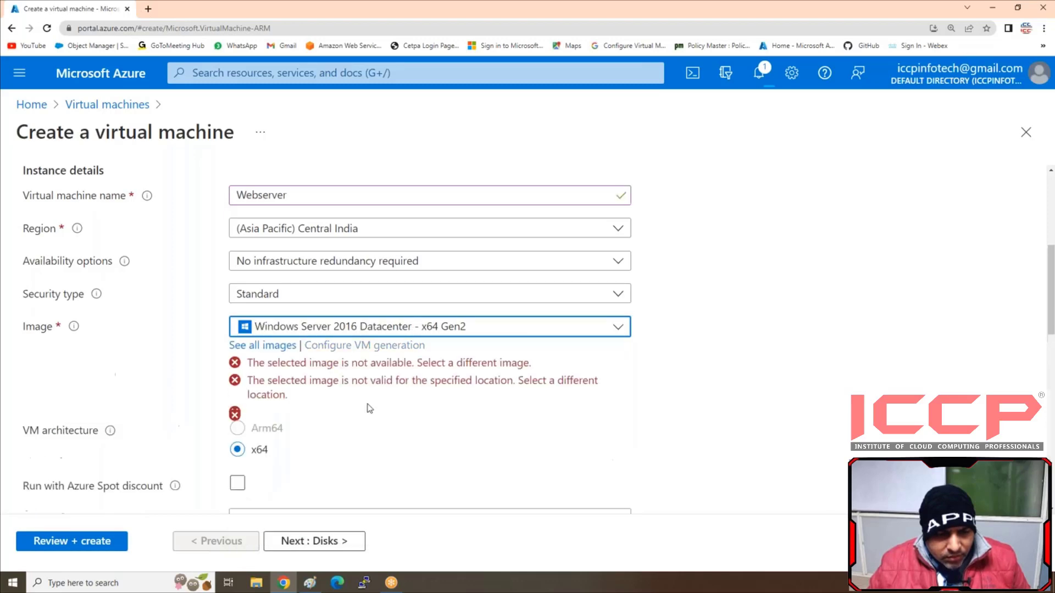
Set the administrator username to iccp, then enter and confirm the administrator account's password
scroll(370, 408, down, 4)
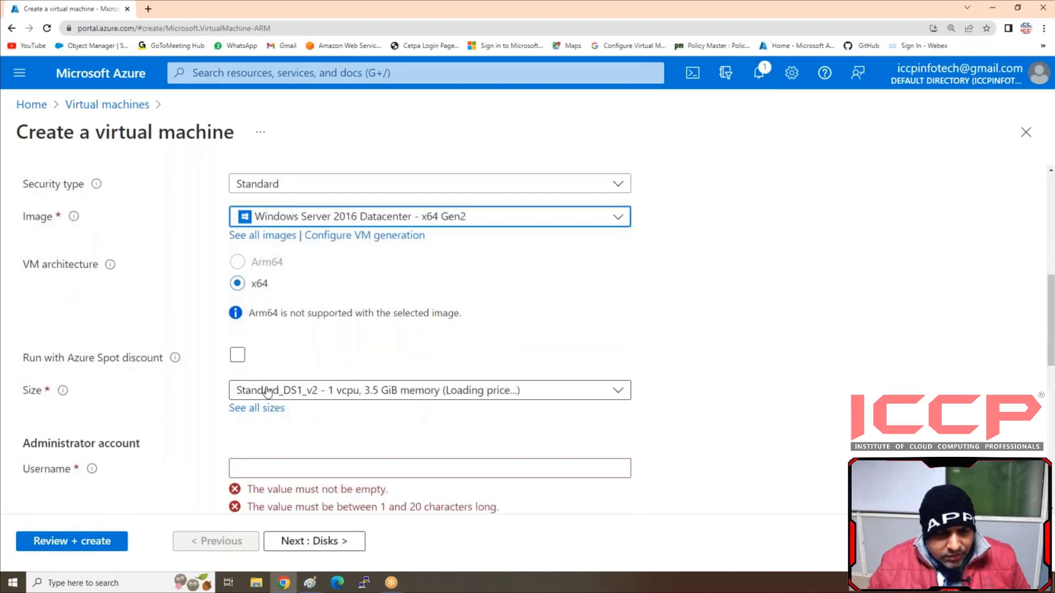
click(277, 358)
text(iccp)
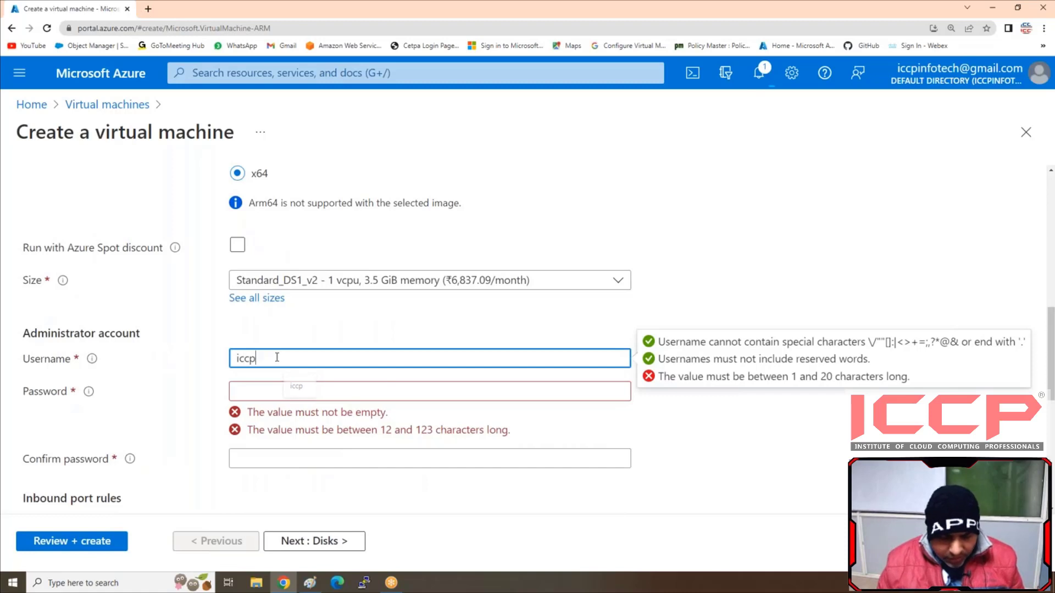
key(Tab)
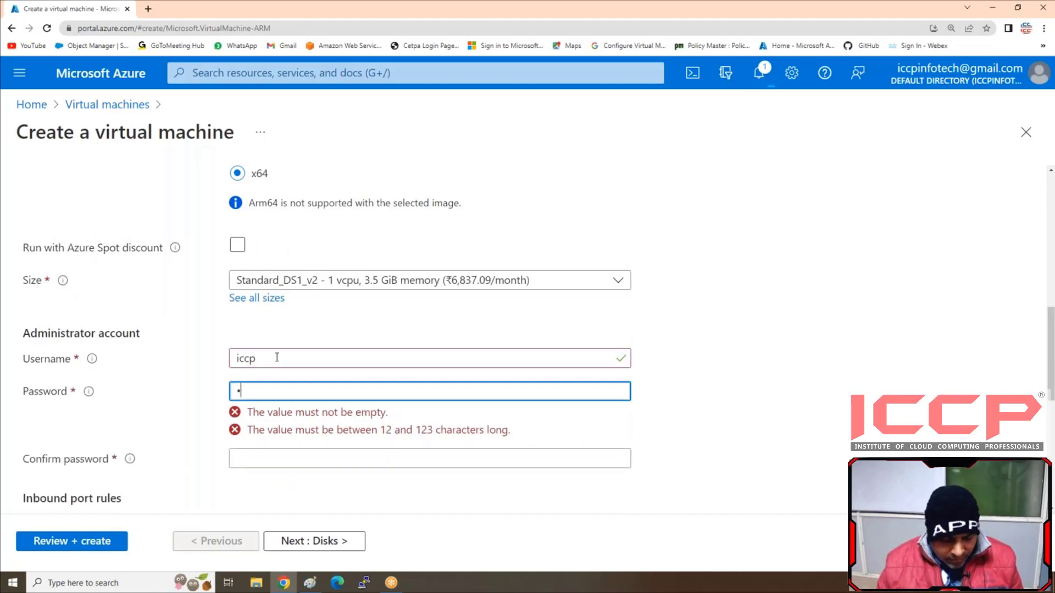
text(•••••••)
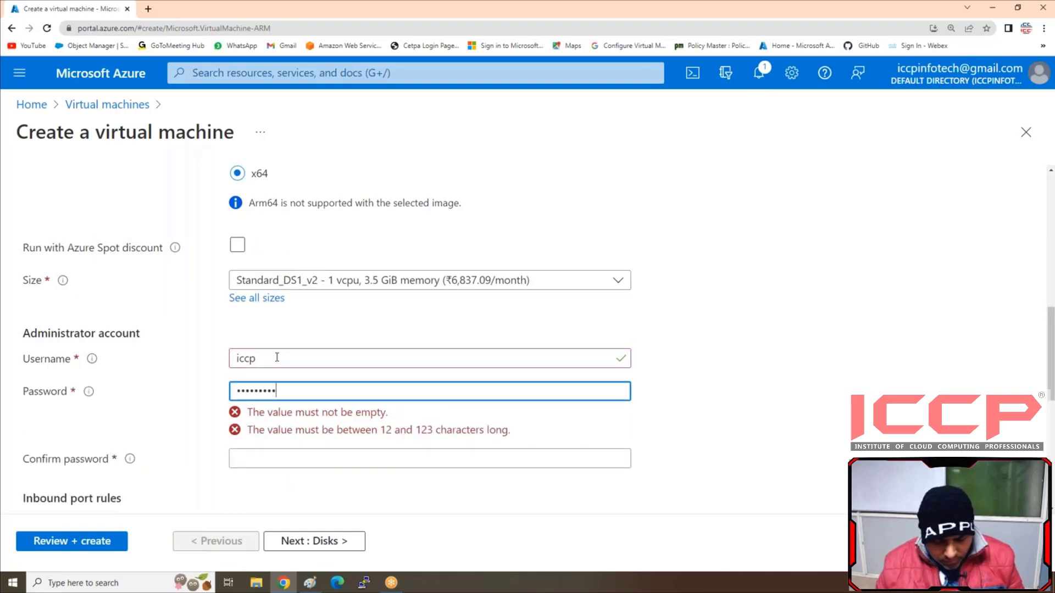
key(Tab)
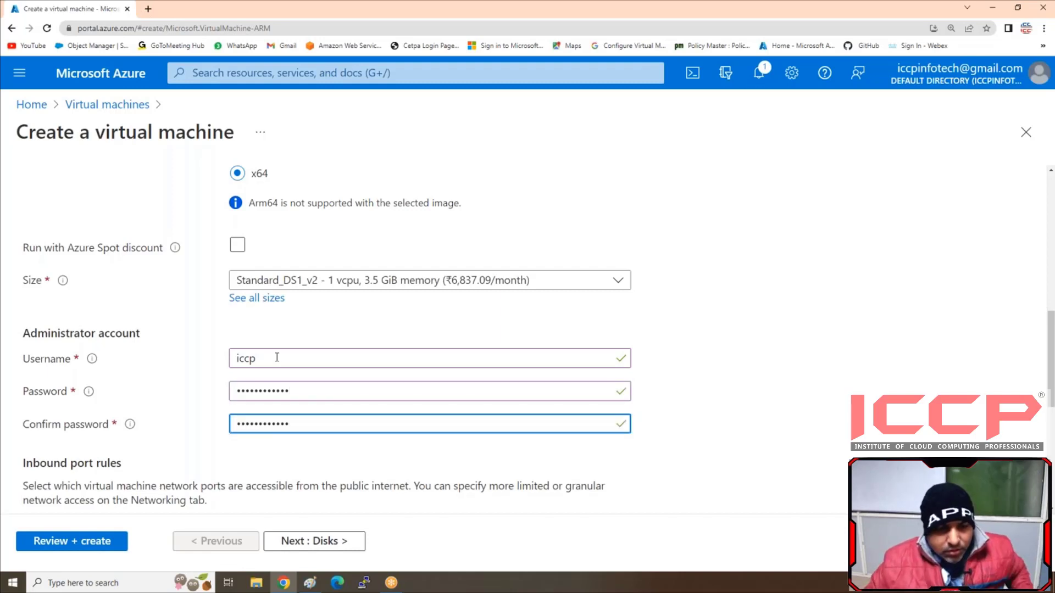
Allow HTTP (80) alongside RDP (3389) as public inbound ports for the virtual machine
scroll(247, 396, down, 3)
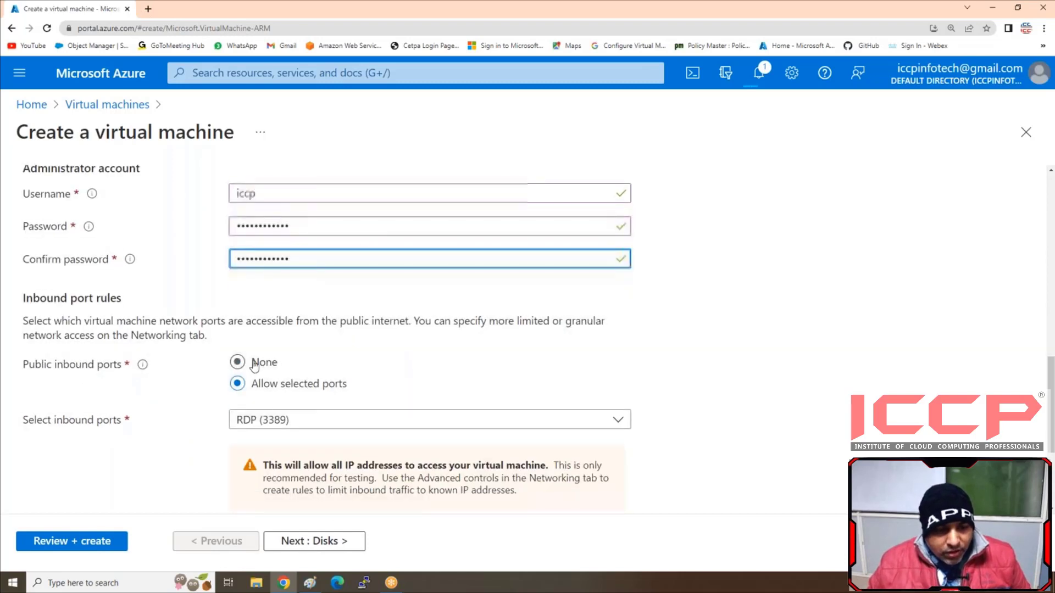
click(266, 419)
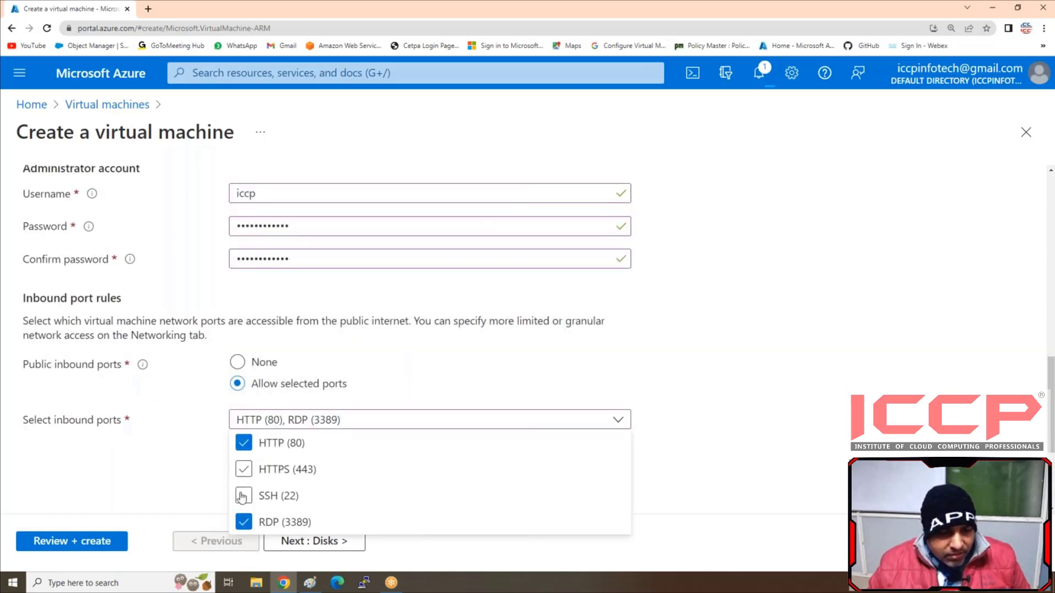
click(245, 470)
click(245, 469)
click(465, 365)
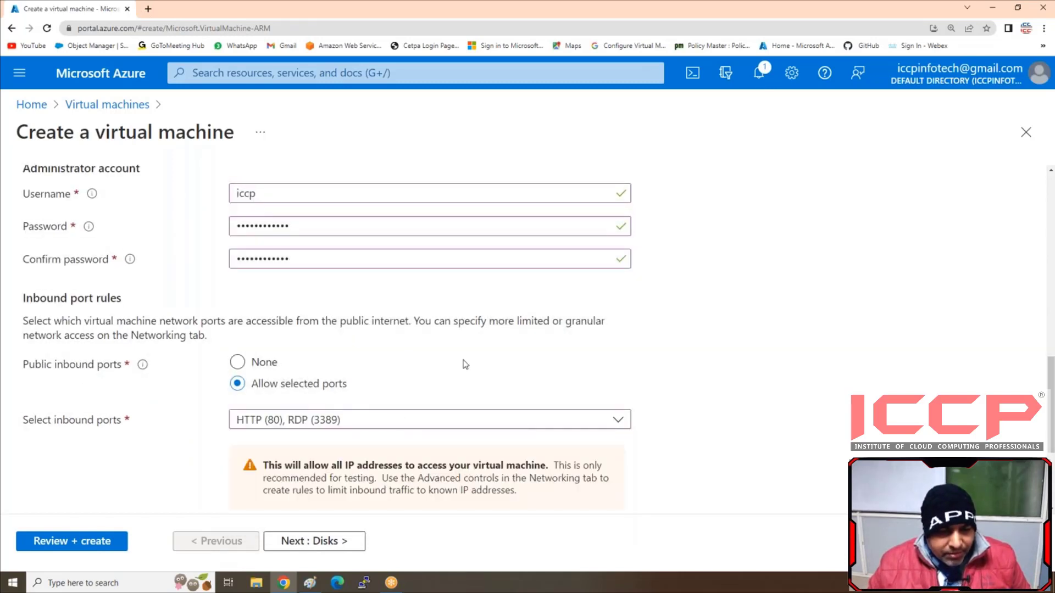
Proceed past the disk settings to the virtual machine's networking settings and set its public IP to None
scroll(472, 353, down, 2)
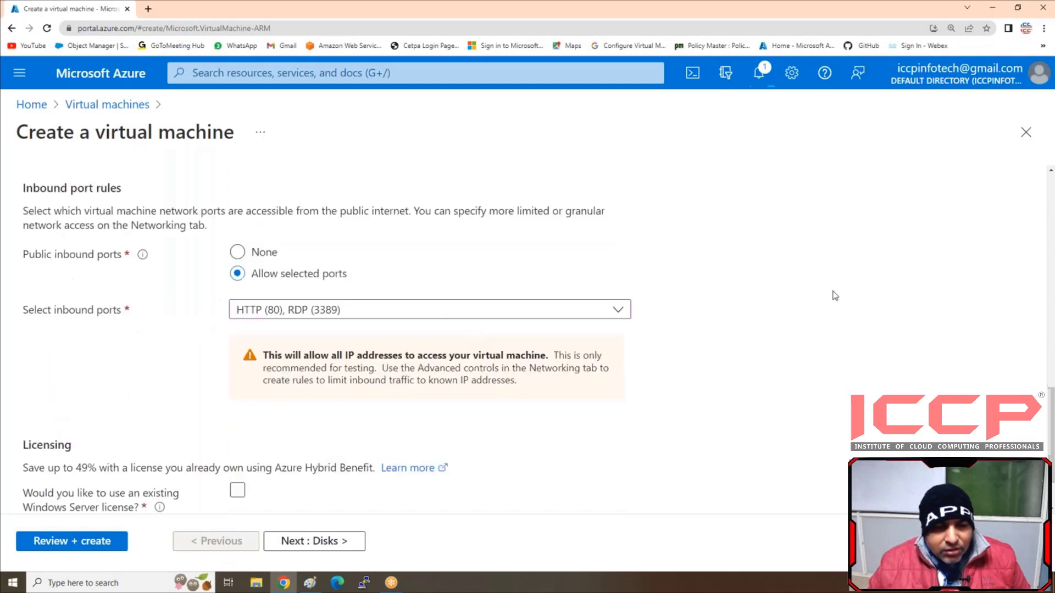
click(301, 542)
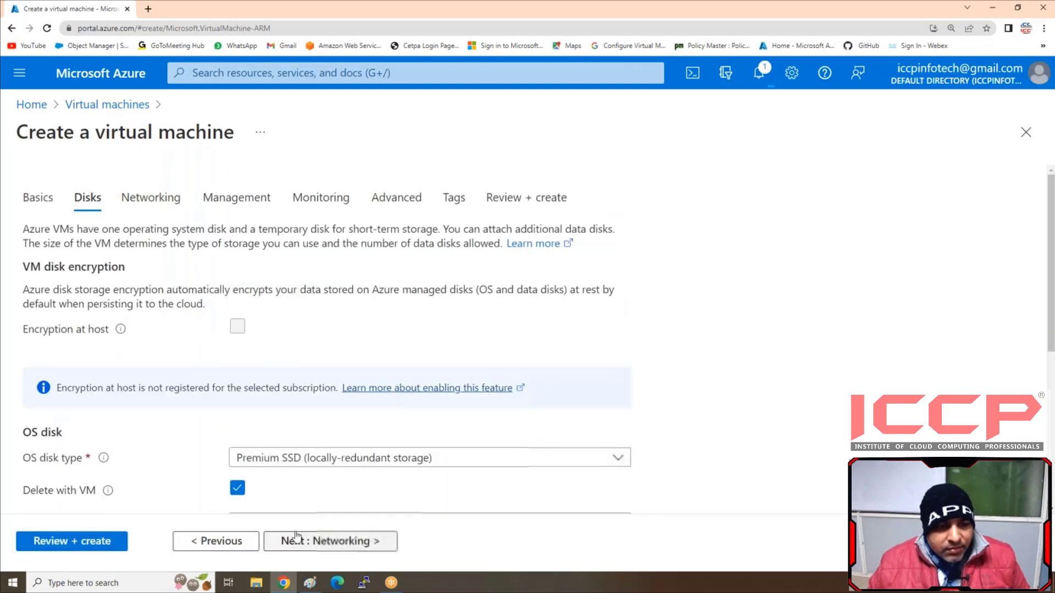
click(284, 542)
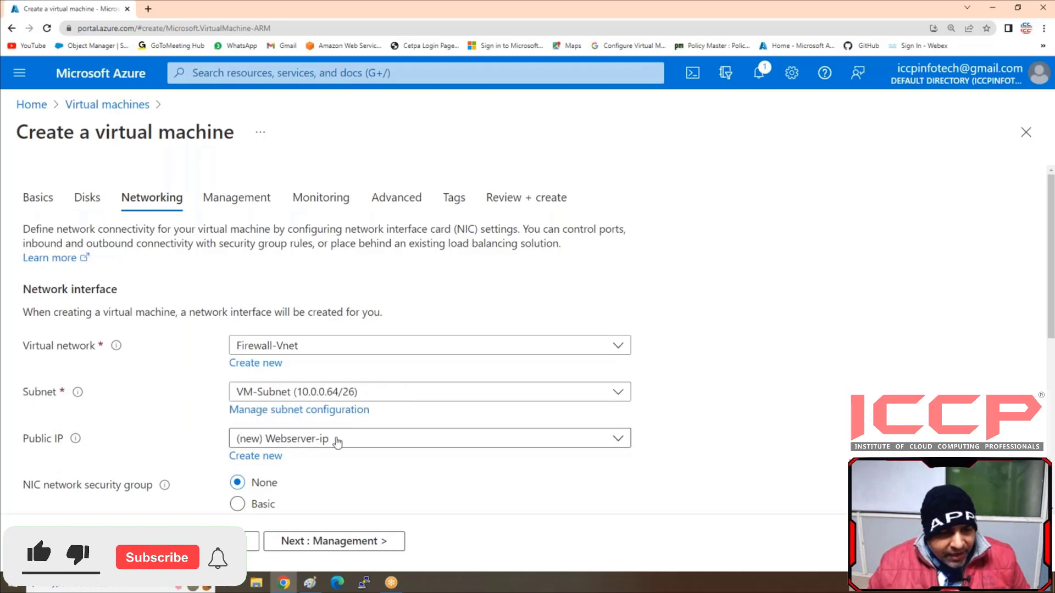
click(368, 445)
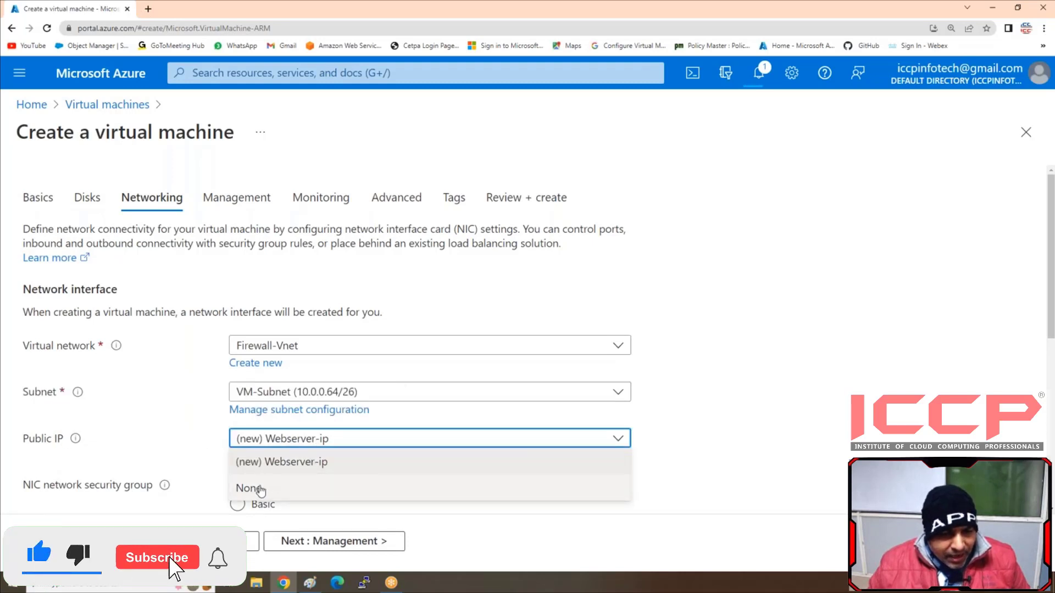
click(263, 489)
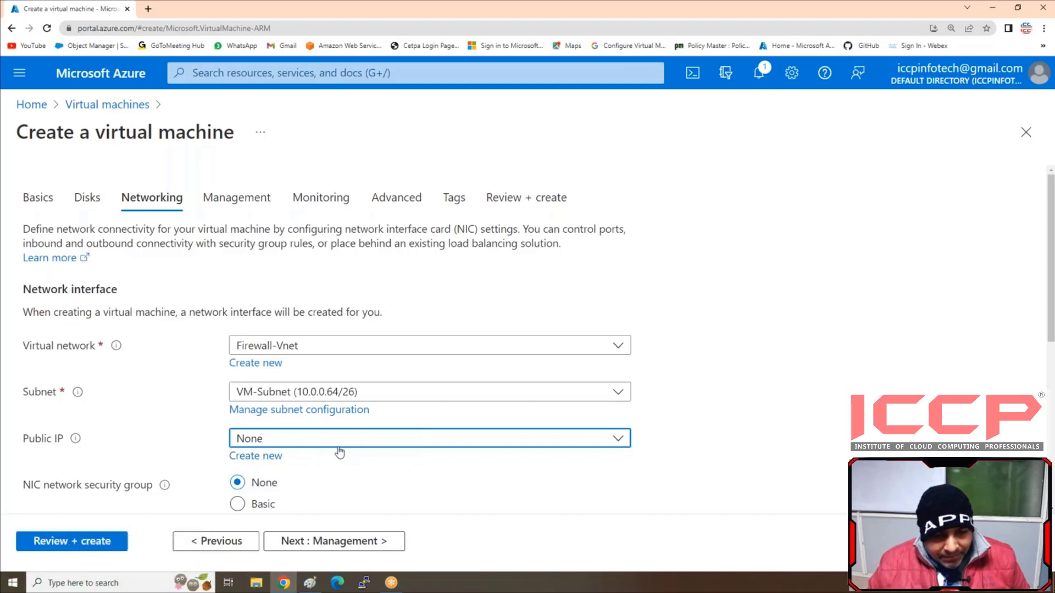
Check the network security group settings, validate the virtual machine configuration and submit the deployment
scroll(321, 478, down, 2)
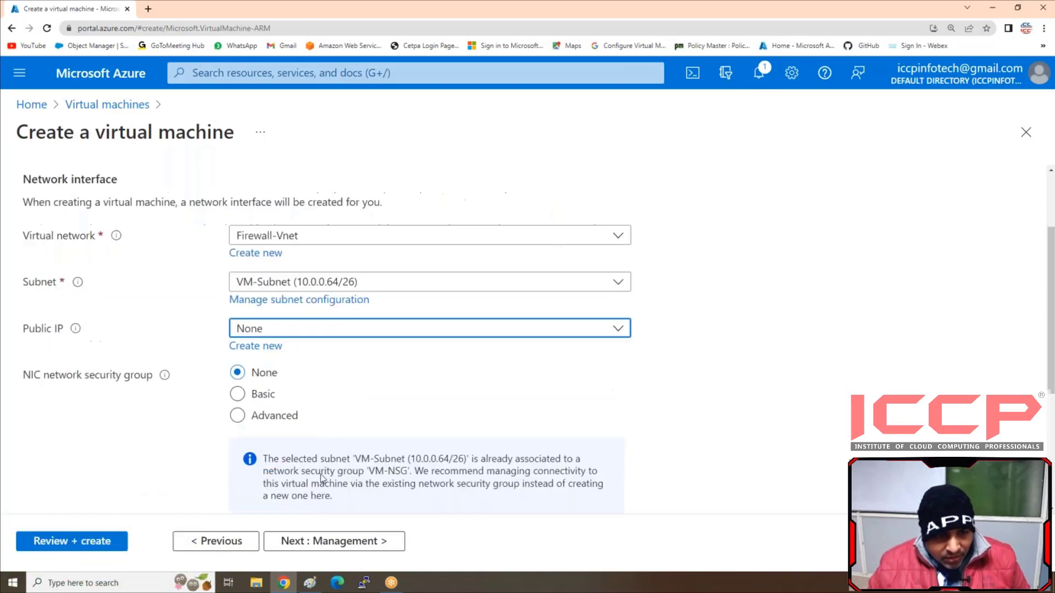
click(68, 549)
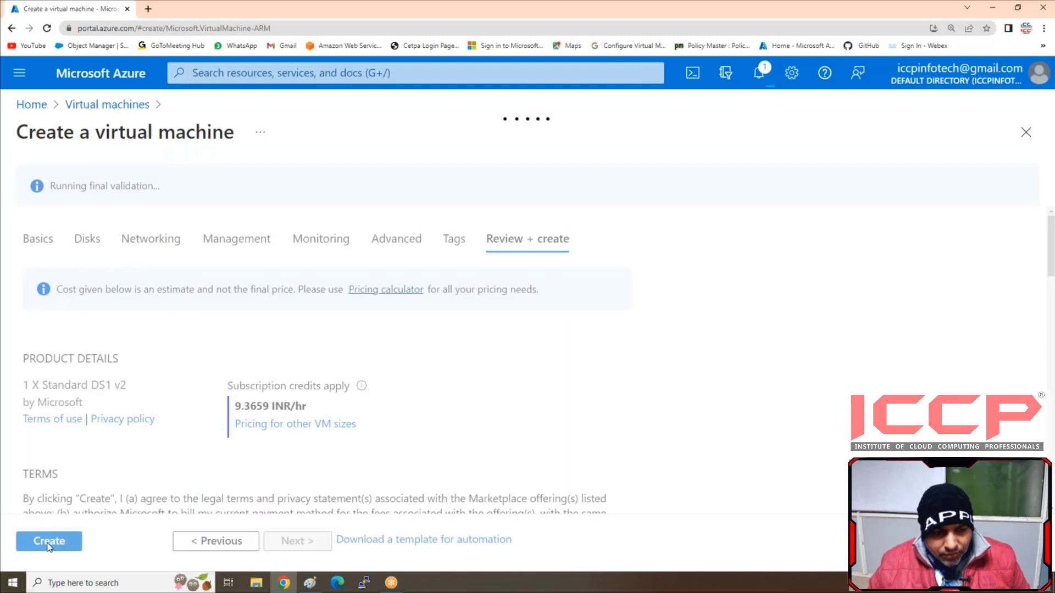
click(48, 543)
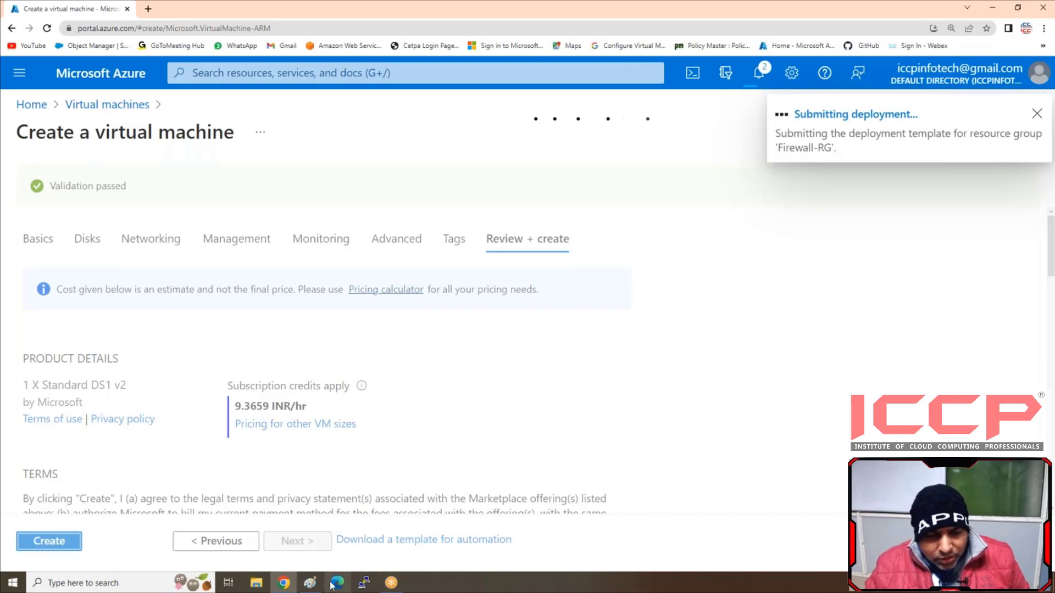
Switch to Paint and add the text lines RDP, http and https beside the iccpinfotech.com server in the network diagram
click(310, 583)
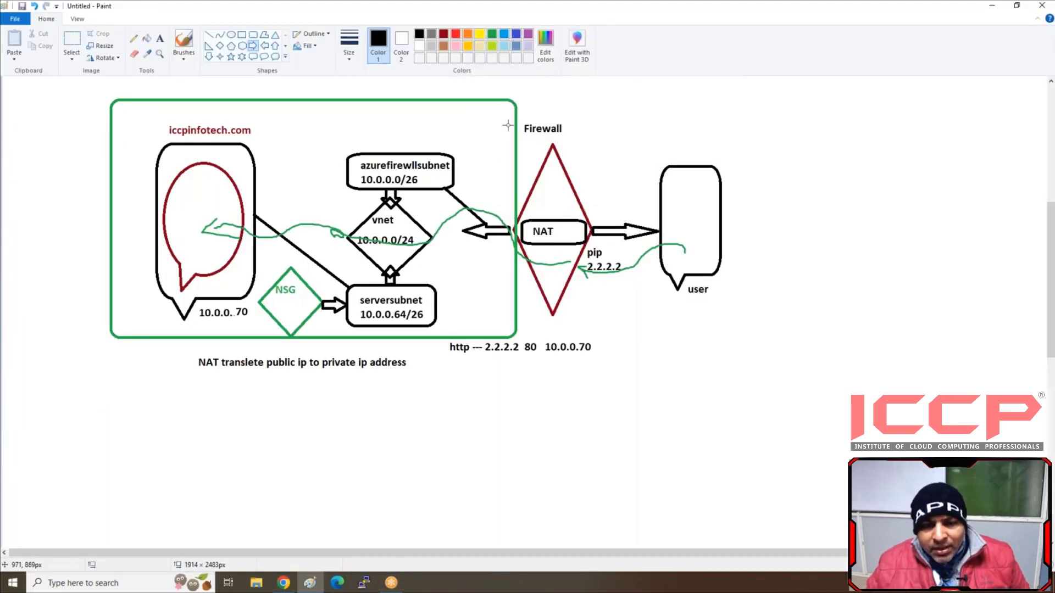
click(160, 40)
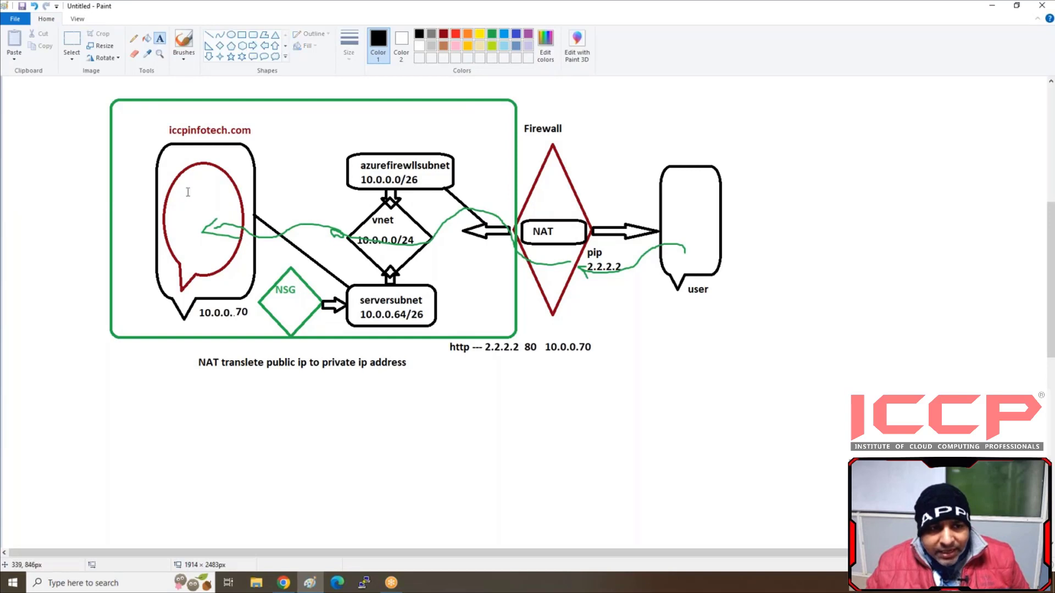
click(117, 165)
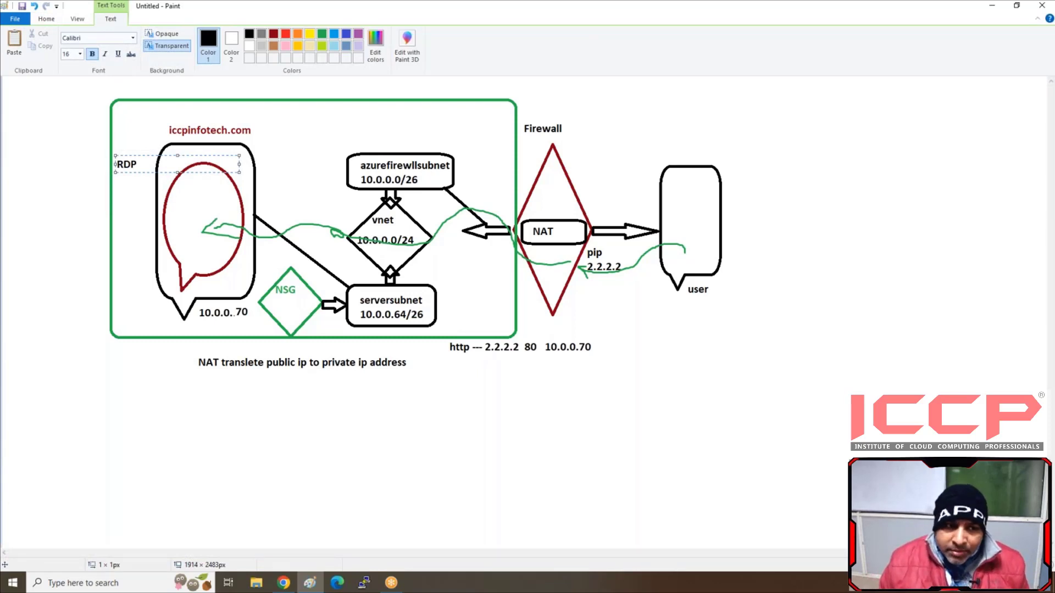
text(RDP)
key(Return)
key(Return)
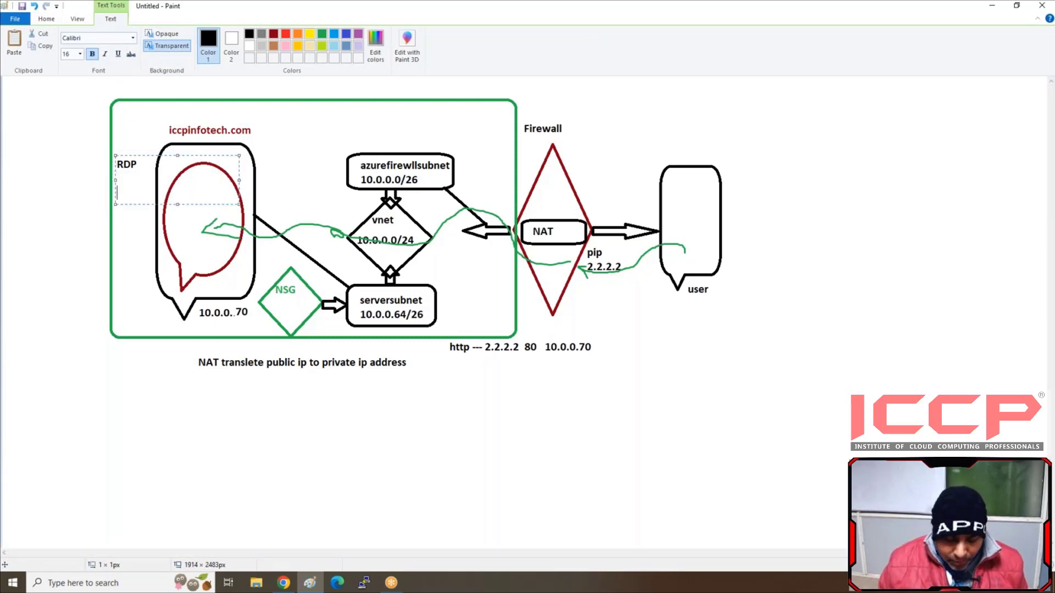
text(http)
key(Return)
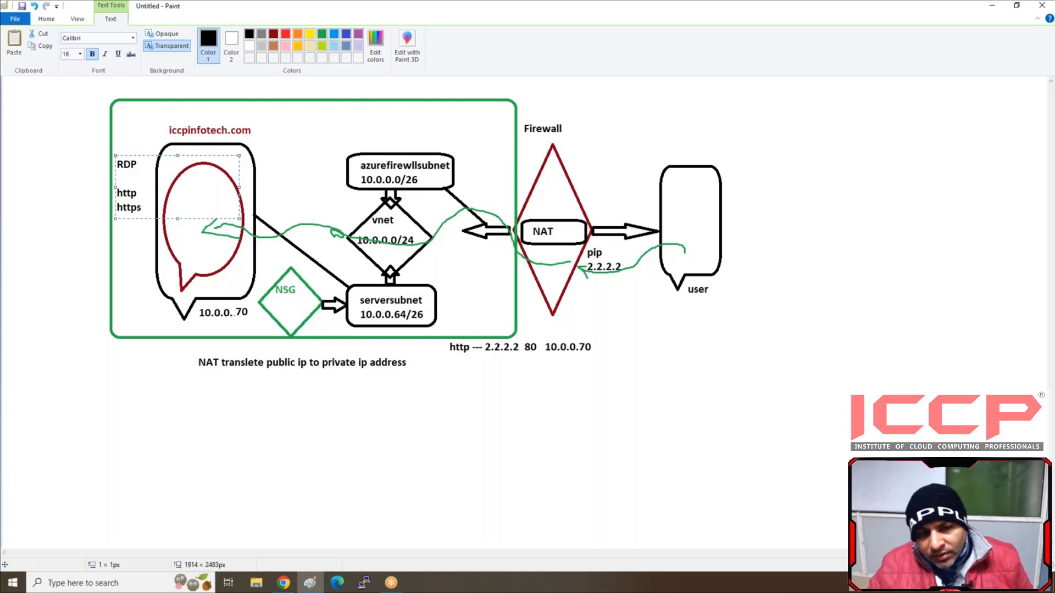
Return to the Azure portal in Chrome and open the overview of ICCP-Firewall from the list of firewalls
click(284, 583)
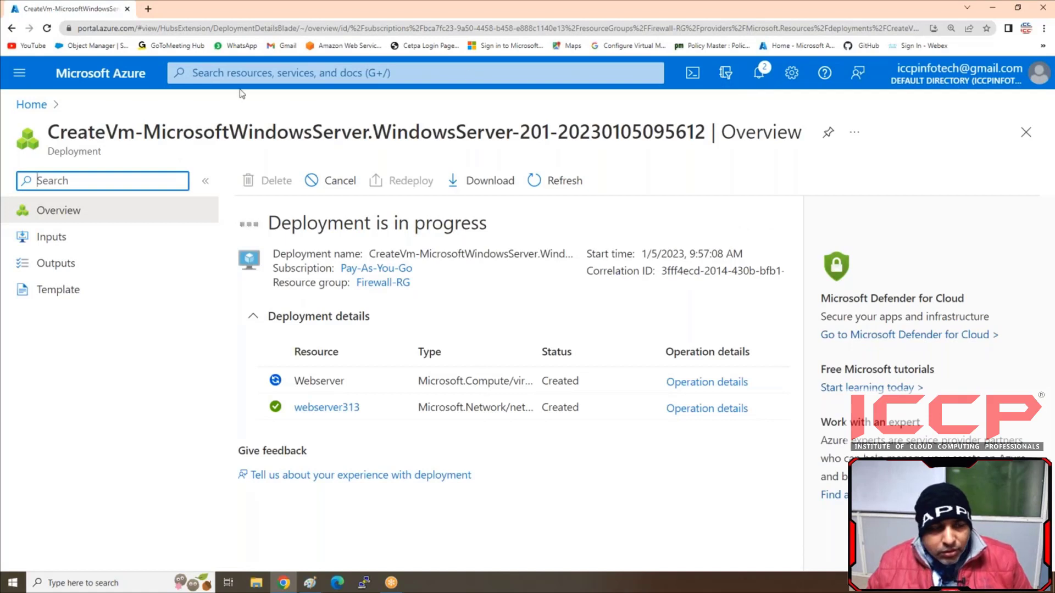
click(29, 106)
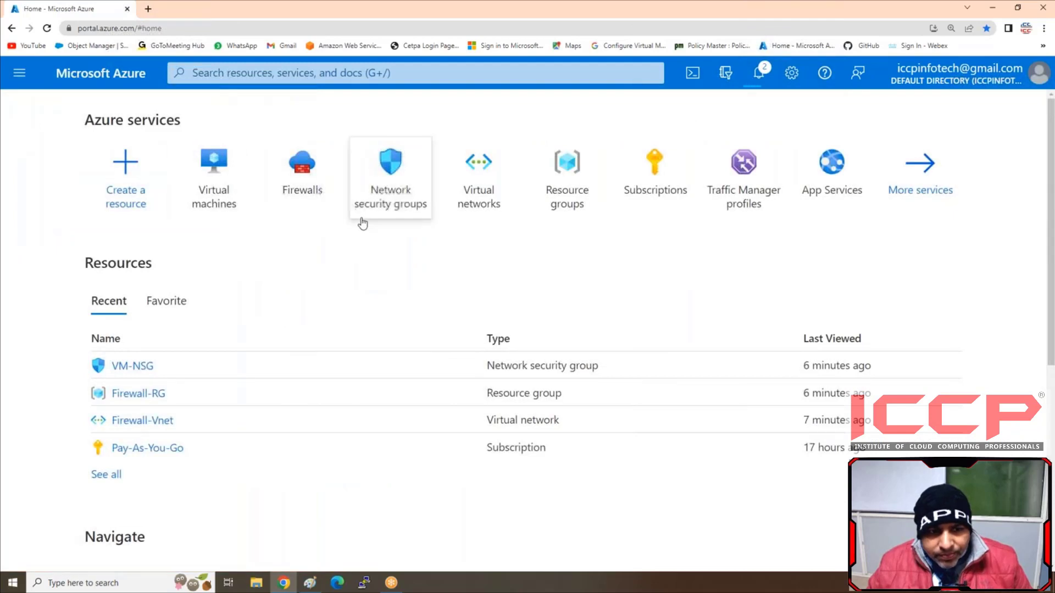
click(311, 196)
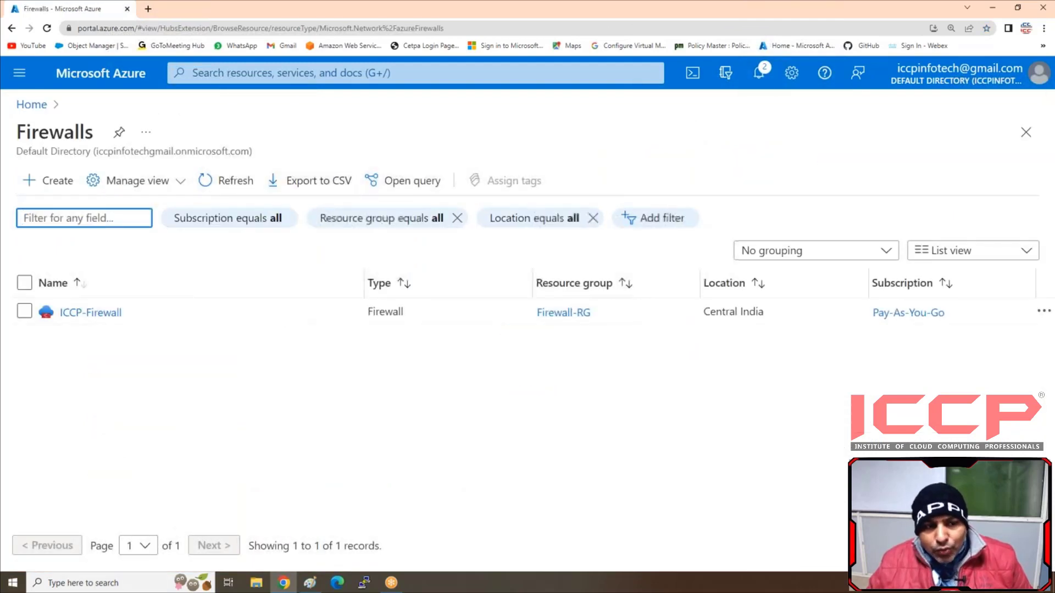
click(102, 314)
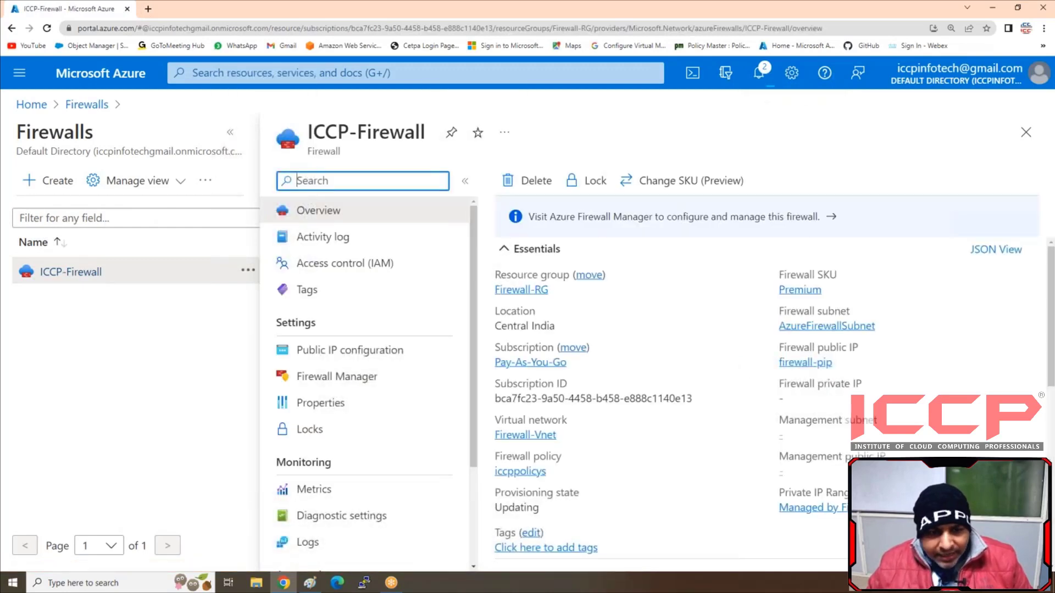
Open the public IP configuration of ICCP-Firewall and copy the IP address of firewall-pip
scroll(376, 345, down, 1)
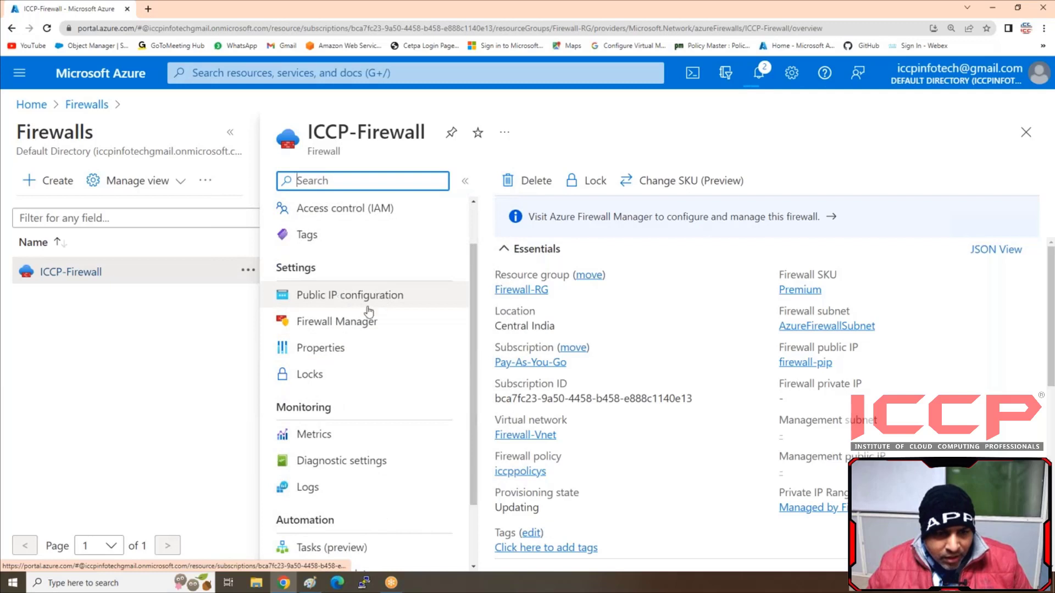
click(337, 295)
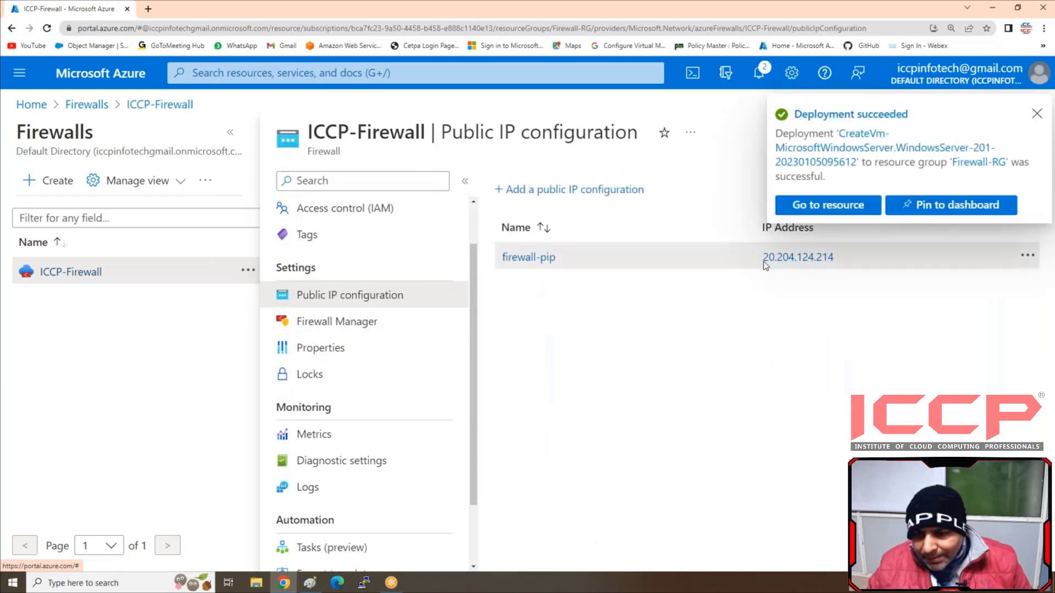
drag(765, 265, 840, 268)
right_click(815, 261)
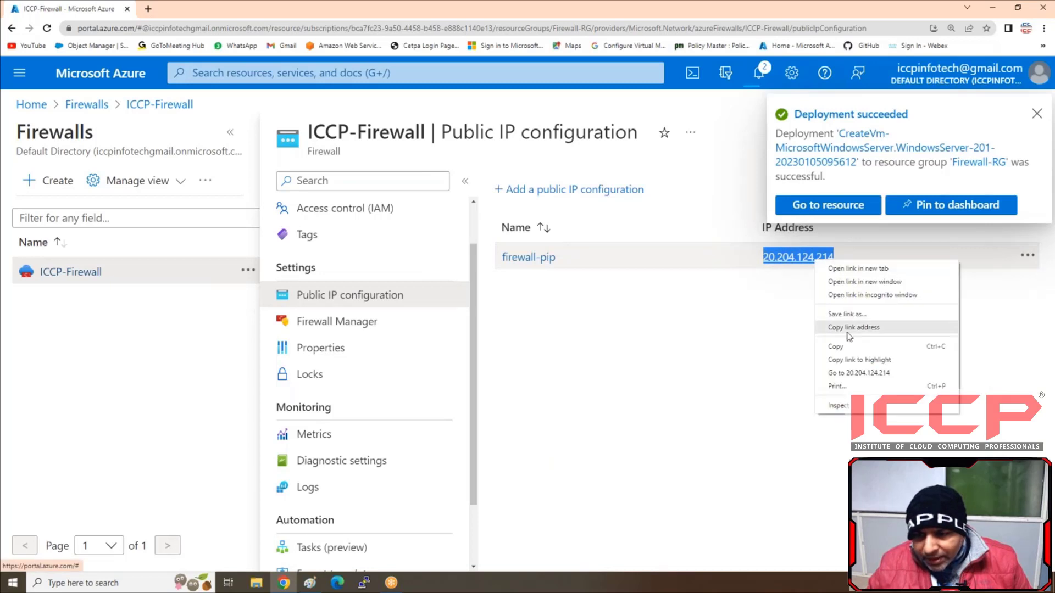
click(840, 347)
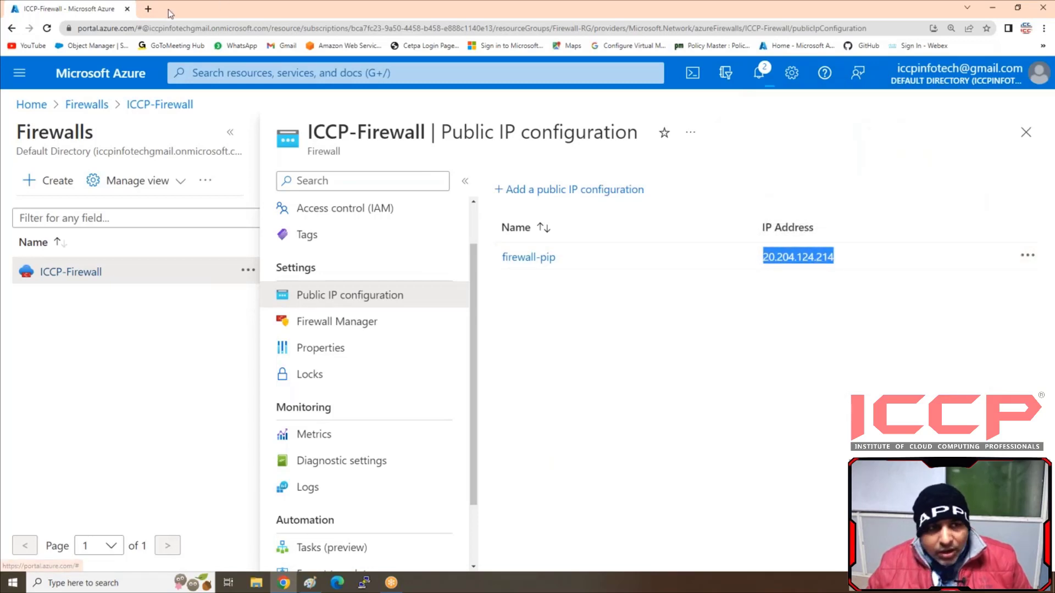
Test web access through the firewall by loading 20.204.124.214 in a new browser tab
click(148, 9)
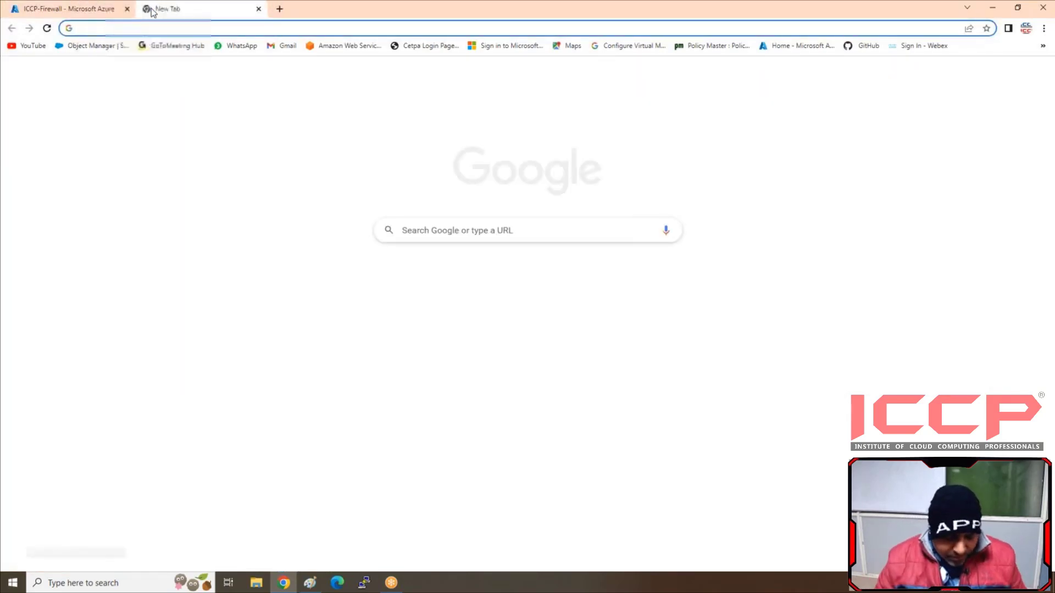
key(ctrl+v)
key(Return)
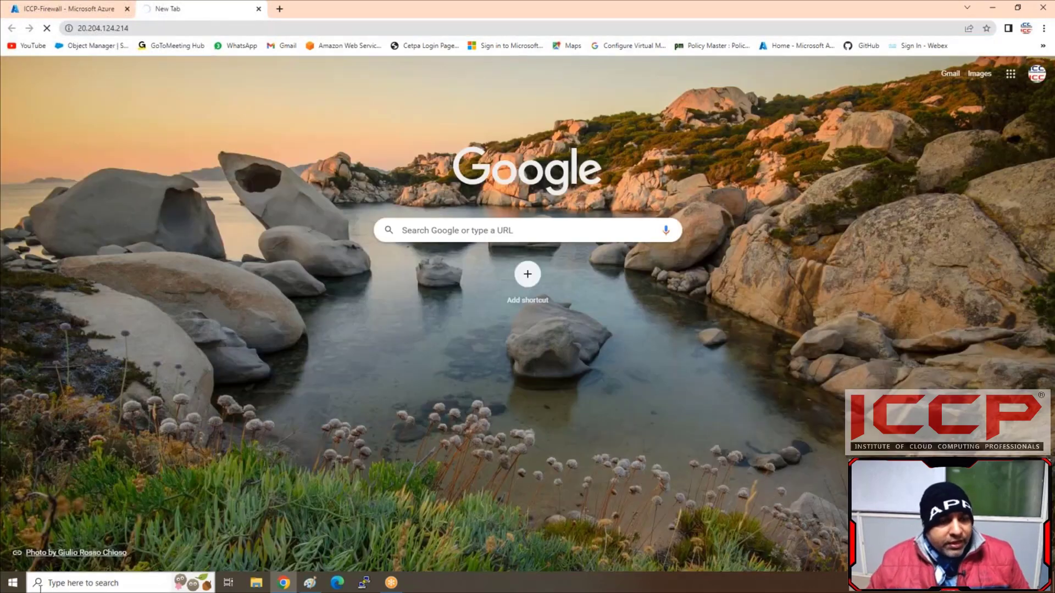
Switch to Remote Desktop Connection and clear the previously used computer address
click(13, 582)
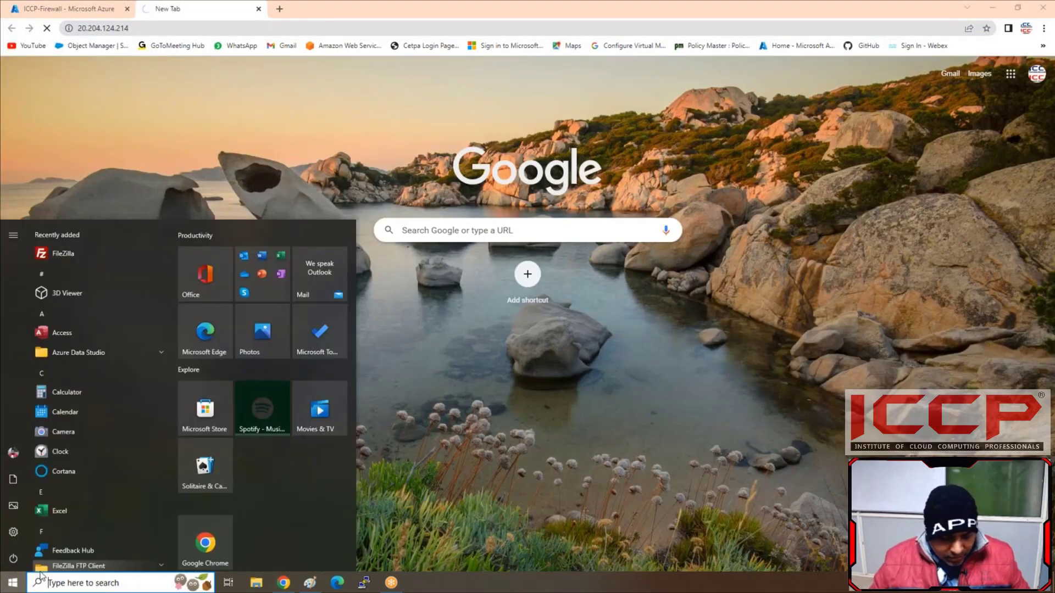
click(40, 575)
text(rem)
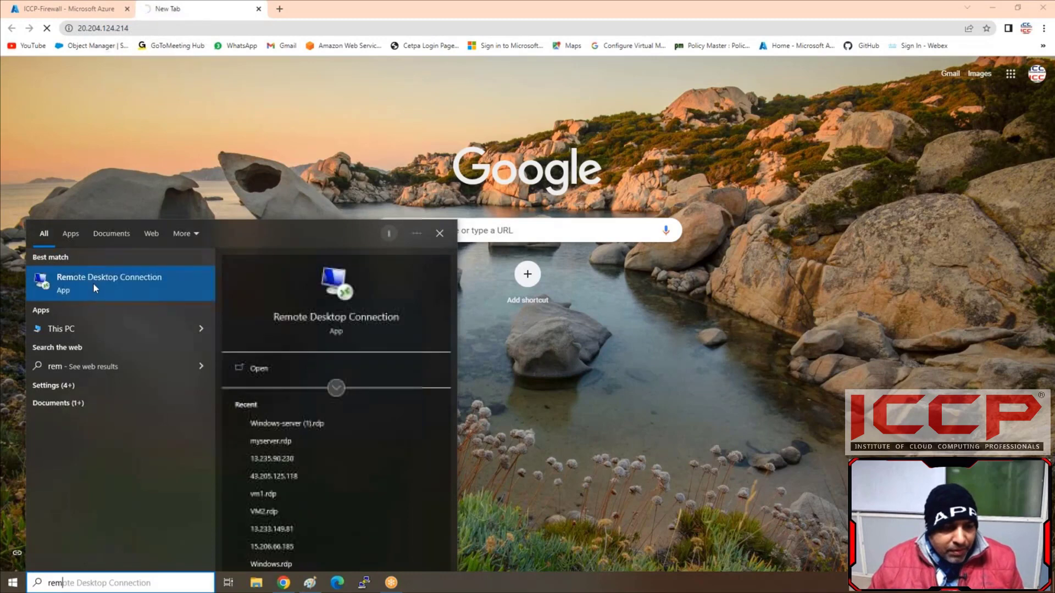
click(96, 288)
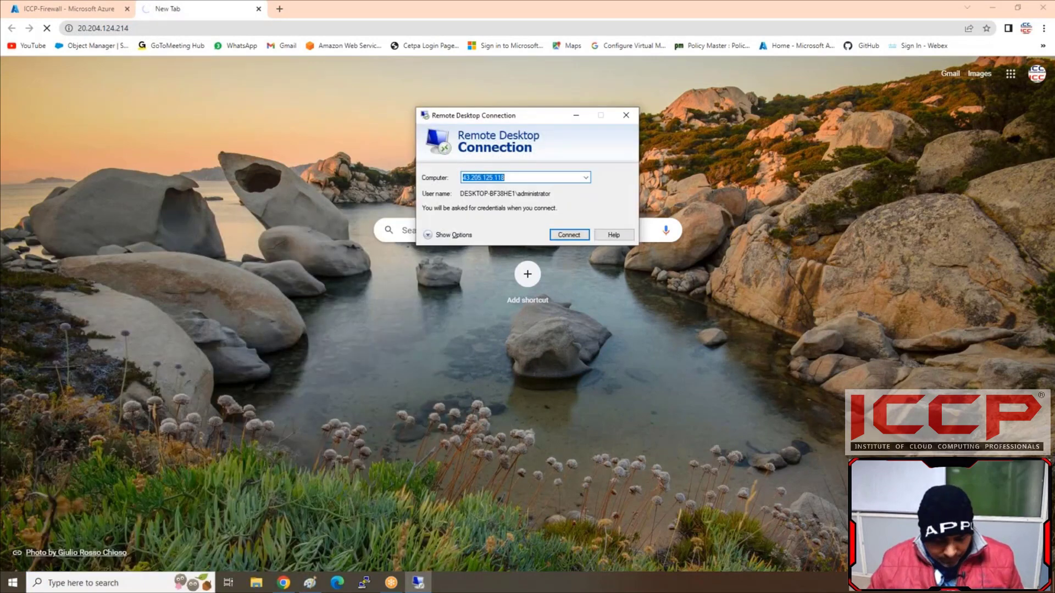
key(BackSpace)
key(Return)
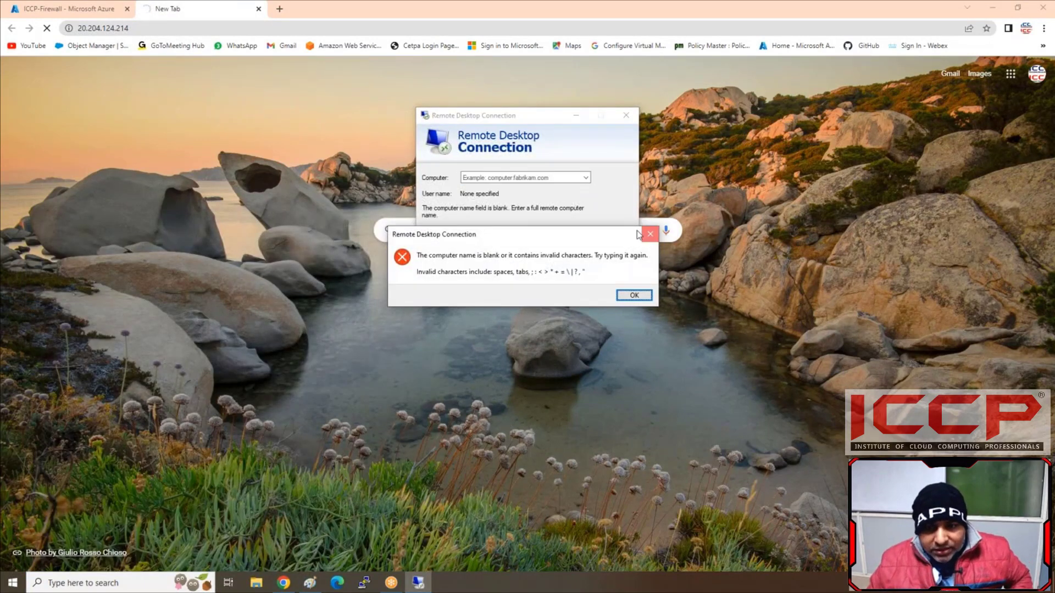
click(641, 234)
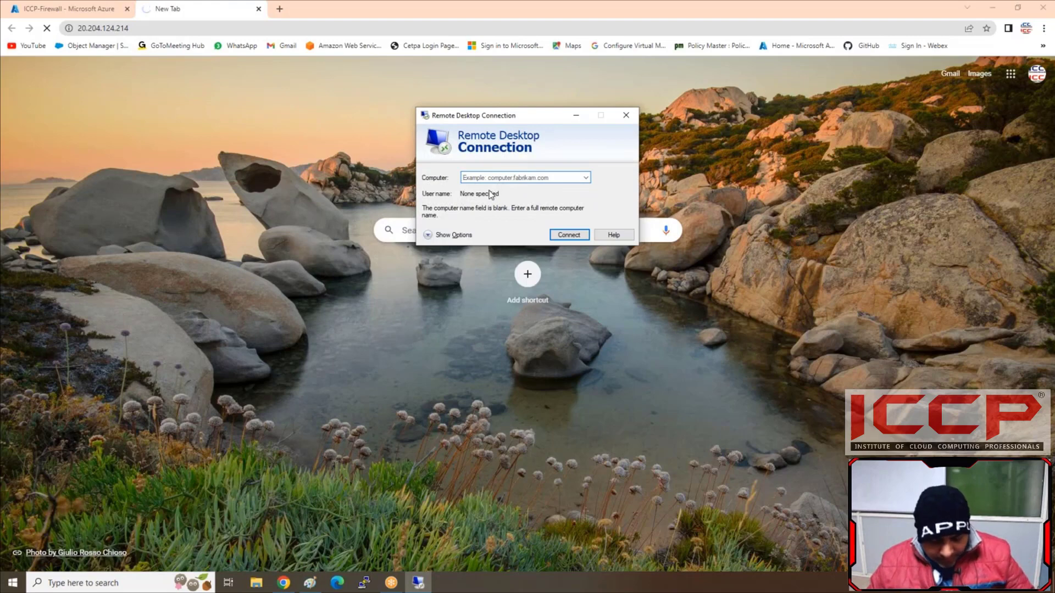
click(497, 179)
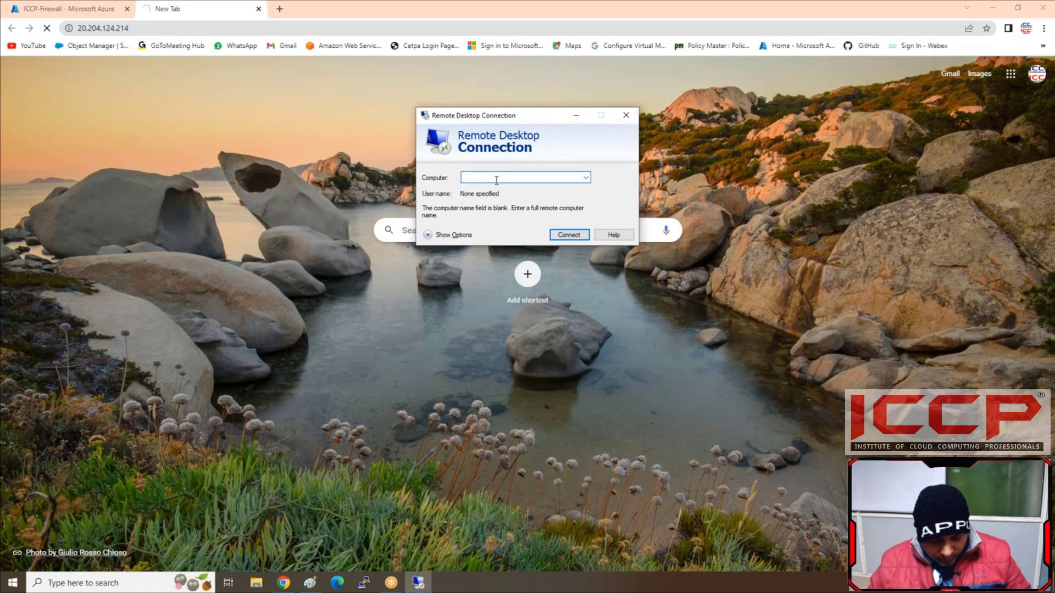
Try to copy the firewall's public IP from the Azure portal into the Remote Desktop Connection computer field
click(94, 17)
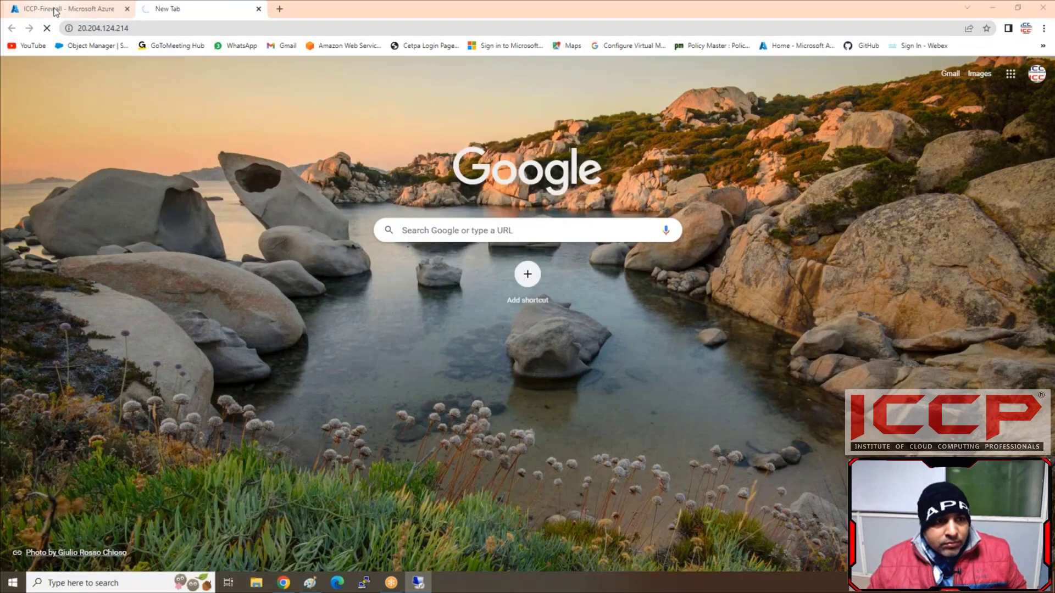
double_click(805, 258)
right_click(805, 258)
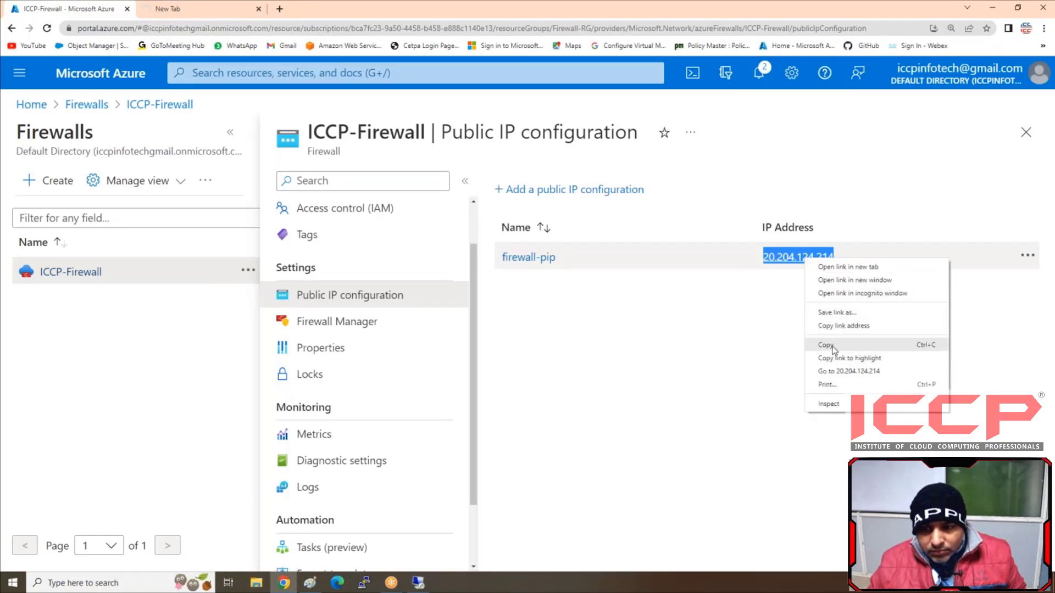
click(831, 346)
click(417, 584)
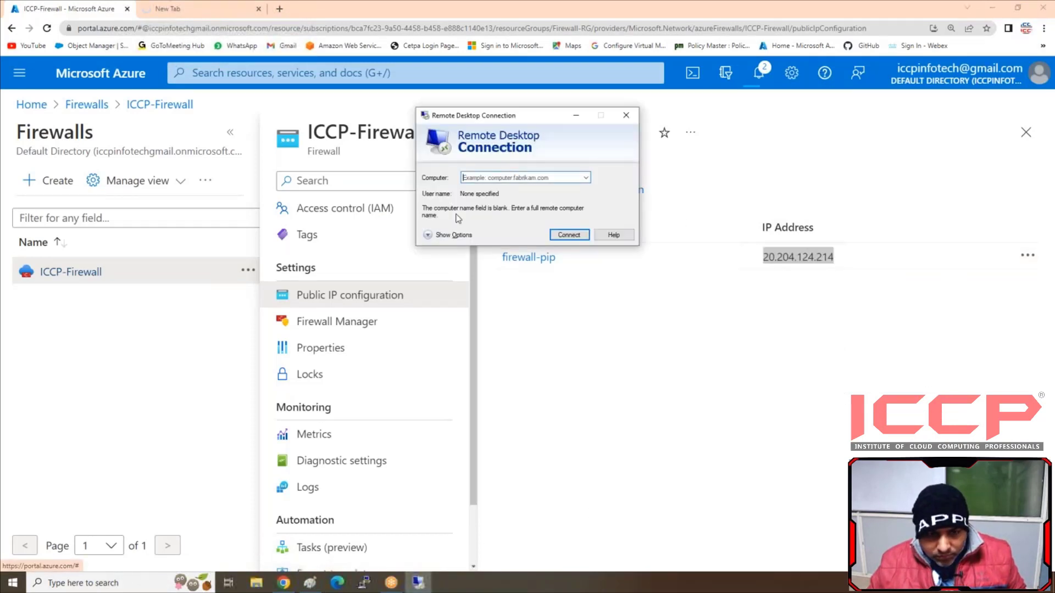
right_click(497, 177)
click(523, 225)
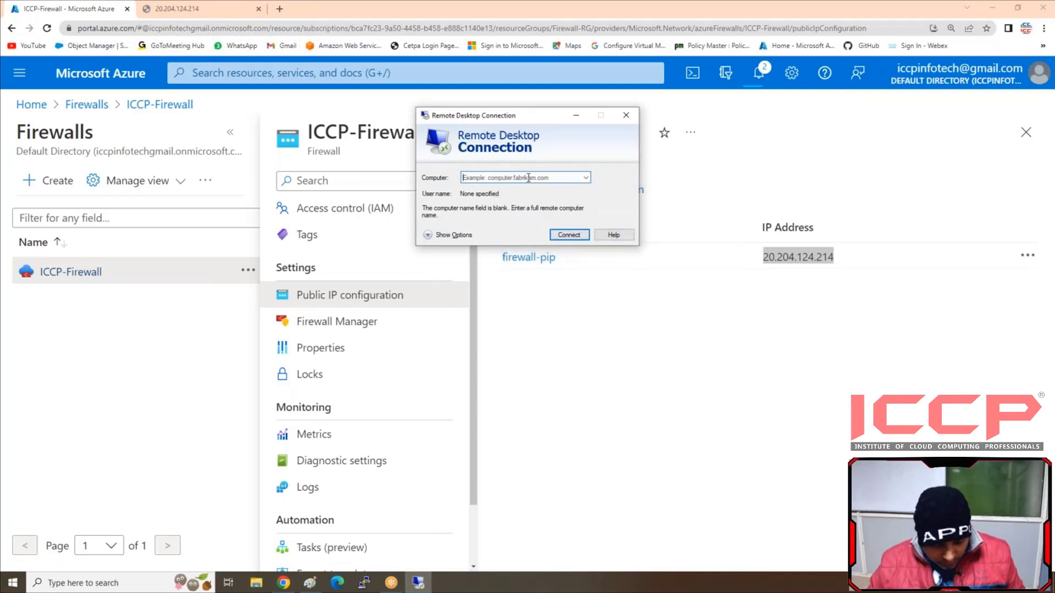
right_click(786, 256)
click(814, 344)
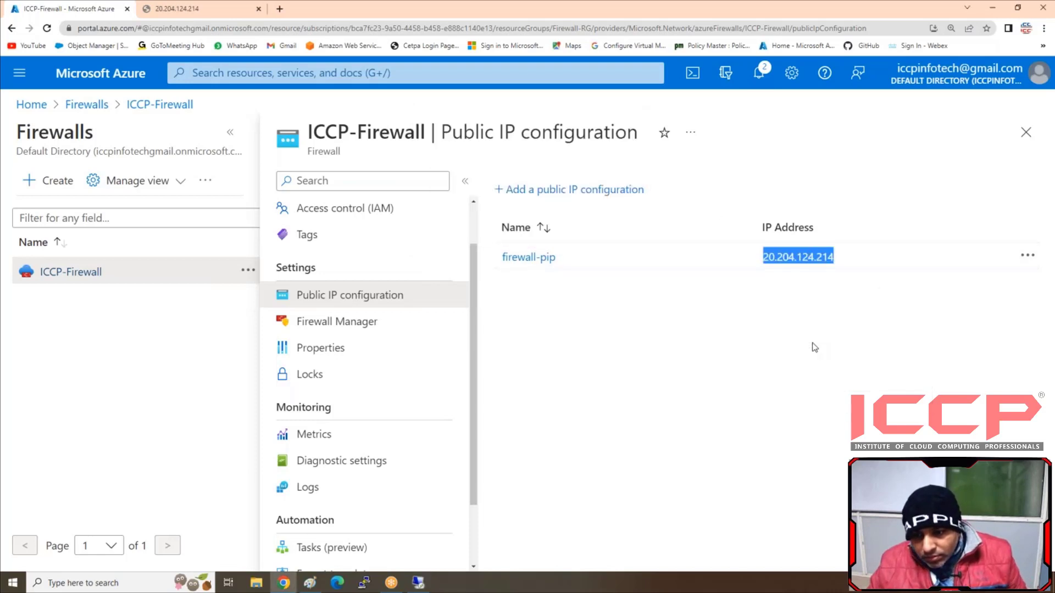
click(418, 583)
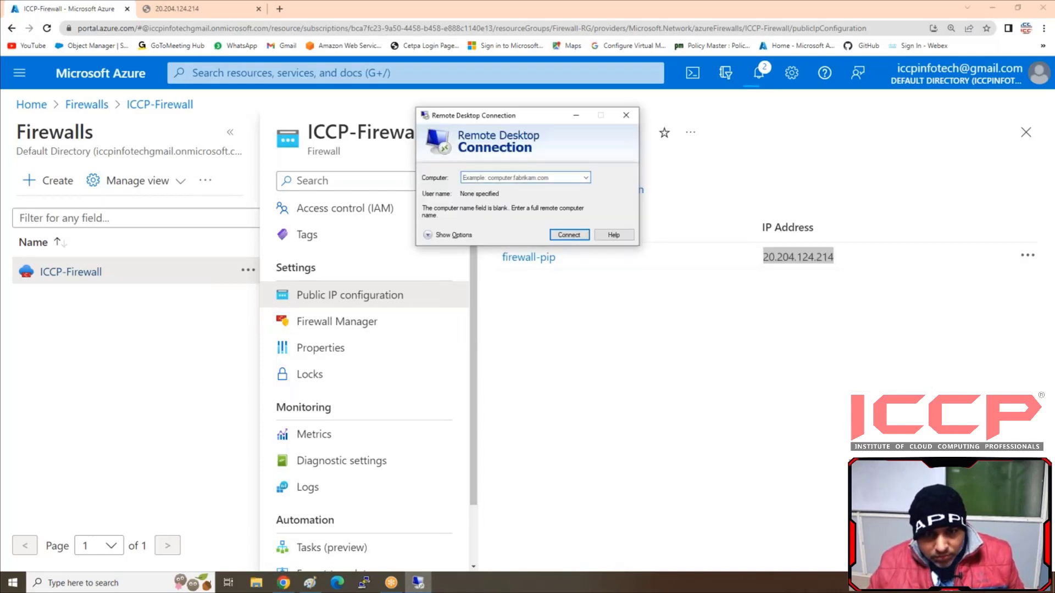
click(484, 179)
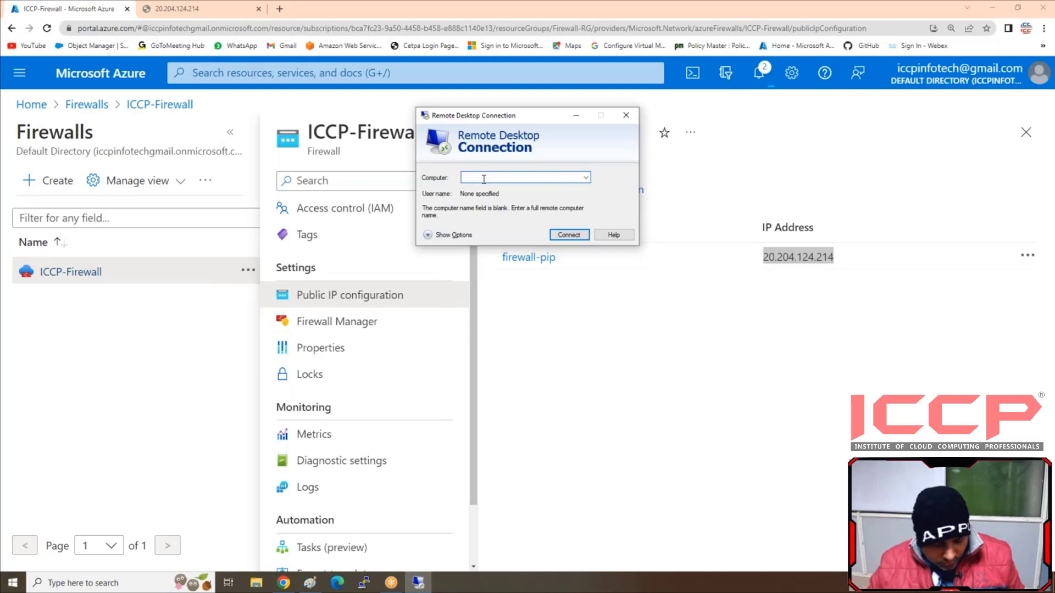
click(170, 56)
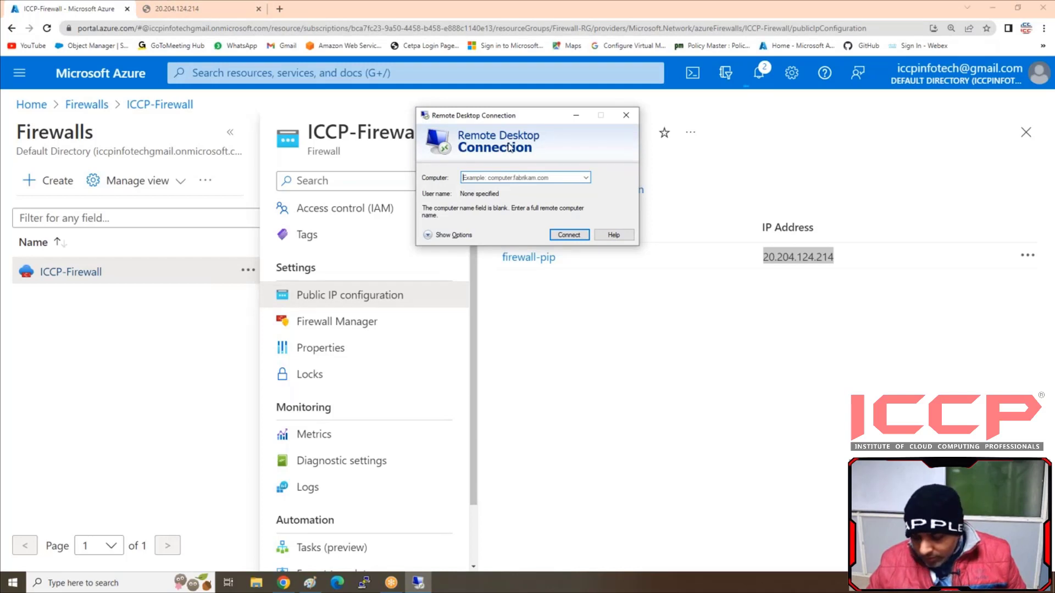
Enter 20.204.124.214 as the remote computer and start the Remote Desktop connection
text(20)
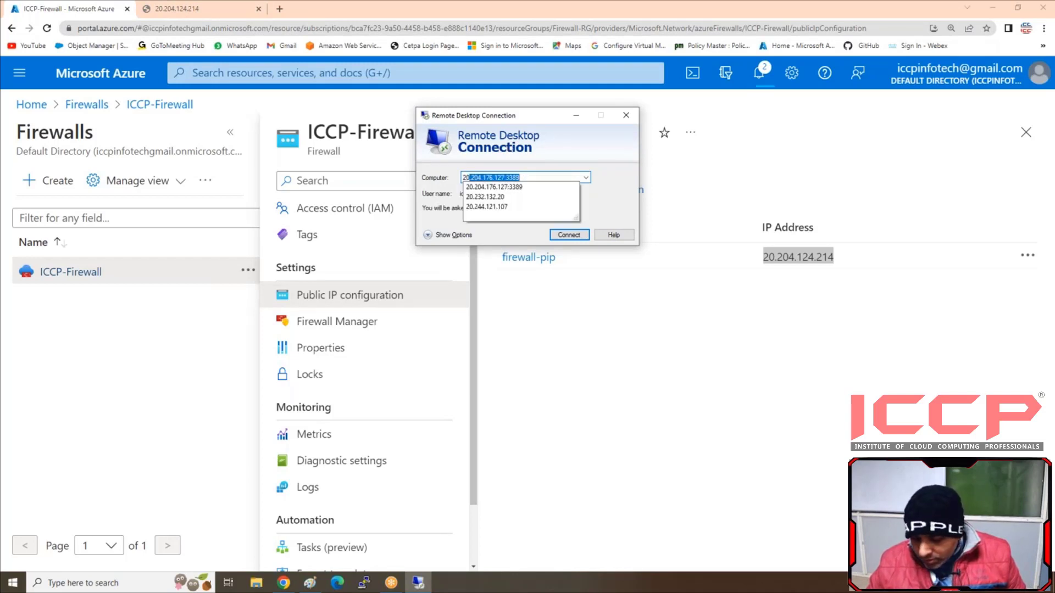
text(.20)
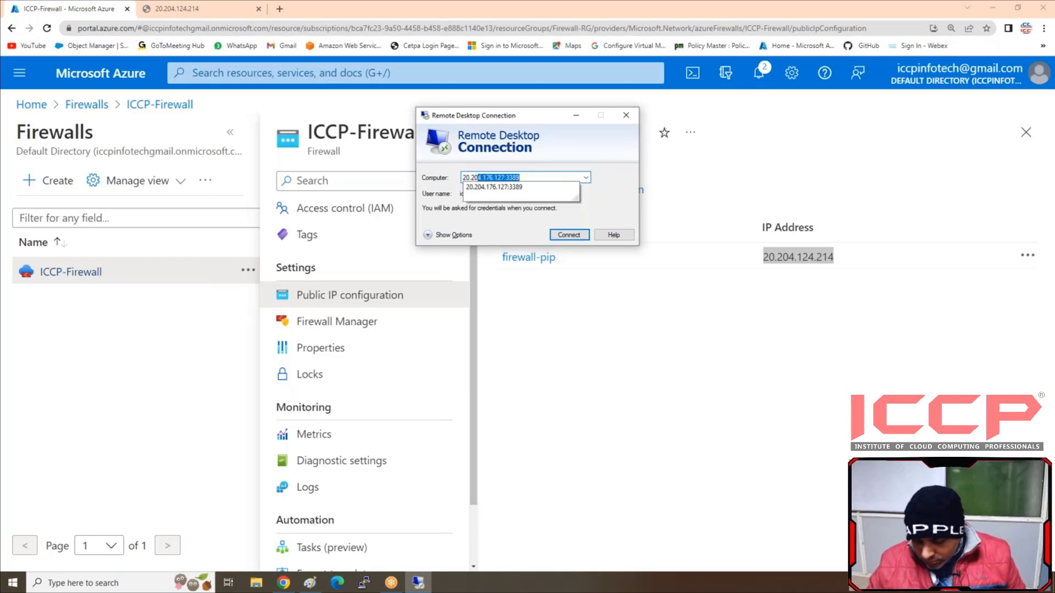
text(4.124.214)
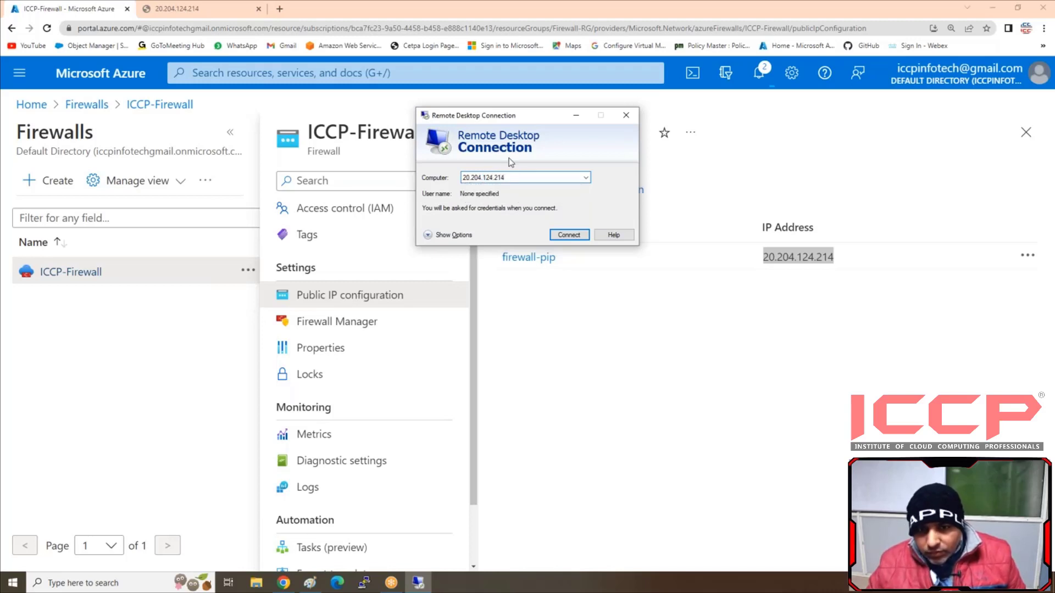
click(571, 236)
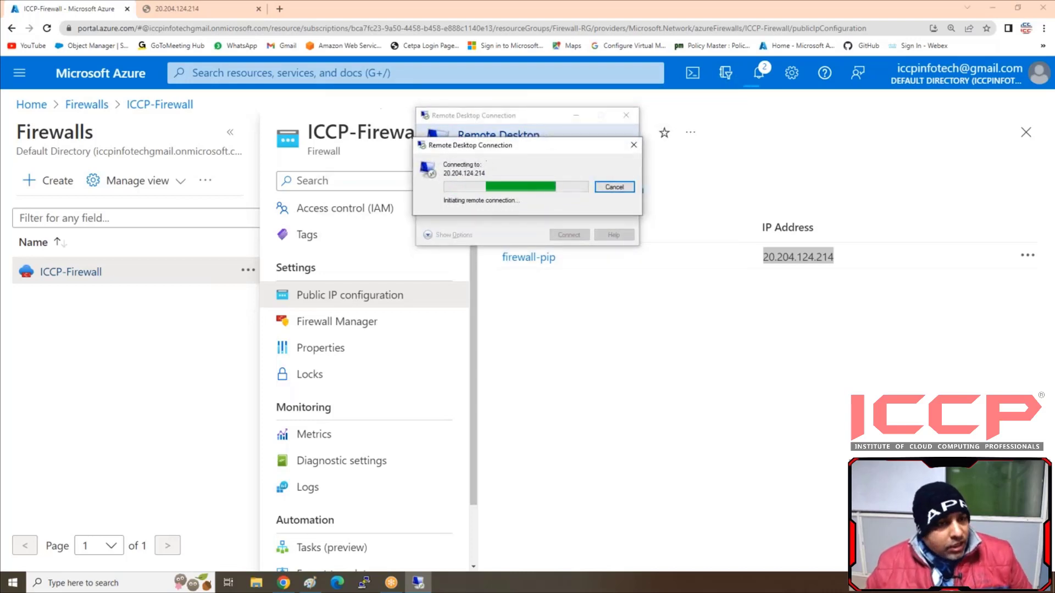
Reload the 20.204.124.214 page in Chrome to retest web access, and return to the Azure portal tab
click(240, 14)
key(F5)
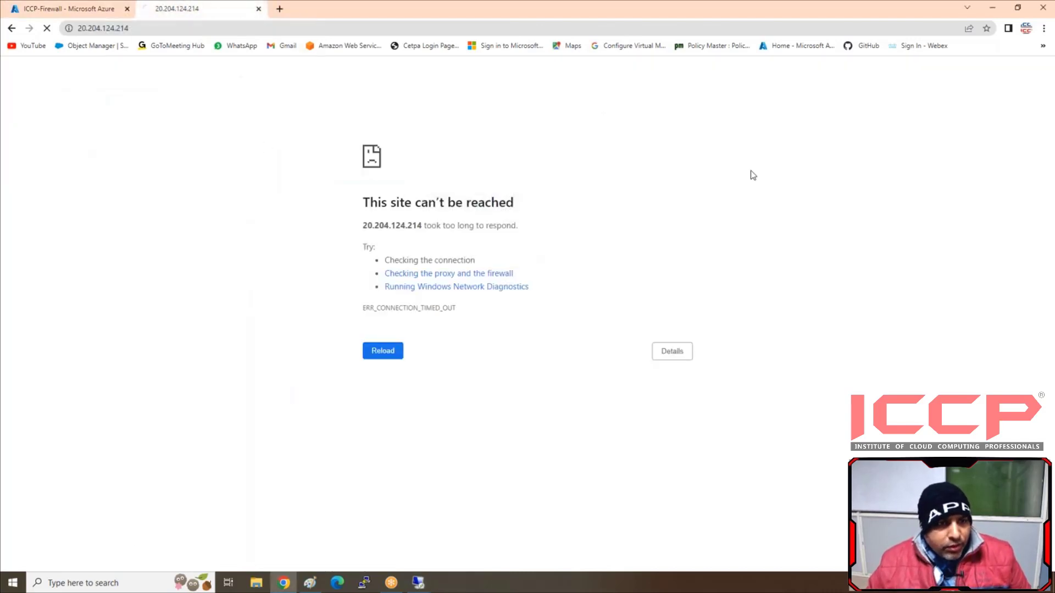
click(47, 9)
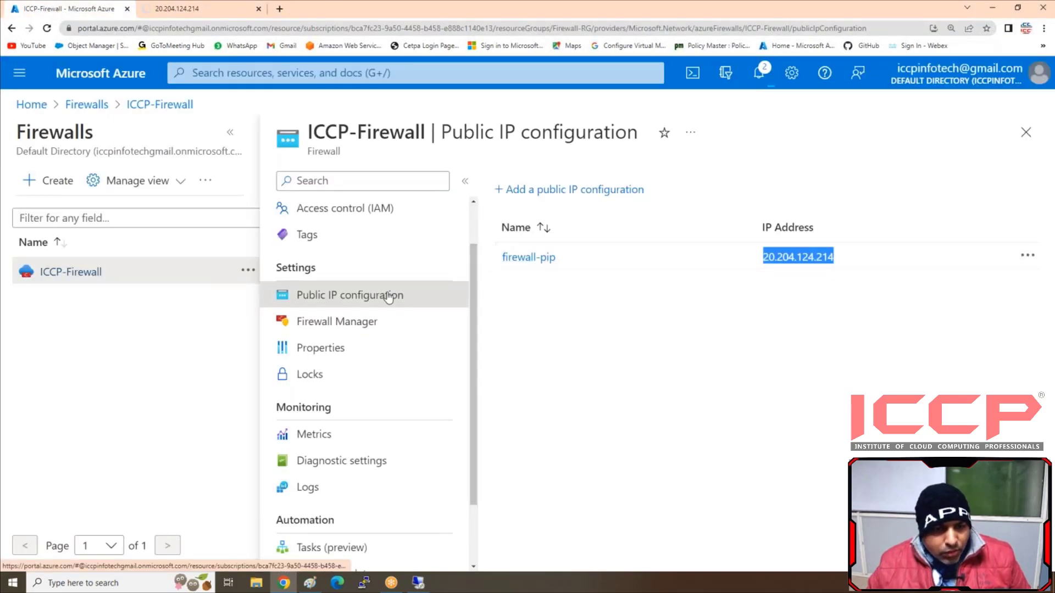
Look through the settings of ICCP-Firewall and open its Firewall Manager page
scroll(388, 297, down, 2)
scroll(388, 297, up, 1)
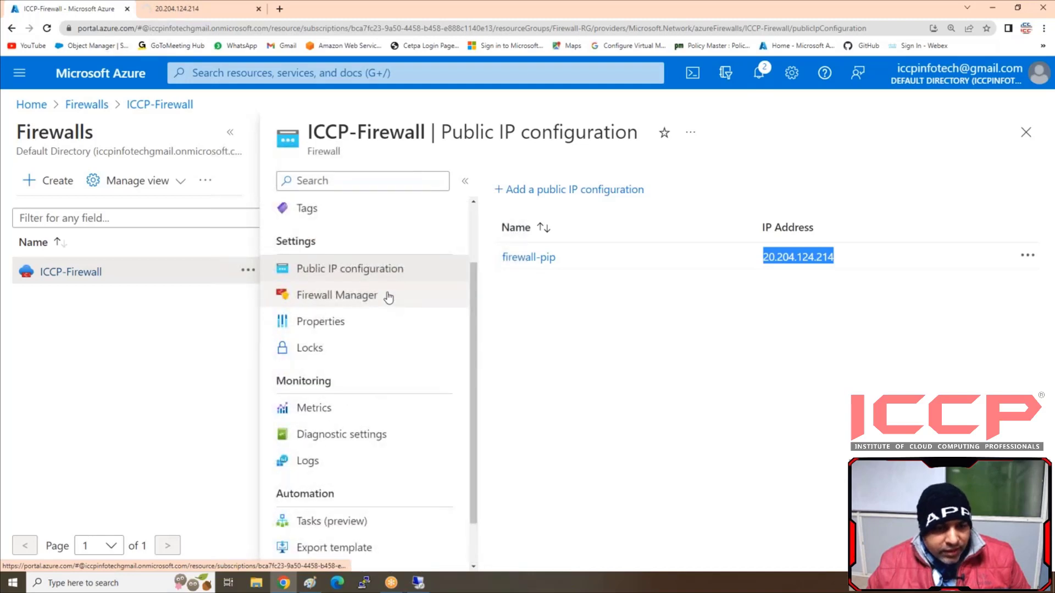
scroll(389, 297, up, 2)
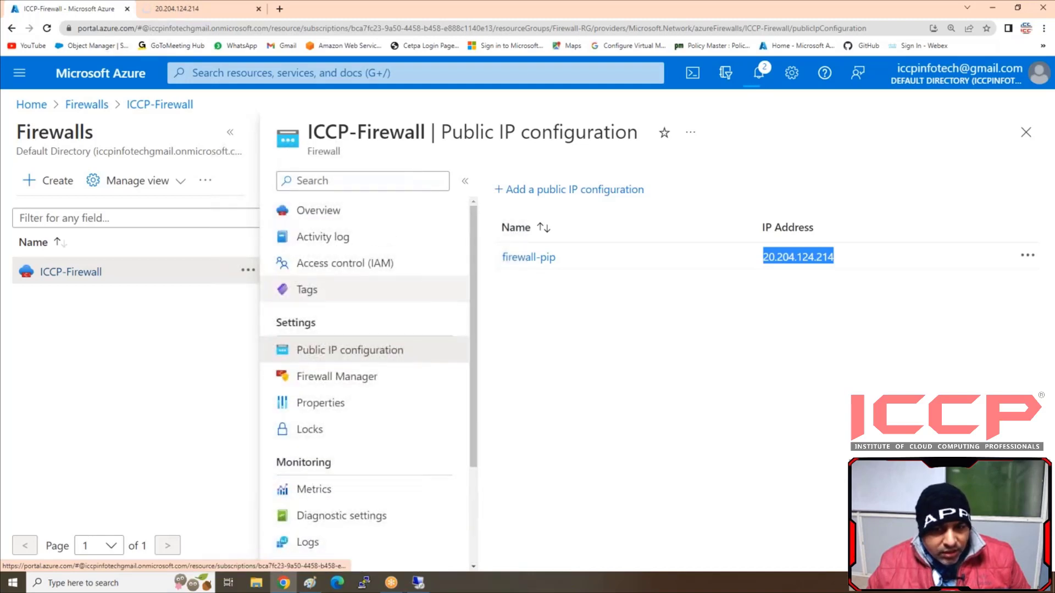
scroll(331, 272, down, 2)
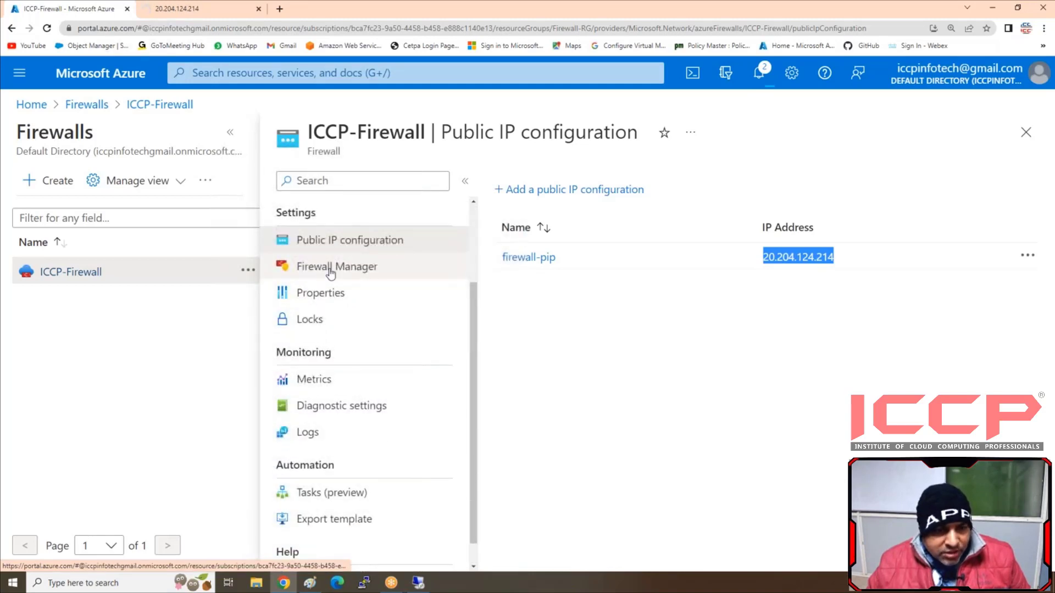
scroll(337, 296, down, 1)
scroll(339, 298, up, 2)
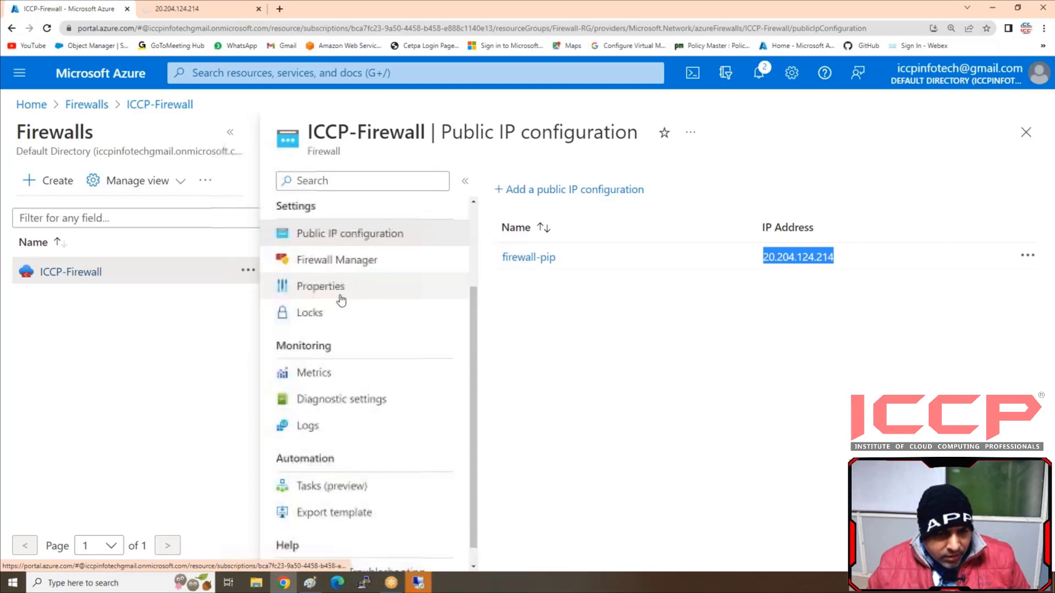
click(340, 299)
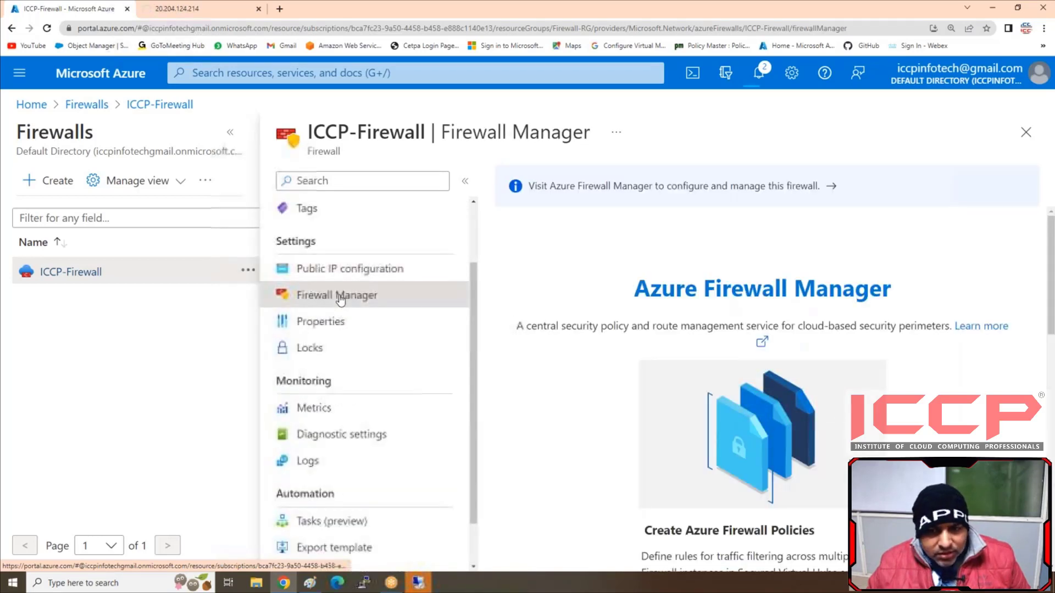
Look over the firewall's Firewall Manager page and go to the full Azure Firewall Manager service
scroll(704, 356, down, 10)
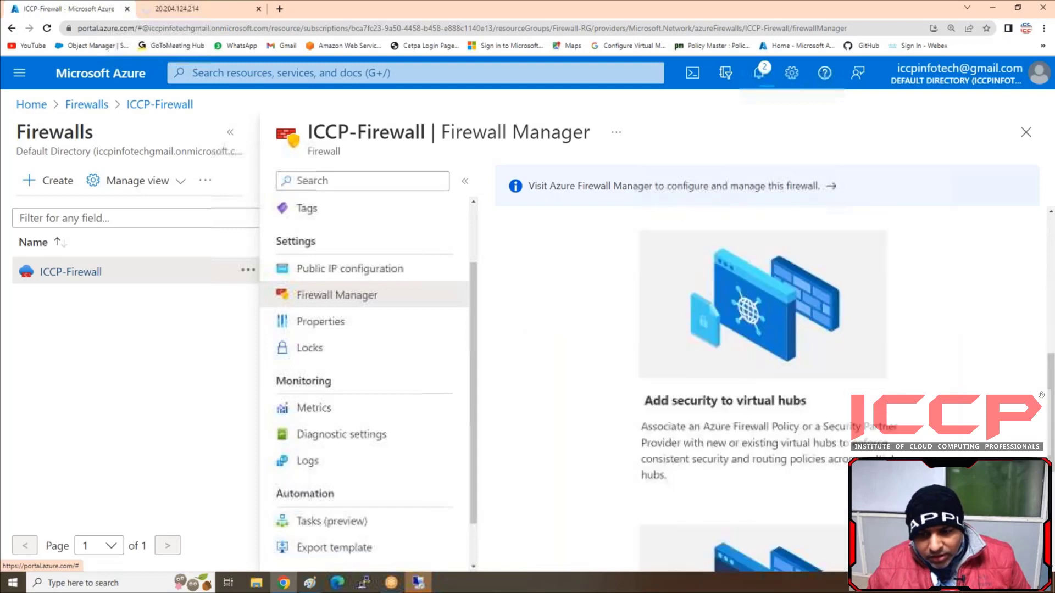
scroll(704, 356, down, 3)
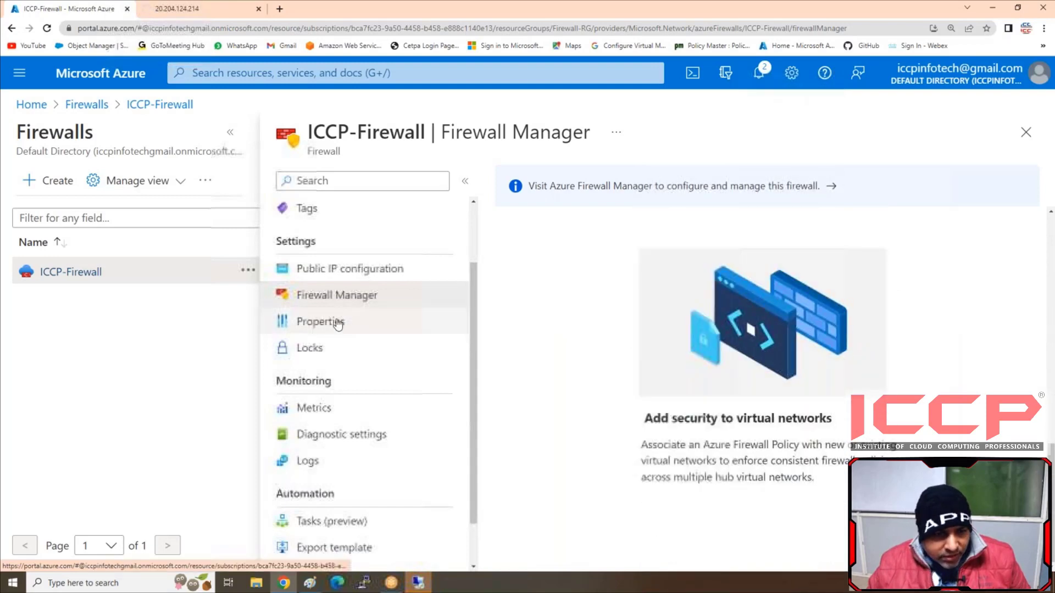
scroll(343, 310, up, 2)
scroll(345, 312, down, 3)
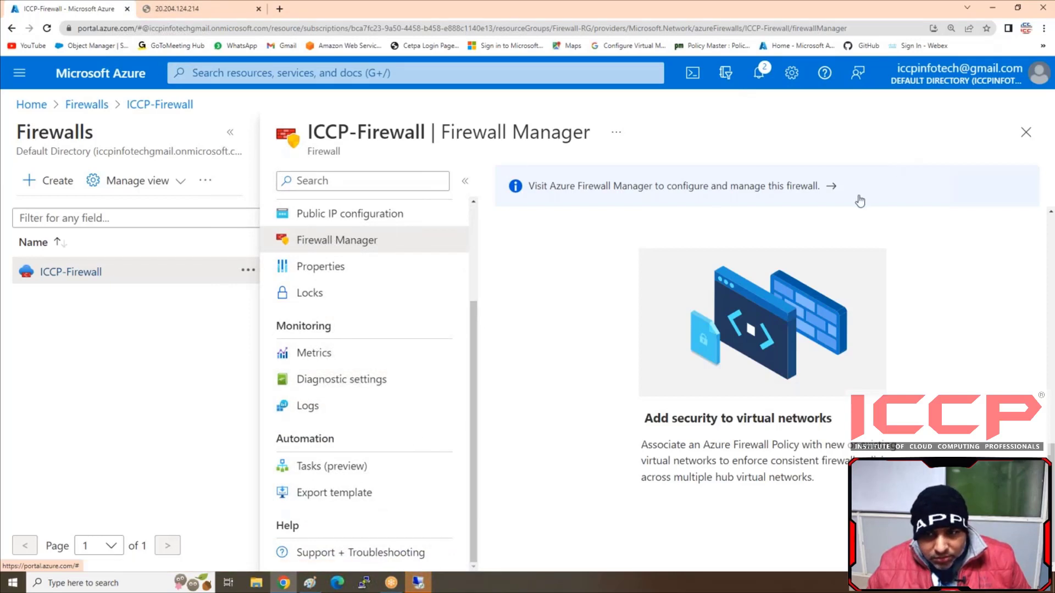
click(826, 187)
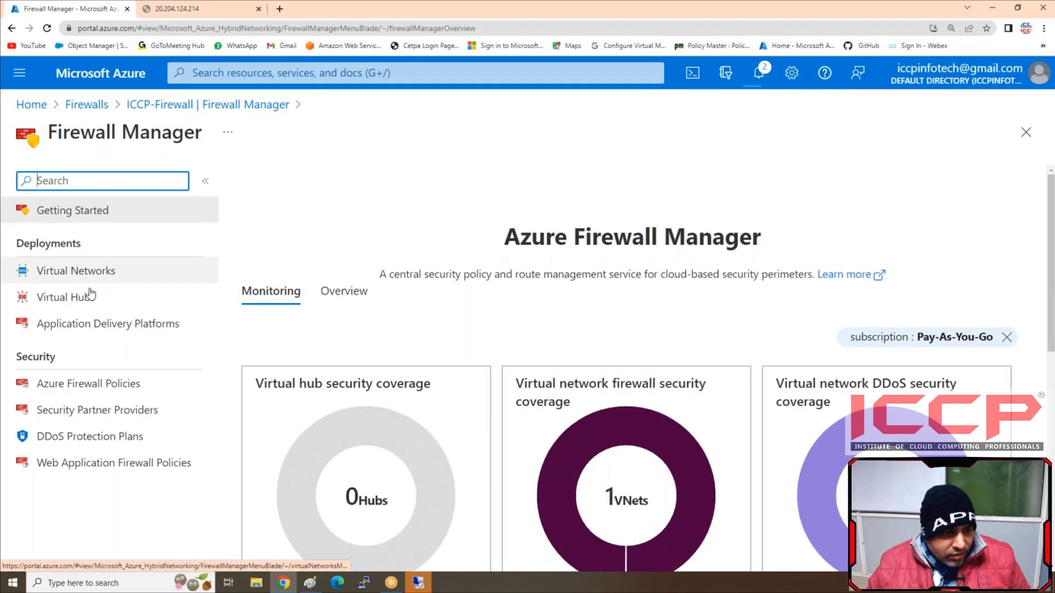
Open the DNAT rules of the iccppolicys policy from Azure Firewall Policies and try to add a rule directly
click(116, 387)
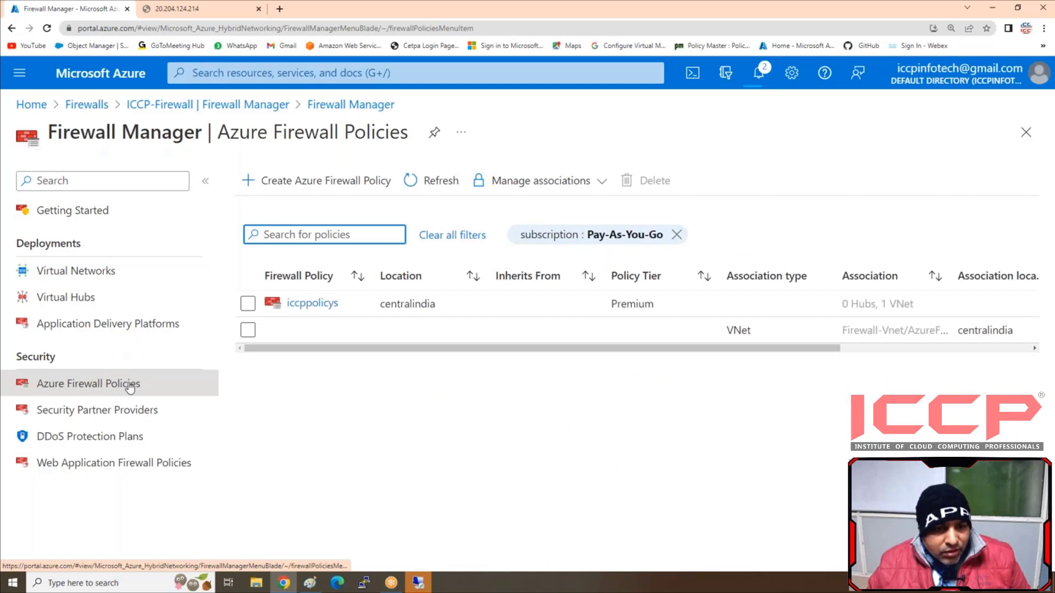
click(311, 306)
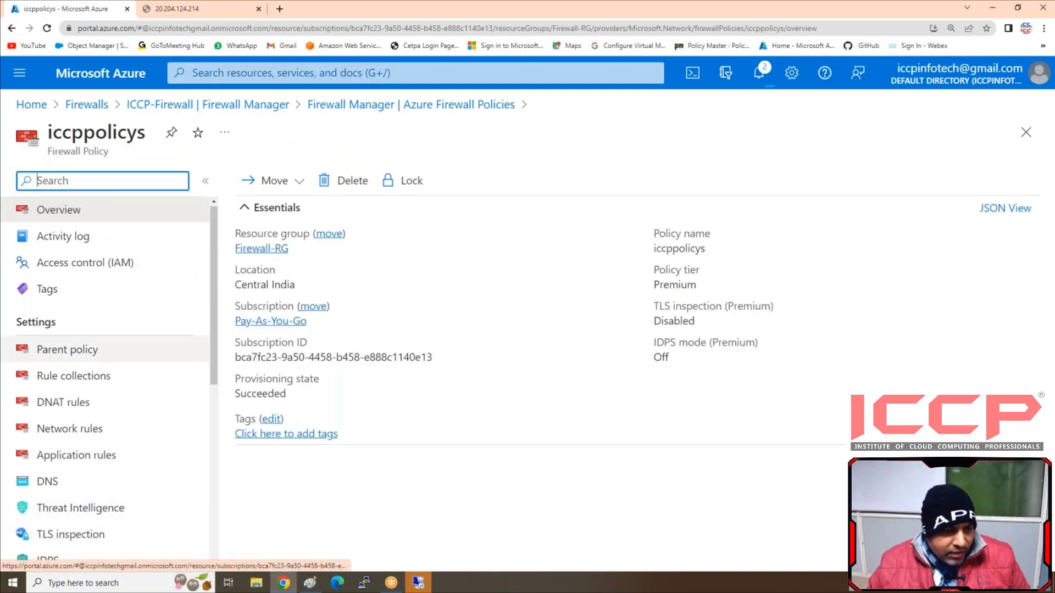
scroll(83, 349, down, 1)
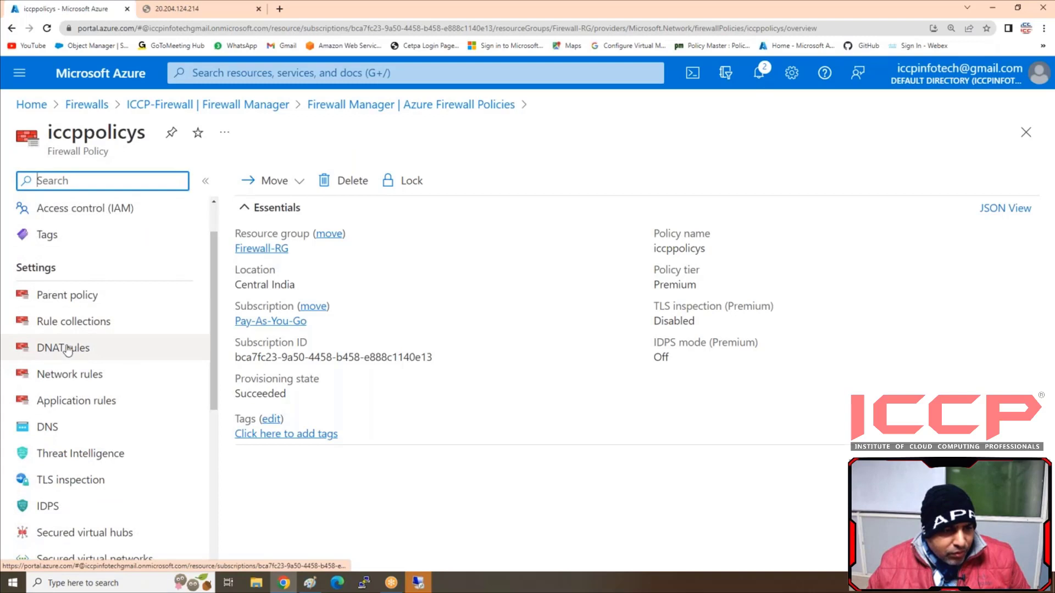
click(67, 349)
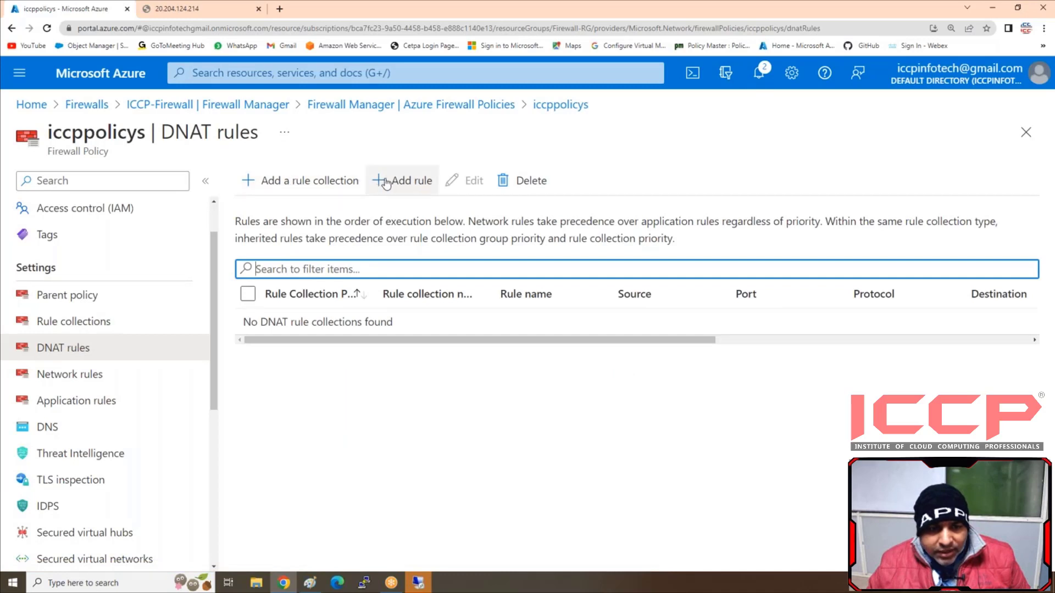
click(405, 183)
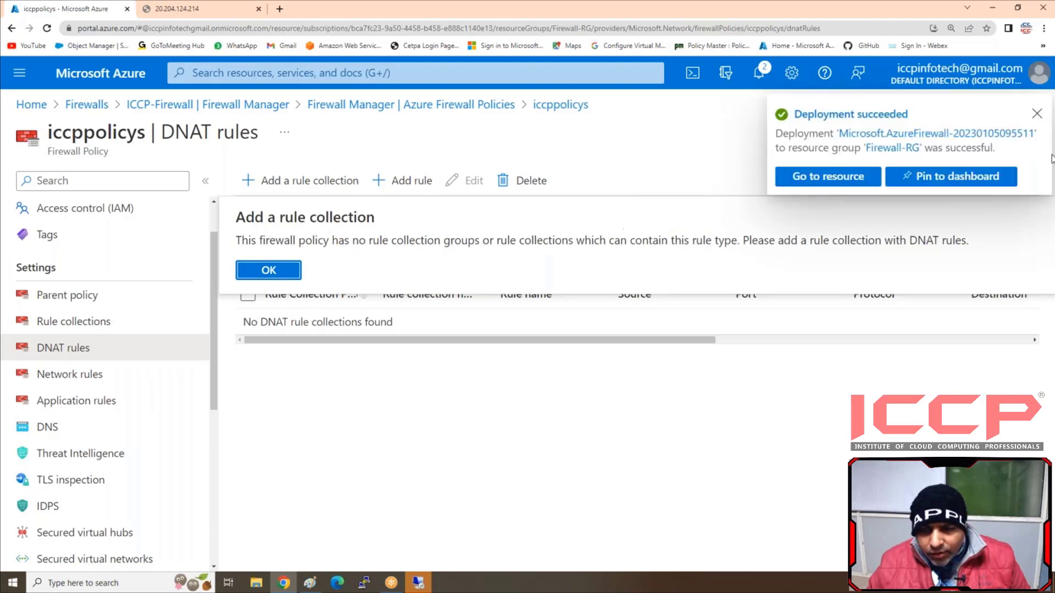
click(1036, 114)
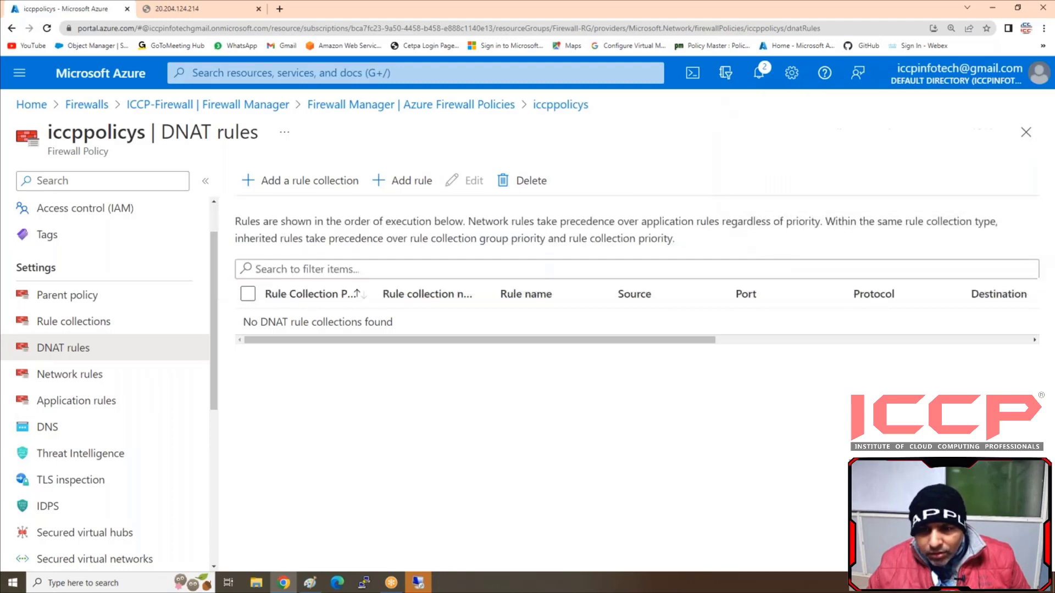
Start a DNAT rule collection named Allow-RDP with priority 100 in DefaultDnatRuleCollectionGroup
click(311, 181)
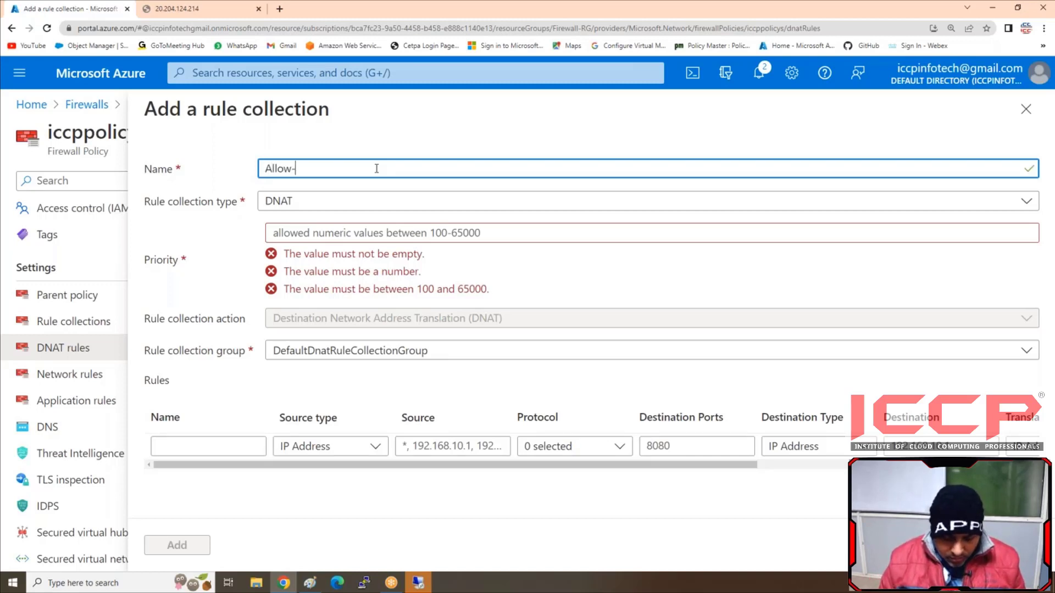
text(RDP)
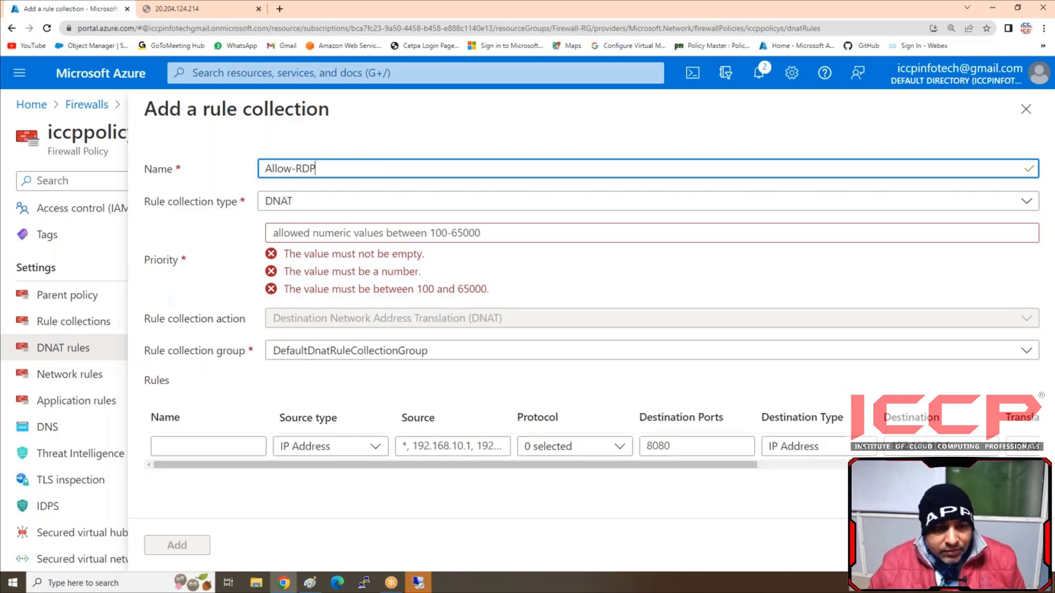
click(366, 231)
text(100)
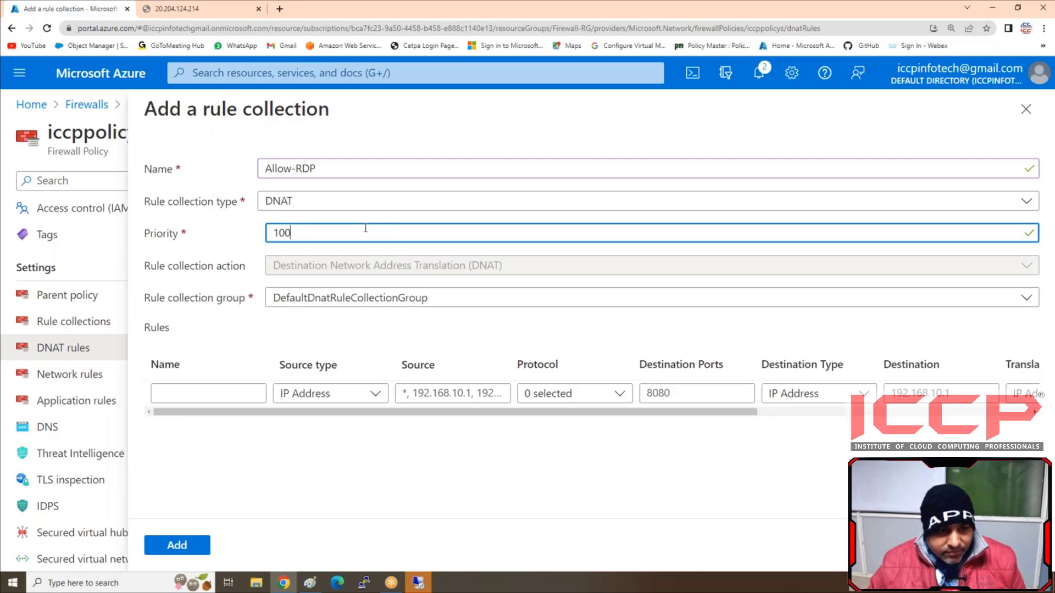
click(477, 300)
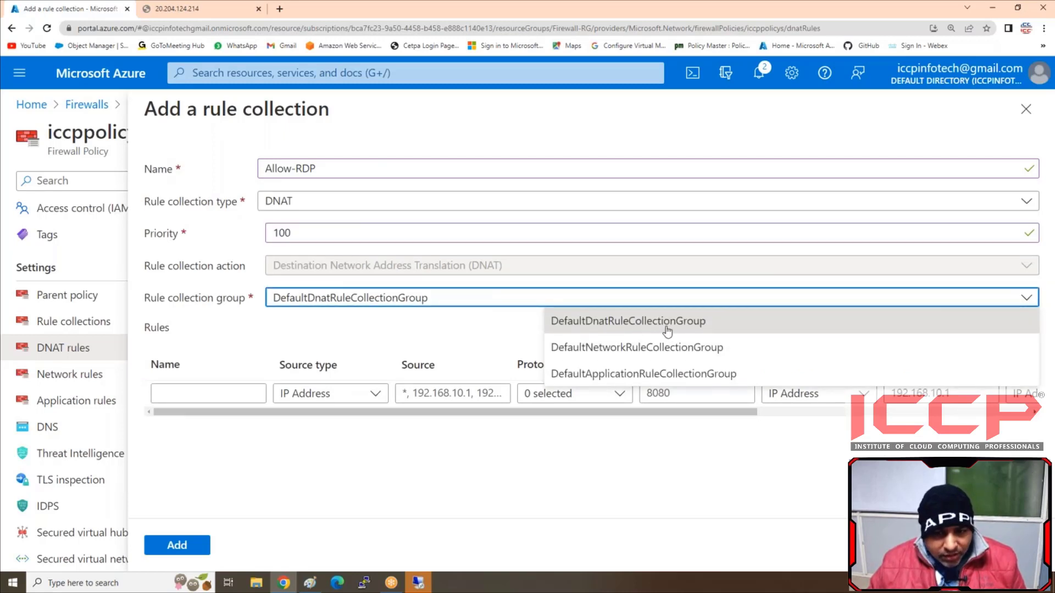
click(700, 329)
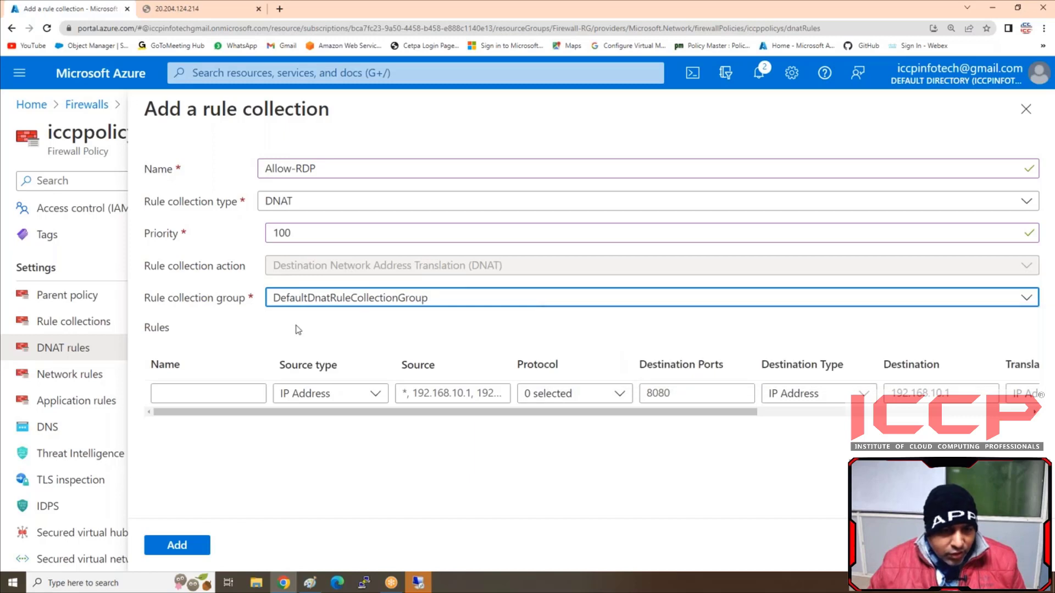
Name the first rule in the collection Allow-RDP
click(194, 394)
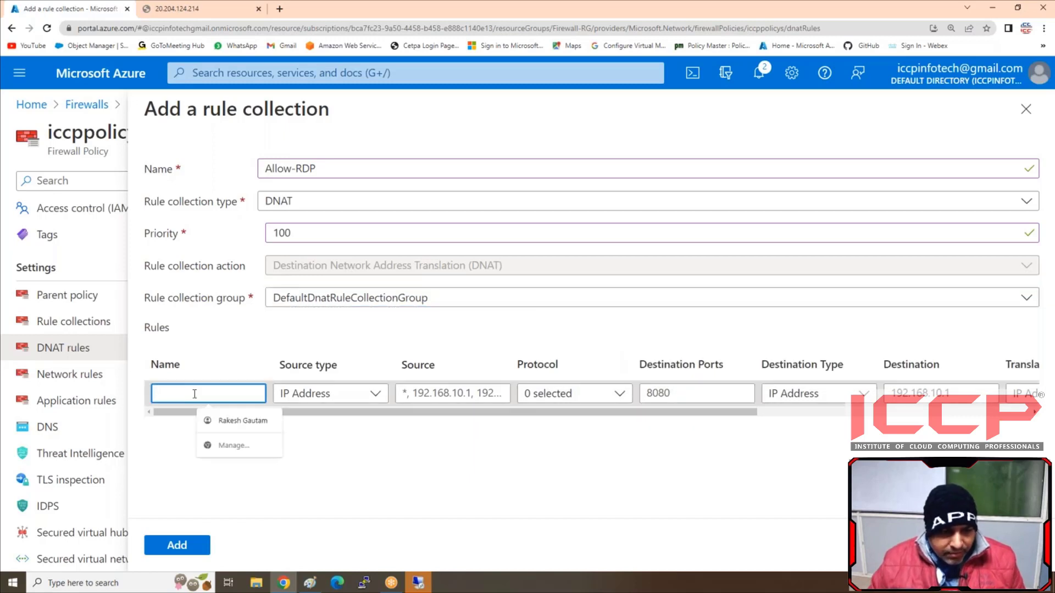
text(RD)
key(BackSpace)
key(BackSpace)
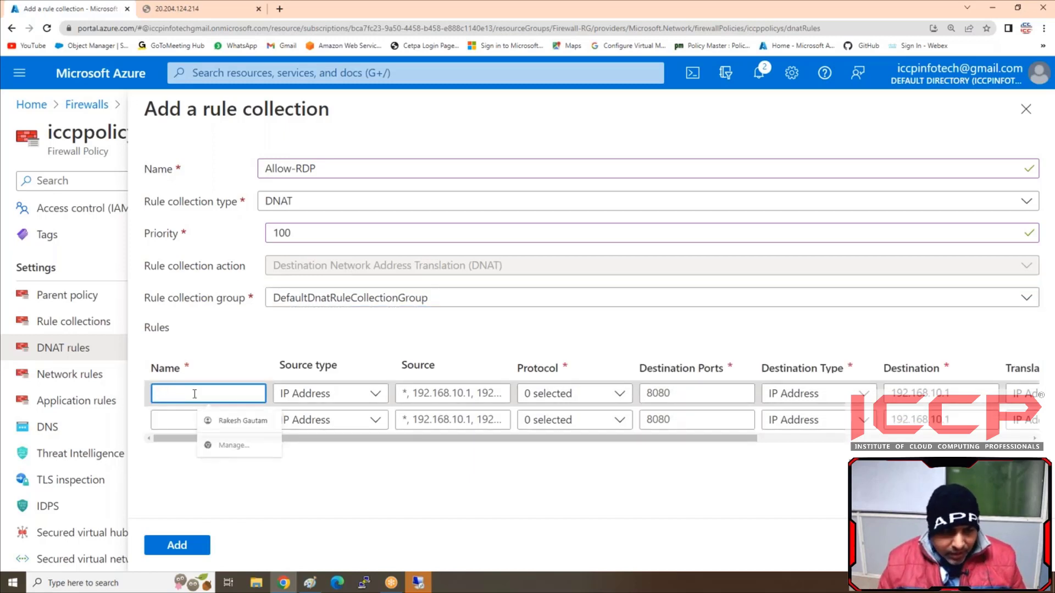
text(Al)
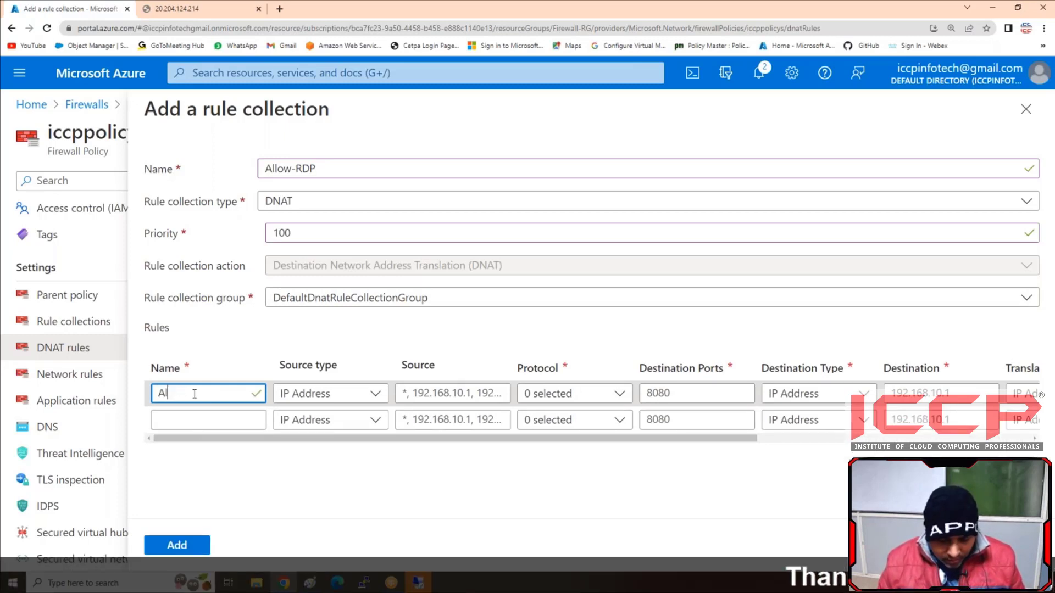
text(low-RDP)
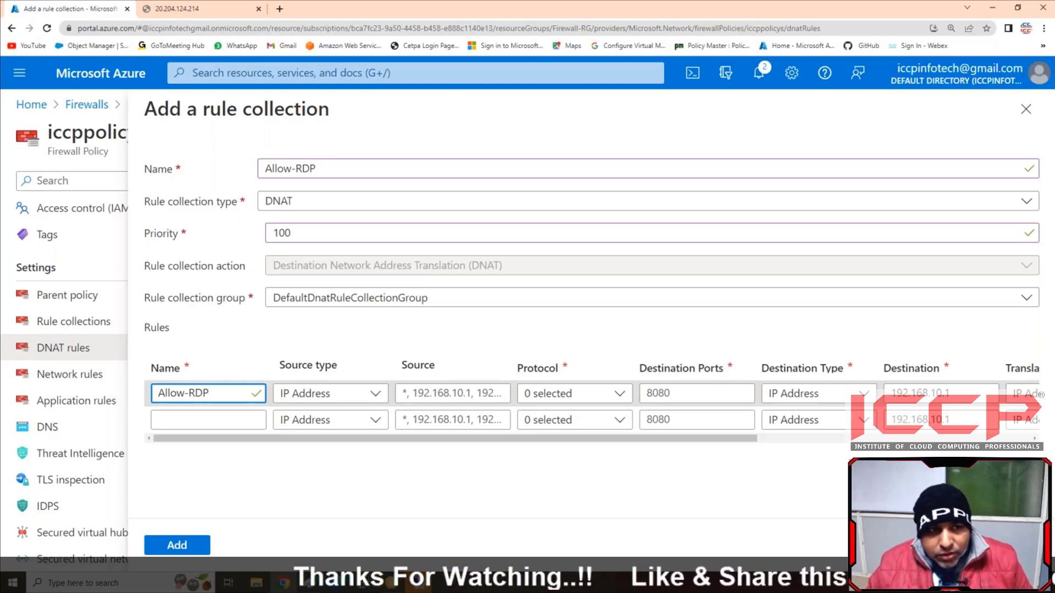
Keep the rule's source type as IP Address and paste 20.204.124.214 as its source
click(356, 399)
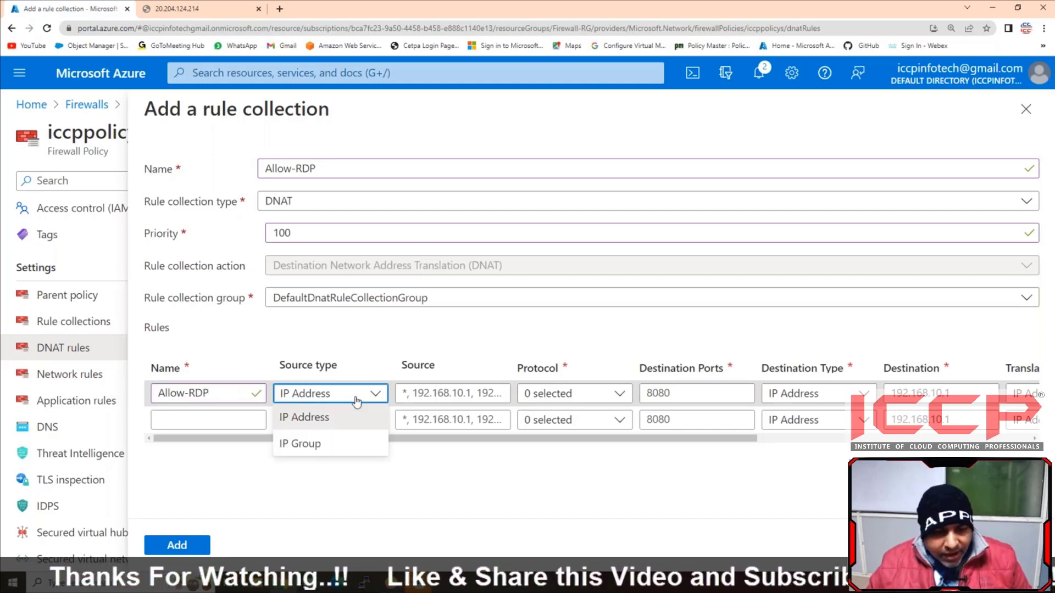
click(367, 400)
click(424, 394)
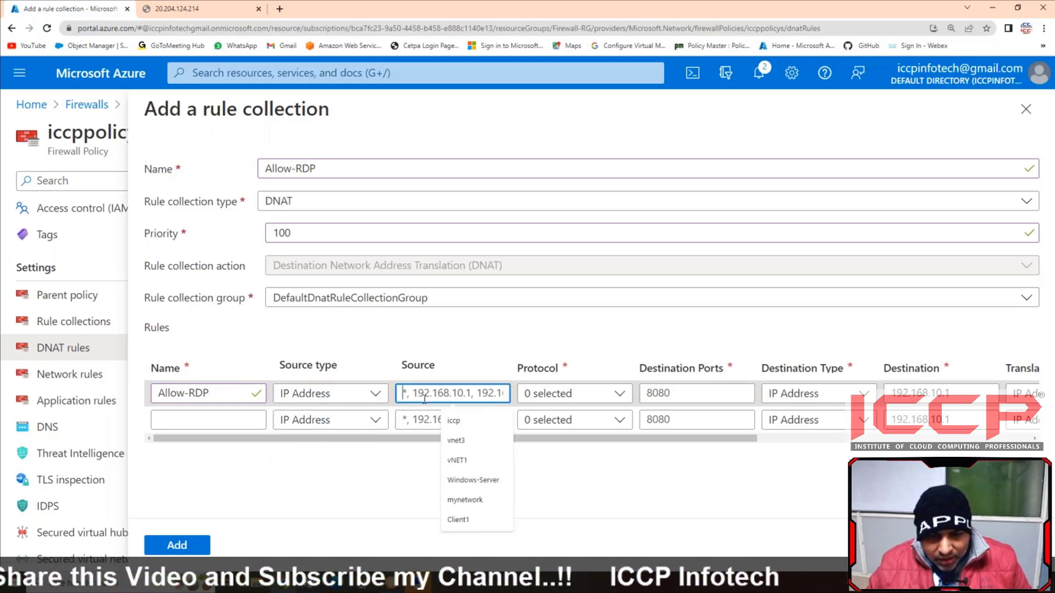
right_click(423, 399)
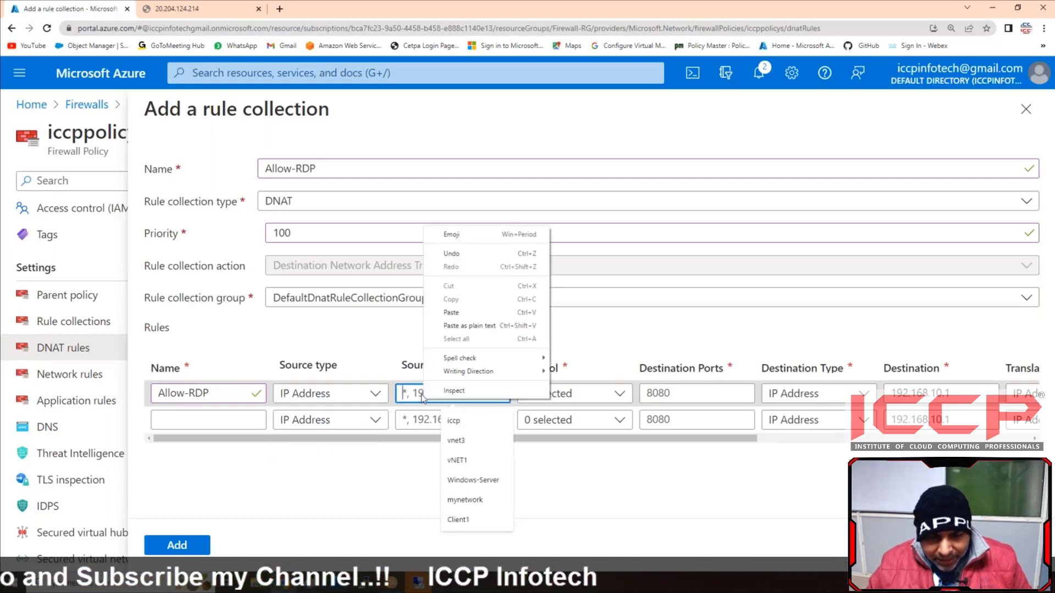
click(452, 312)
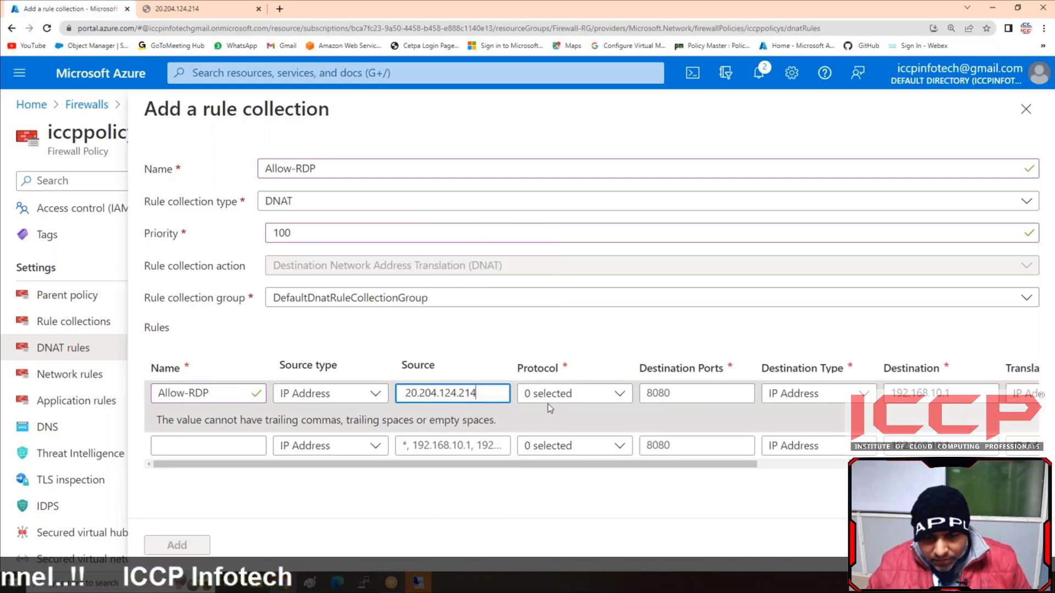
Set the Allow-RDP rule's protocol to TCP and its destination port to 80
click(549, 395)
click(555, 419)
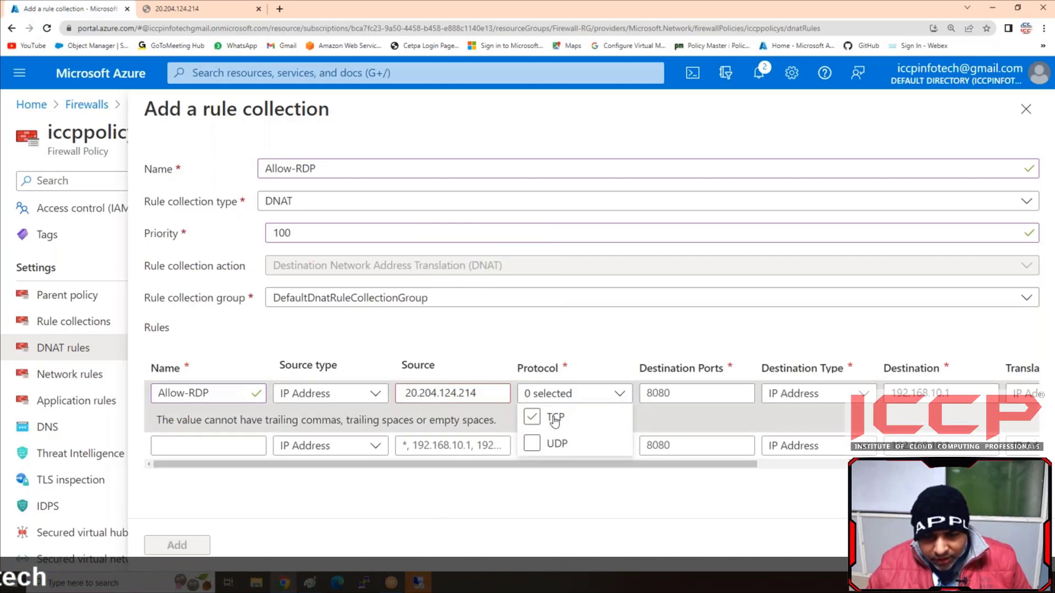
click(688, 394)
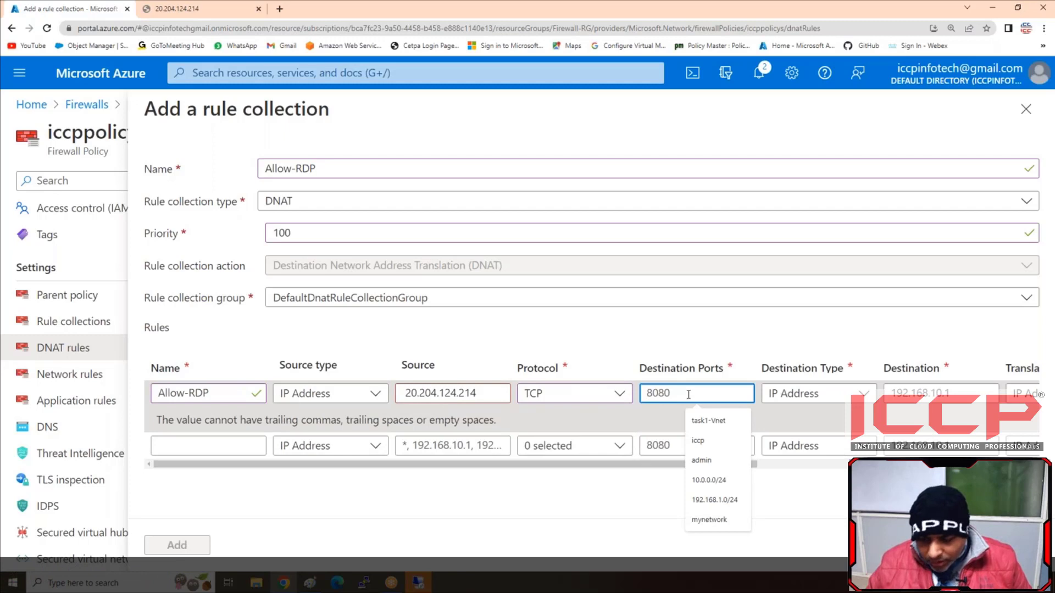
text(80)
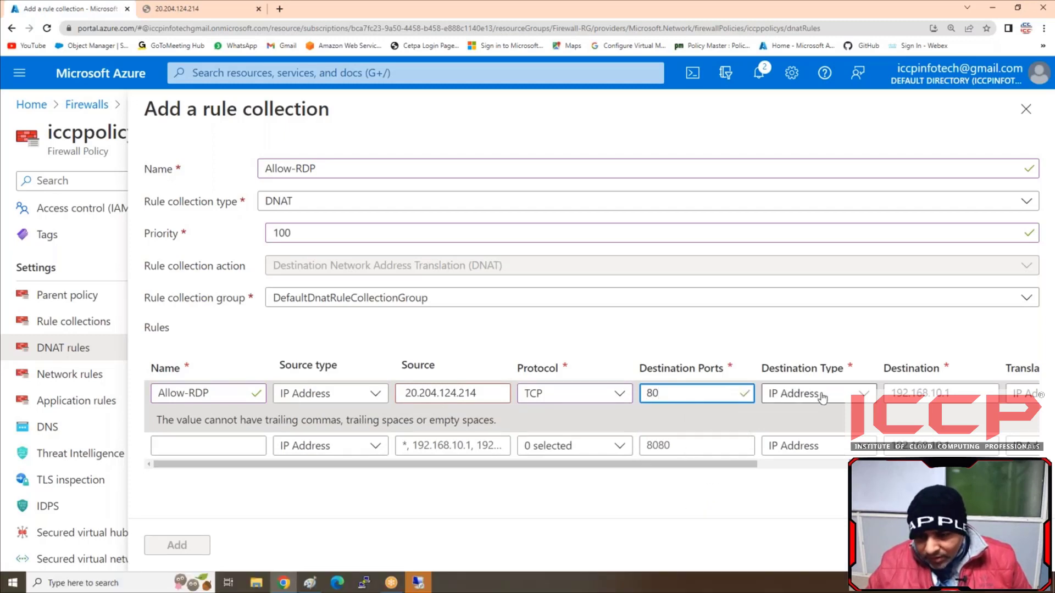
Open the Azure home page in a new browser tab and look up the Webserver virtual machine's private IP address
click(963, 393)
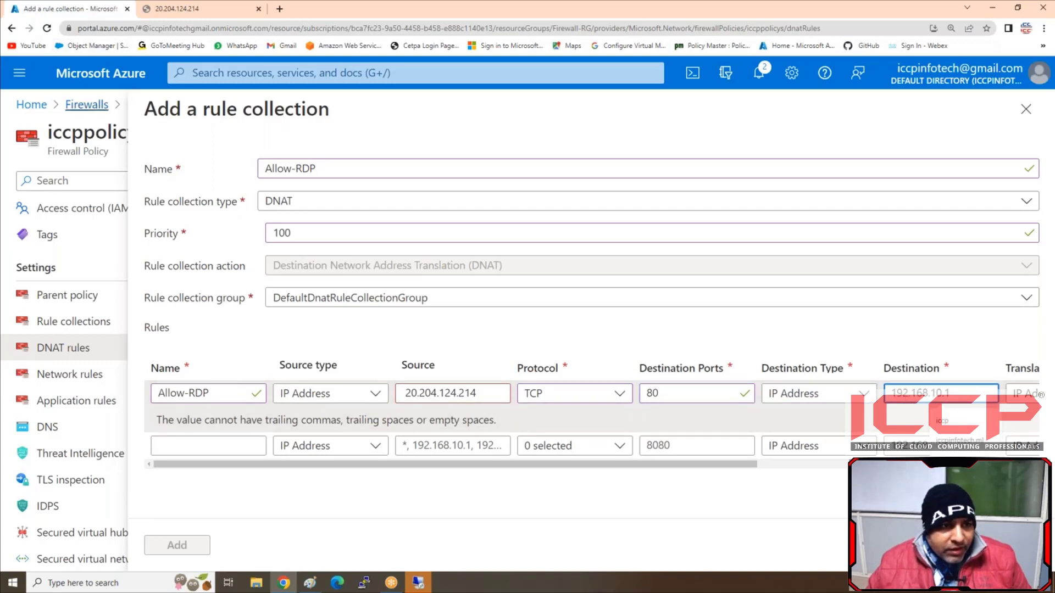
right_click(33, 105)
click(72, 112)
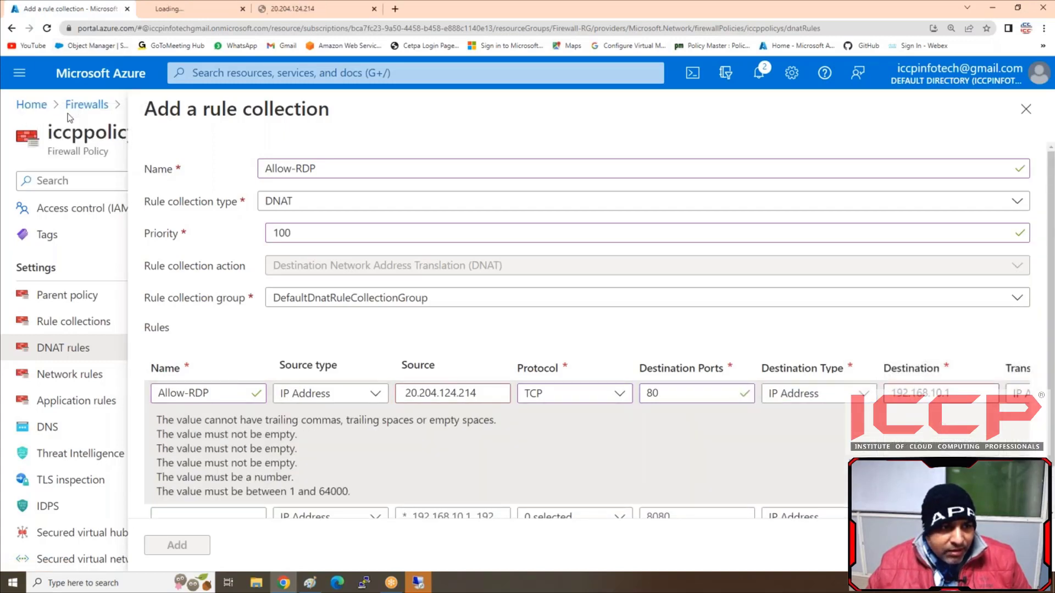
click(194, 9)
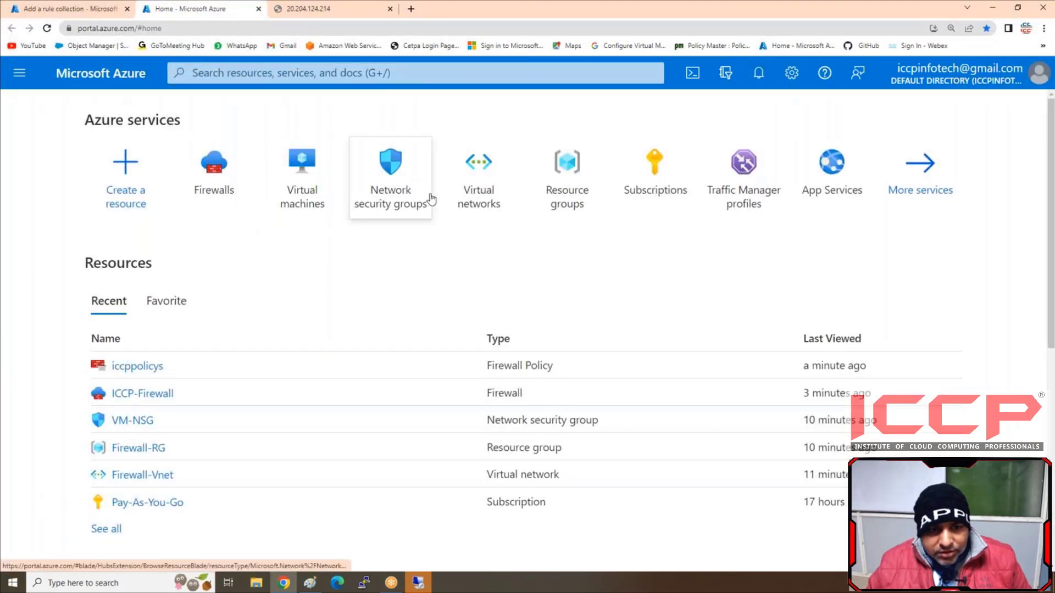
click(311, 207)
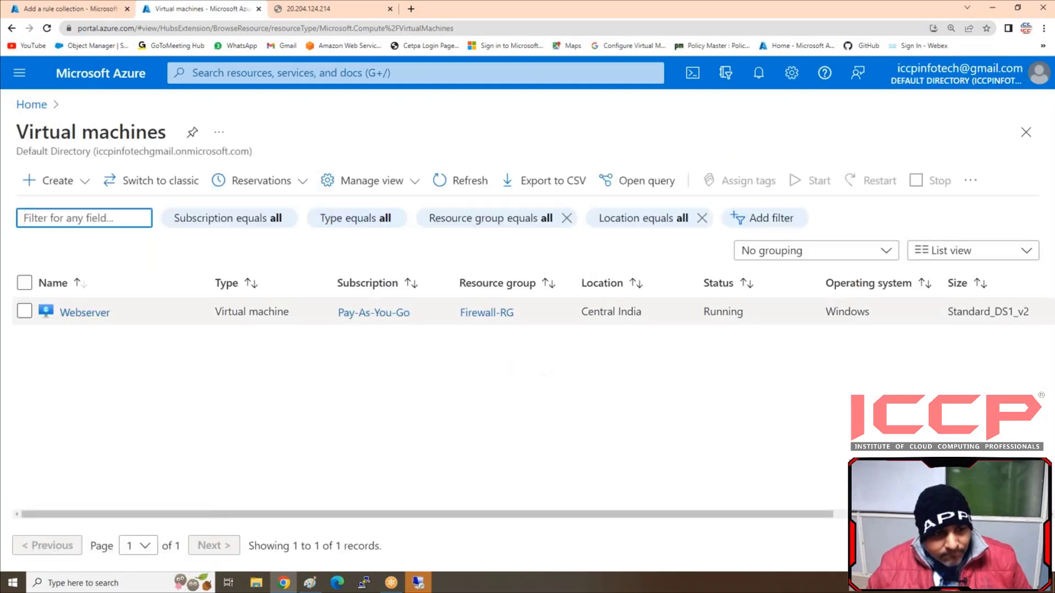
click(67, 315)
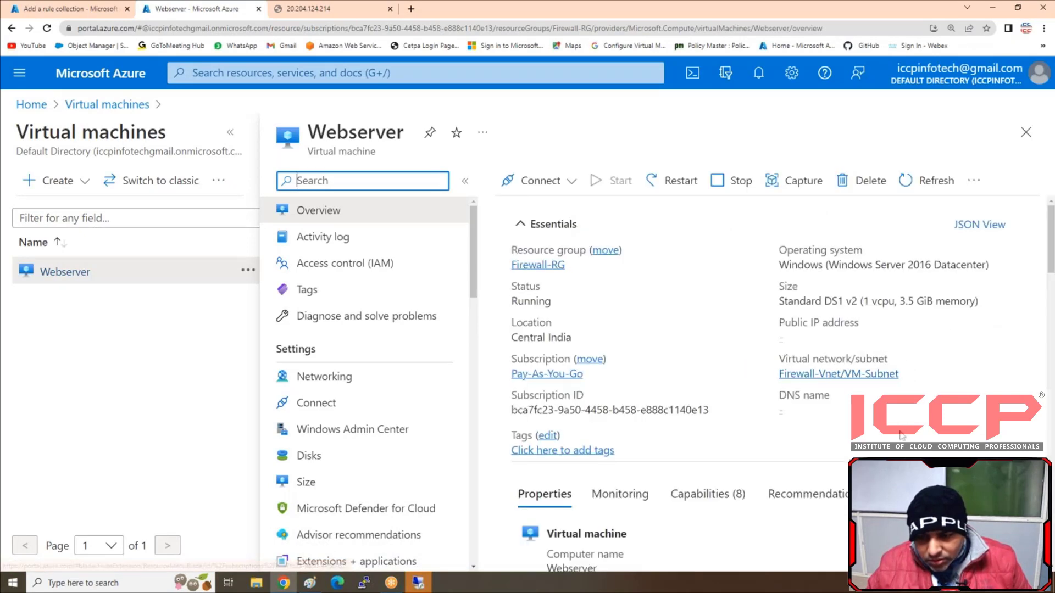
scroll(901, 431, down, 5)
scroll(696, 413, down, 5)
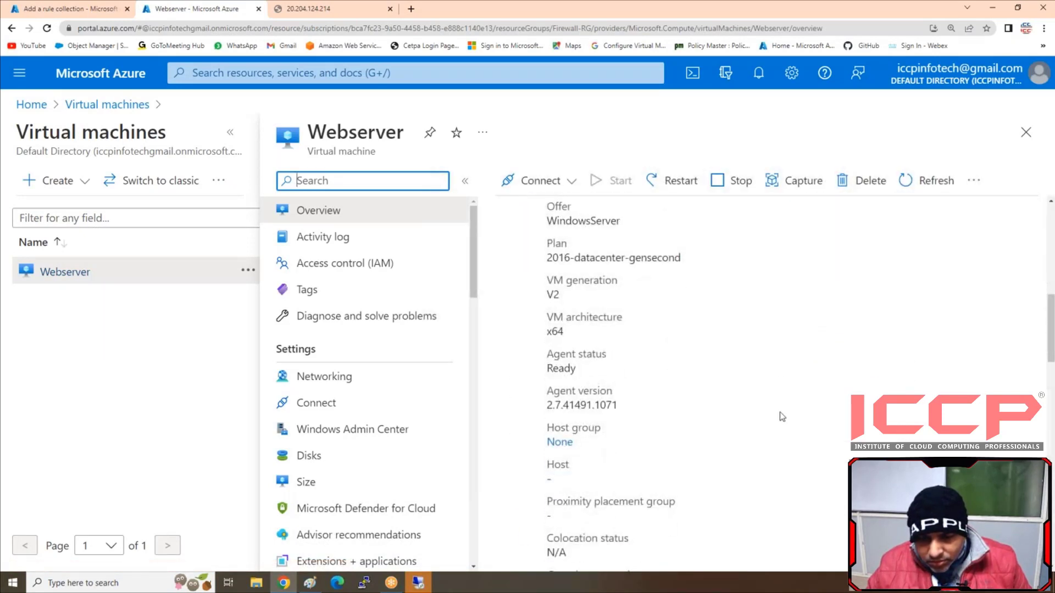
scroll(698, 413, down, 8)
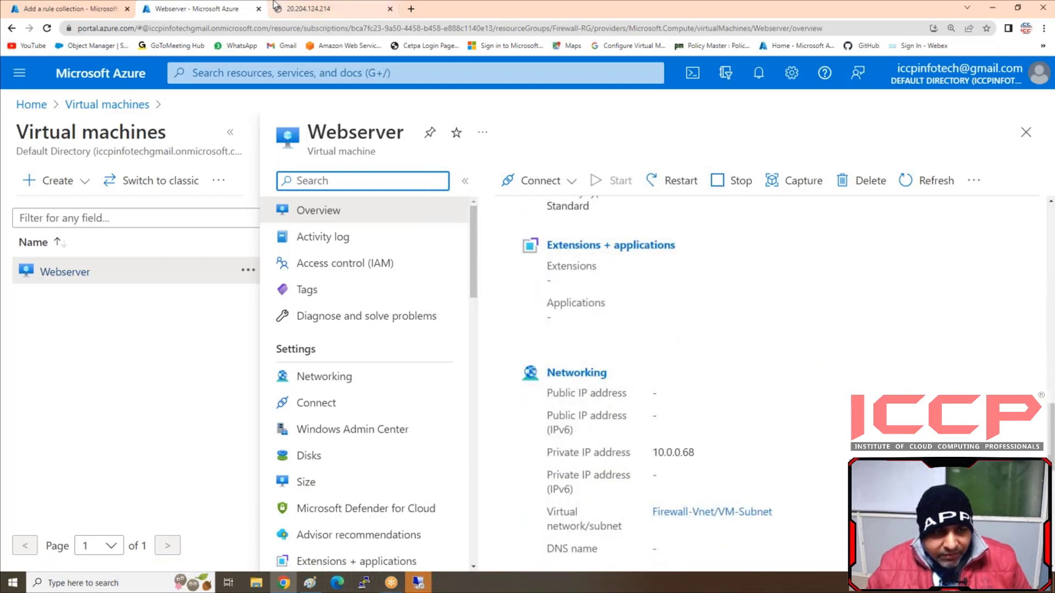
Return to the rule collection form and enter 10.0.0.68 as the rule's destination
click(110, 7)
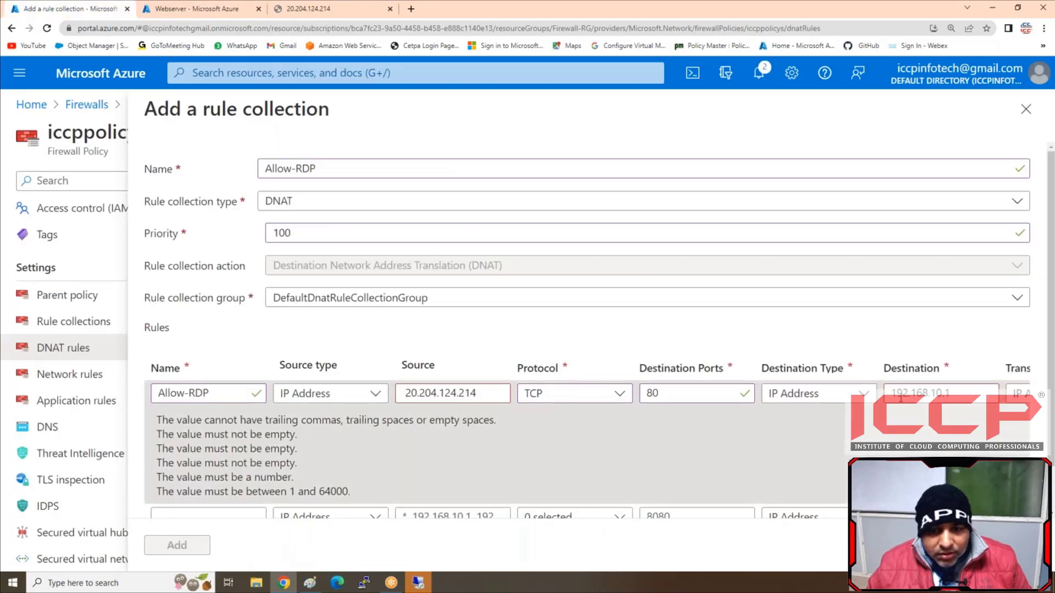
click(914, 395)
text(10.0.0.68)
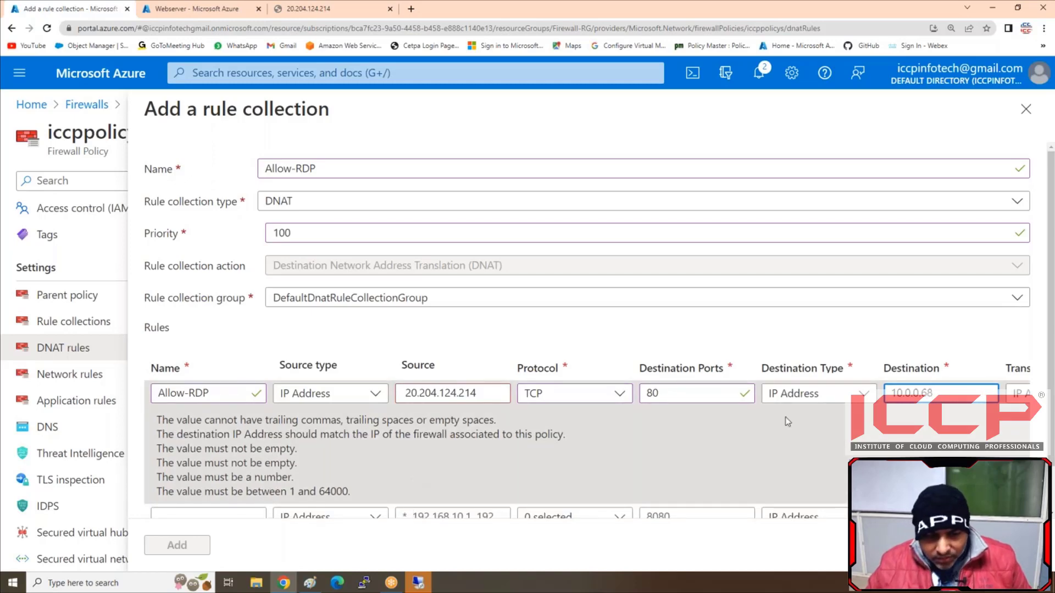
Set the rule's translated type to IP Address and paste 20.204.124.214 as the translated address
scroll(714, 439, down, 1)
drag(652, 485, 978, 493)
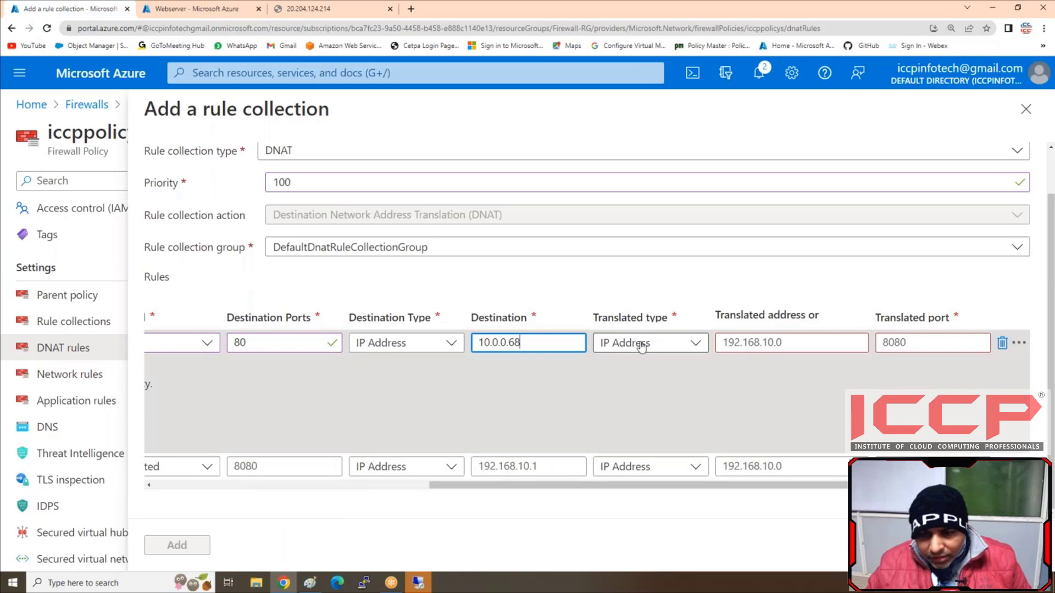
click(694, 343)
click(655, 365)
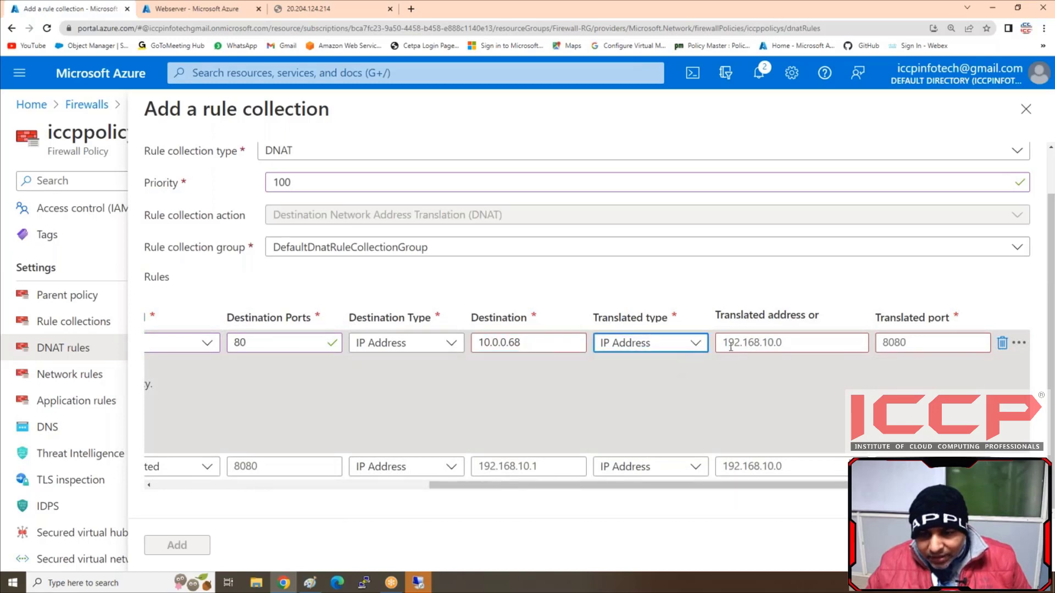
right_click(731, 345)
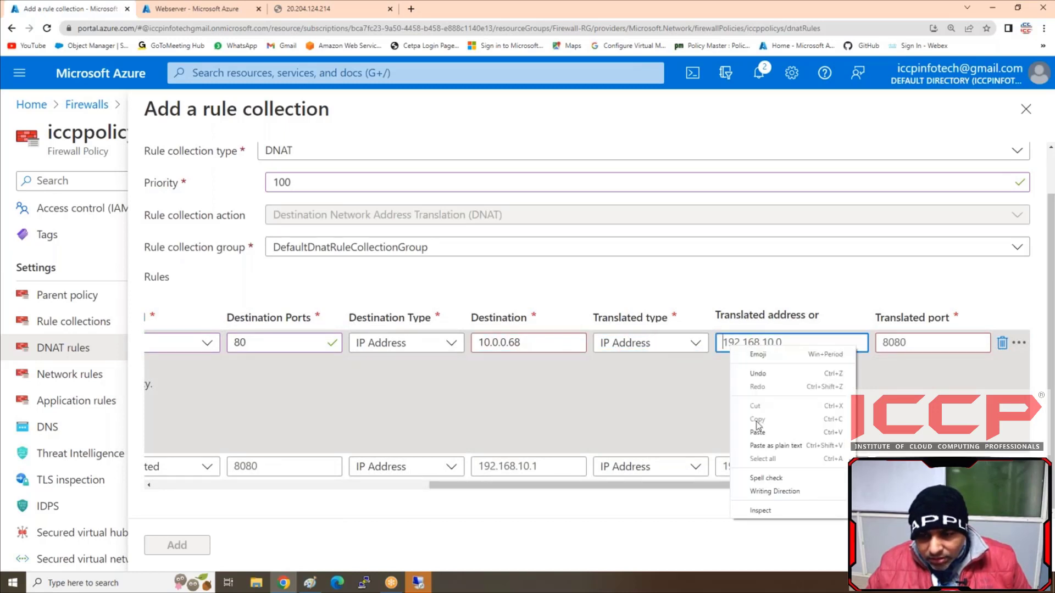
click(767, 434)
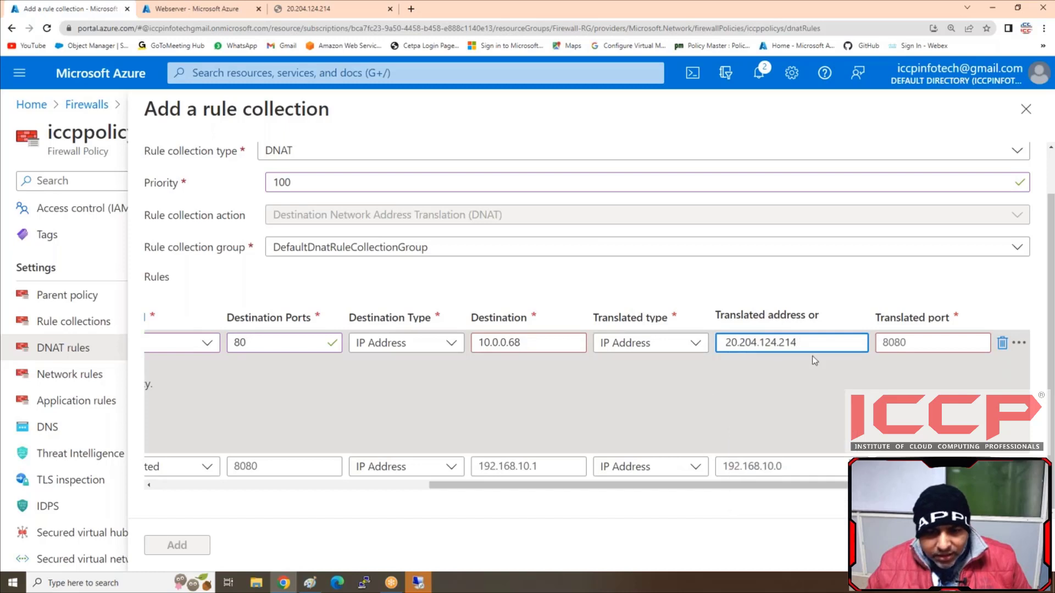
Set the Allow-RDP rule's translated port to 80
double_click(889, 344)
text(80)
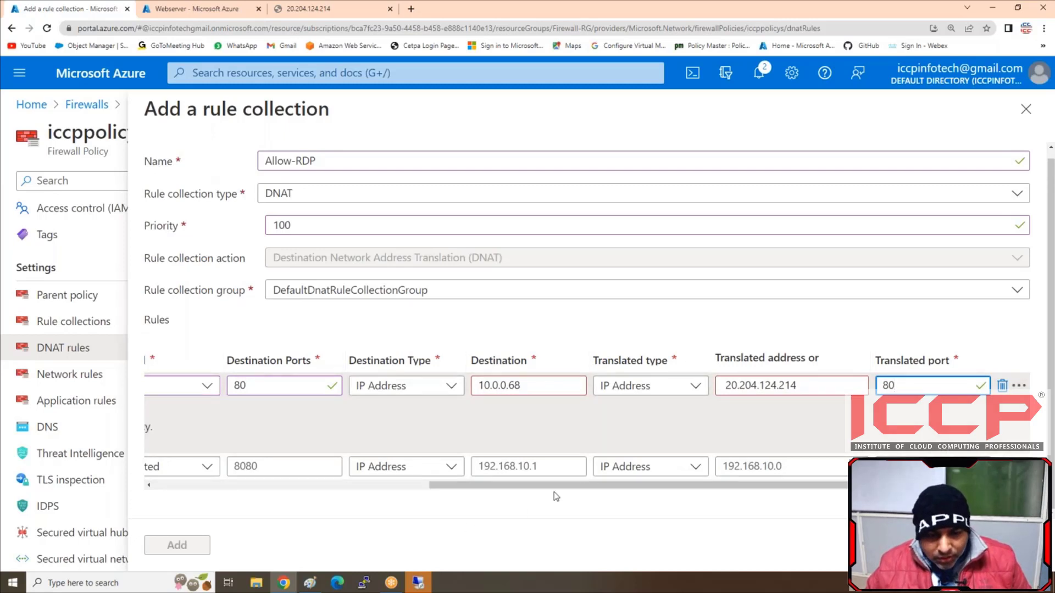
Change the Allow-RDP rule's destination port to 3389, keeping TCP as its protocol
drag(555, 491, 223, 482)
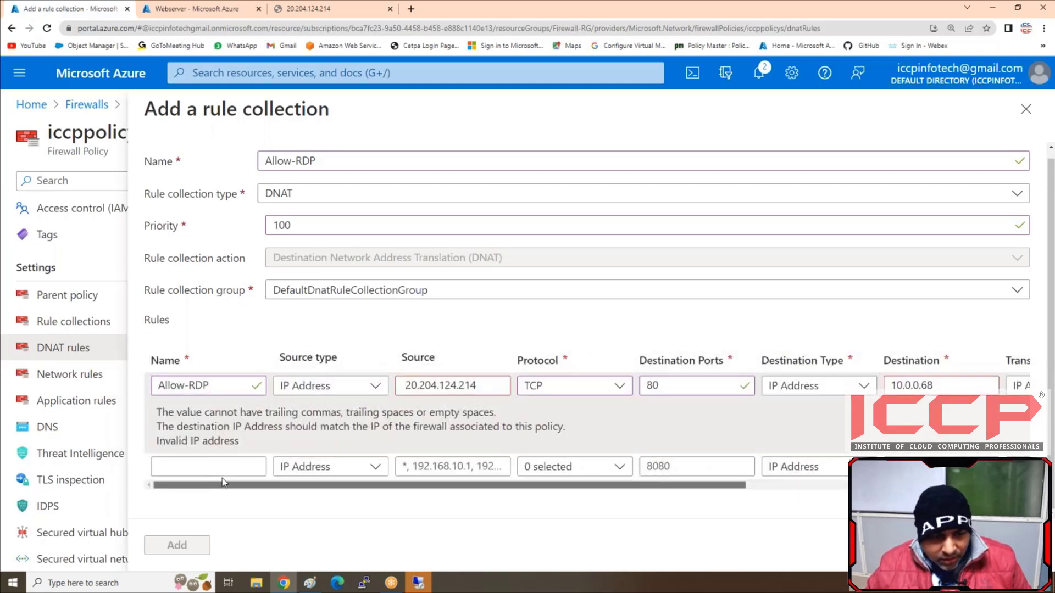
click(600, 392)
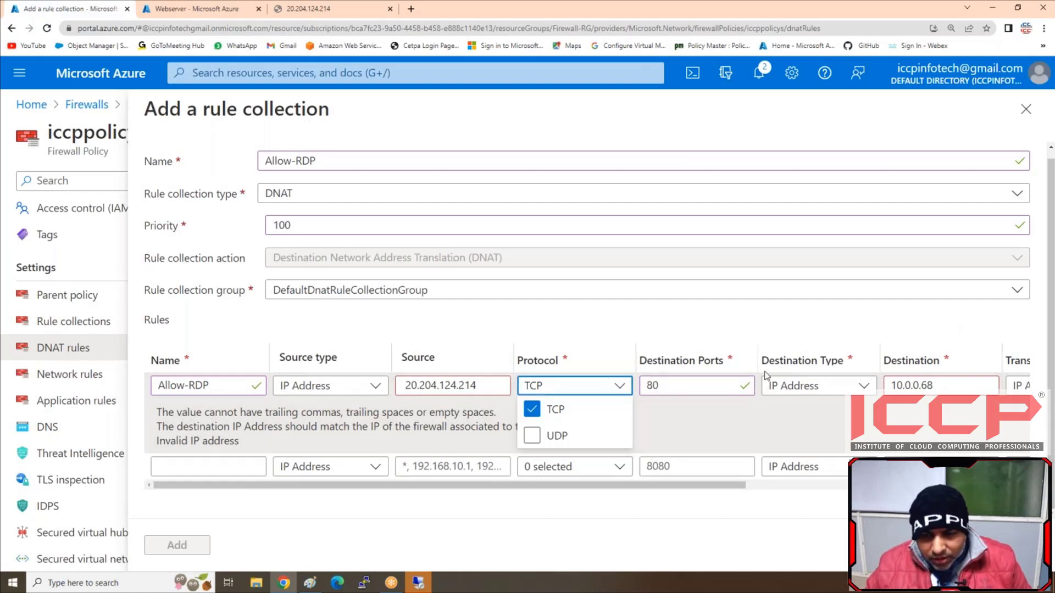
click(694, 386)
text(80)
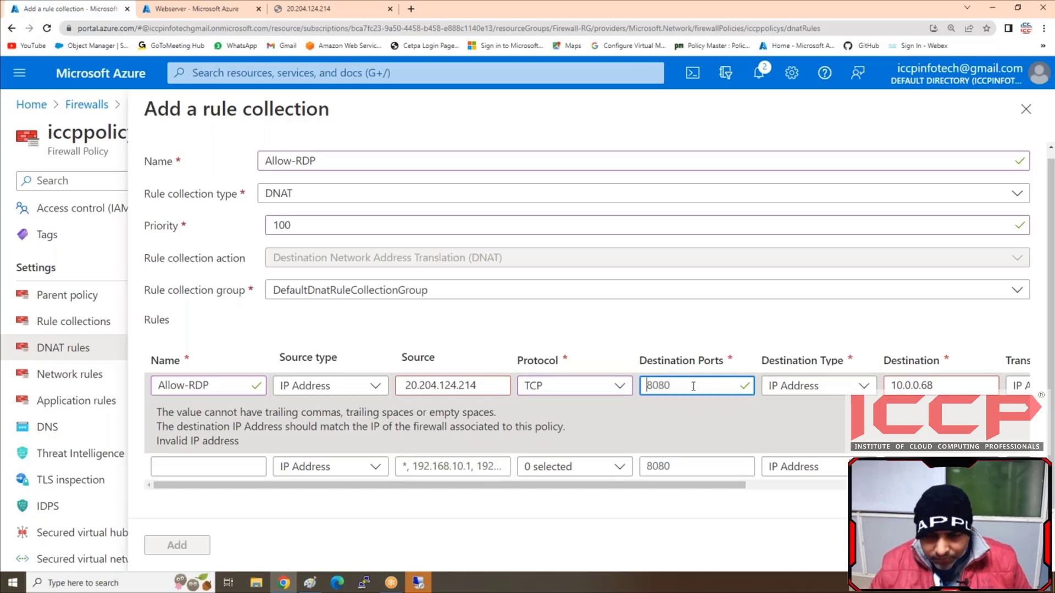
key(BackSpace)
key(BackSpace)
key(BackSpace)
key(BackSpace)
text(3389)
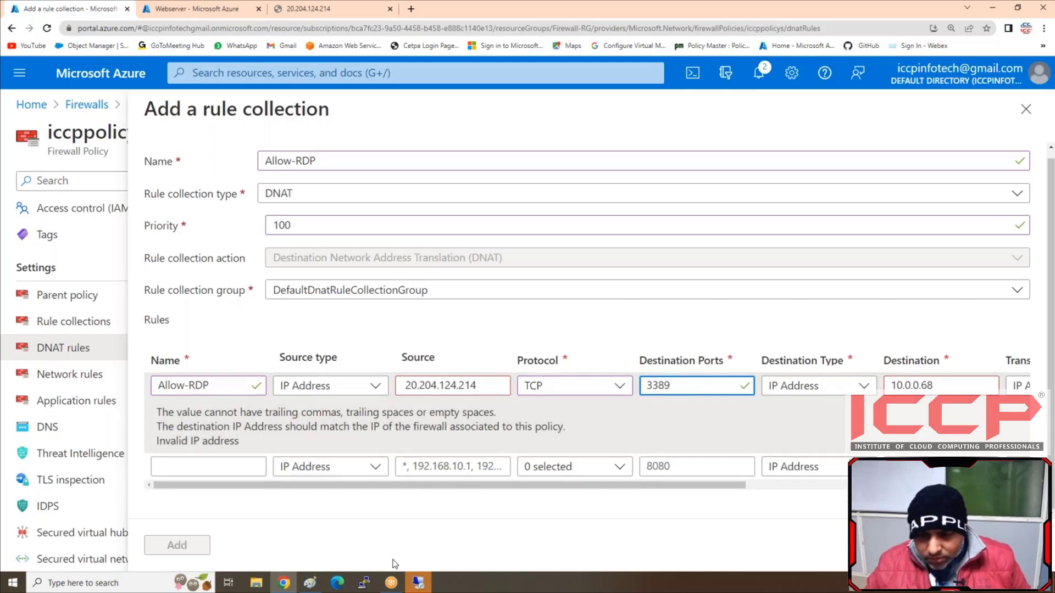
Change the Allow-RDP rule's translated port to 3389
drag(460, 490, 735, 487)
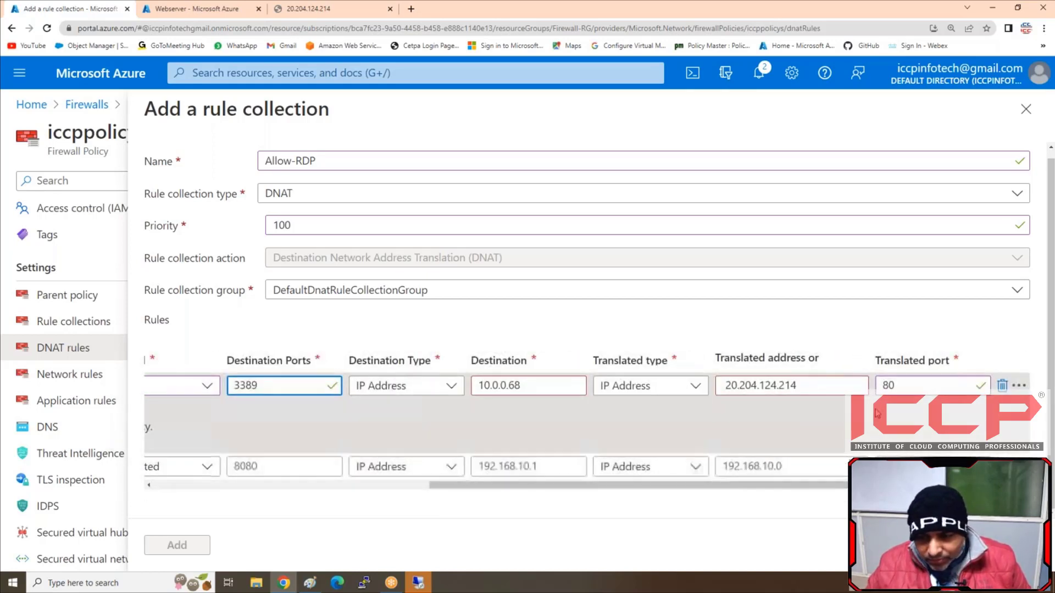
click(895, 386)
text(080)
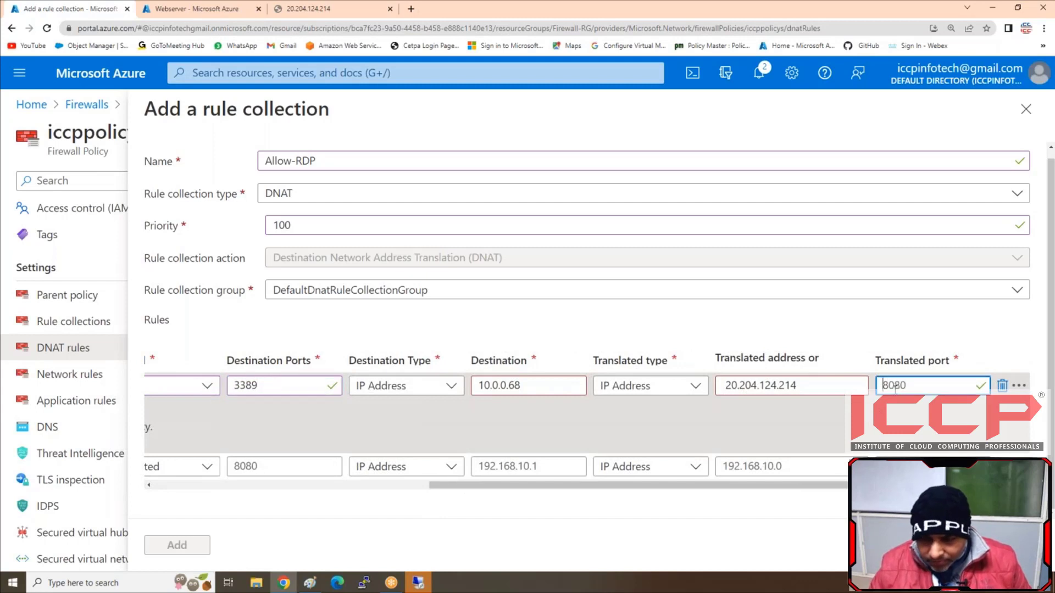
key(BackSpace)
key(BackSpace)
key(BackSpace)
key(BackSpace)
text(3389)
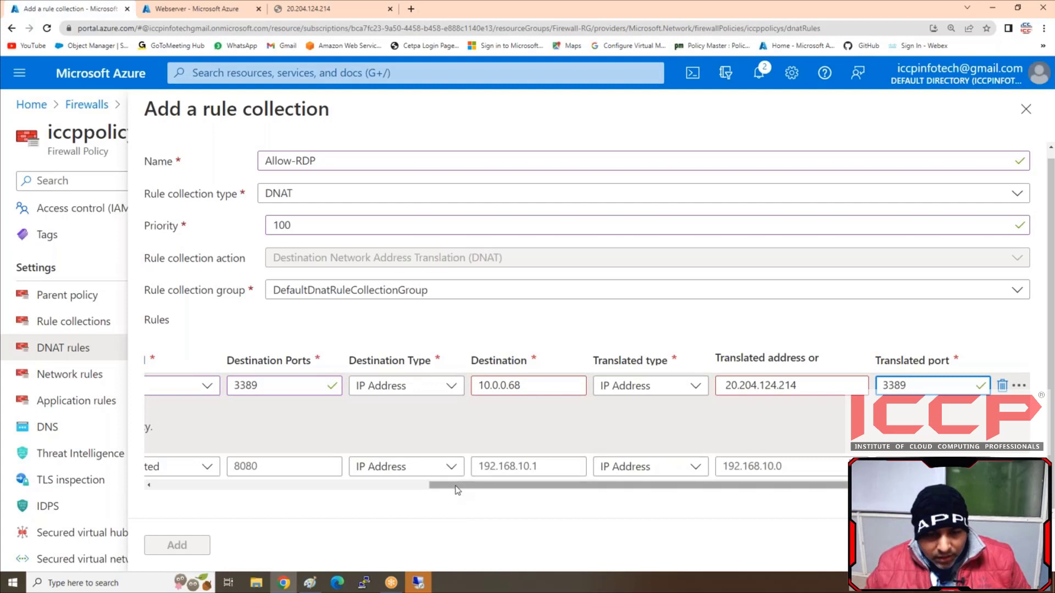
Copy the IP address from the Allow-RDP rule's source and replace the source with *
drag(455, 486, 119, 465)
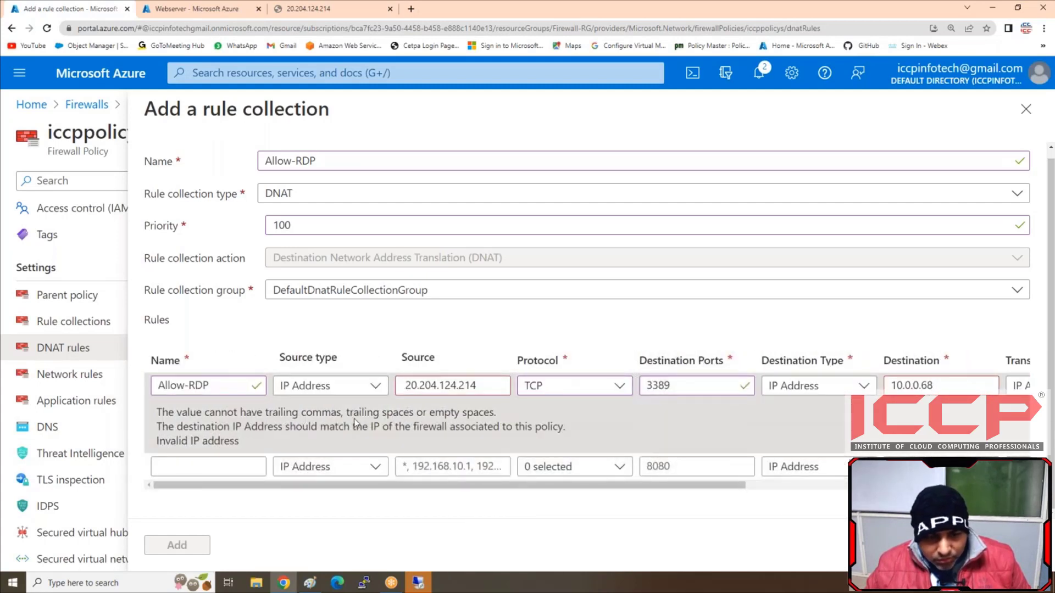
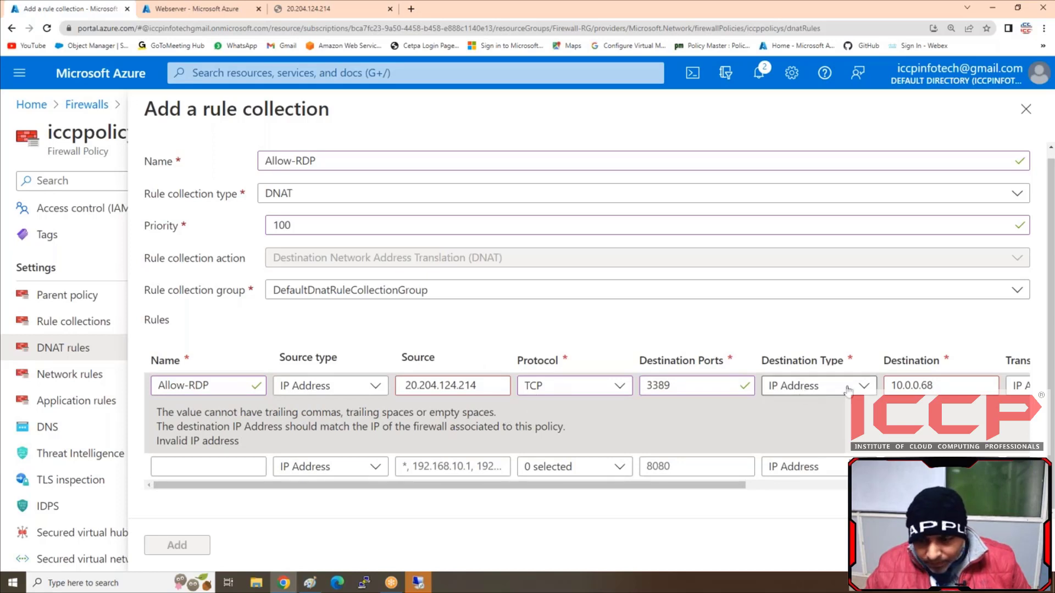
click(893, 386)
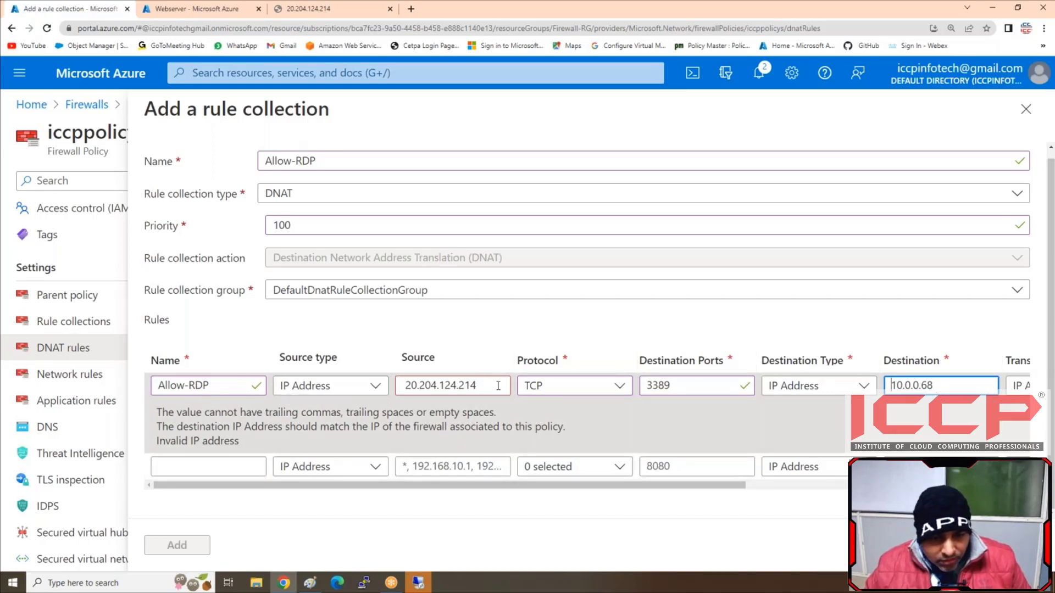
drag(491, 386, 346, 386)
click(329, 387)
drag(484, 383, 339, 385)
key(ctrl+c)
text(*)
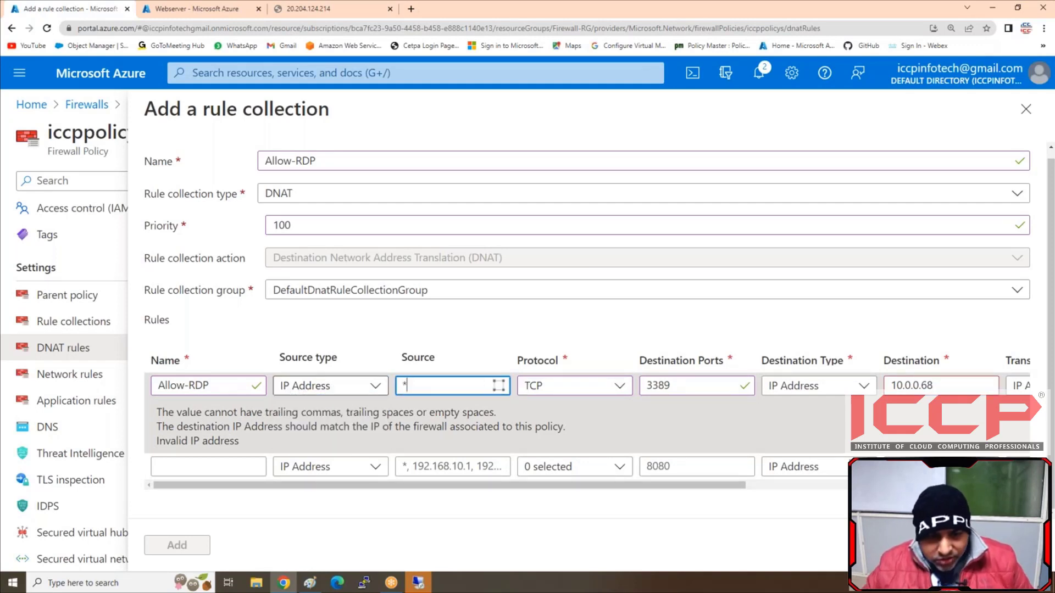
click(611, 427)
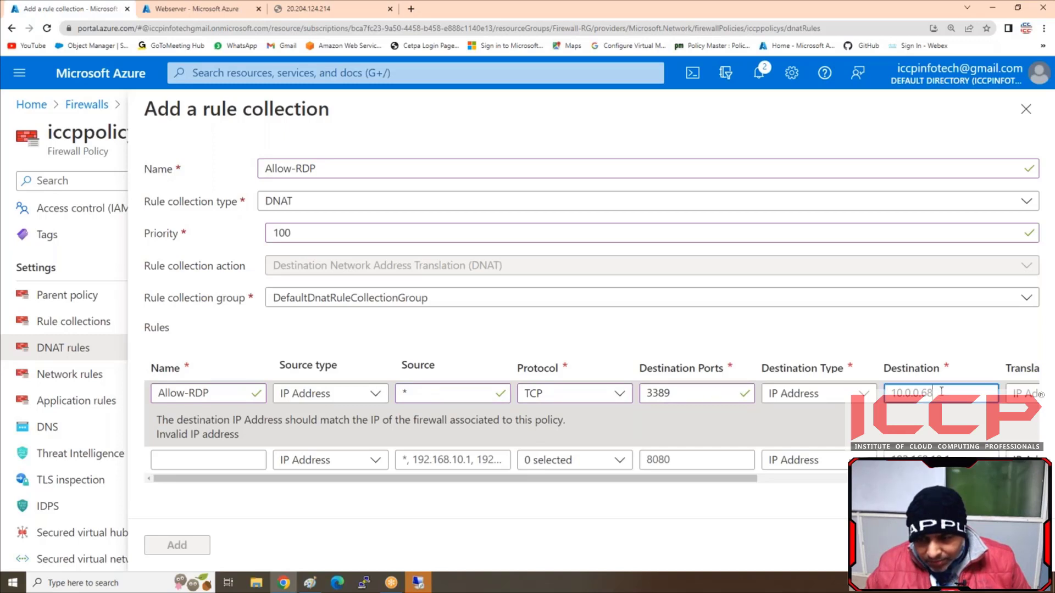
Replace the Allow-RDP rule's destination with the copied firewall address 20.204.124.214
click(860, 394)
click(947, 393)
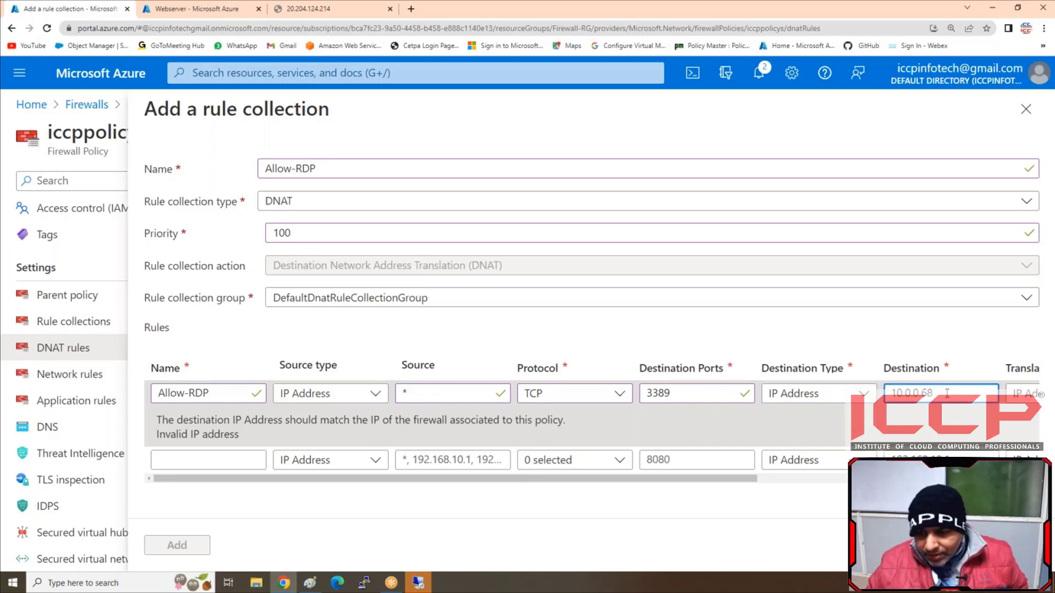
key(BackSpace)
key(BackSpace)
key(BackSpace)
key(BackSpace)
key(BackSpace)
key(BackSpace)
key(BackSpace)
key(BackSpace)
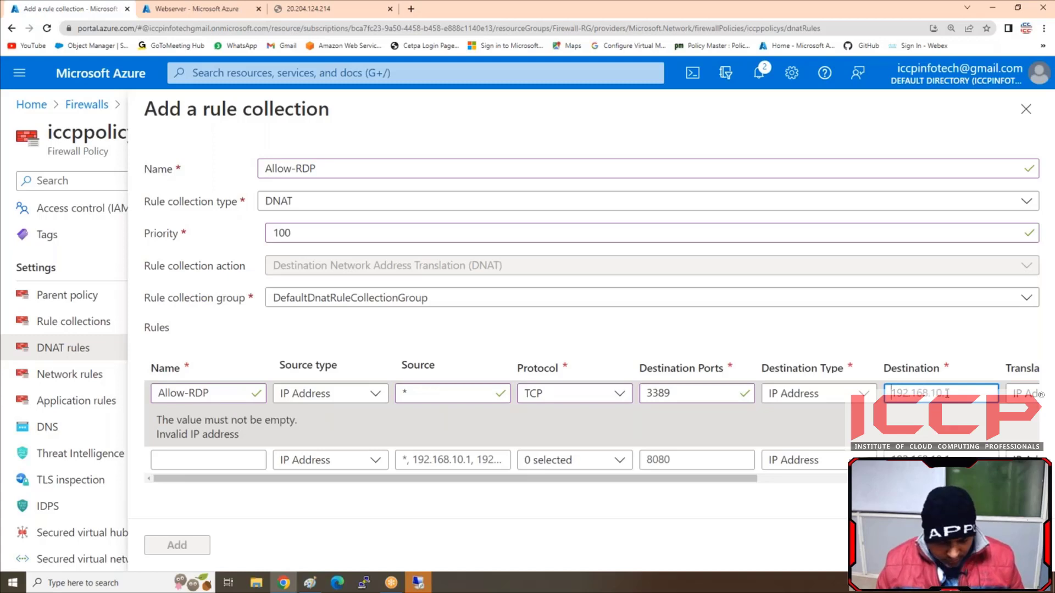
key(ctrl+v)
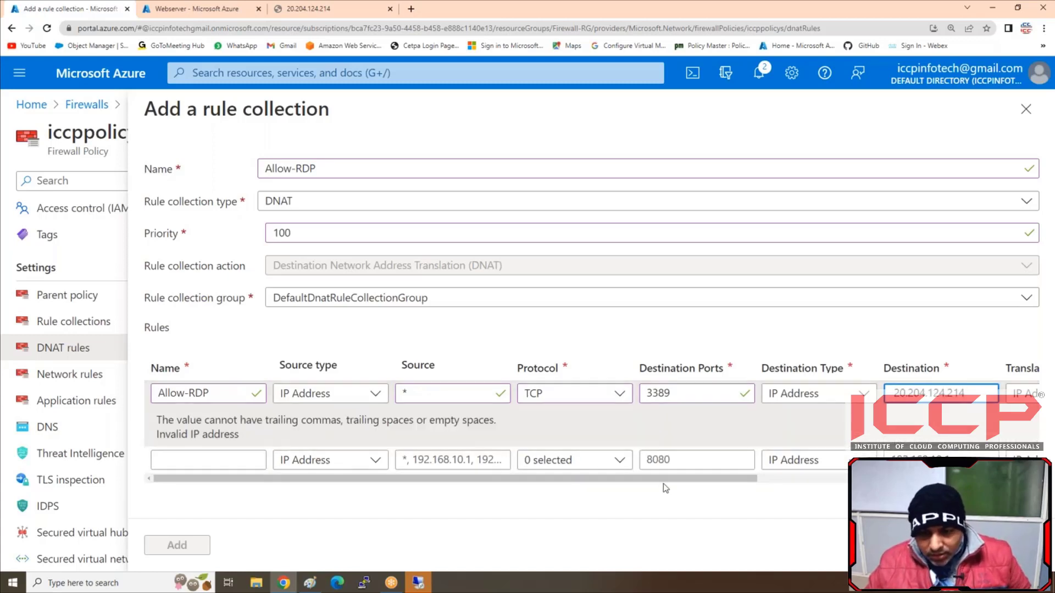
Replace the Allow-RDP rule's translated address with the Webserver's private IP address 10.0.0.68
drag(664, 479, 936, 479)
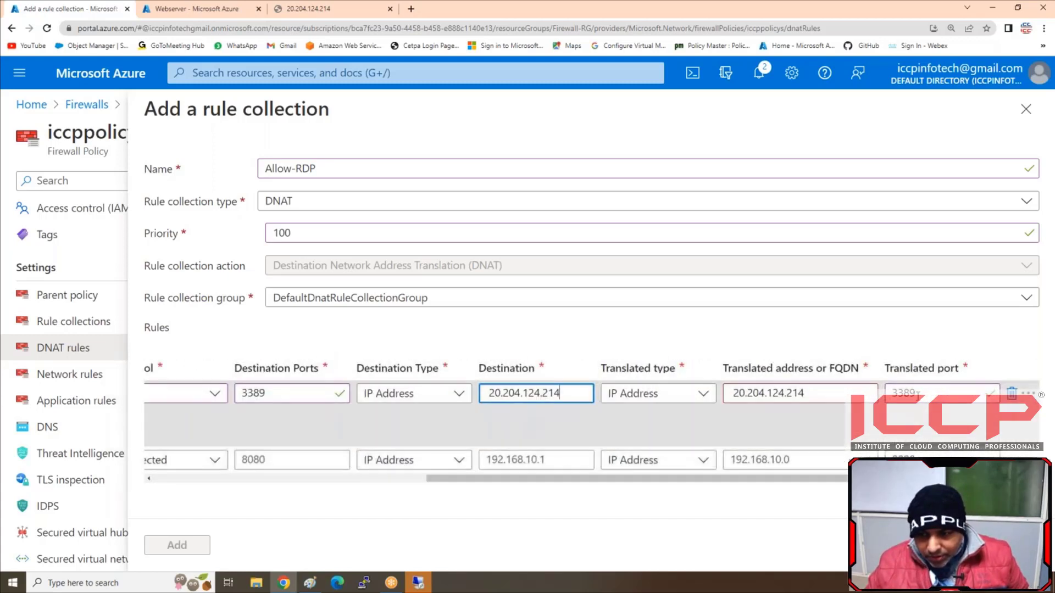
click(824, 394)
key(BackSpace)
key(BackSpace)
key(BackSpace)
key(BackSpace)
key(BackSpace)
key(BackSpace)
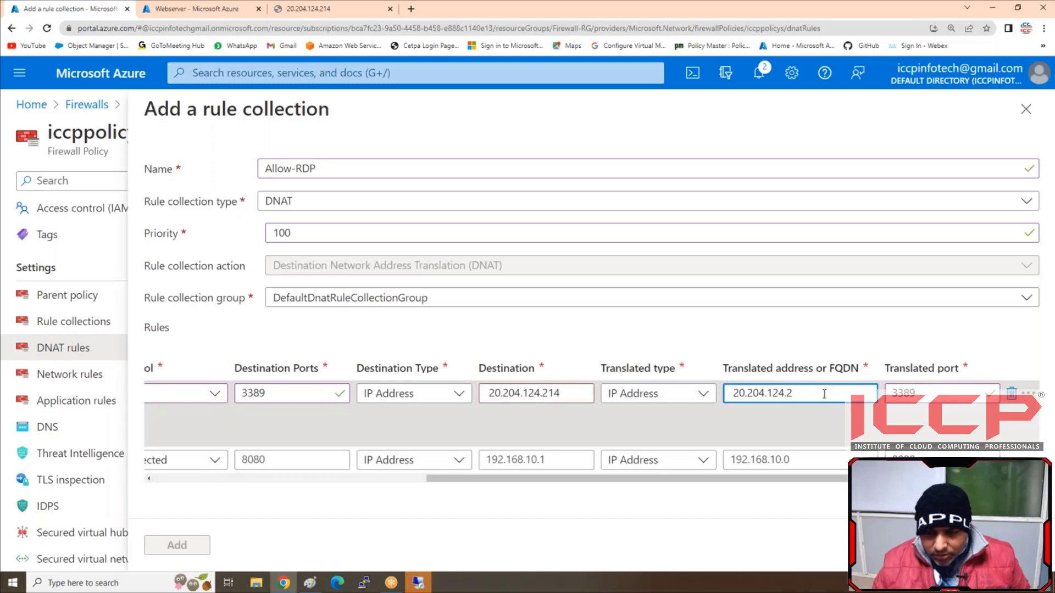
key(BackSpace)
key(BackSpace)
key(BackSpace)
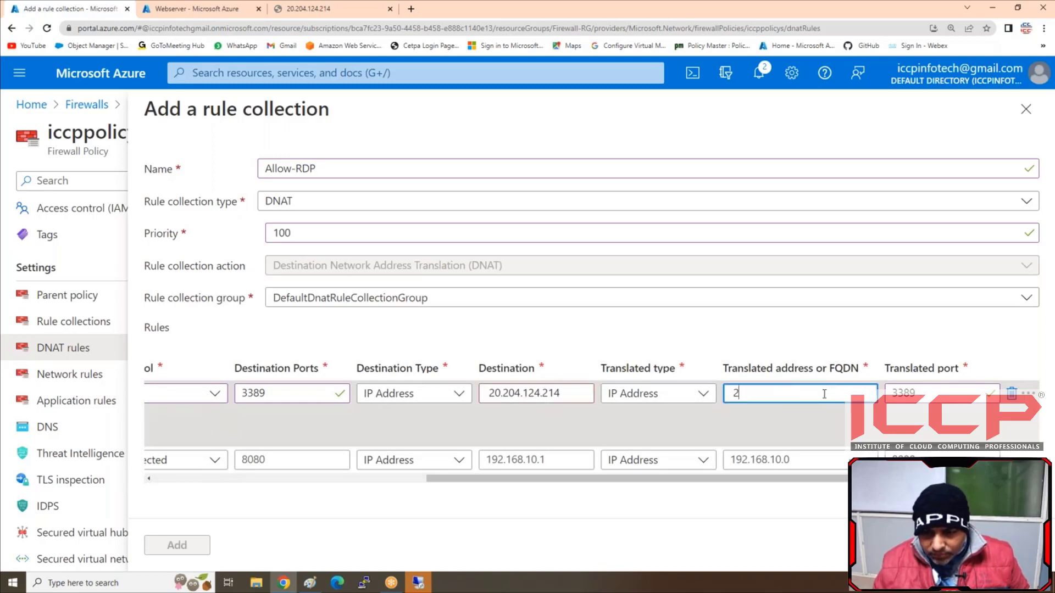
text(10.0.)
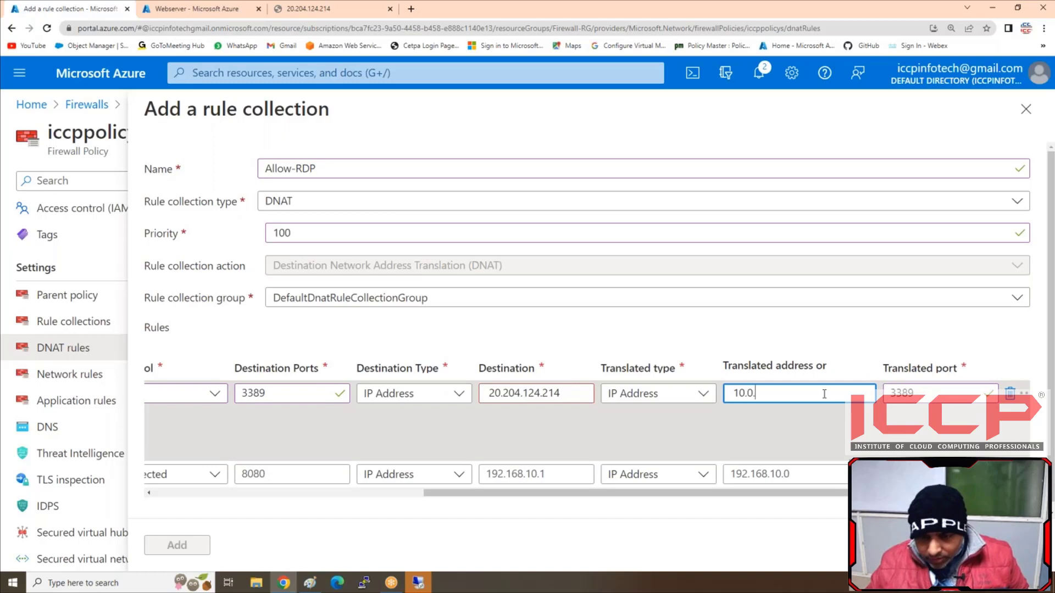
text(0.68)
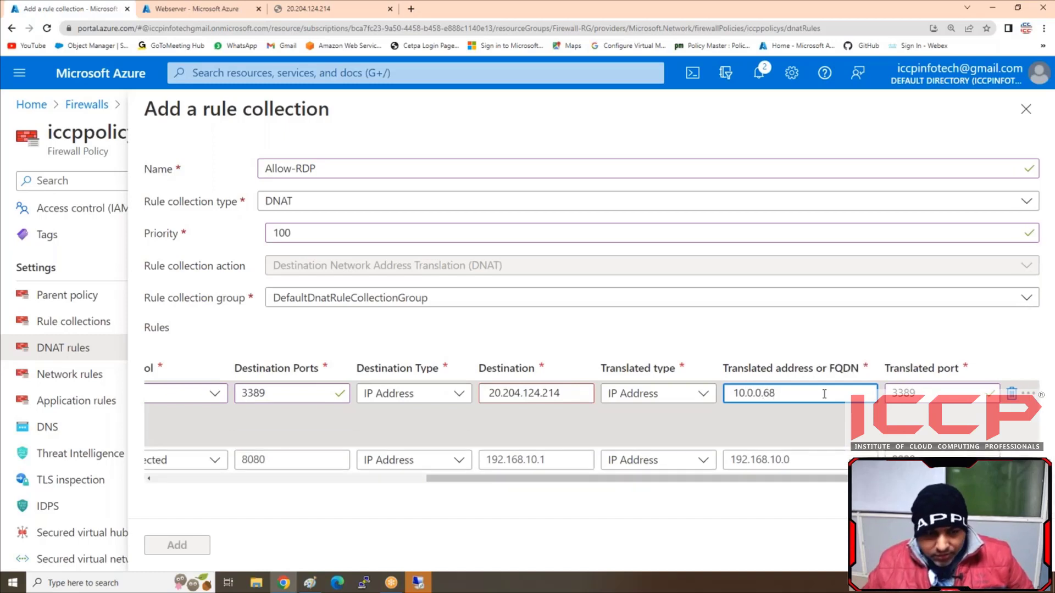
click(827, 425)
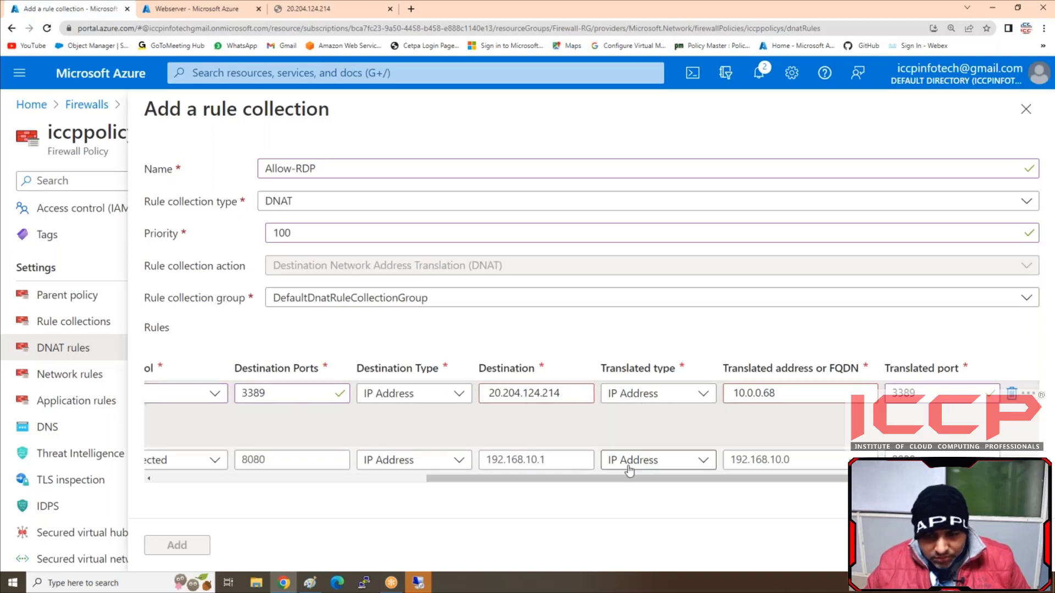
Review the Allow-RDP rule's source, protocol, ports, destination and translated address for the cause of the validation errors
drag(609, 483, 508, 479)
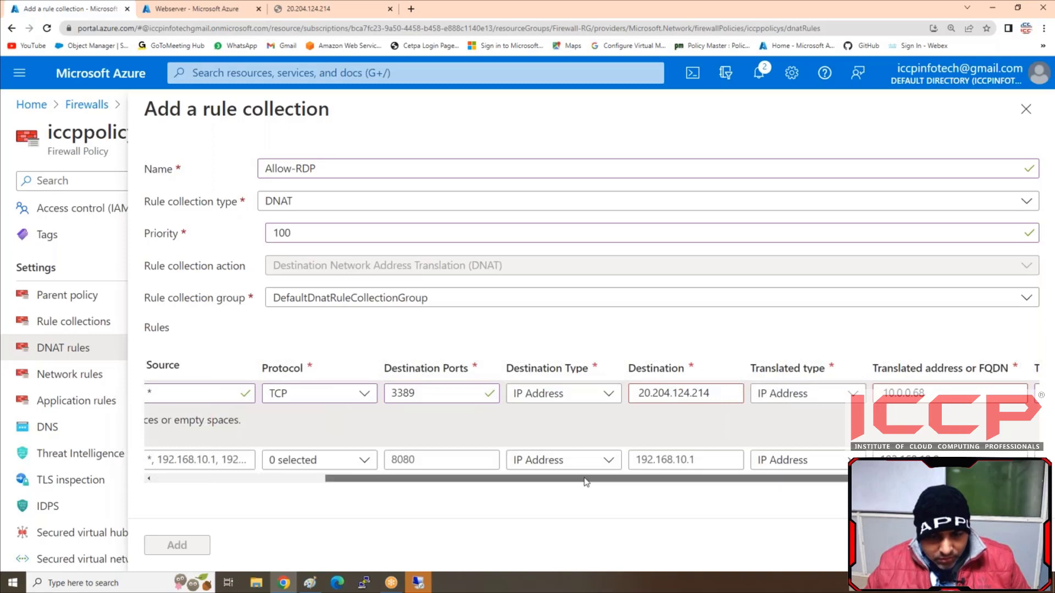
drag(600, 479, 424, 479)
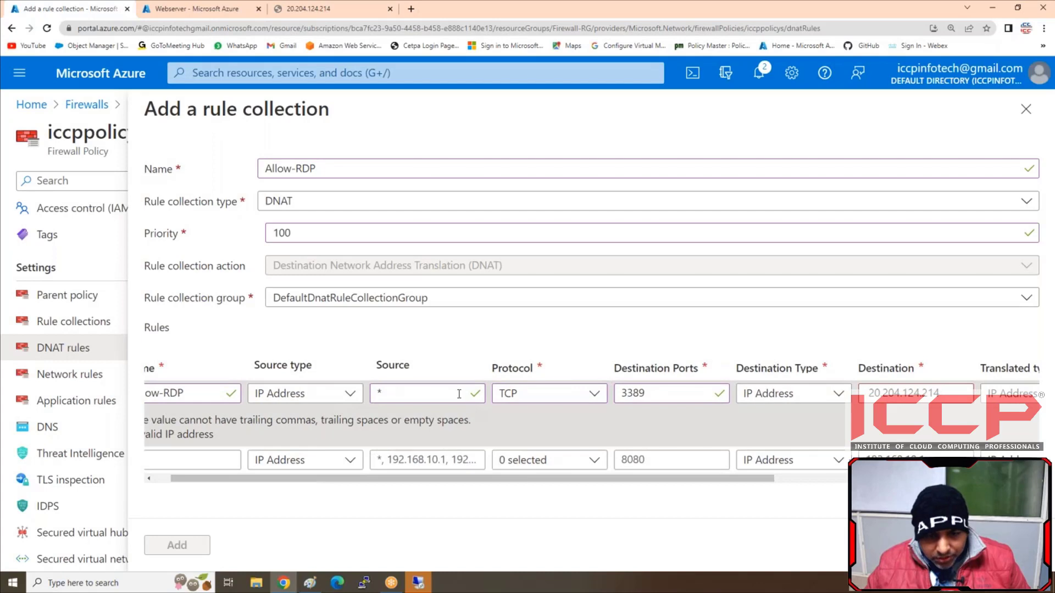
drag(531, 477, 819, 494)
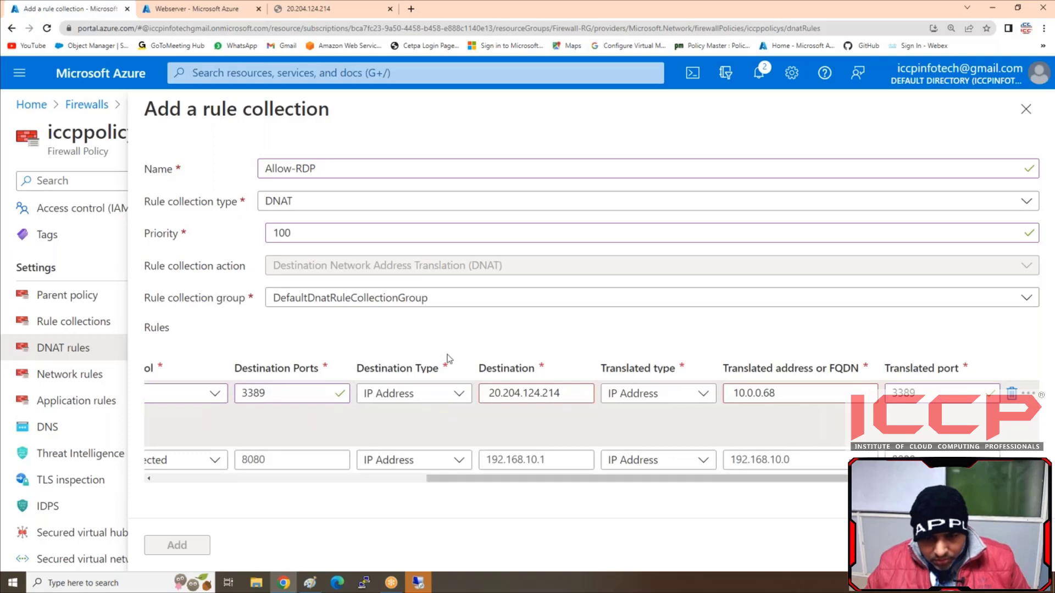
click(421, 415)
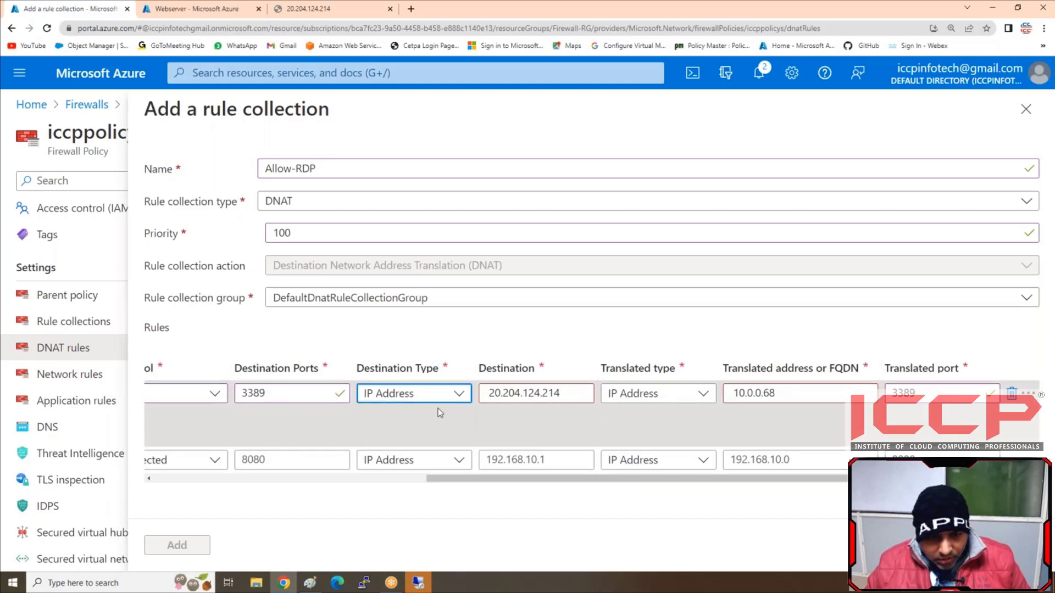
click(576, 393)
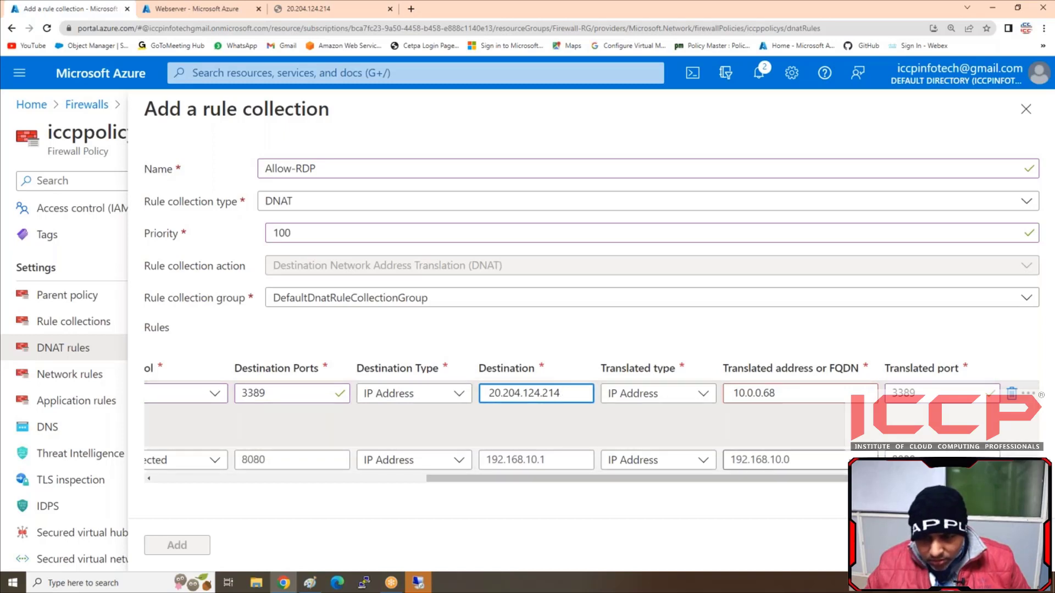
click(781, 393)
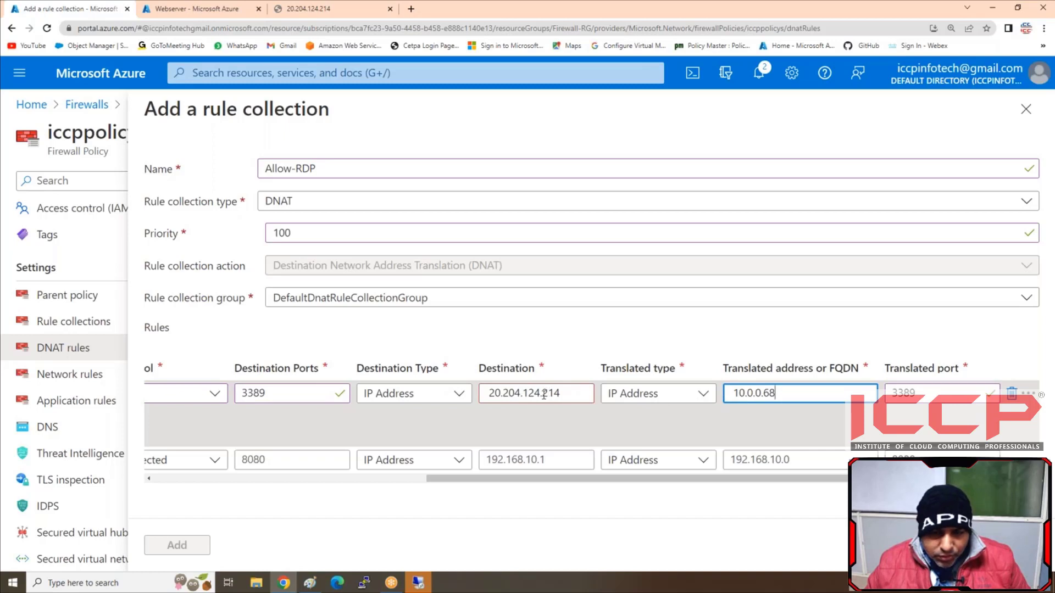
drag(542, 486, 287, 480)
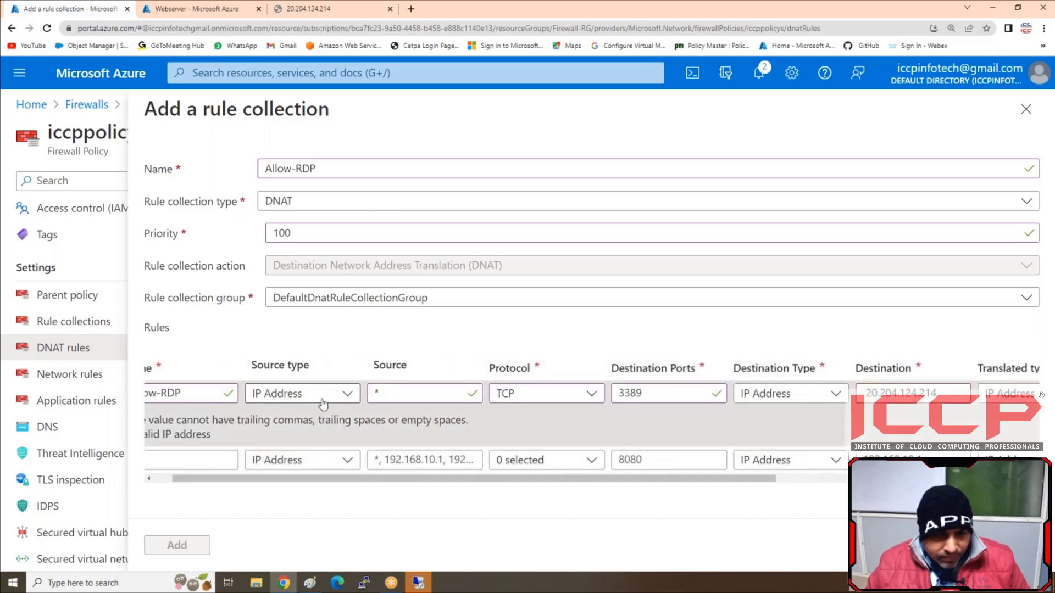
click(384, 394)
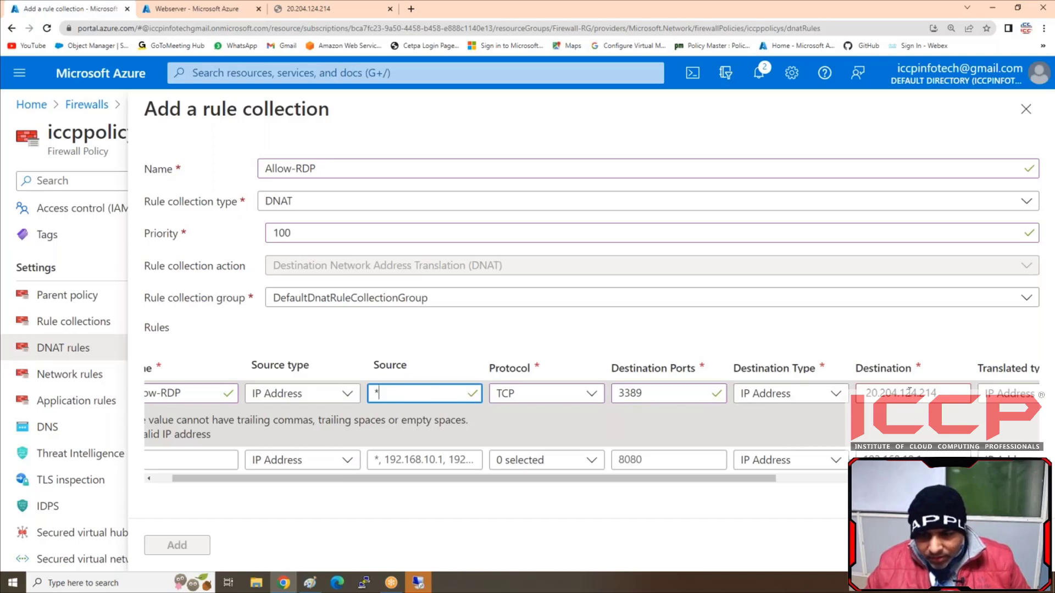
Set the source of the Allow-RDP rule to the IP address 20.204.124.214
click(792, 393)
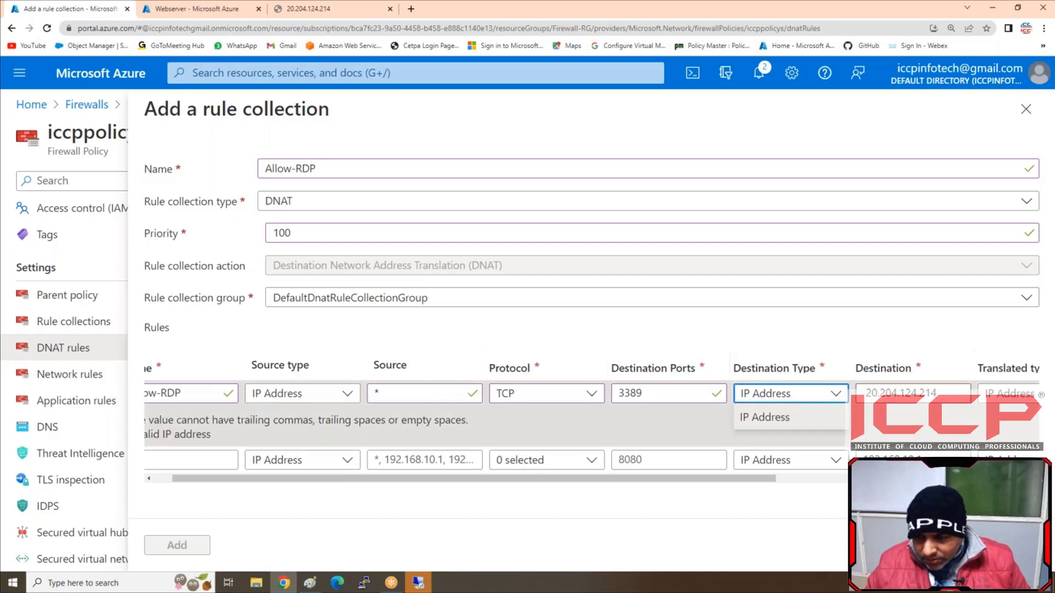
click(942, 393)
drag(409, 397, 351, 397)
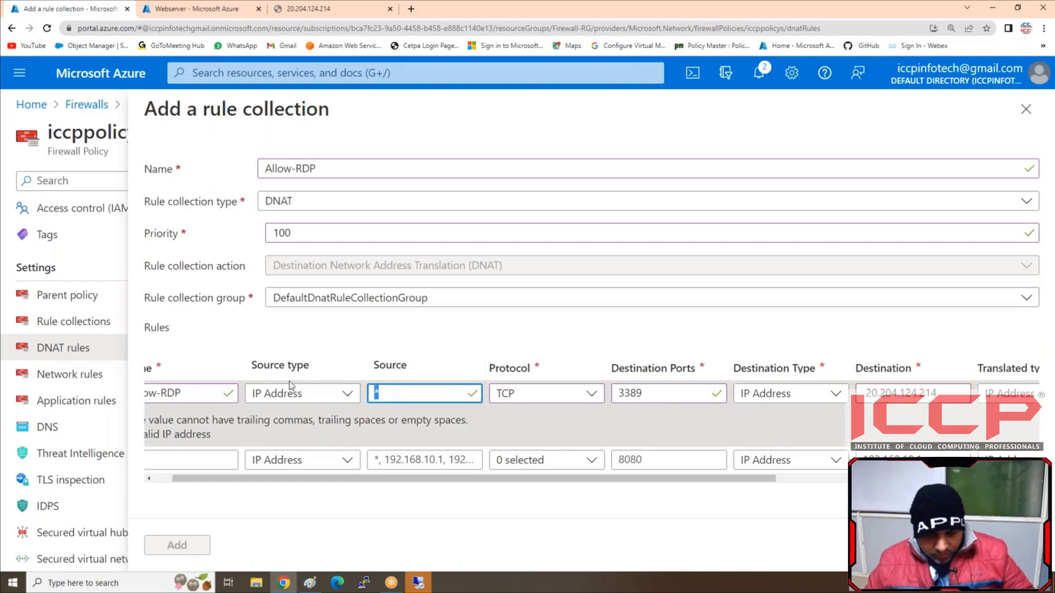
text(20.204.124.214)
Replace the Allow-RDP rule's destination address with 10.0.0.68
click(951, 396)
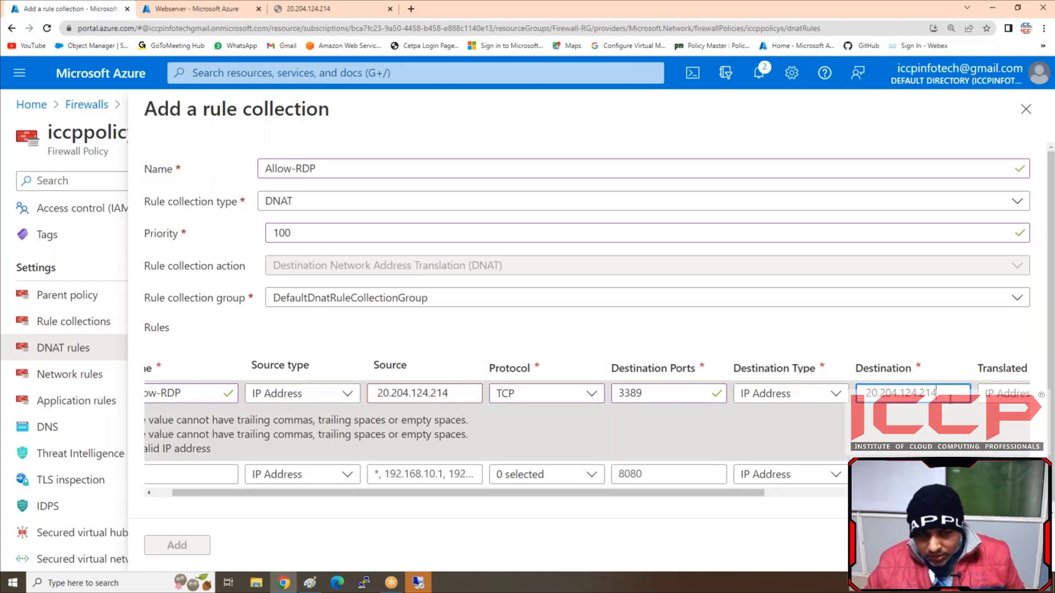
key(BackSpace)
key(BackSpace)
key(BackSpace)
key(BackSpace)
key(BackSpace)
key(BackSpace)
key(BackSpace)
key(BackSpace)
key(BackSpace)
key(BackSpace)
key(BackSpace)
key(BackSpace)
key(BackSpace)
key(BackSpace)
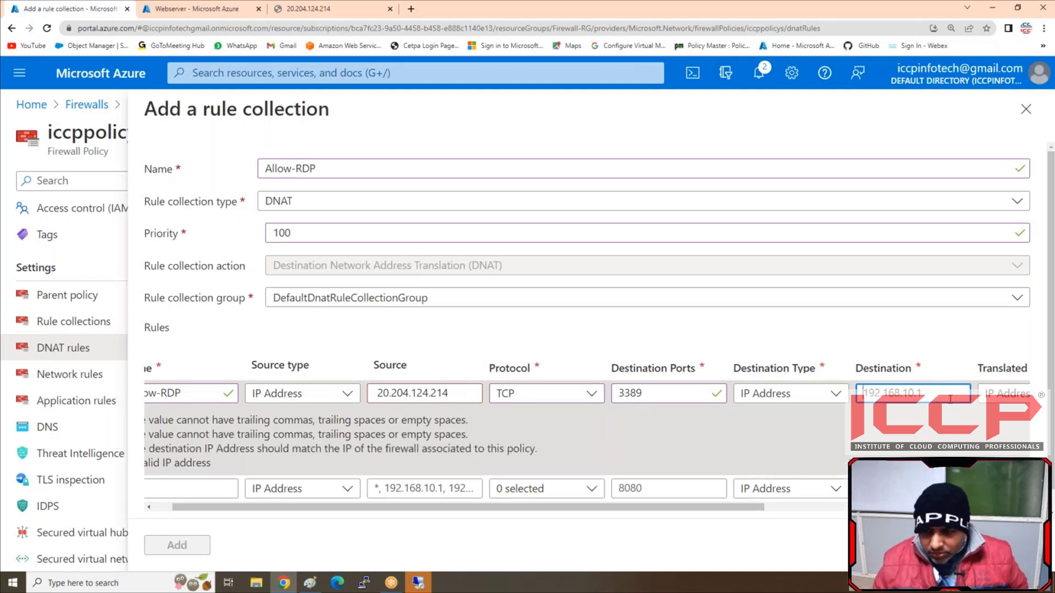
text(10.0.0.)
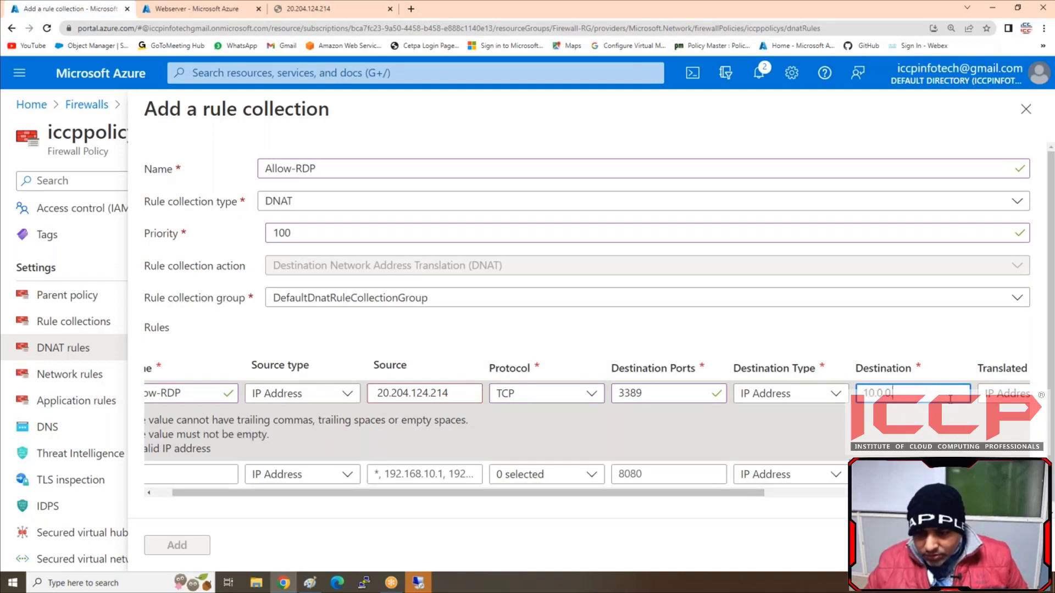
text(68)
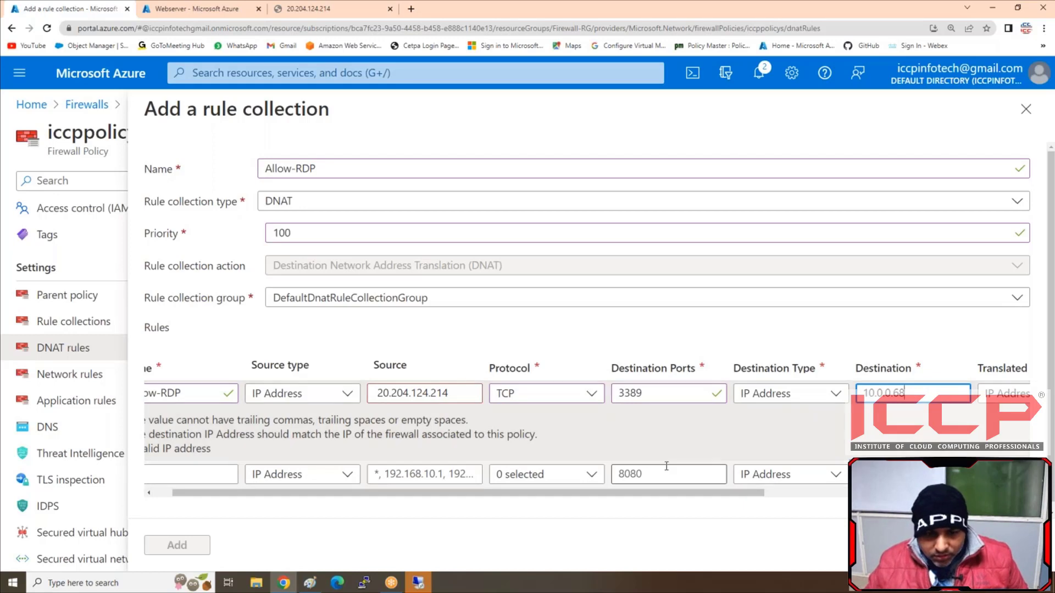
Set the Allow-RDP rule's translated address to 20.204.124.214, keeping IP Address as the translated type
drag(648, 493, 845, 488)
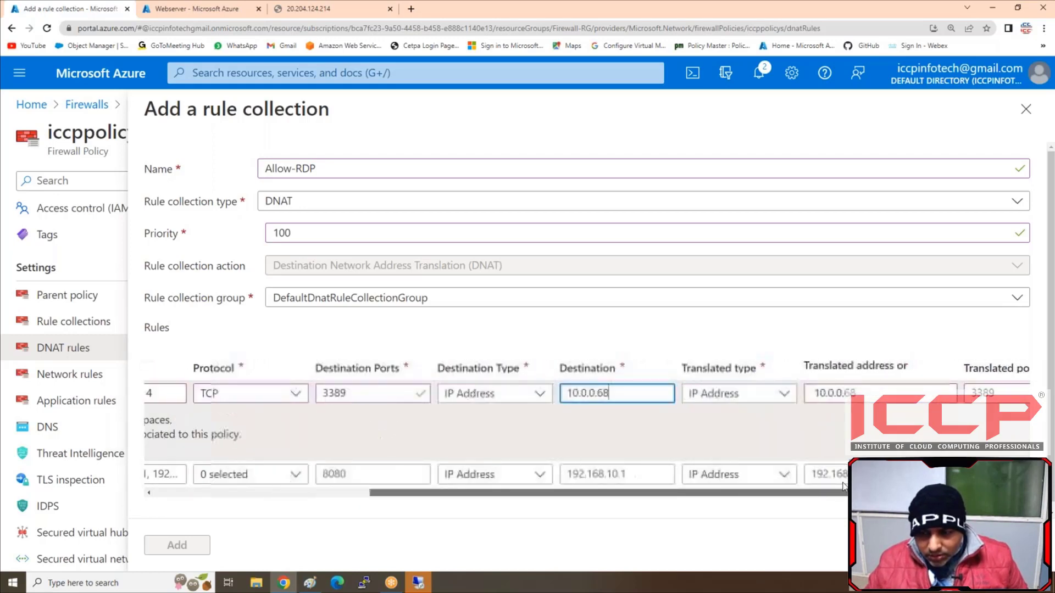
click(779, 394)
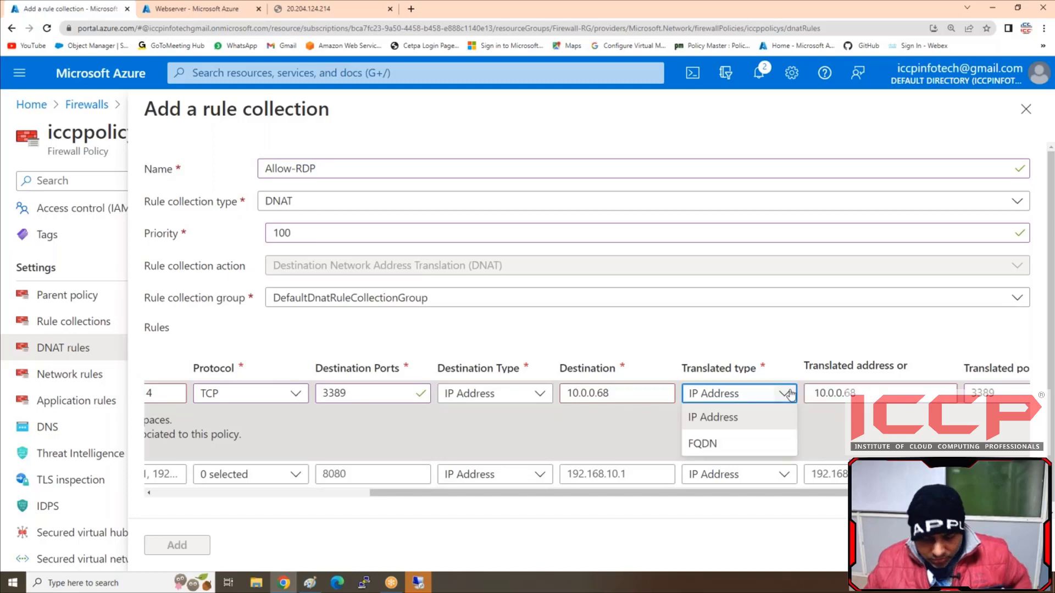
click(864, 395)
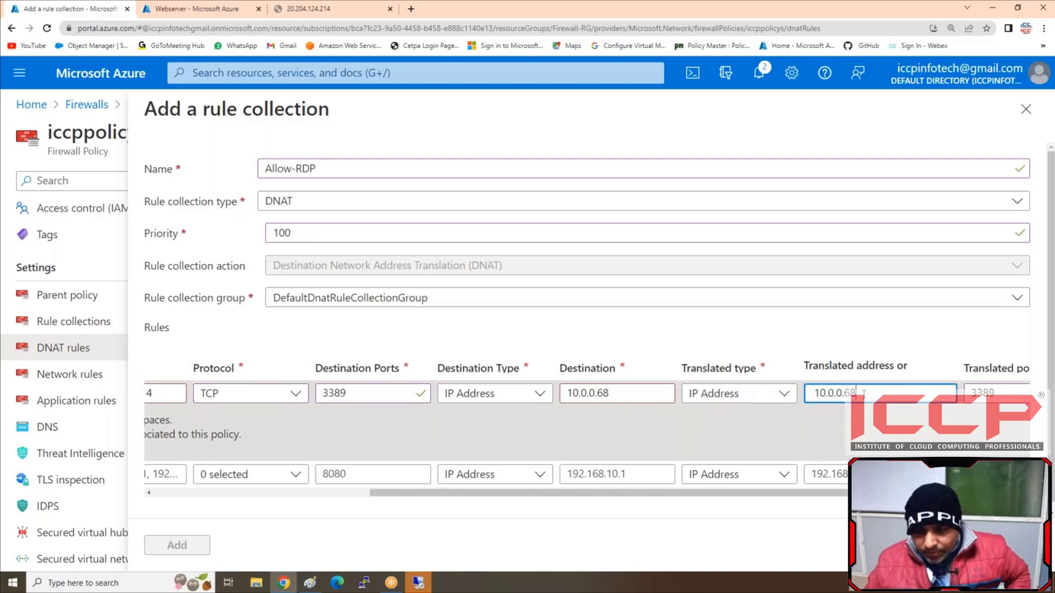
click(758, 394)
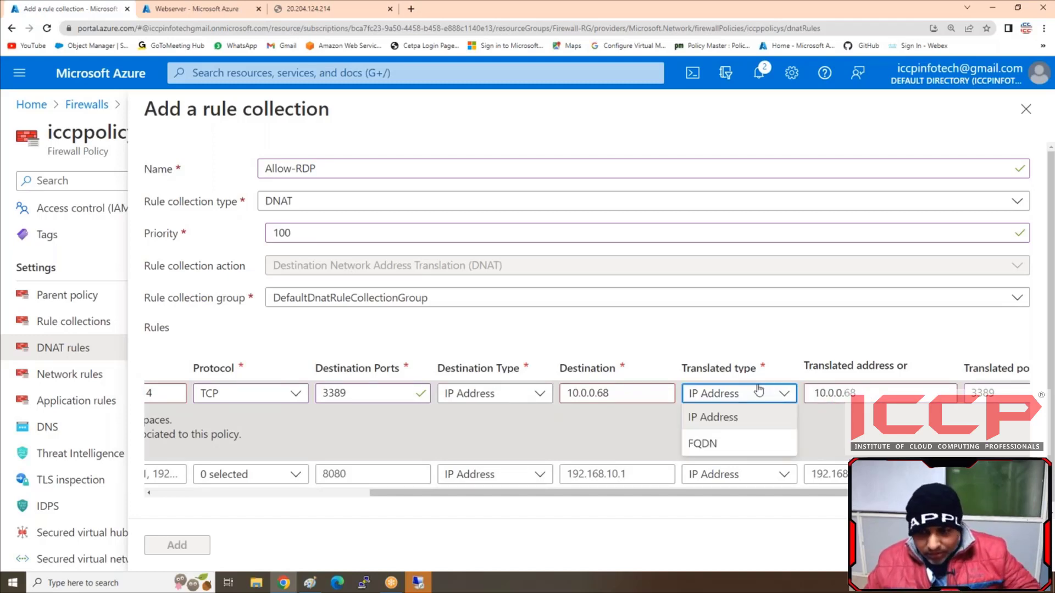
double_click(862, 390)
drag(862, 390, 806, 391)
text(20.204.124.214)
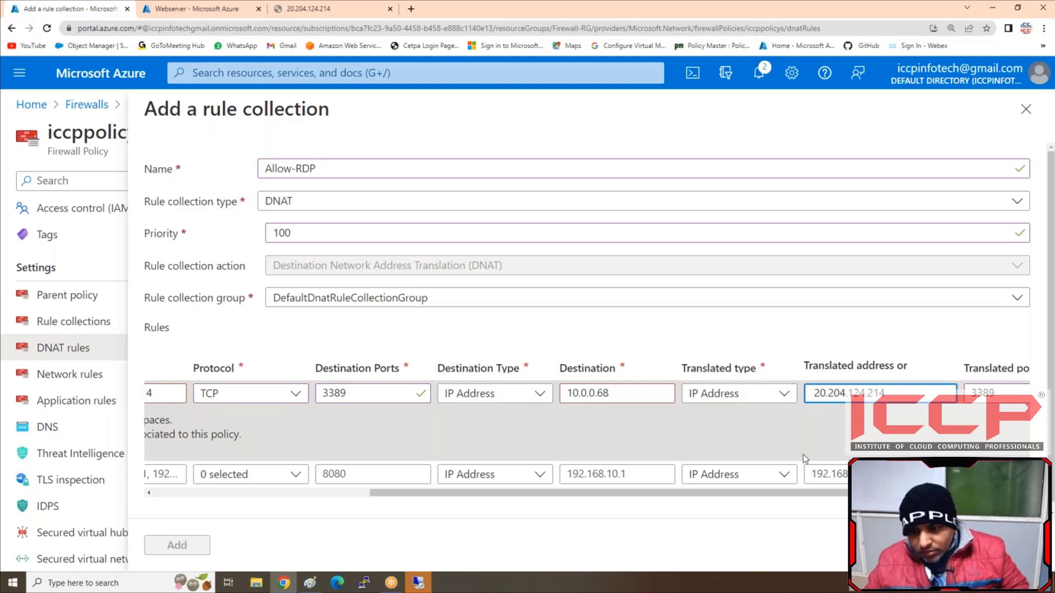
Switch the rule collection group to DefaultNetworkRuleCollectionGroup and then back to DefaultDnatRuleCollectionGroup
drag(745, 494, 366, 501)
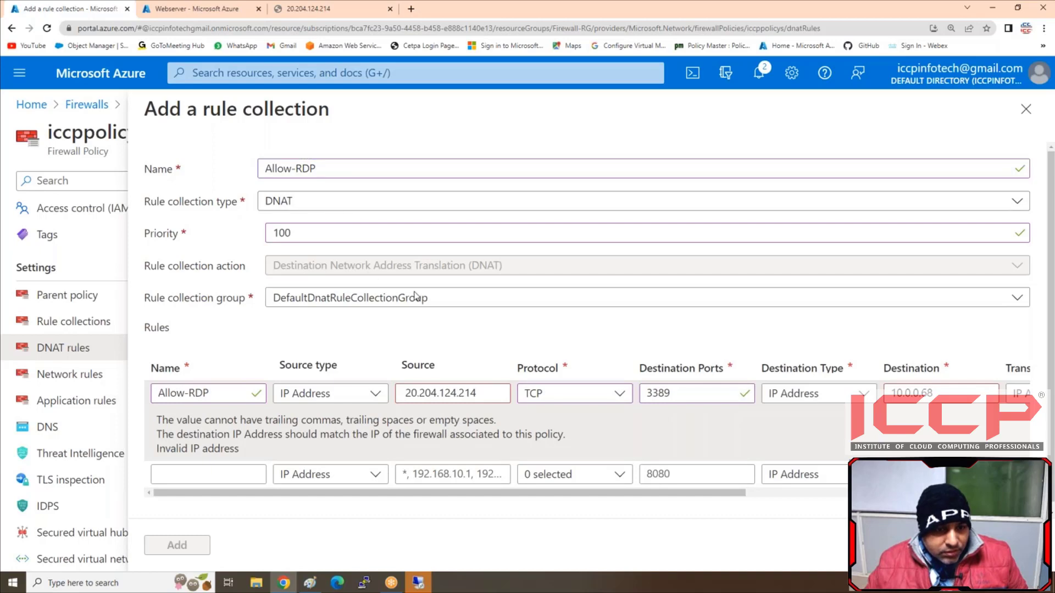
click(477, 305)
click(342, 226)
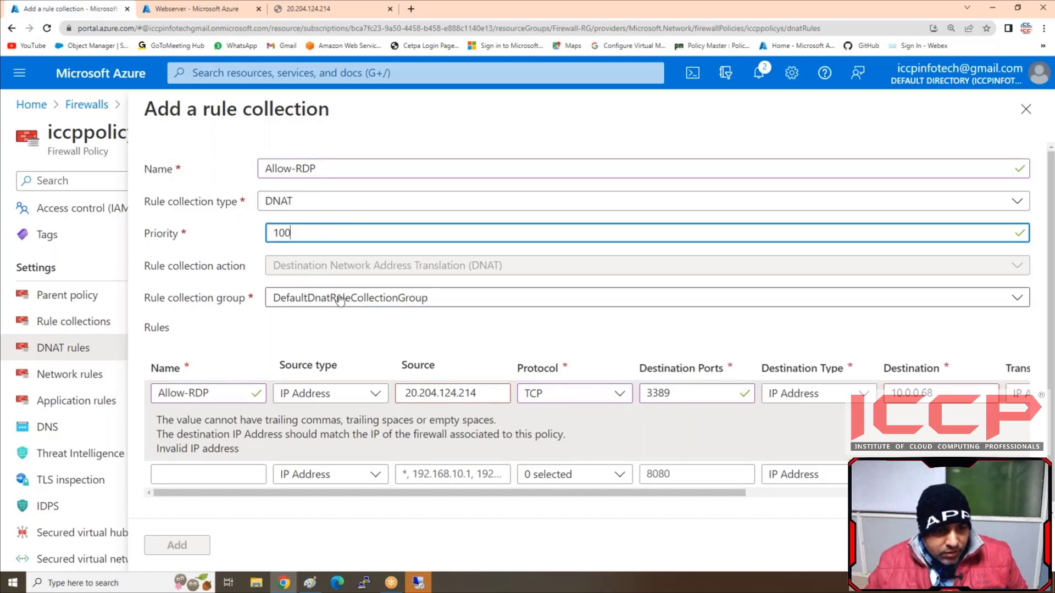
click(278, 302)
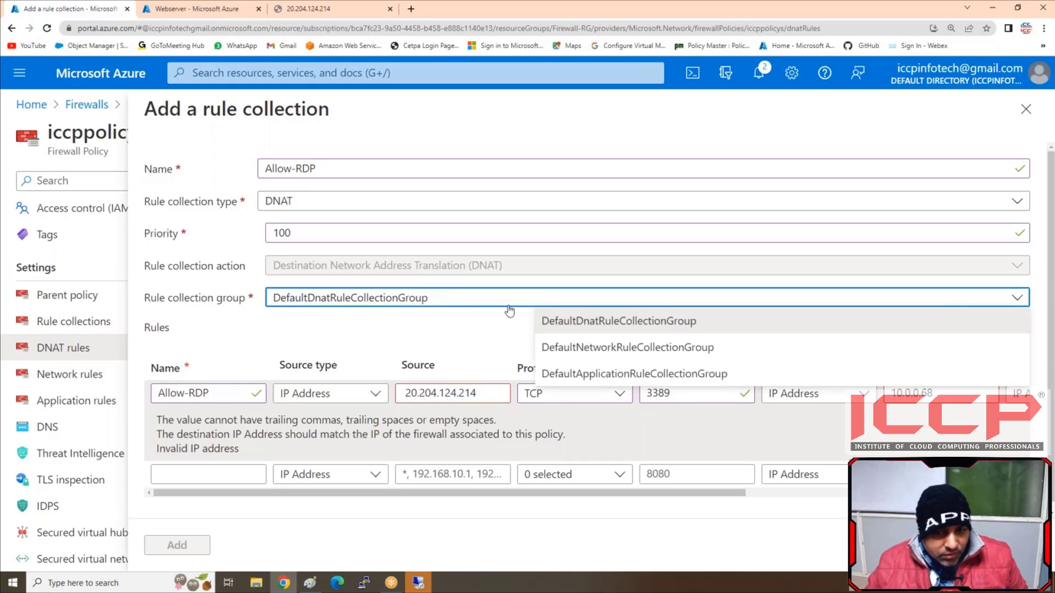
click(557, 348)
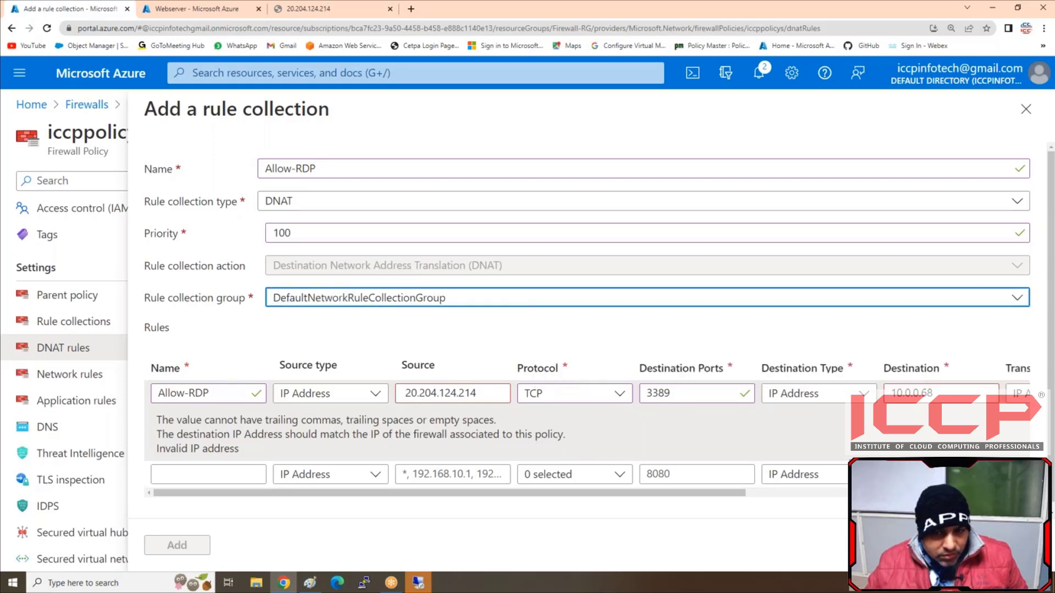
click(462, 298)
click(582, 327)
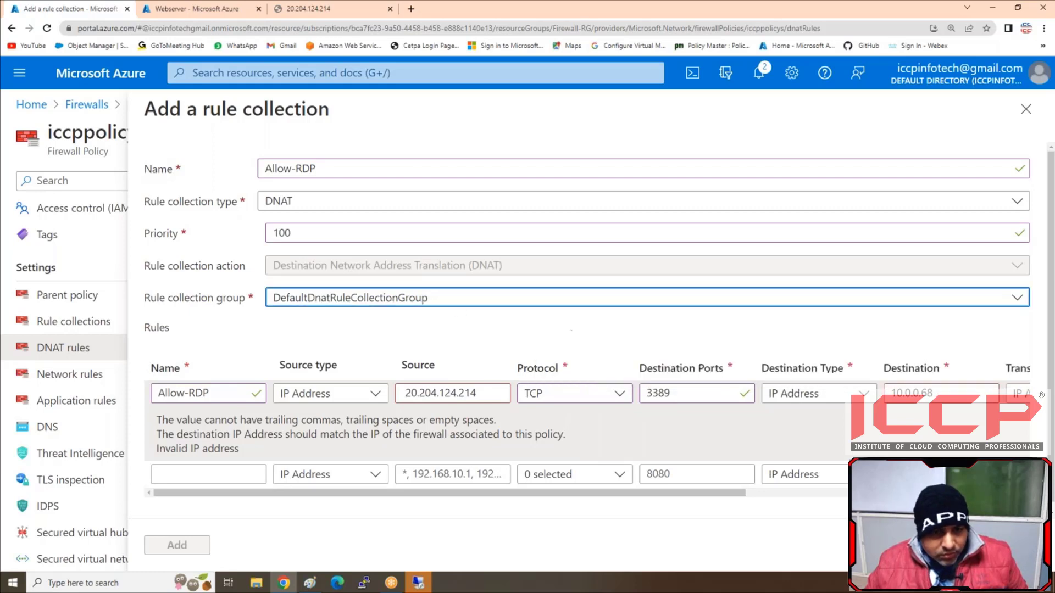
Rename the rule collection as Allow-RDP1
click(320, 227)
click(265, 168)
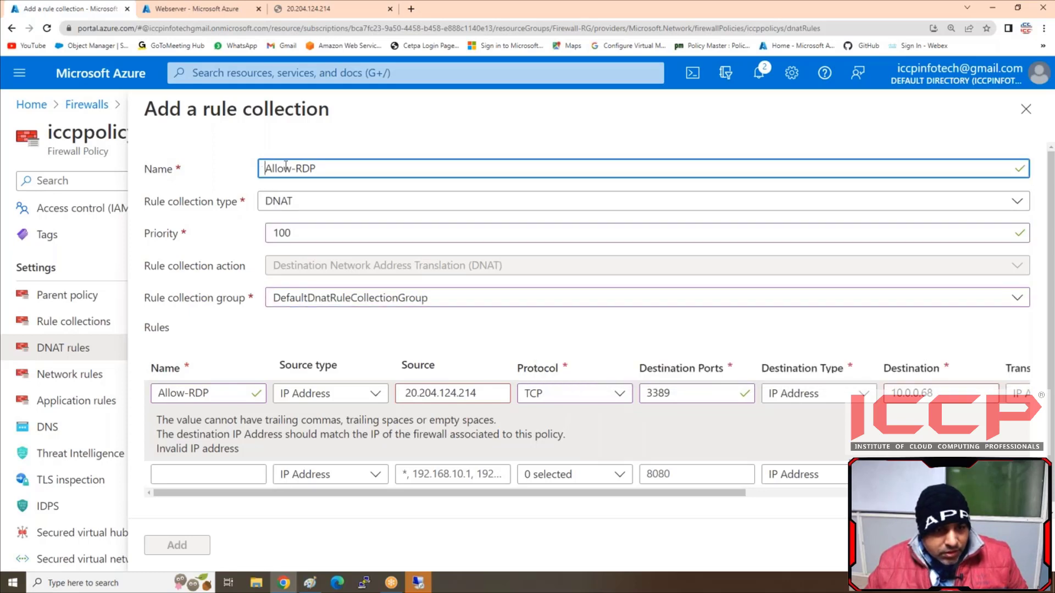
click(319, 164)
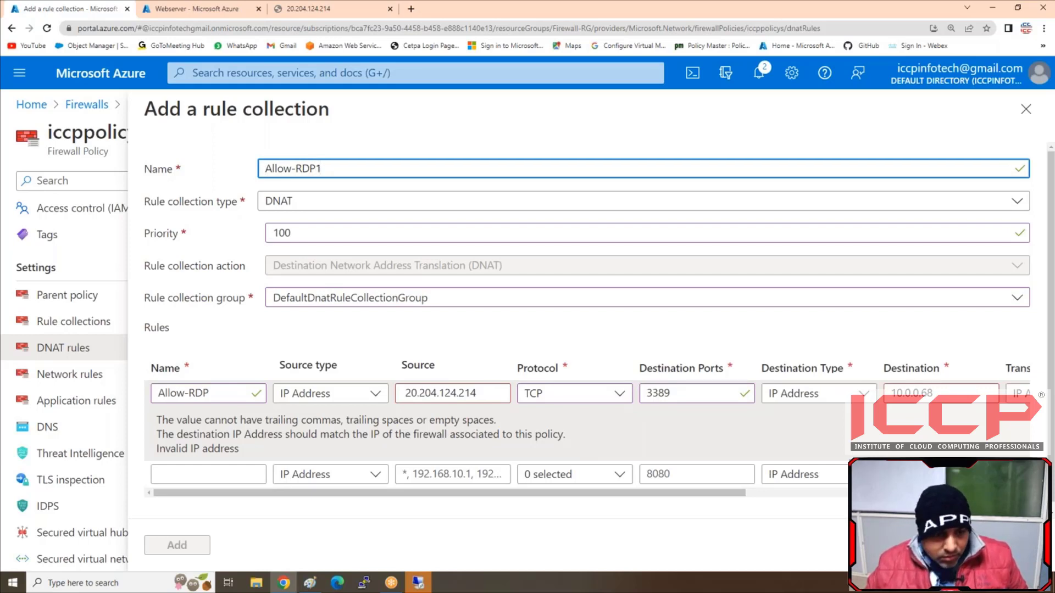
Replace the source address of the Allow-RDP rule with 10.0.0.68
scroll(318, 341, down, 2)
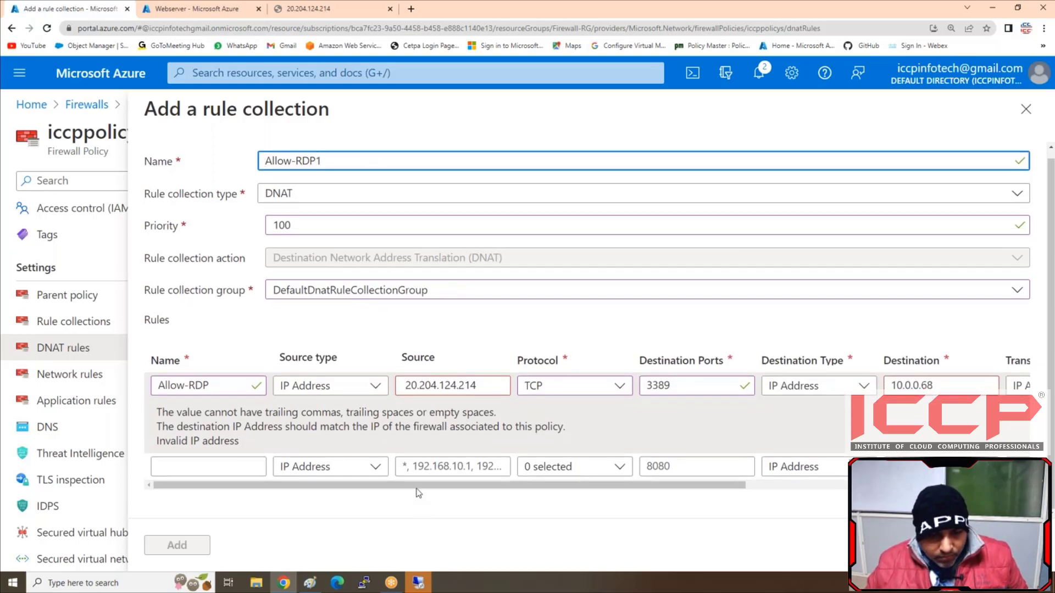
drag(434, 486, 297, 467)
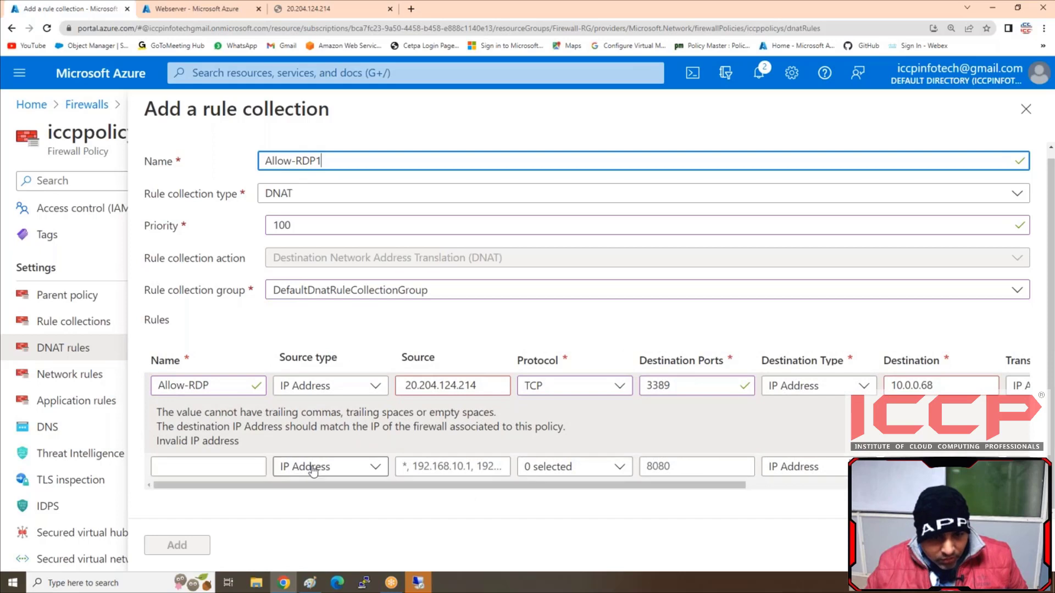
drag(480, 386, 404, 386)
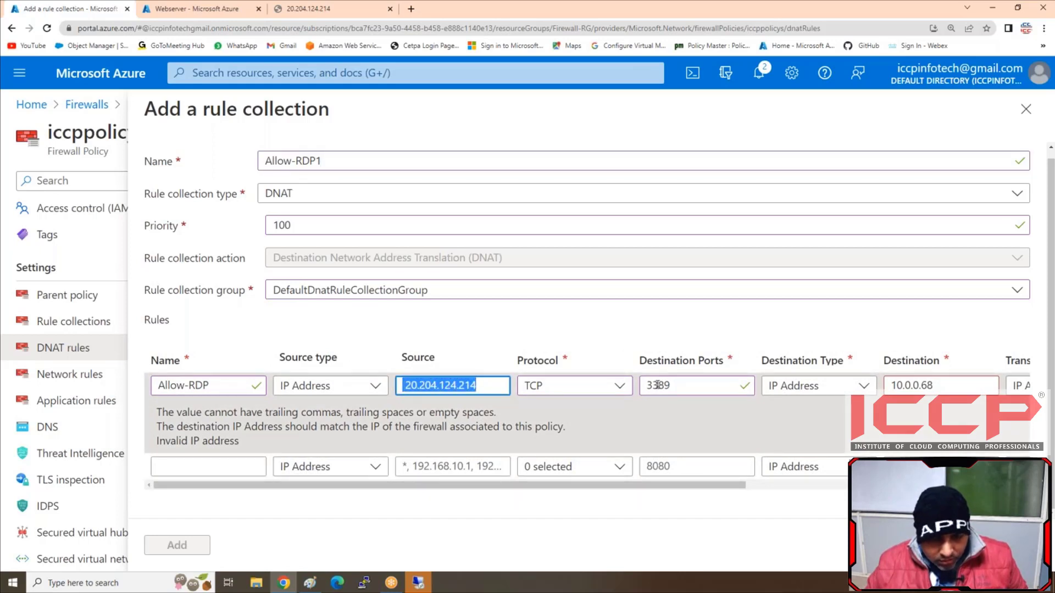
text(10.0.0.)
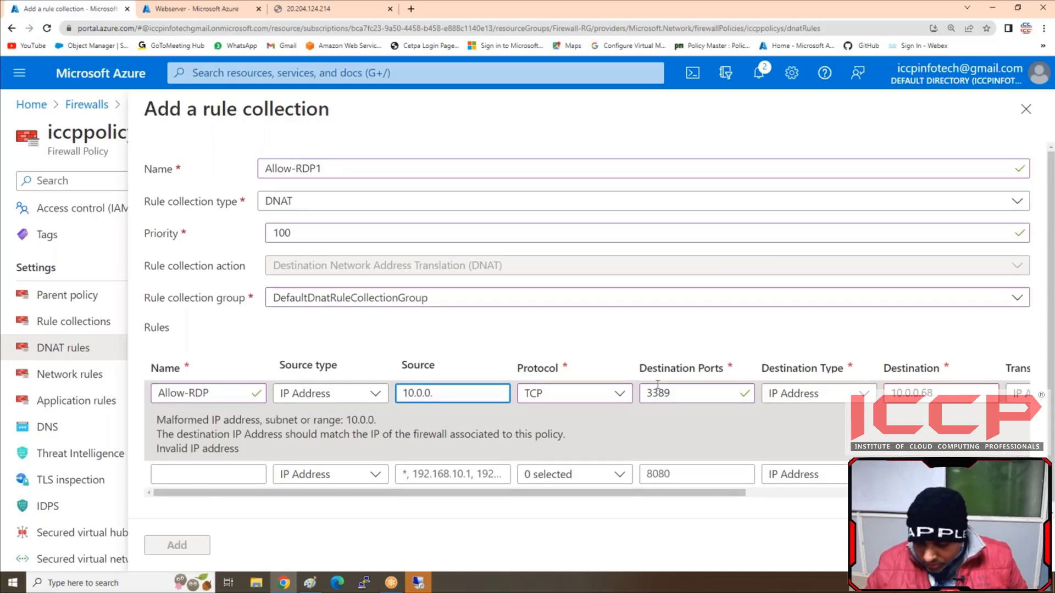
text(68)
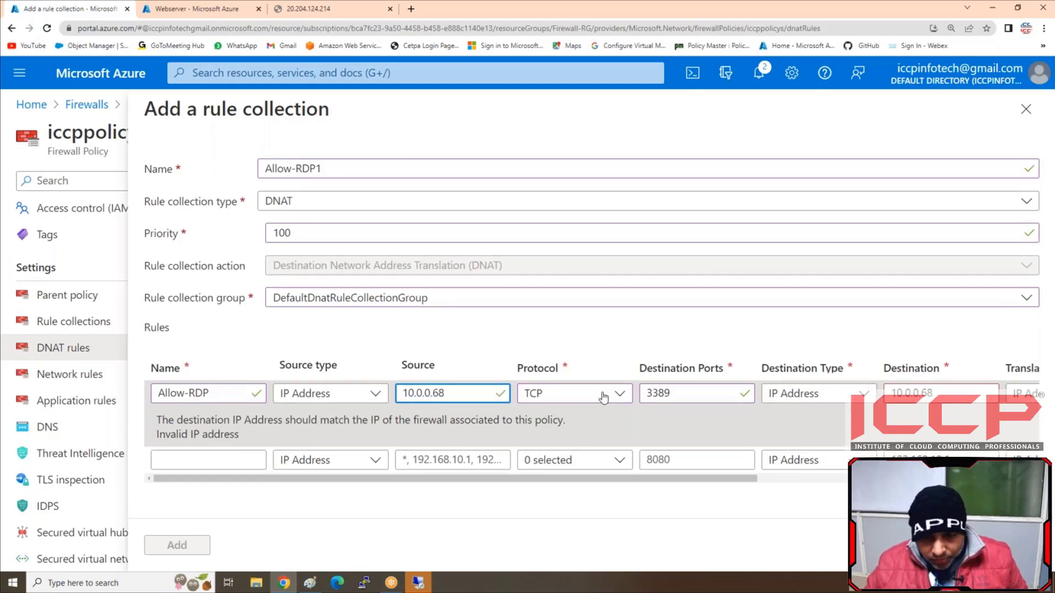
Check the Allow-RDP rule's protocol, destination port and destination type settings
click(603, 397)
click(668, 421)
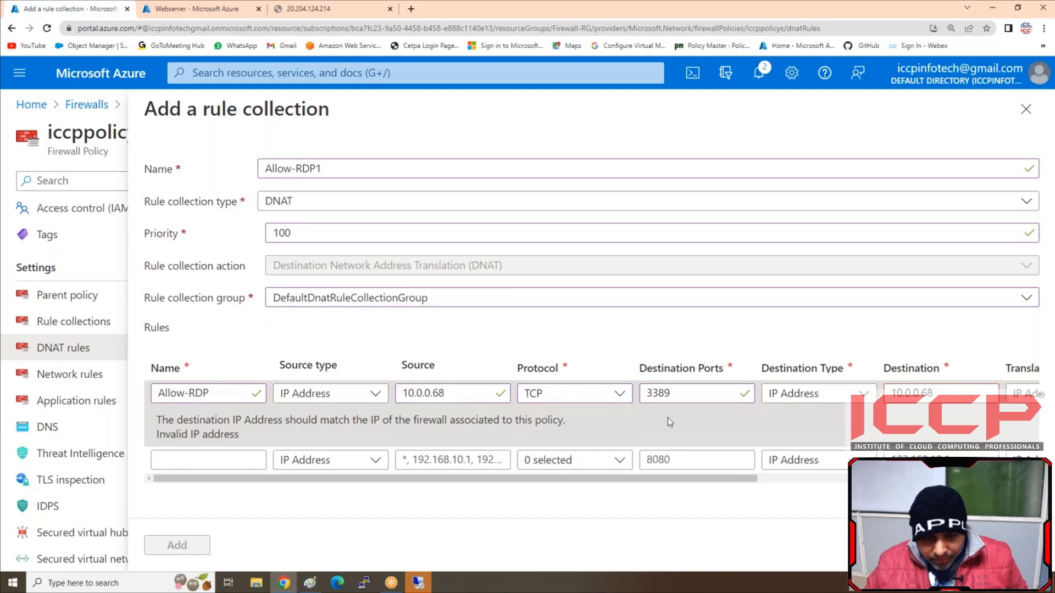
click(682, 393)
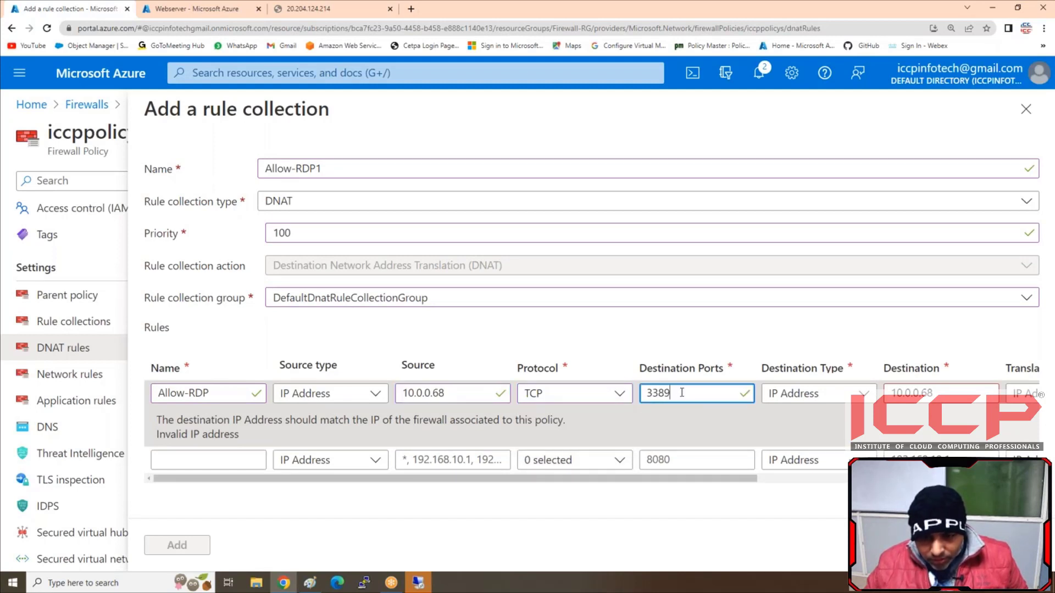
click(822, 399)
click(813, 419)
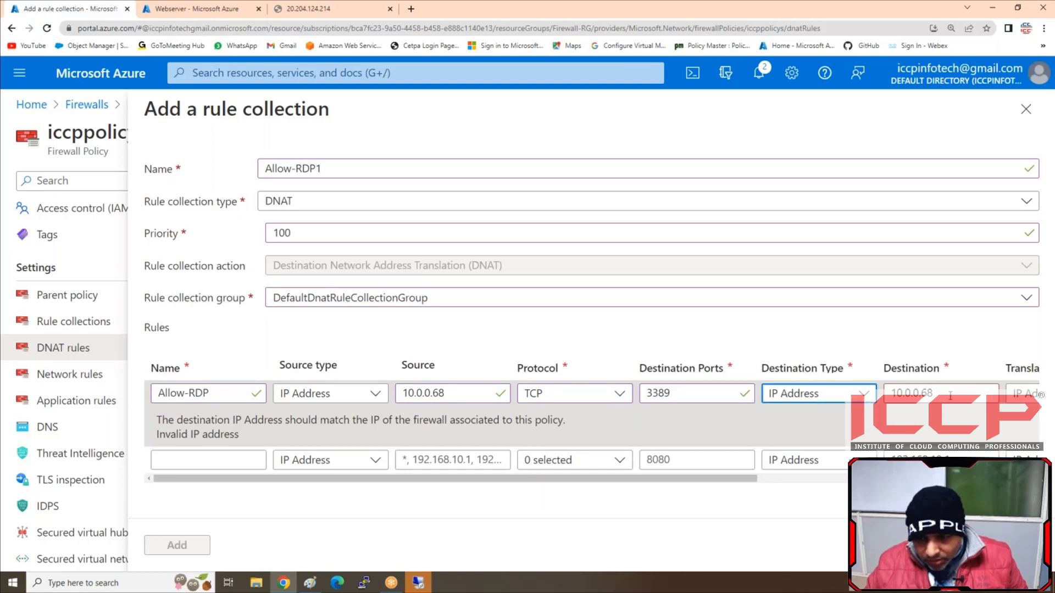
click(797, 397)
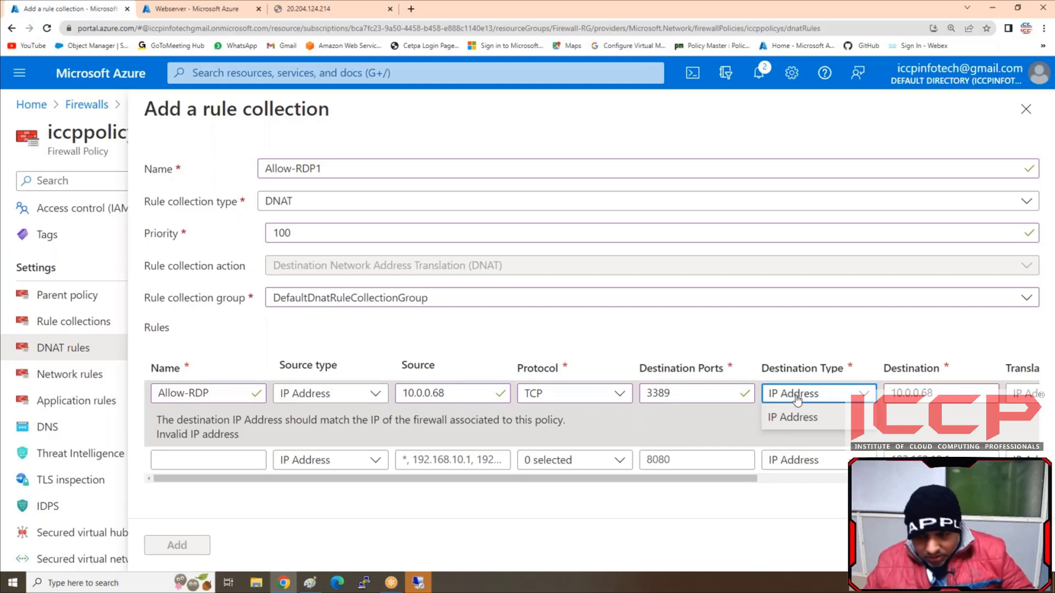
Replace the Allow-RDP rule's destination address with the firewall's IP address 20.204.124.214
key(Tab)
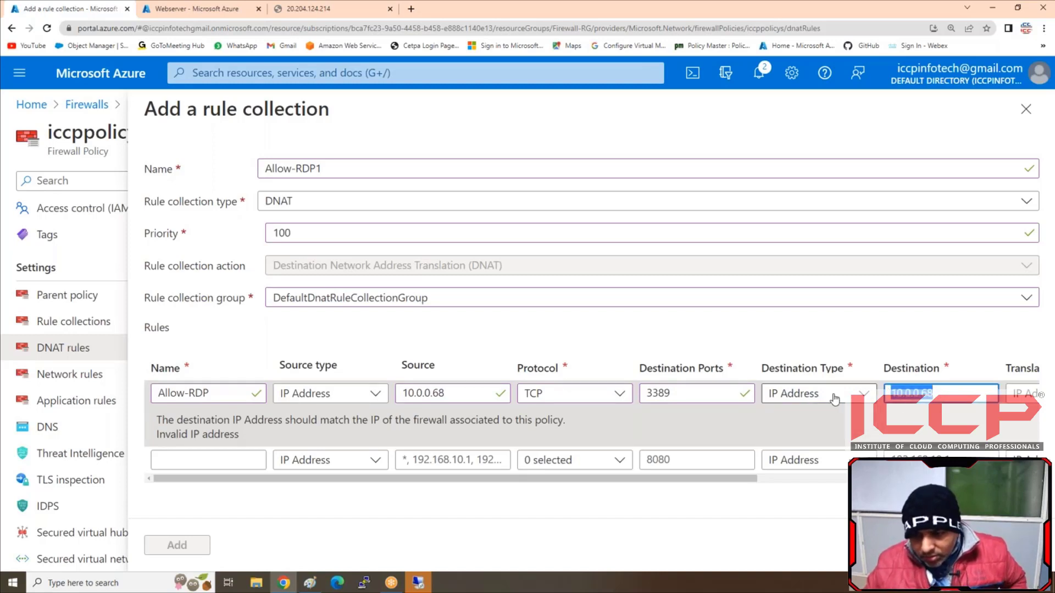
click(834, 400)
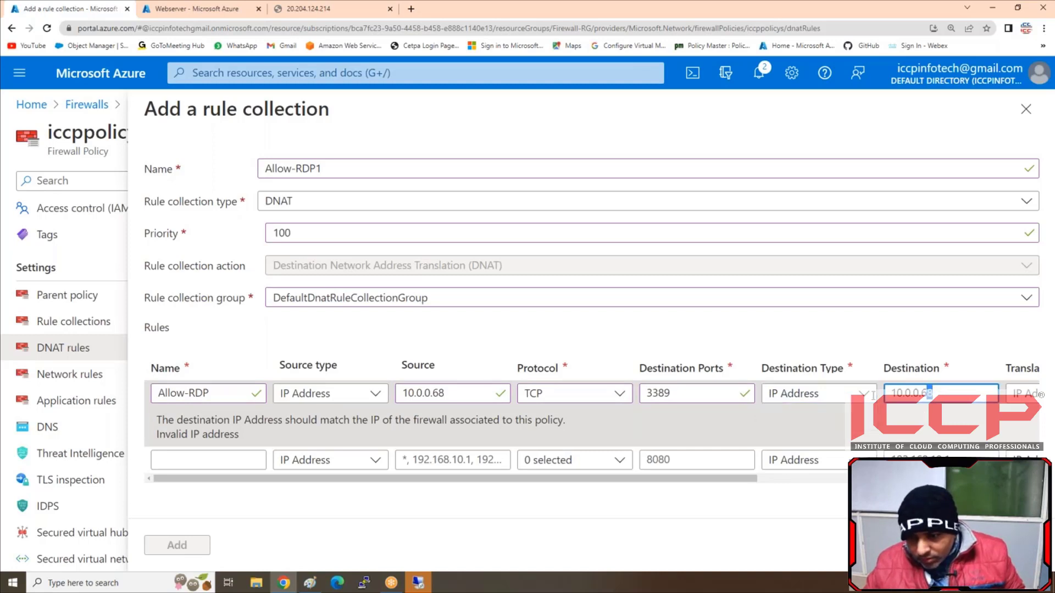
click(949, 390)
key(BackSpace)
key(BackSpace)
key(BackSpace)
key(BackSpace)
key(BackSpace)
key(BackSpace)
key(BackSpace)
key(BackSpace)
key(BackSpace)
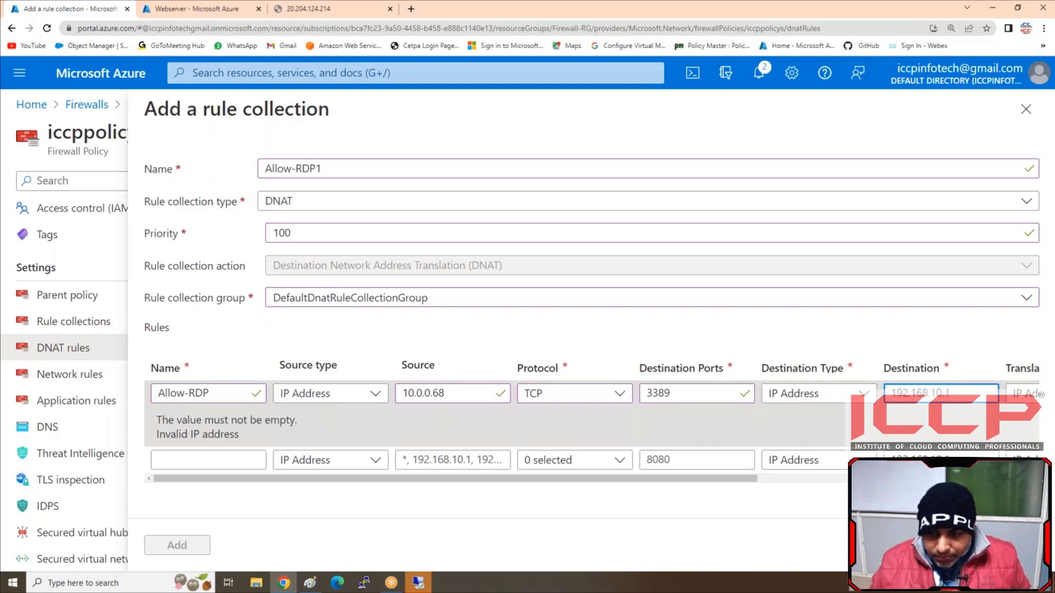
drag(769, 487, 1040, 488)
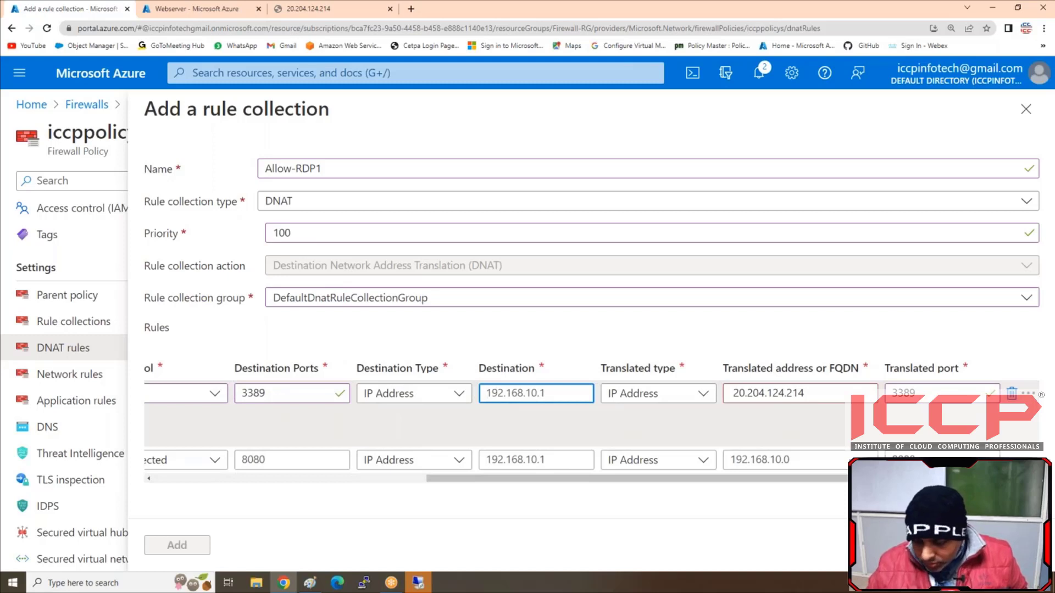
text(20.204)
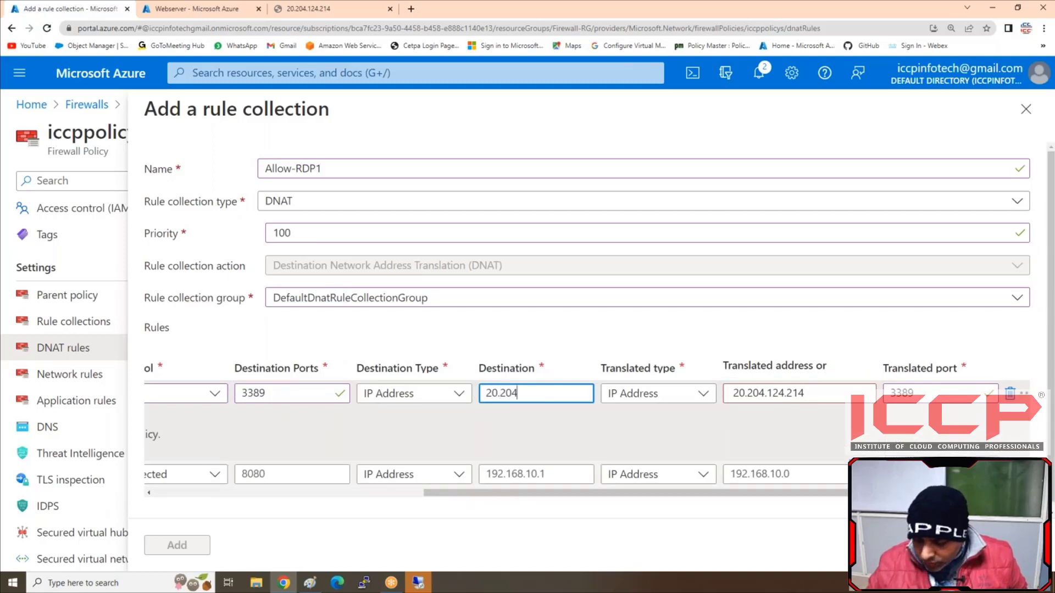
text(.124.214)
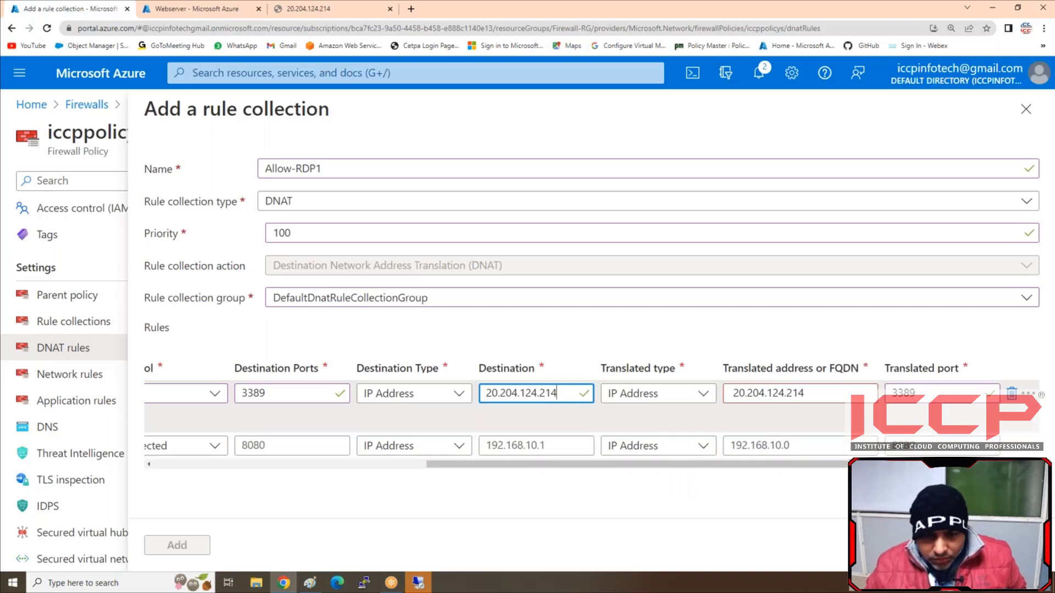
Replace the Allow-RDP rule's translated address with the internal address 10.0.0.68
click(822, 397)
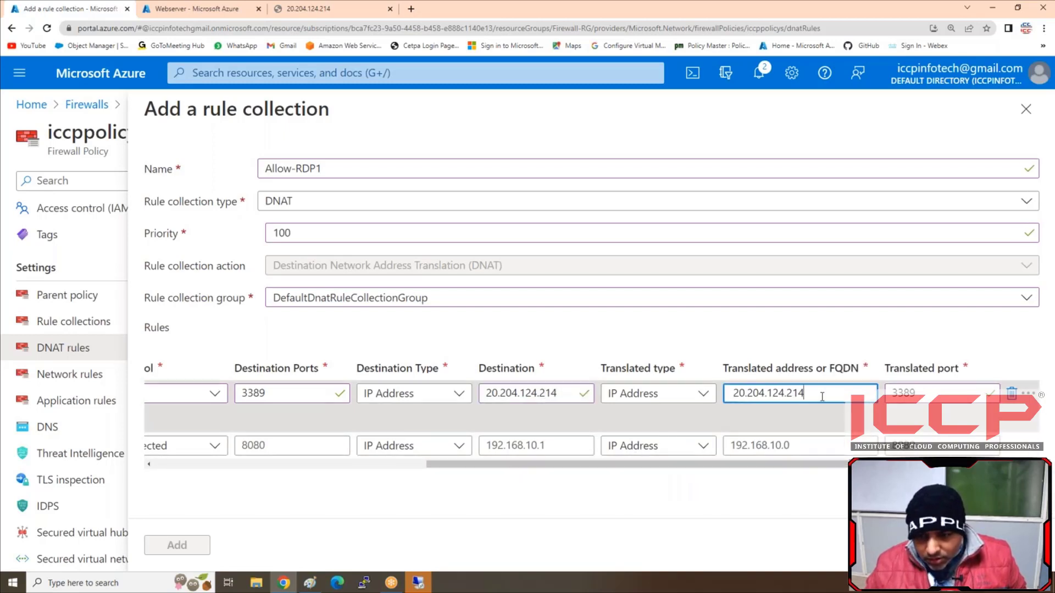
key(BackSpace)
key(BackSpace)
key(BackSpace)
key(BackSpace)
key(BackSpace)
key(BackSpace)
key(BackSpace)
key(BackSpace)
key(BackSpace)
key(BackSpace)
key(BackSpace)
key(BackSpace)
key(BackSpace)
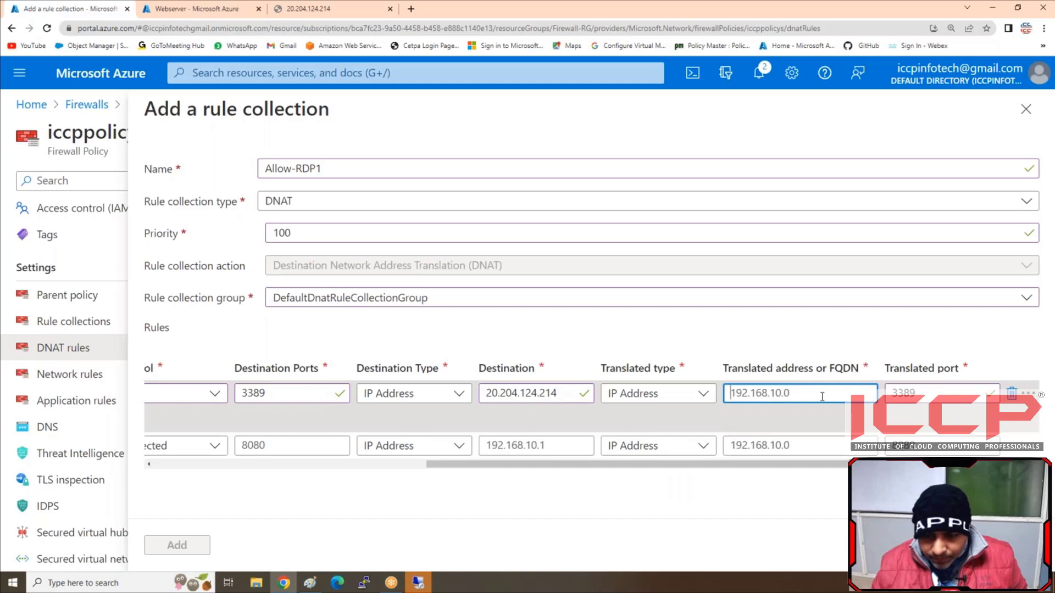
text(10.0.0.)
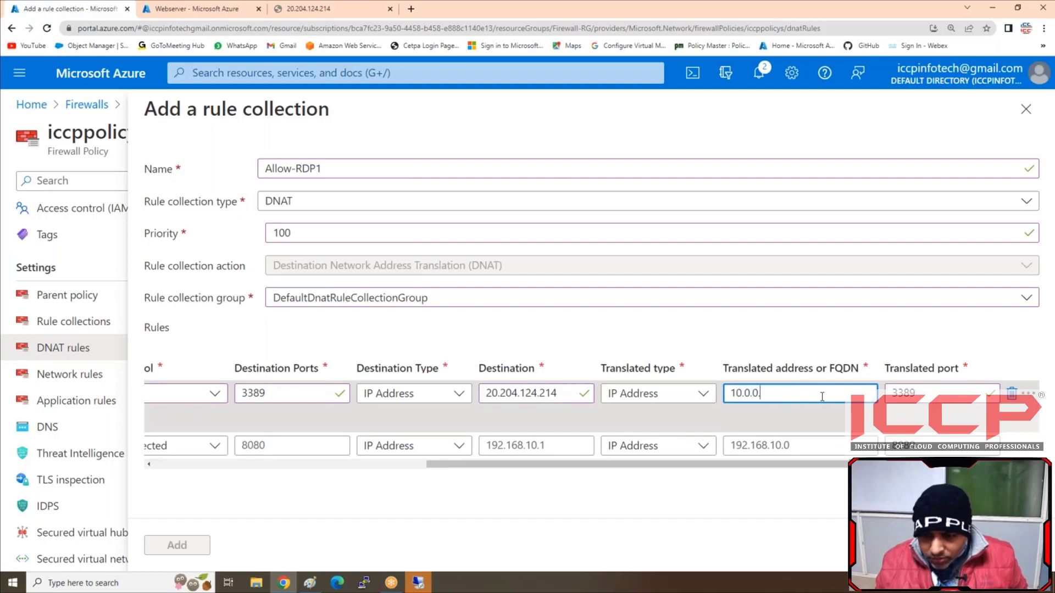
text(68)
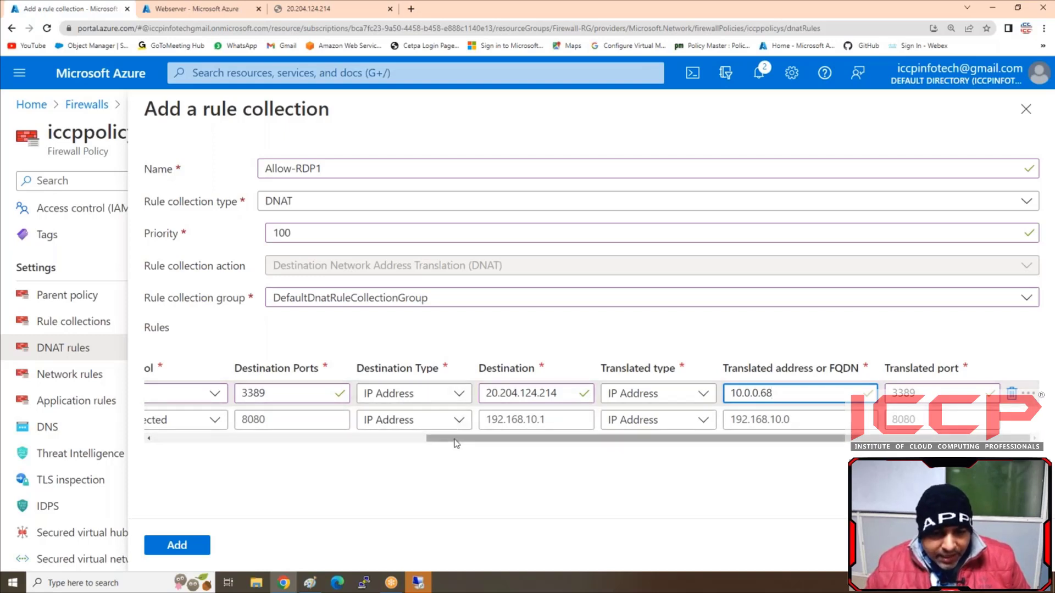
Review the Allow-RDP rule's fields from source to translated address and add the Allow-RDP1 rule collection to the policy
click(350, 438)
drag(348, 437, 178, 435)
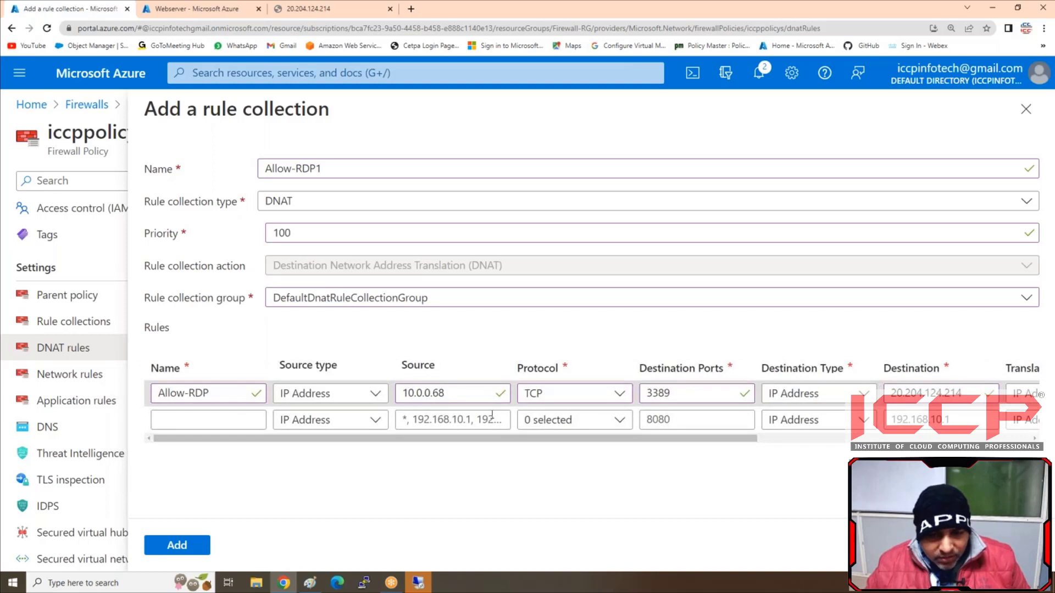
click(762, 447)
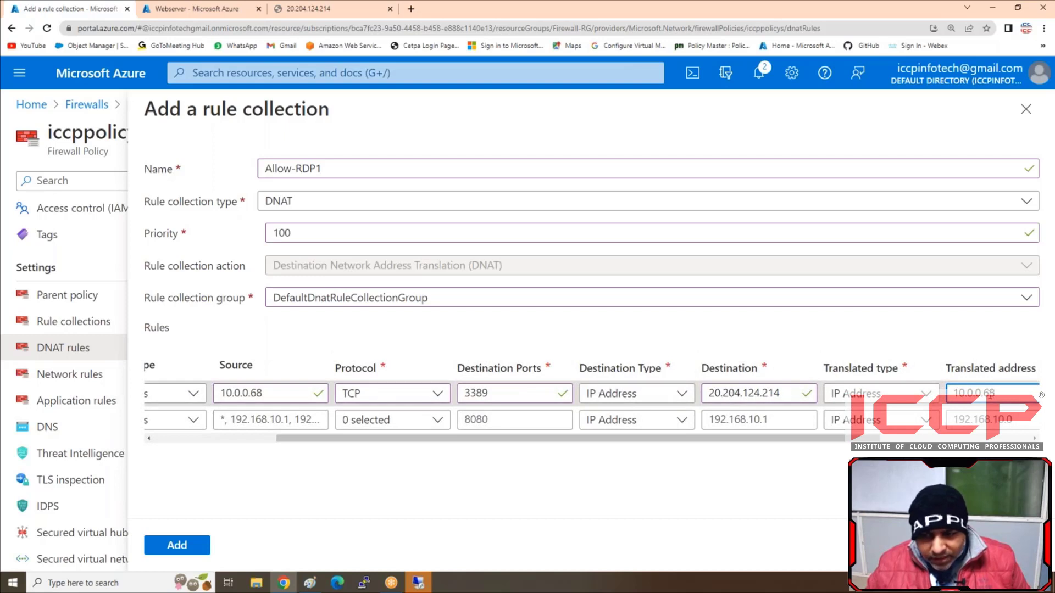
click(177, 545)
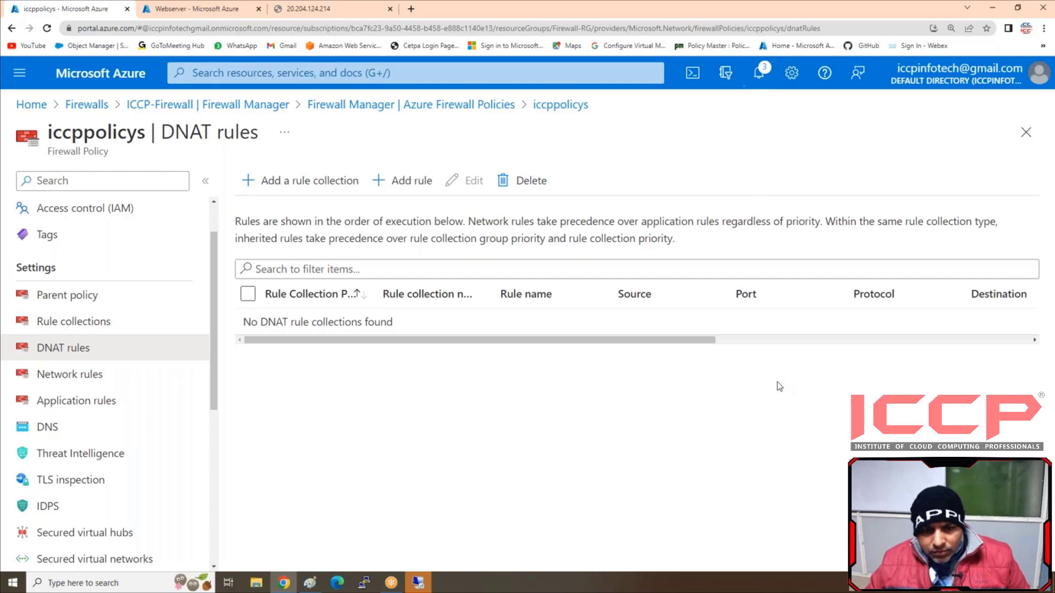
click(300, 180)
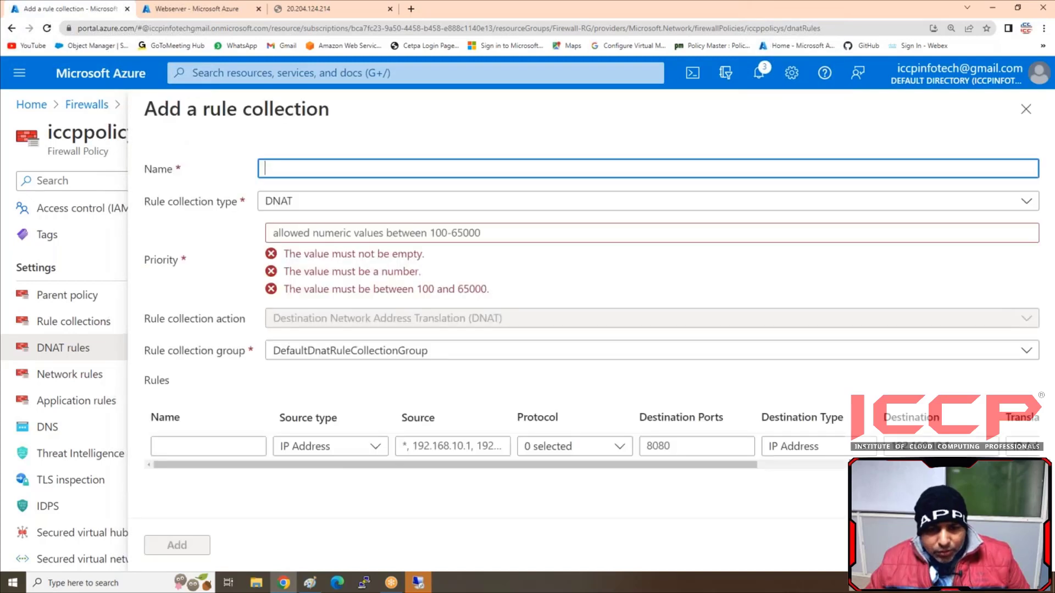
click(1025, 109)
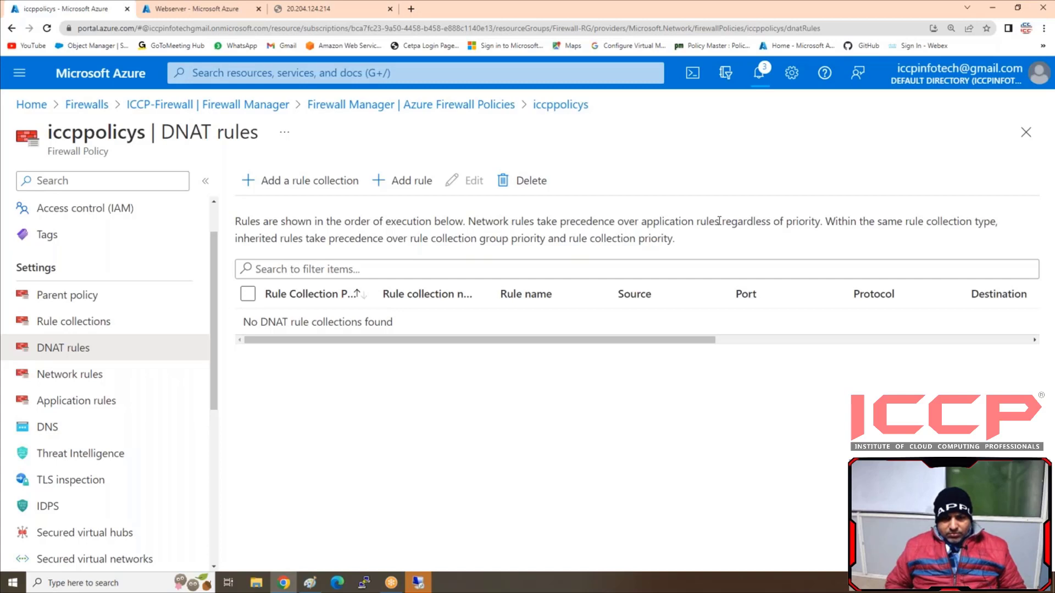
Try a Remote Desktop connection to 20.204.124.214 and check the portal notifications for the progress of the rule collection update
click(417, 584)
click(669, 213)
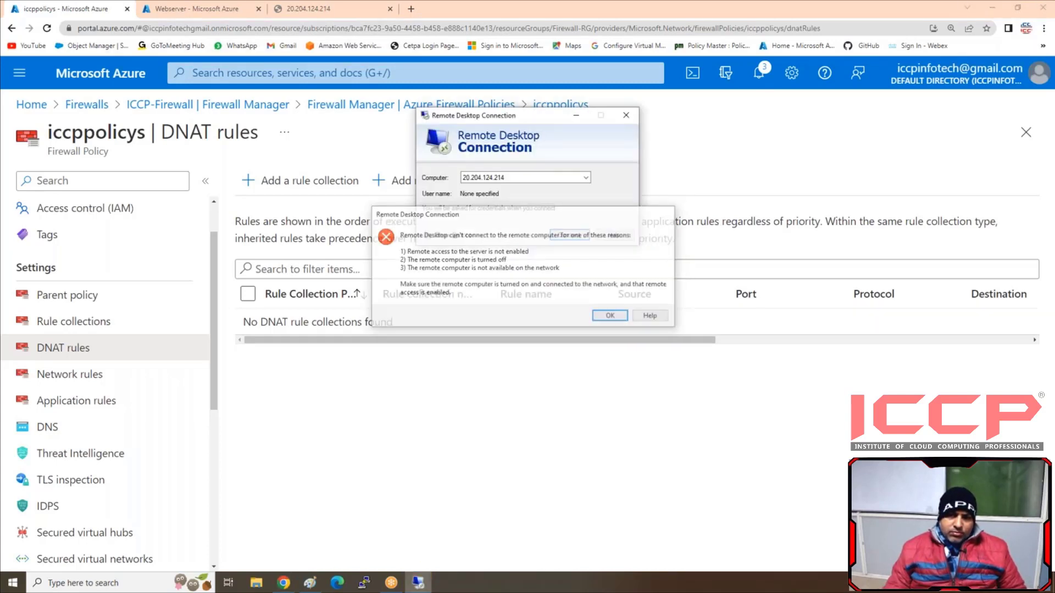
click(569, 237)
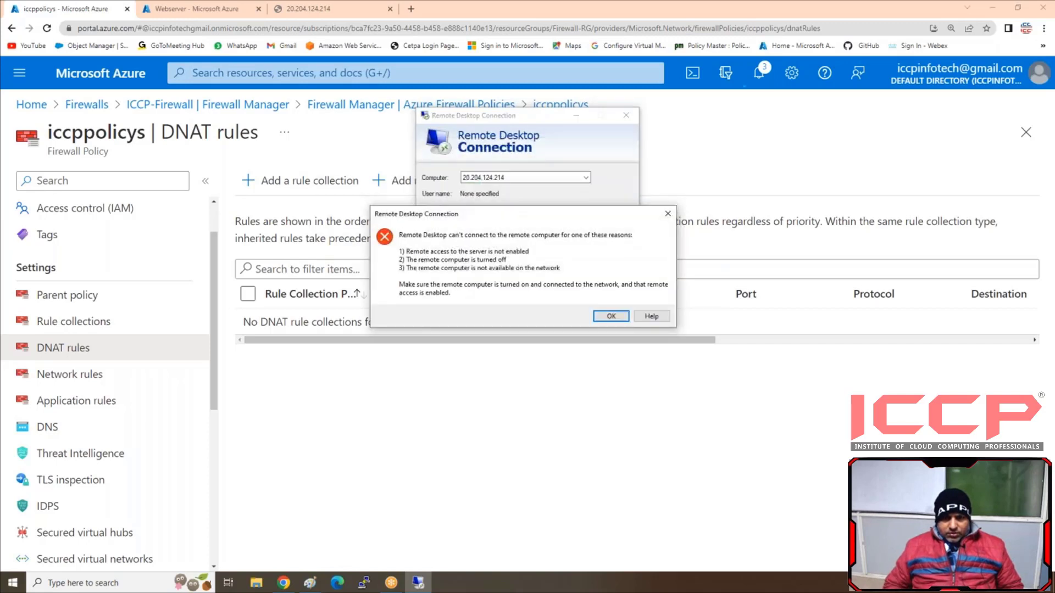
click(611, 317)
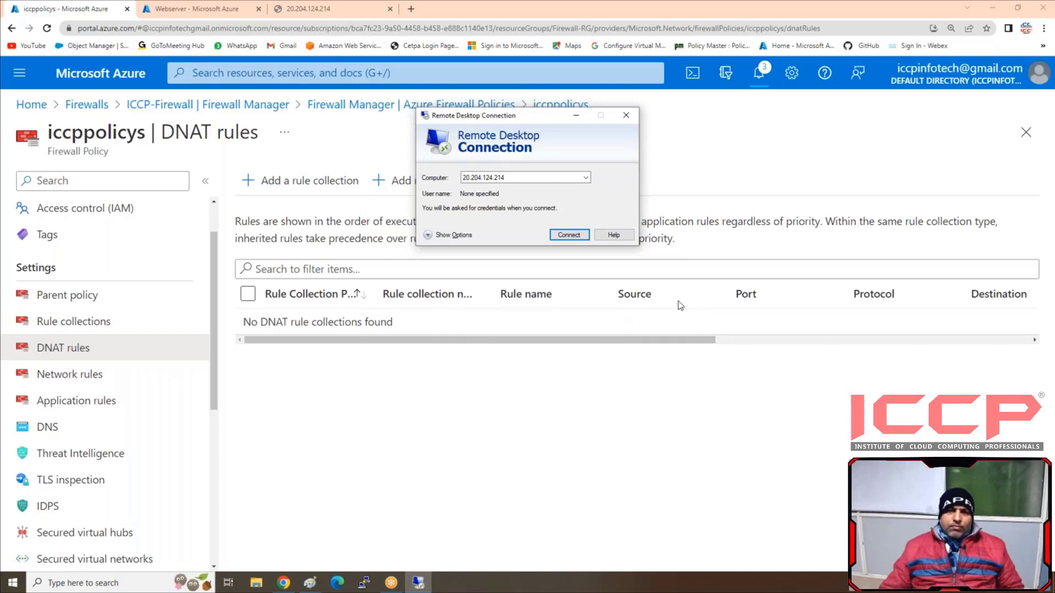
click(574, 115)
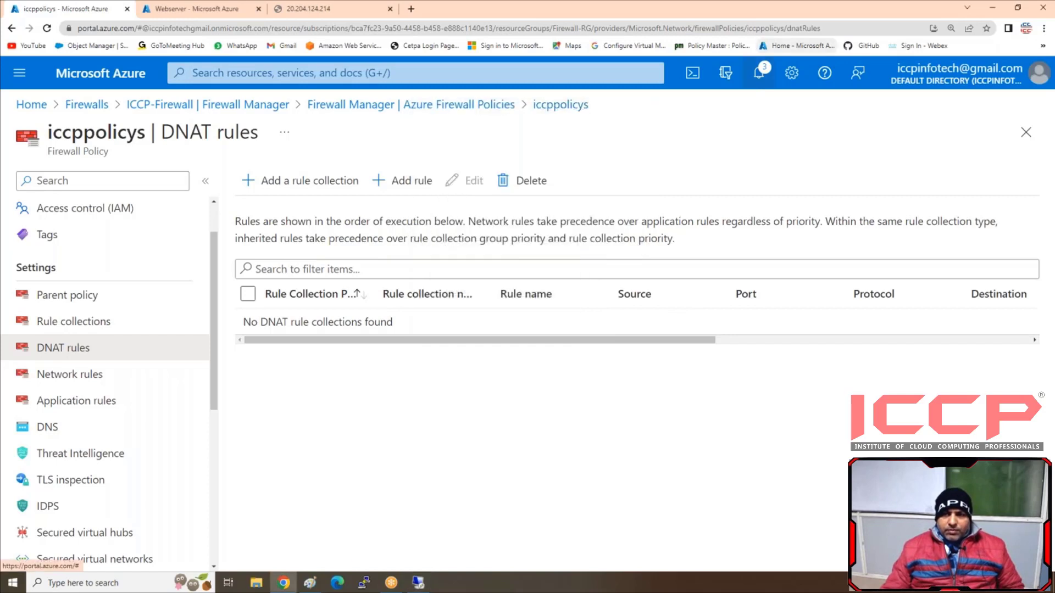
click(758, 73)
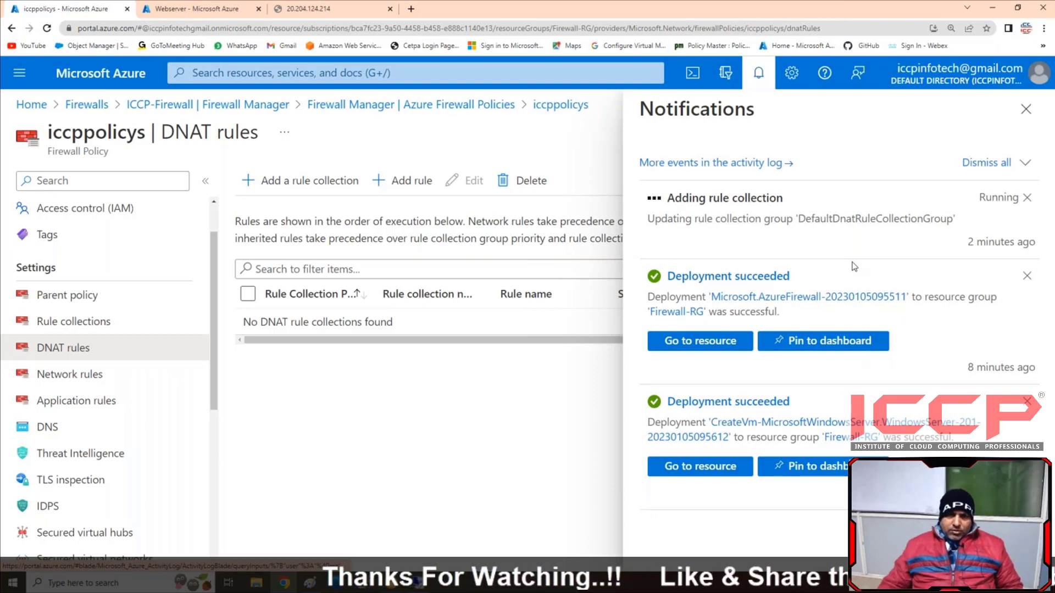
Begin another DNAT rule collection named allow-http with priority 200
click(299, 190)
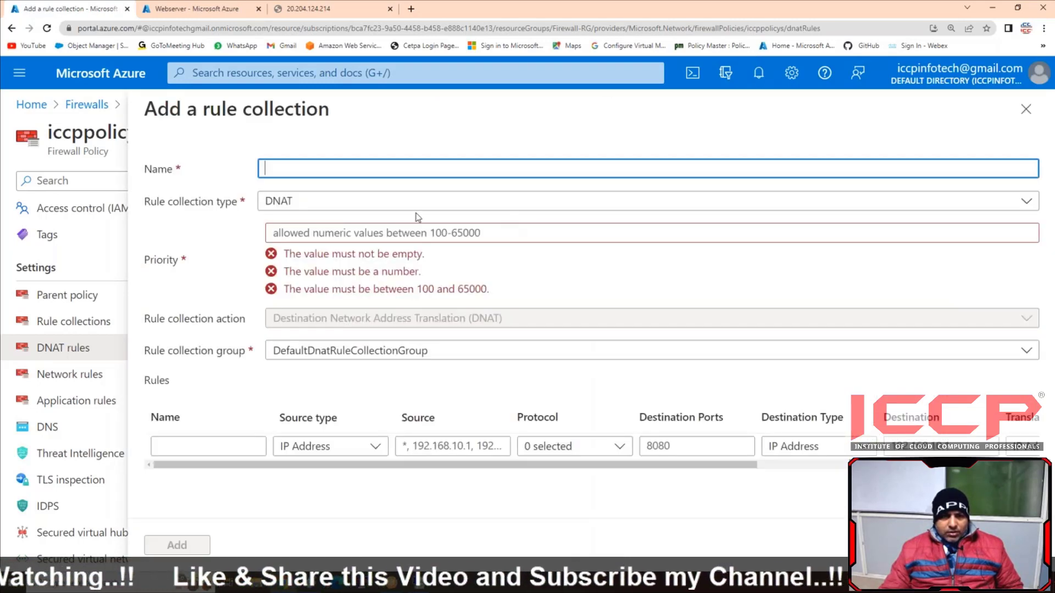
text(allo)
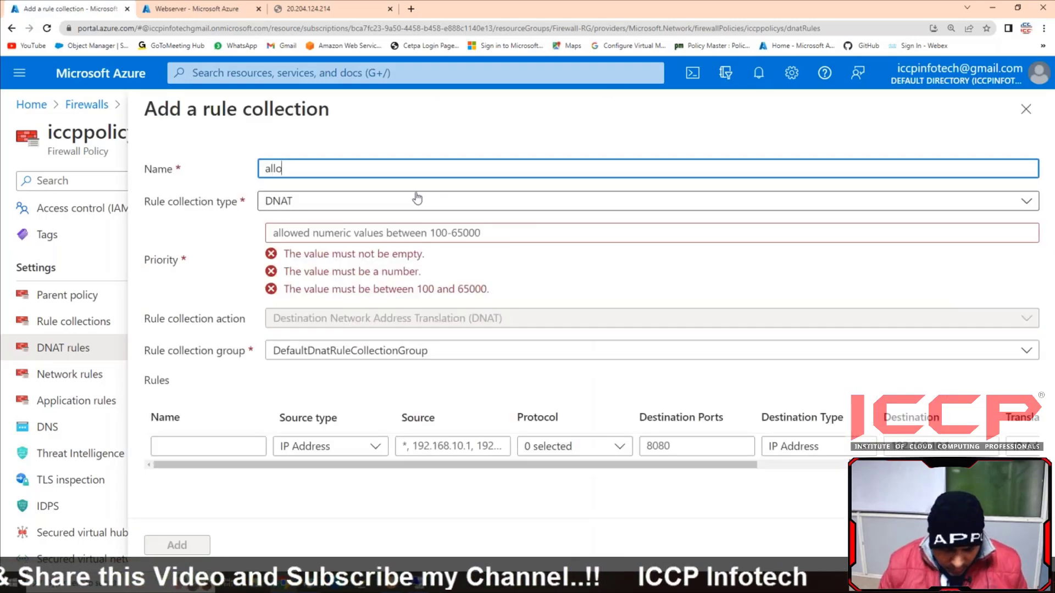
text(w-http)
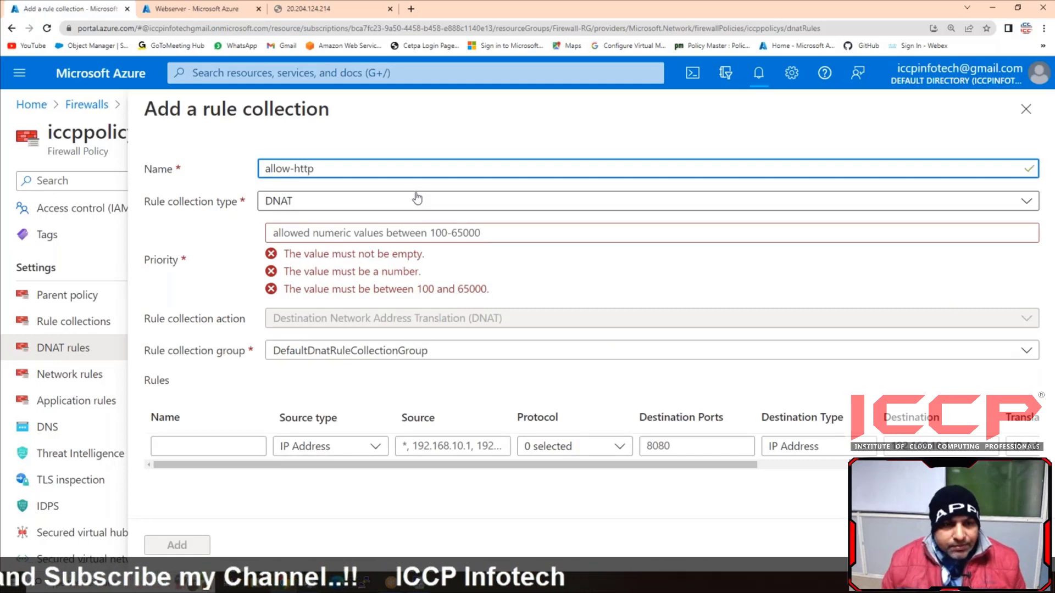
click(444, 233)
text(200)
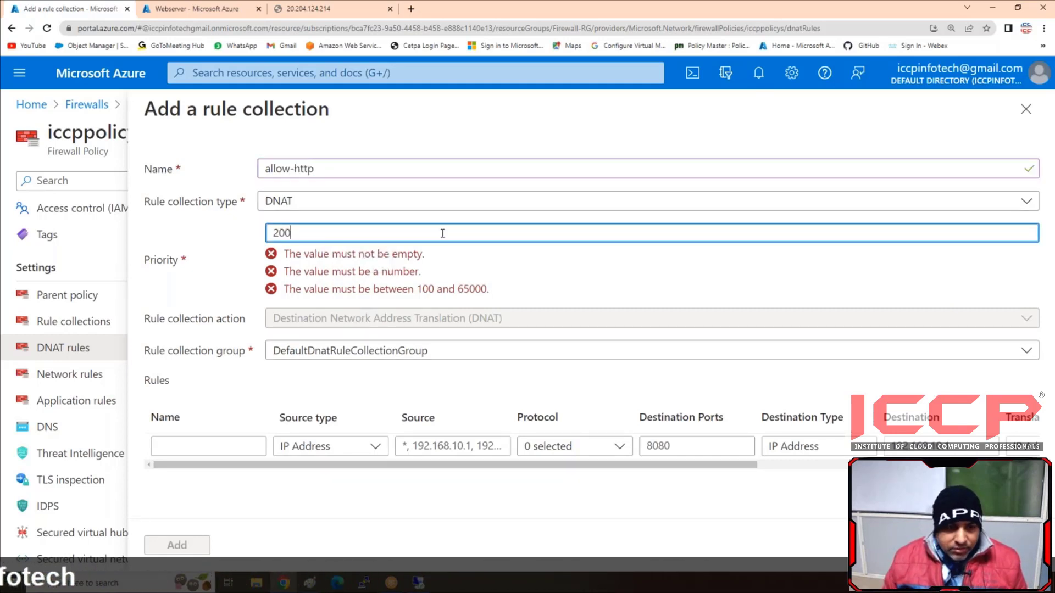
Name the collection's first rule allow-http and set its source IP address to 10.0.0.68
click(215, 393)
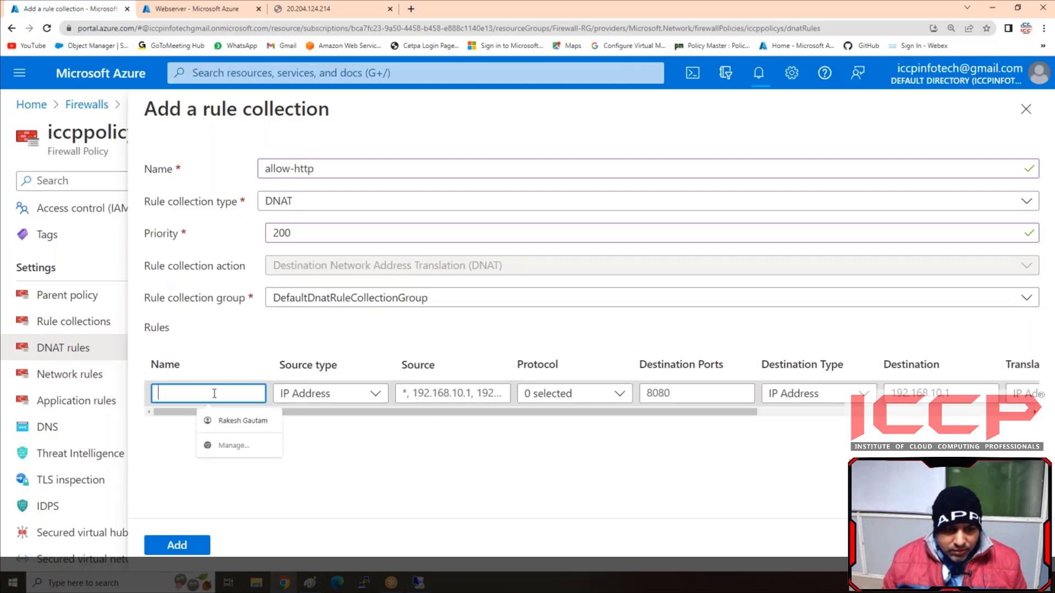
text(allow-http)
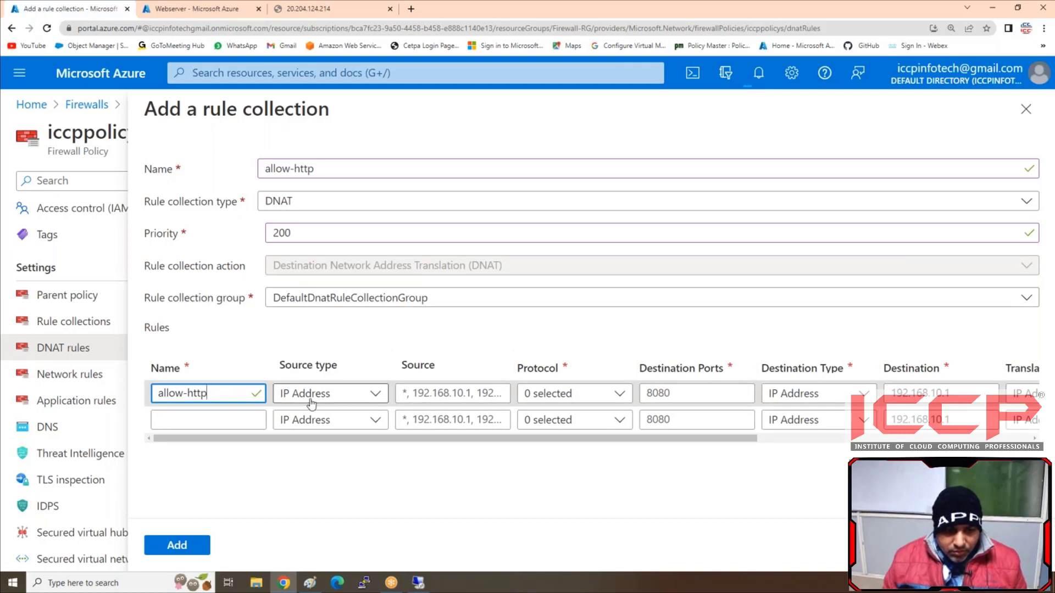
click(461, 393)
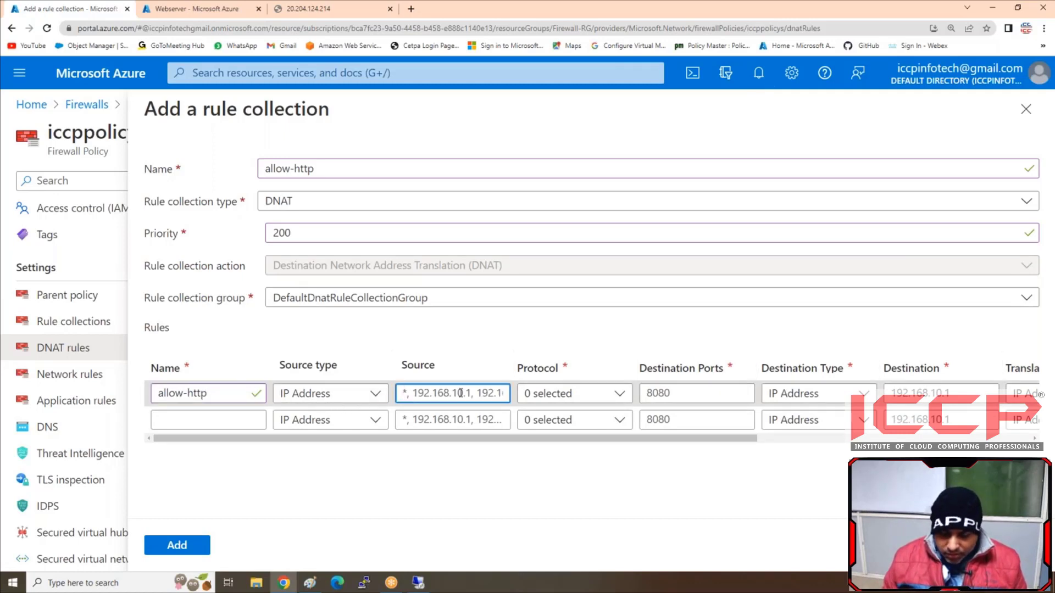
text(10.0.0)
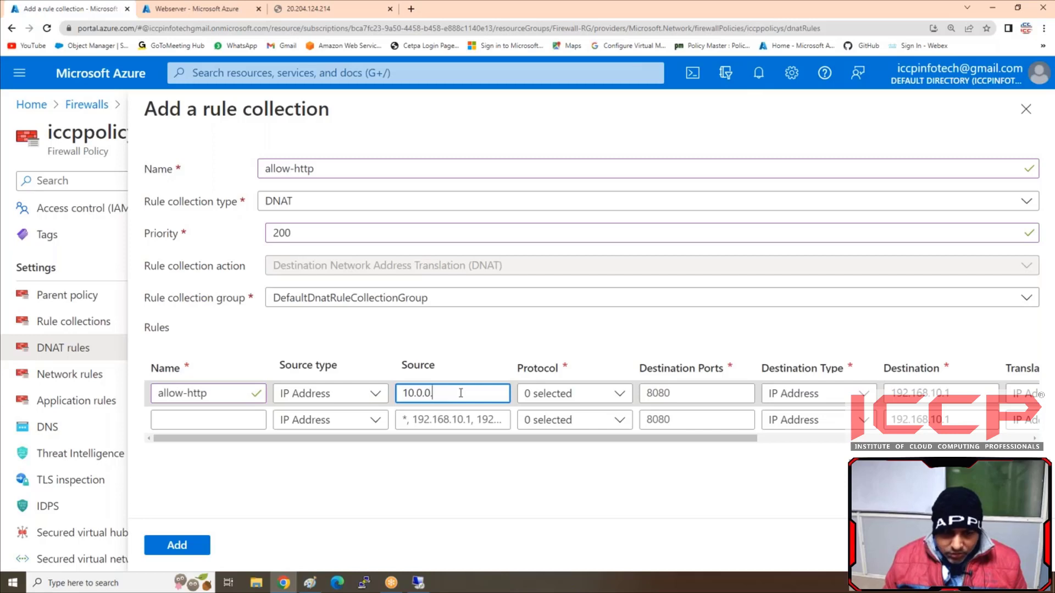
text(.68)
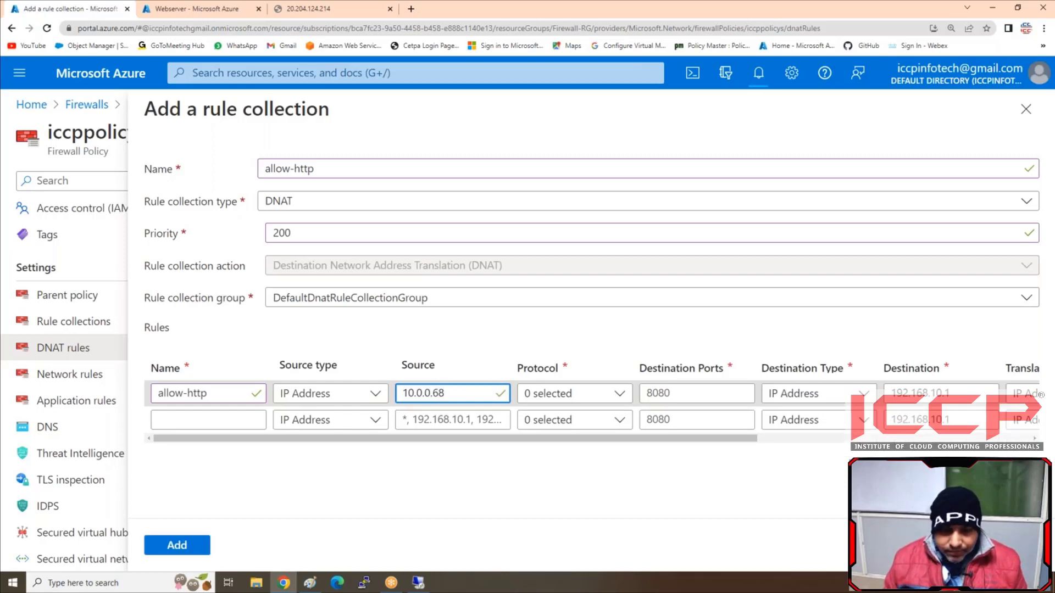
Set the allow-http rule's protocol to TCP, its destination port to 80 and its destination address to 20.204.124.214
click(609, 395)
click(560, 418)
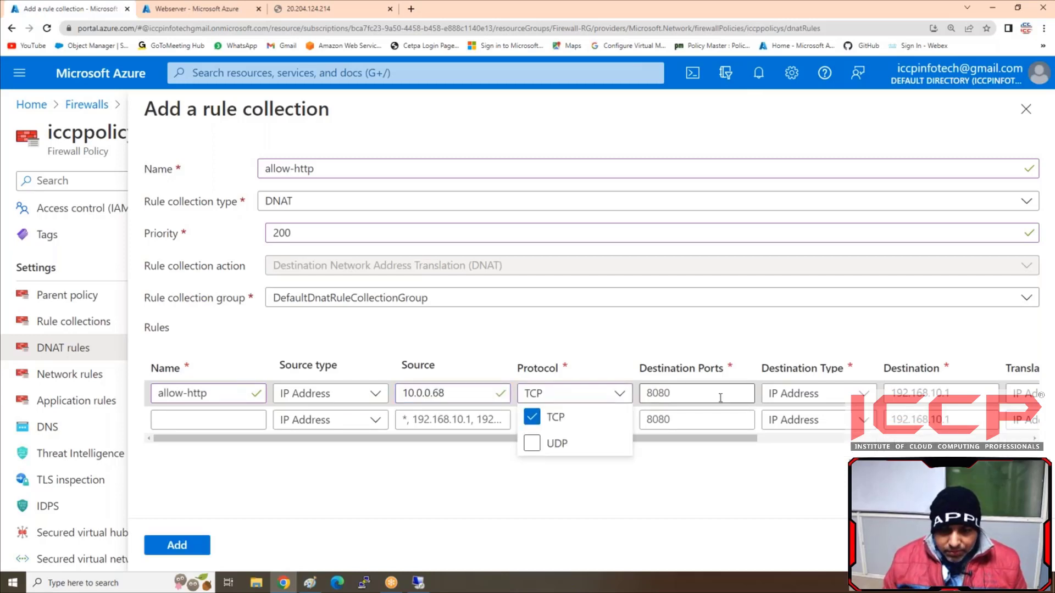
click(712, 397)
text(80)
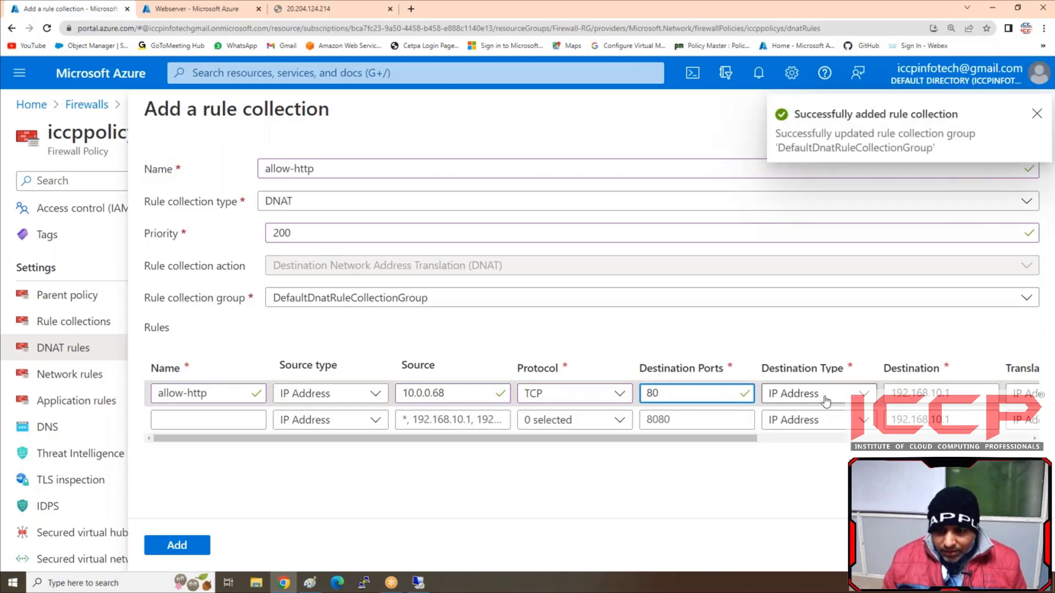
click(912, 394)
right_click(905, 393)
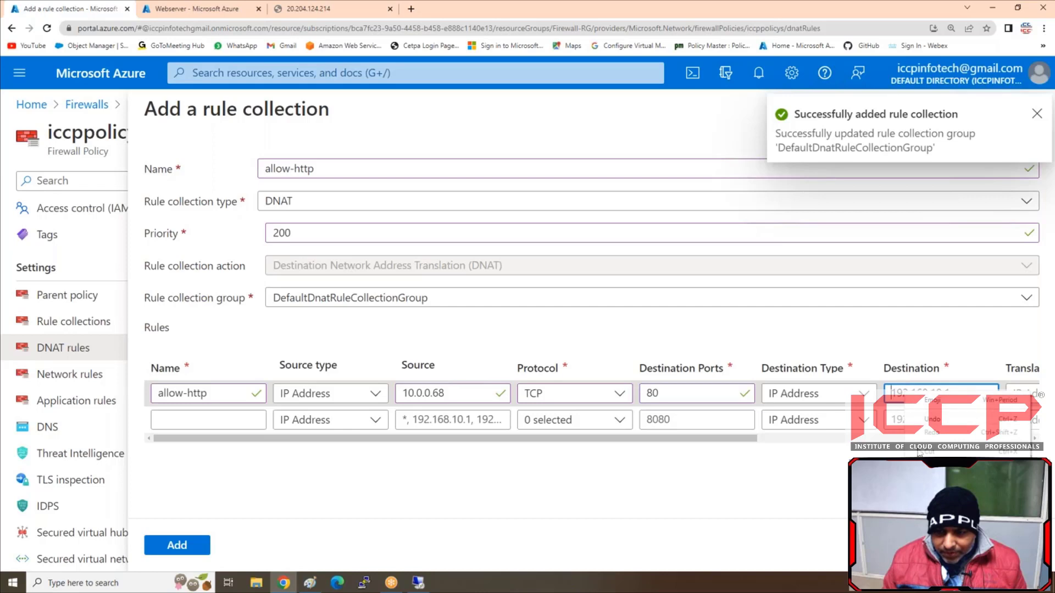
click(932, 478)
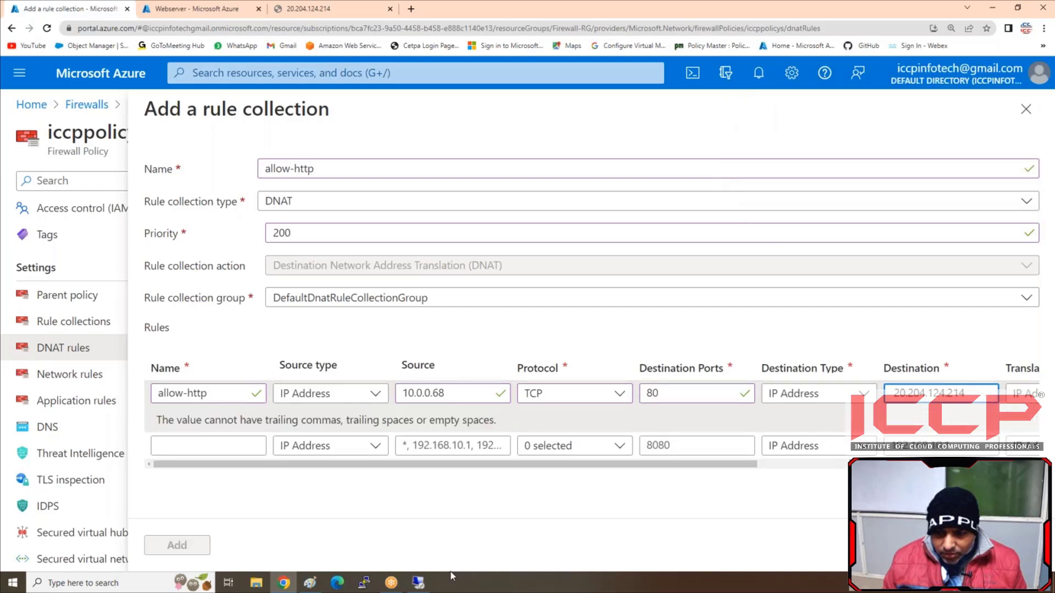
Set the allow-http rule's translated type to IP Address, translated address to 10.0.0.68 and translated port to 80
drag(529, 464, 807, 446)
click(702, 393)
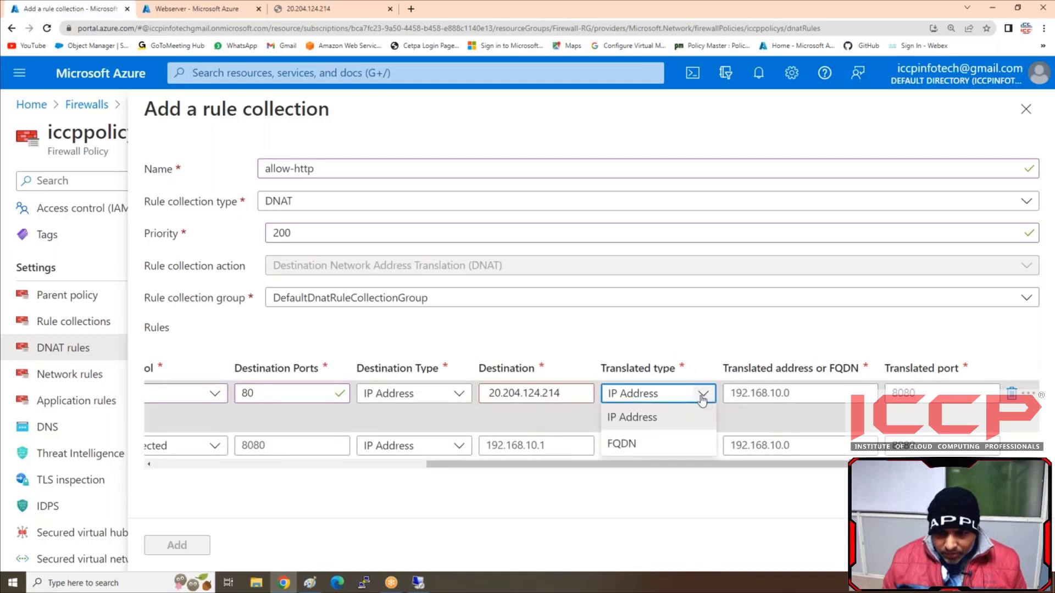
click(659, 422)
click(759, 395)
text(1)
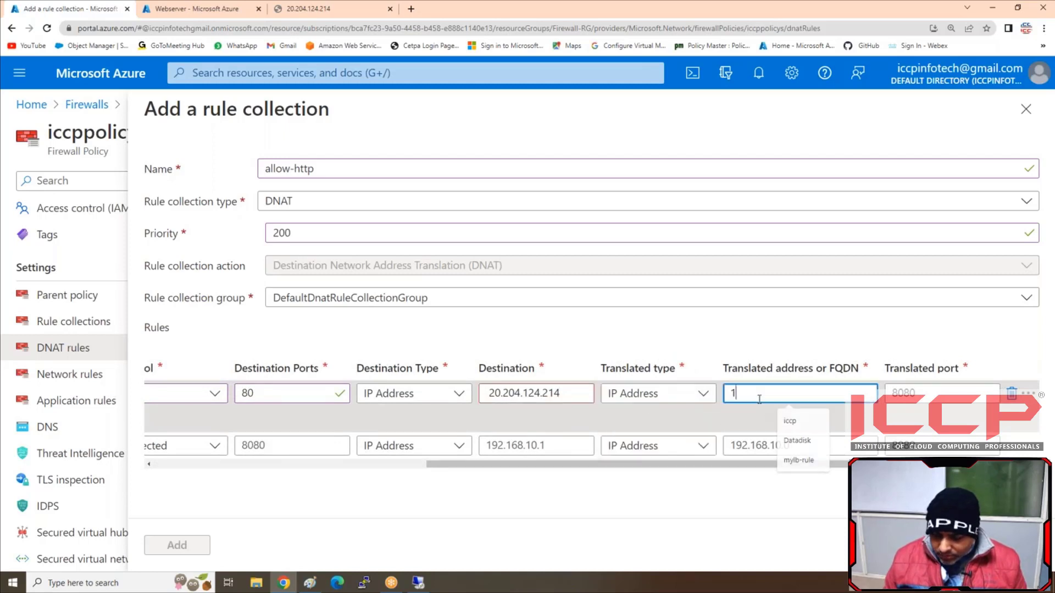
text(0.0.0.6)
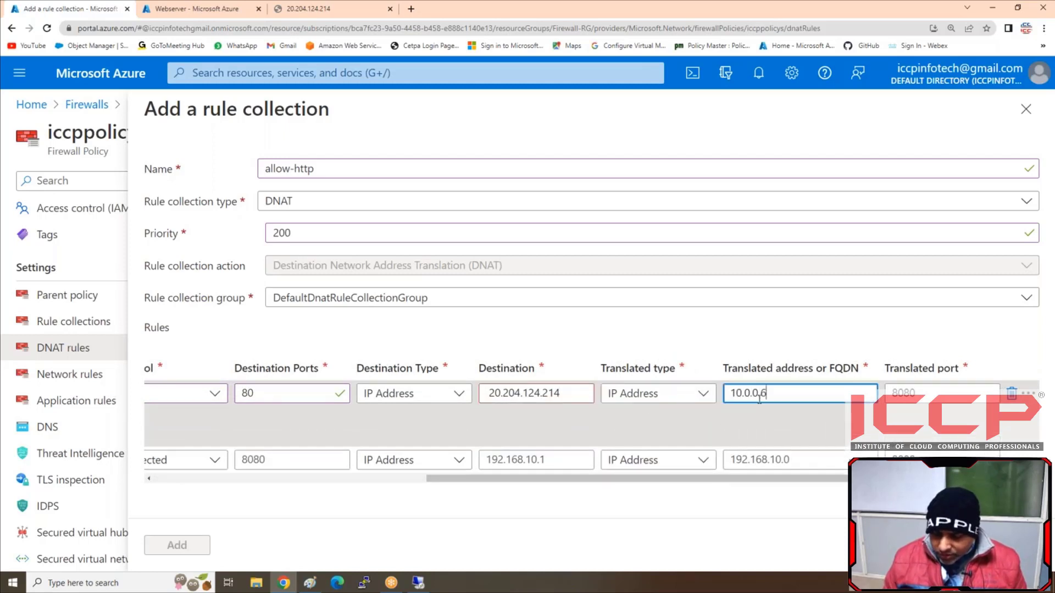
text(8)
click(904, 393)
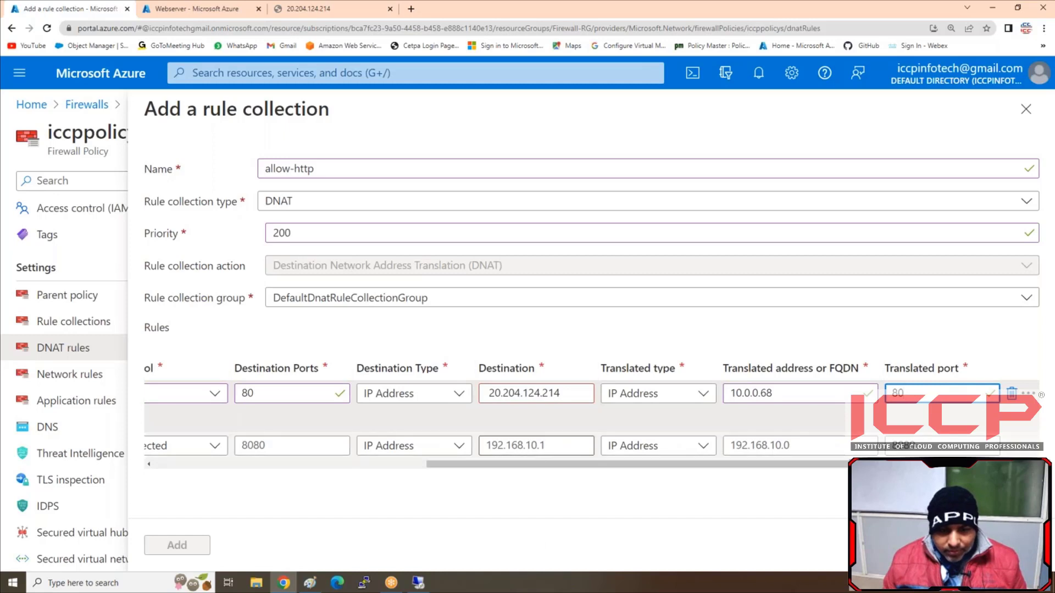
drag(535, 467, 842, 468)
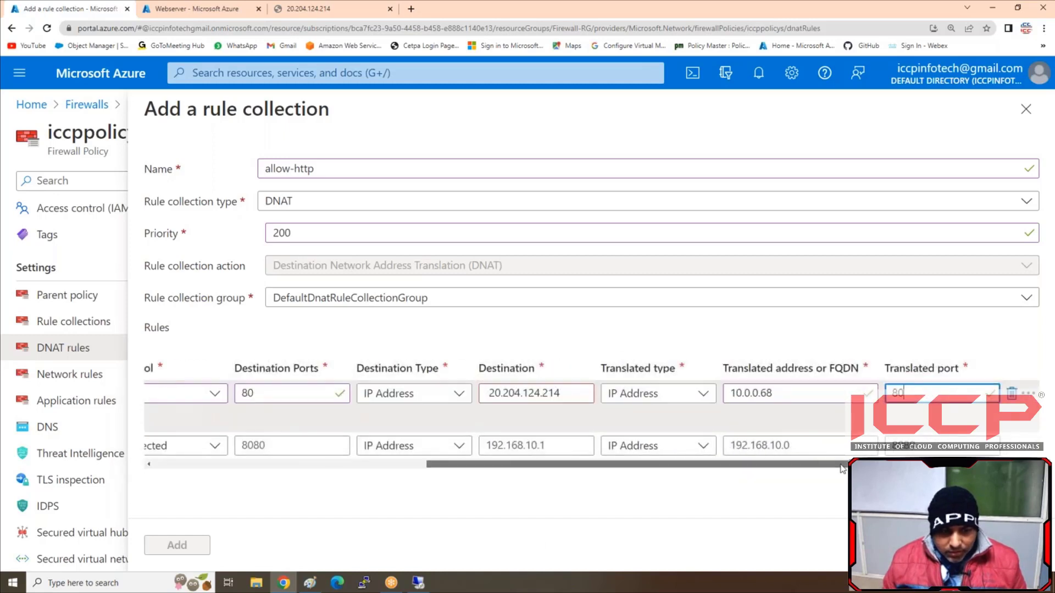
Discard the unsaved allow-http rule collection and reload the policy's DNAT rules page
click(1025, 109)
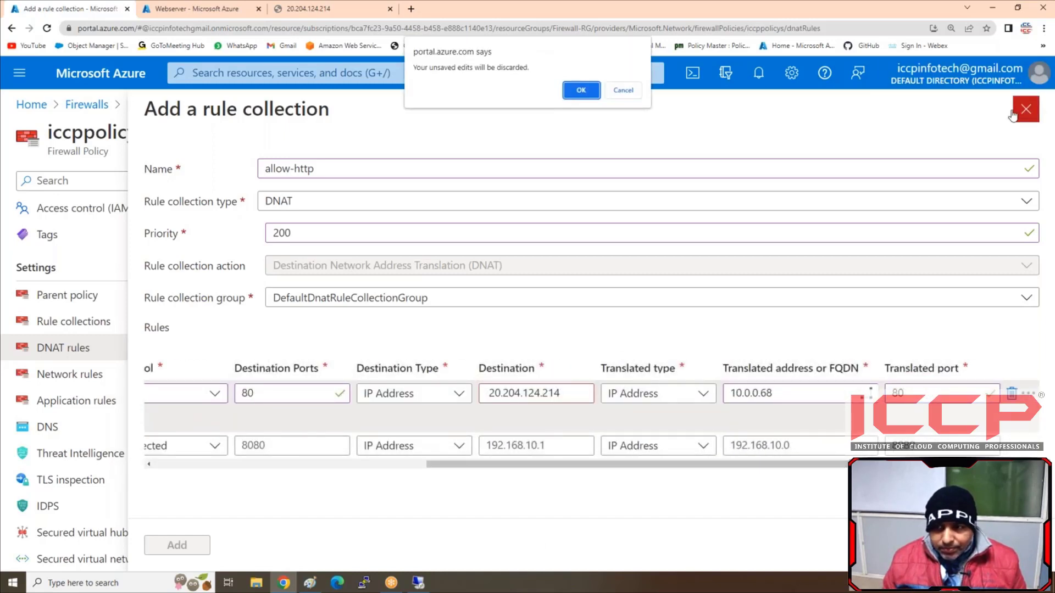
click(581, 90)
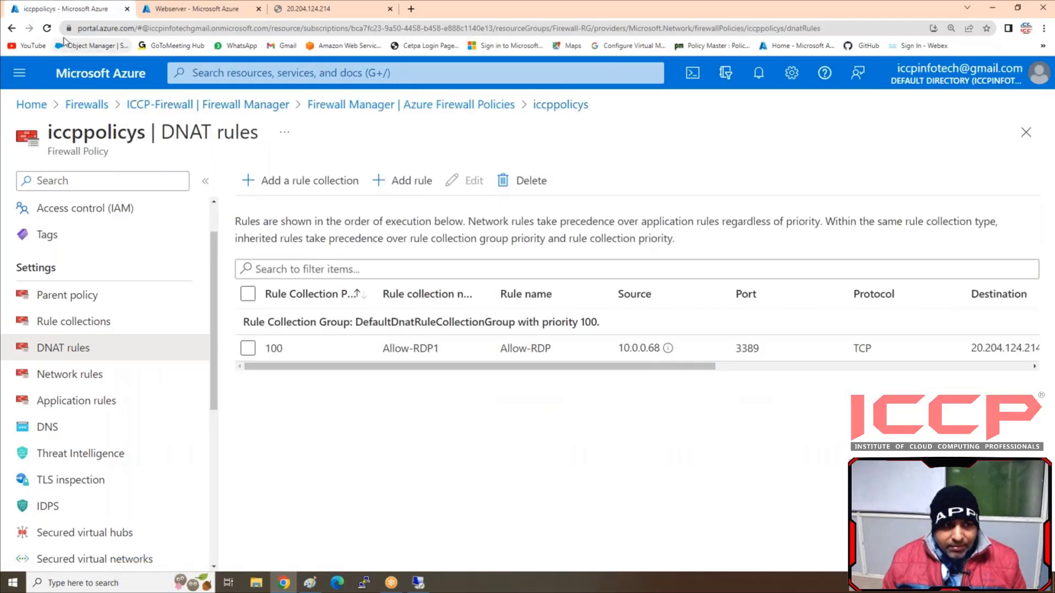
click(47, 29)
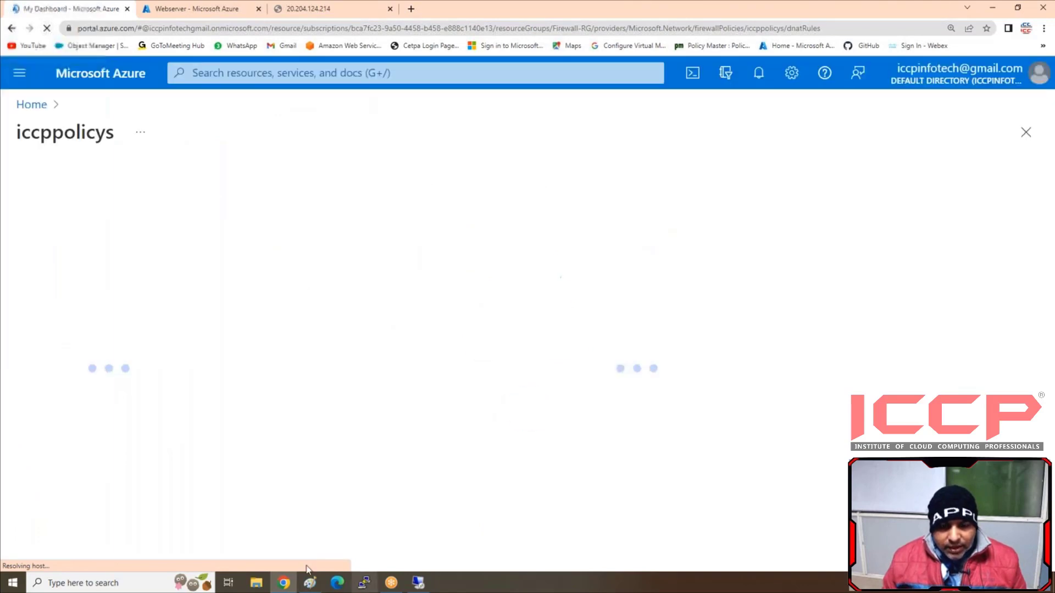
Test a Remote Desktop connection to 20.204.124.214, dismiss the result and return to the Azure portal in the browser
click(431, 587)
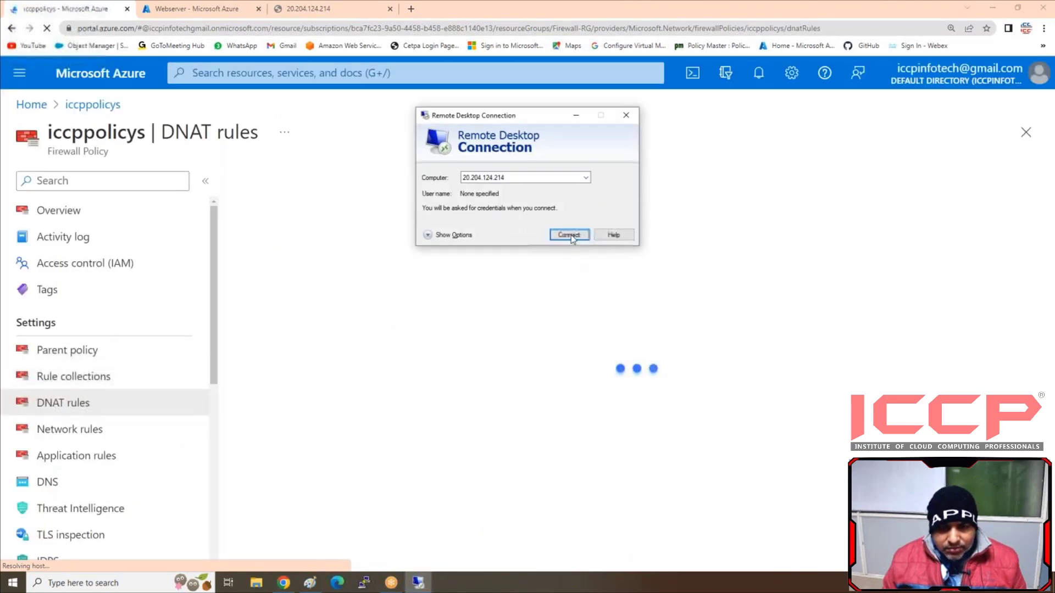
click(570, 235)
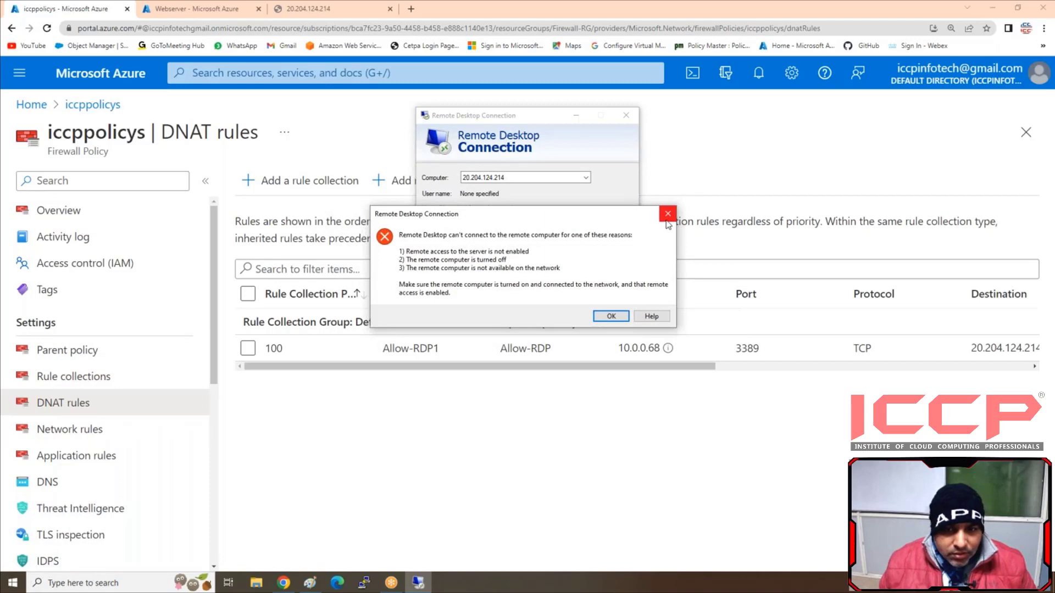
click(611, 316)
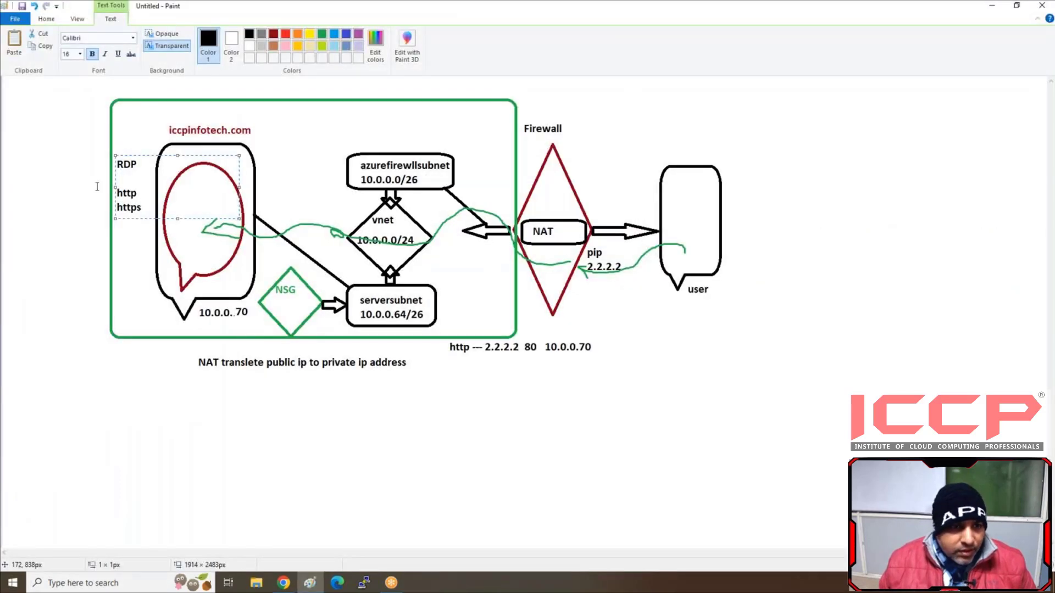
click(283, 583)
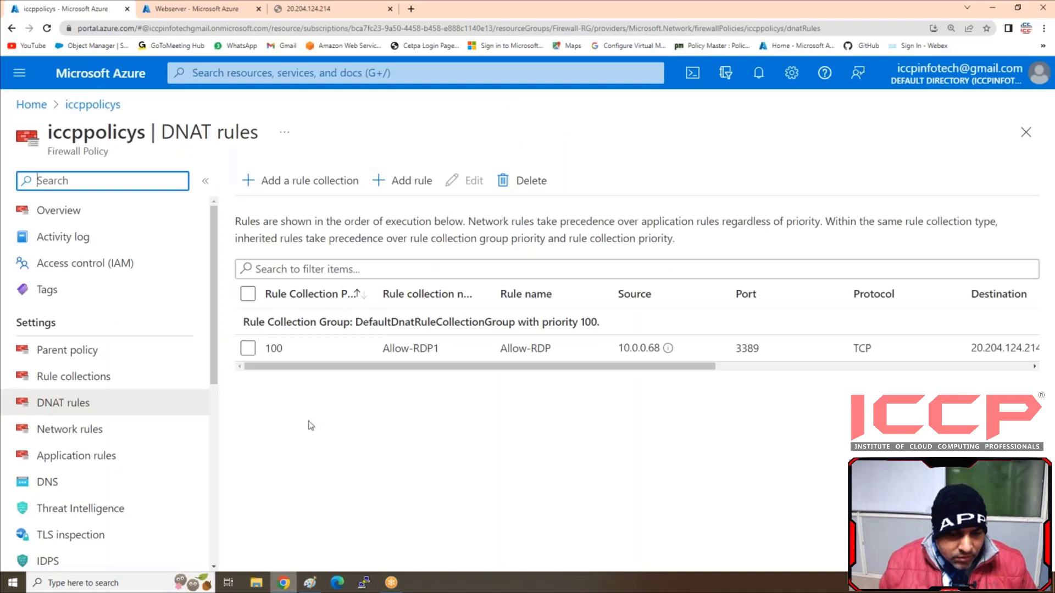
Open the public IP configuration of ICCP-Firewall in the second portal tab to check the firewall's public address
right_click(41, 103)
click(203, 7)
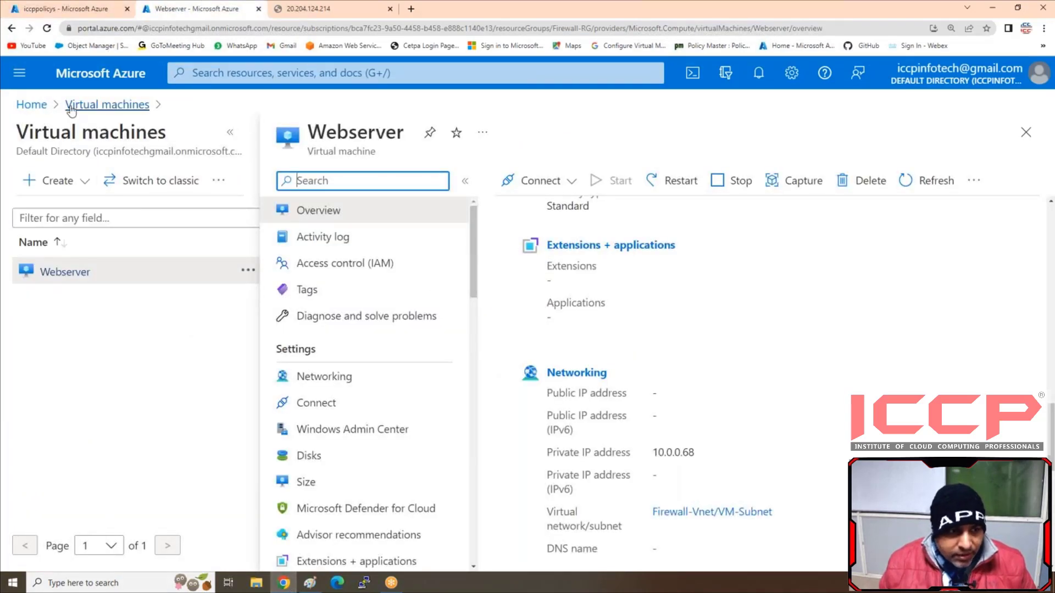
click(32, 104)
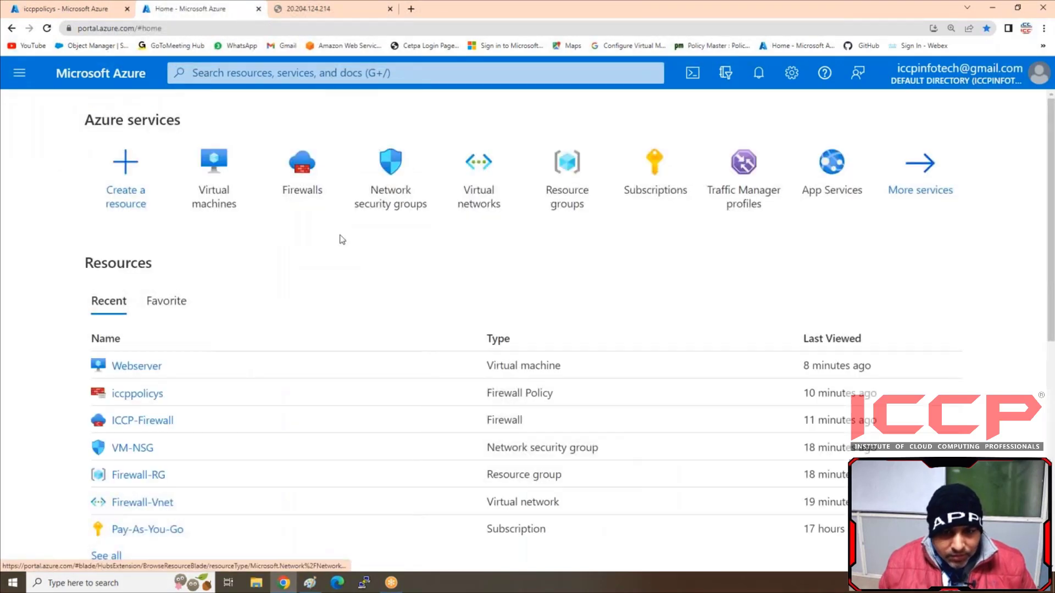
click(302, 190)
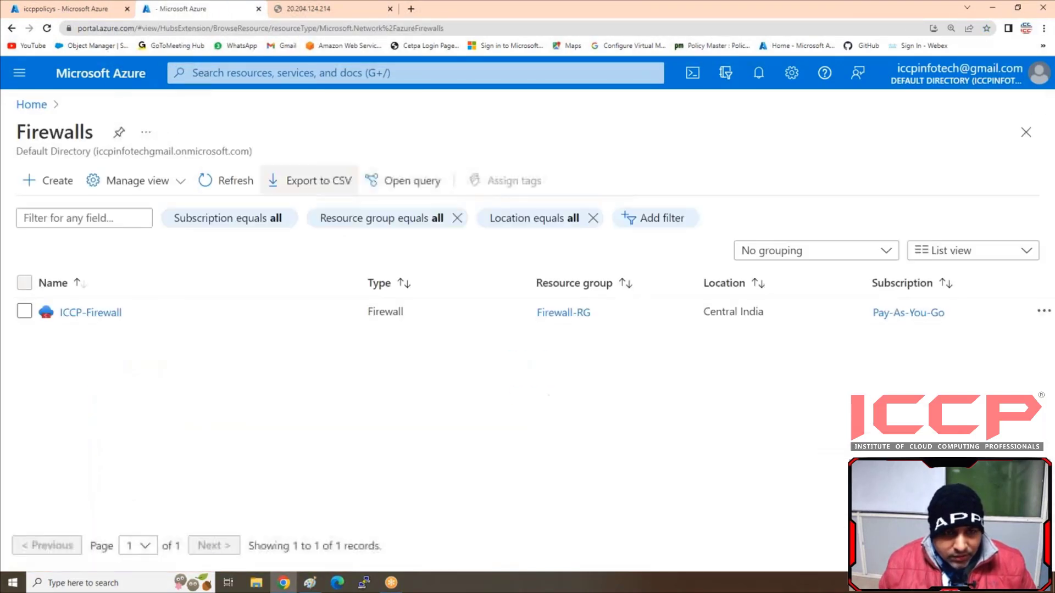
click(123, 315)
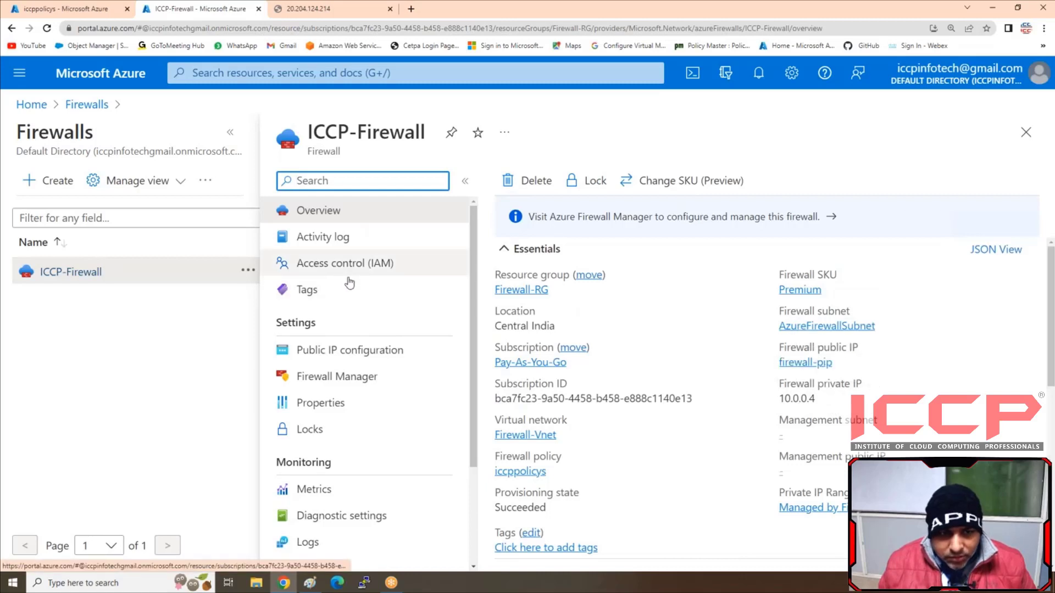
click(345, 351)
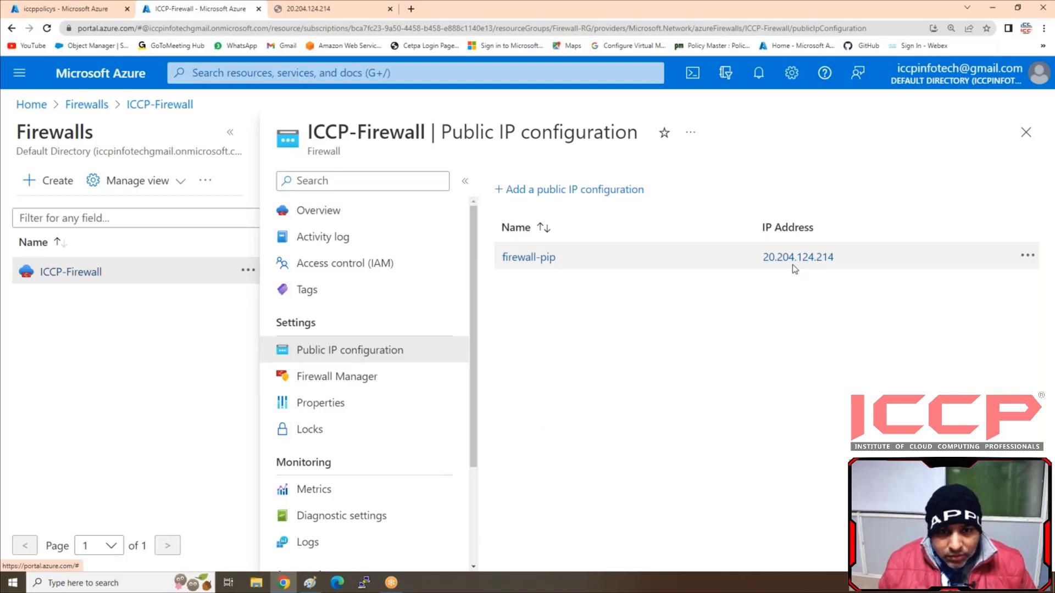
Compare the firewall's public IP address with the destination of the Allow-RDP rule in iccppolicys
click(75, 12)
drag(693, 367, 568, 370)
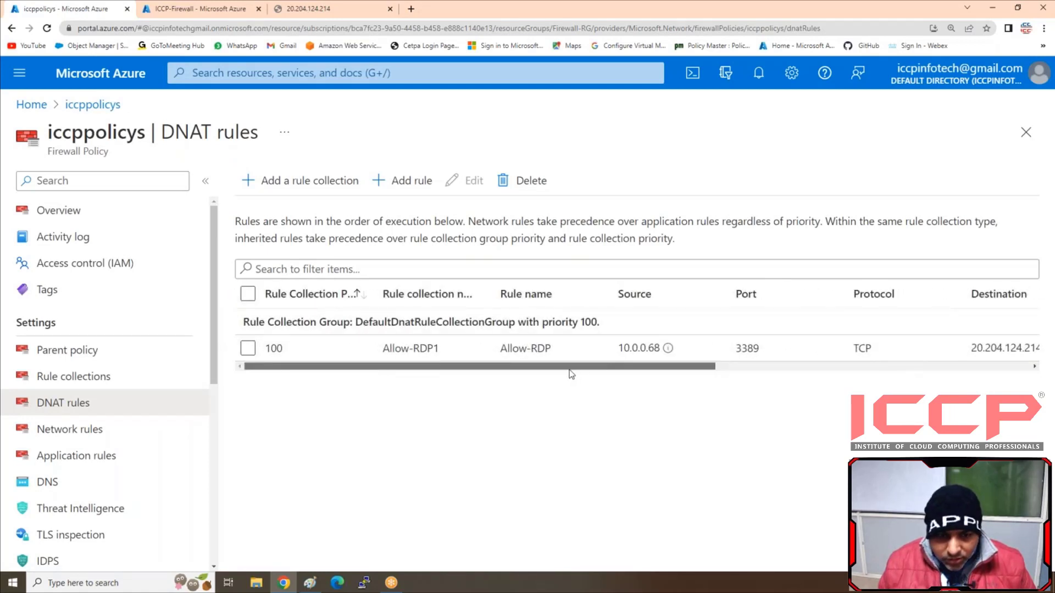
click(207, 11)
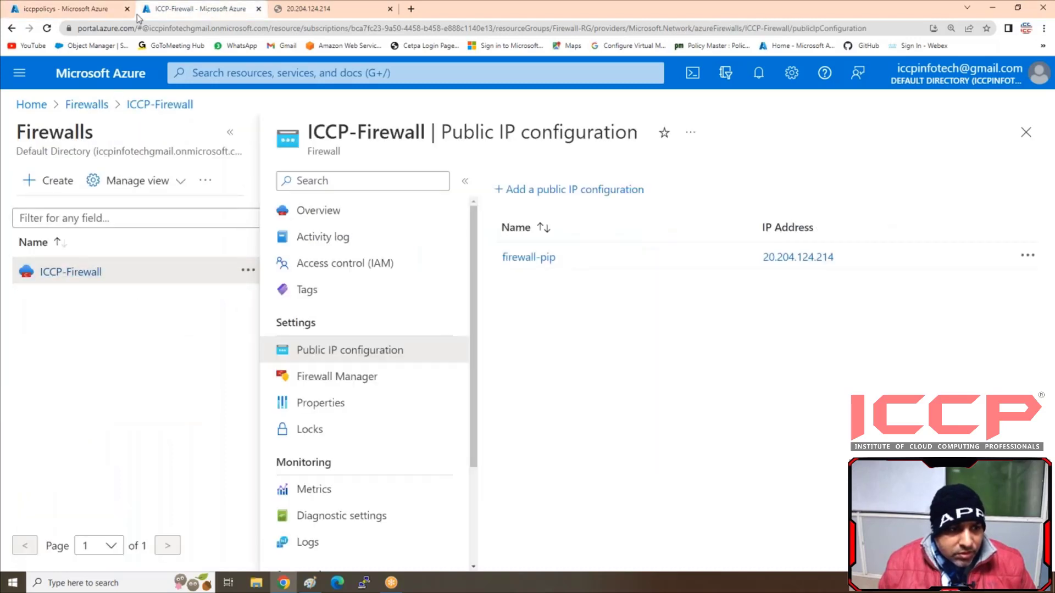
click(91, 12)
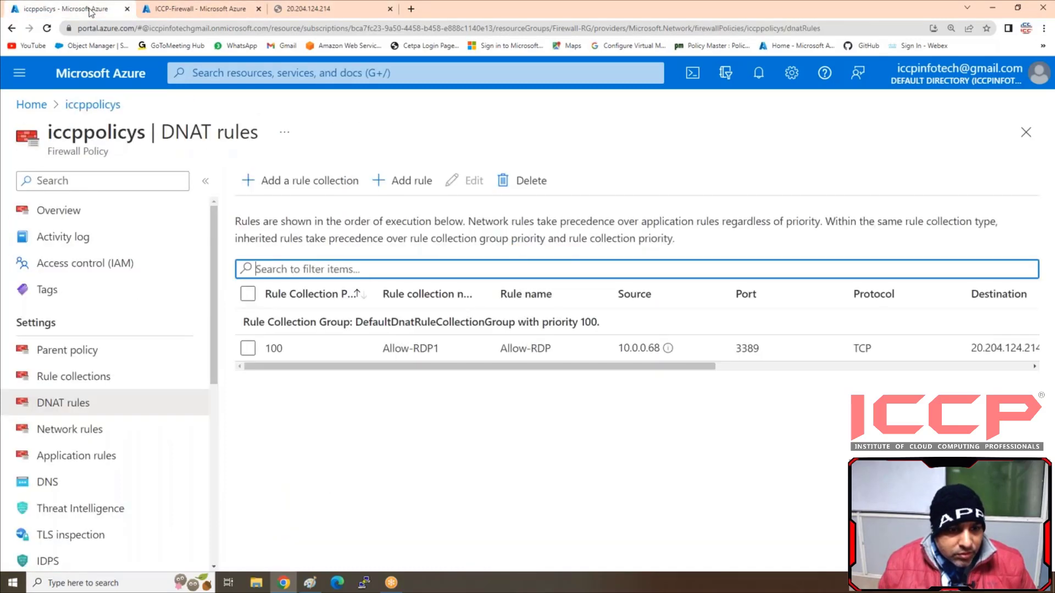
Open the inbound security rules of the VM-NSG network security group and begin adding a rule
click(214, 12)
click(32, 104)
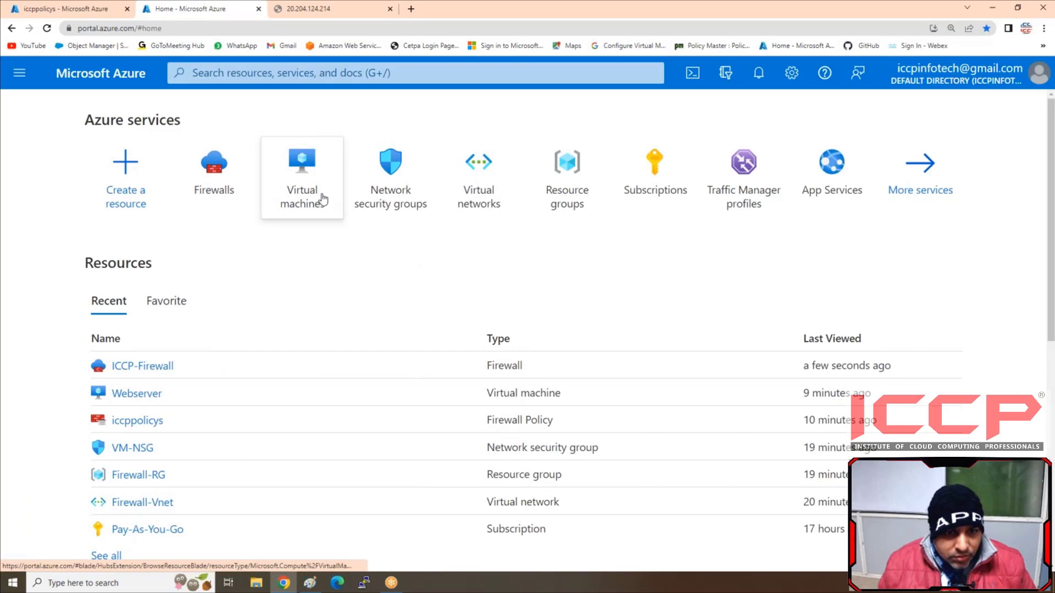
click(386, 189)
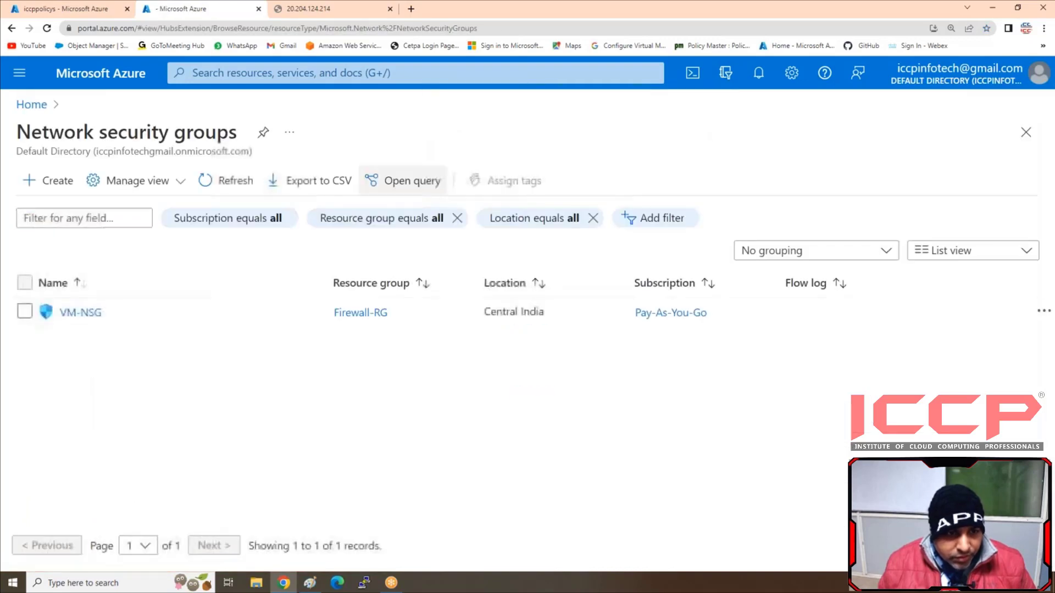
click(80, 312)
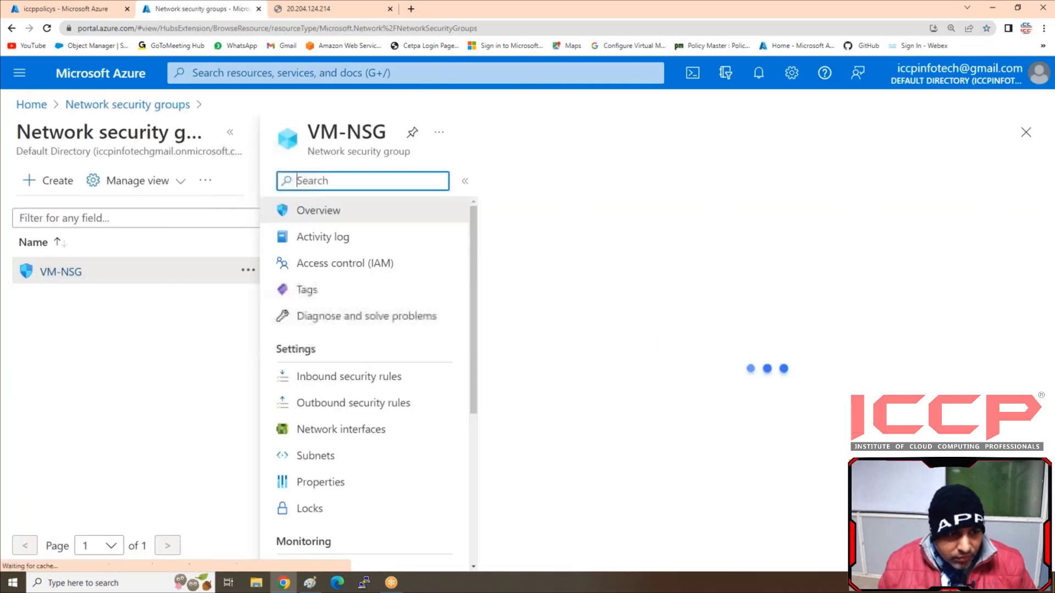
click(349, 377)
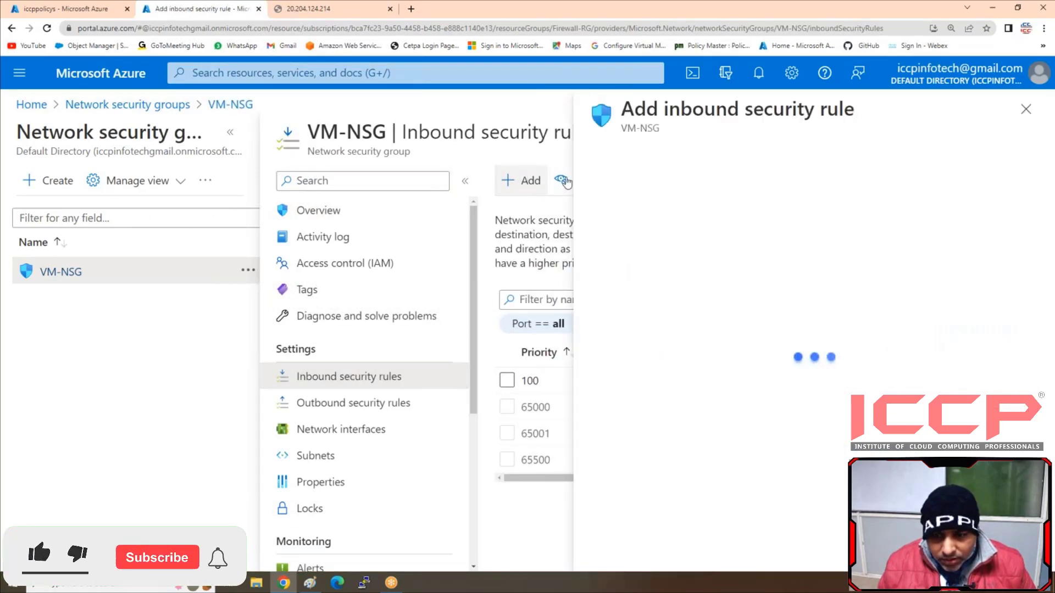
Add an inbound security rule to VM-NSG that allows the RDP service from any source to any destination
click(653, 336)
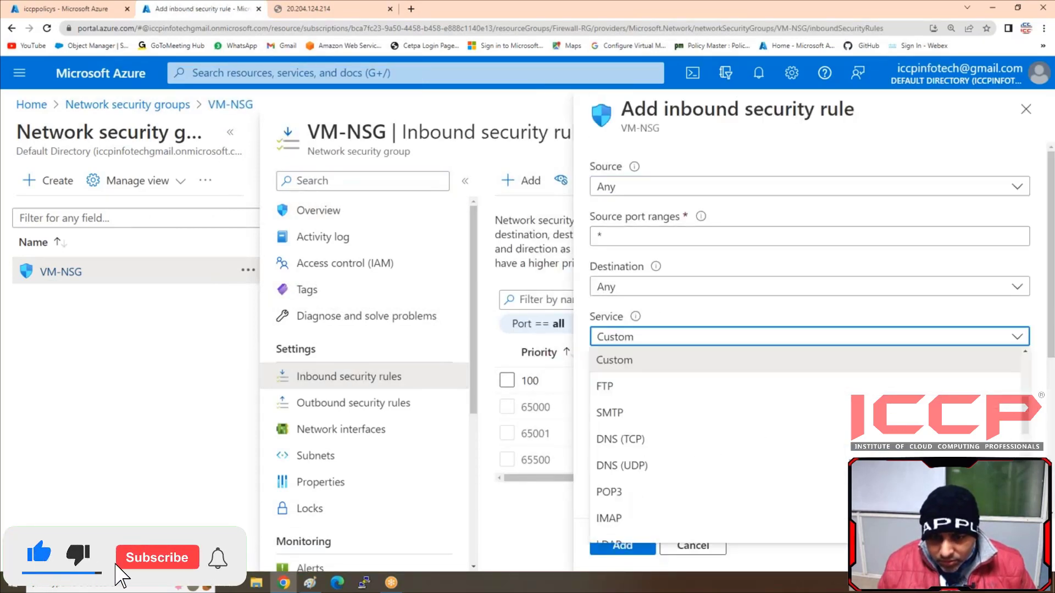
scroll(623, 434, down, 1)
scroll(622, 435, down, 1)
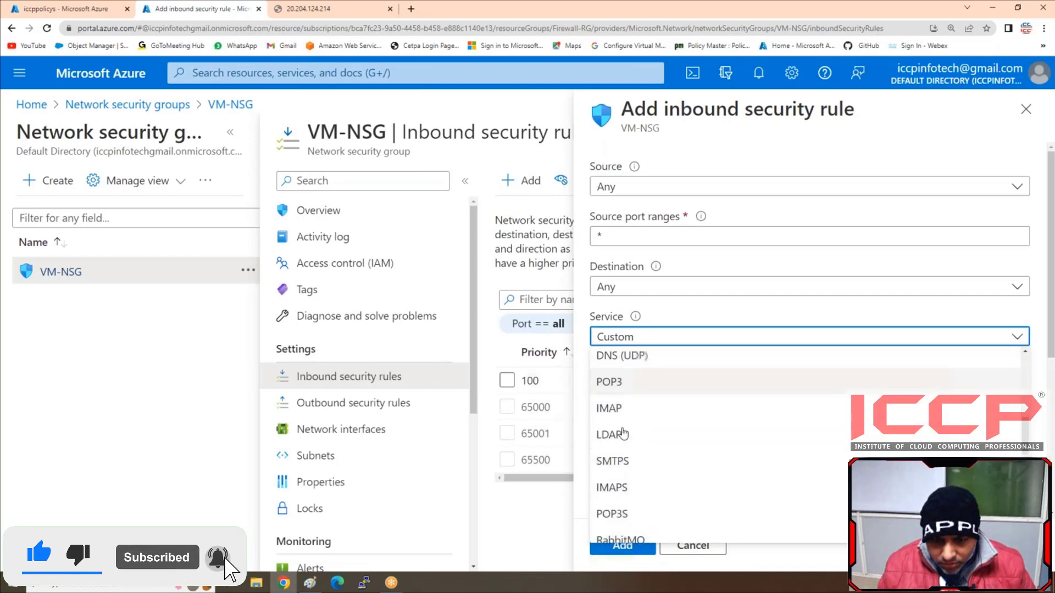
scroll(622, 434, up, 6)
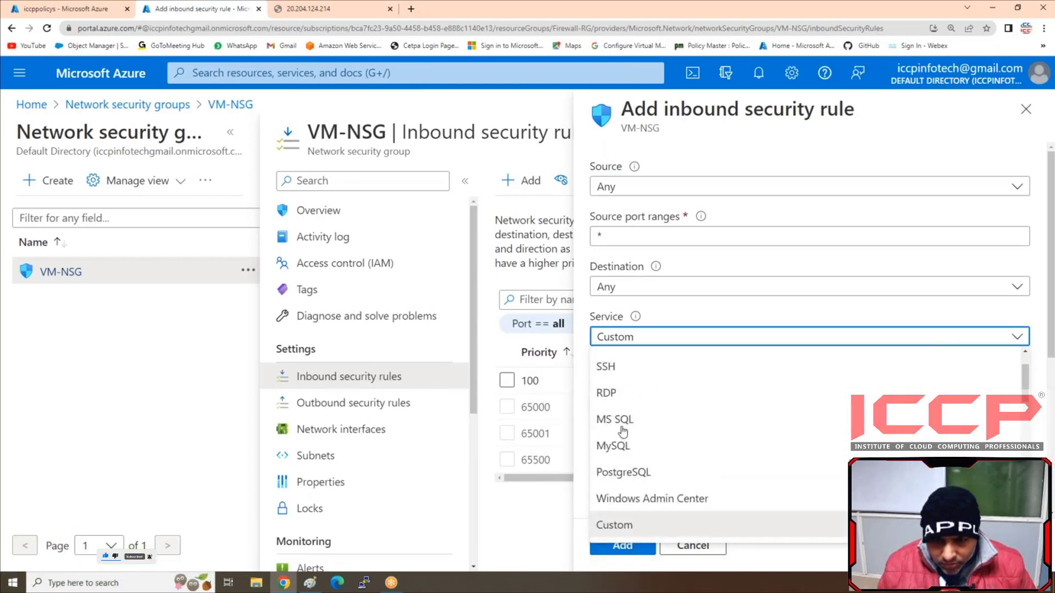
key(Escape)
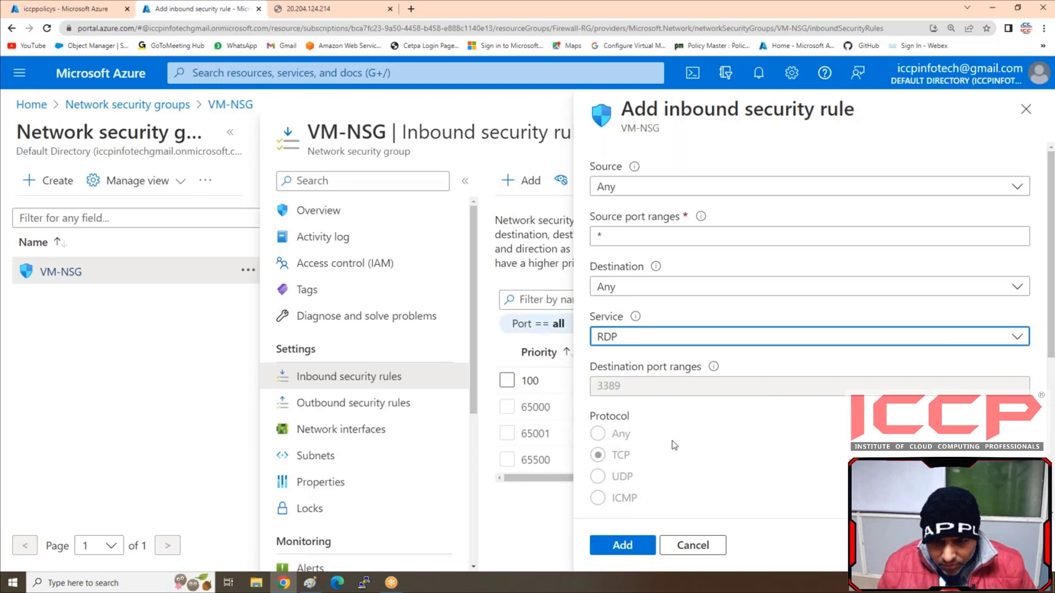
scroll(676, 445, down, 4)
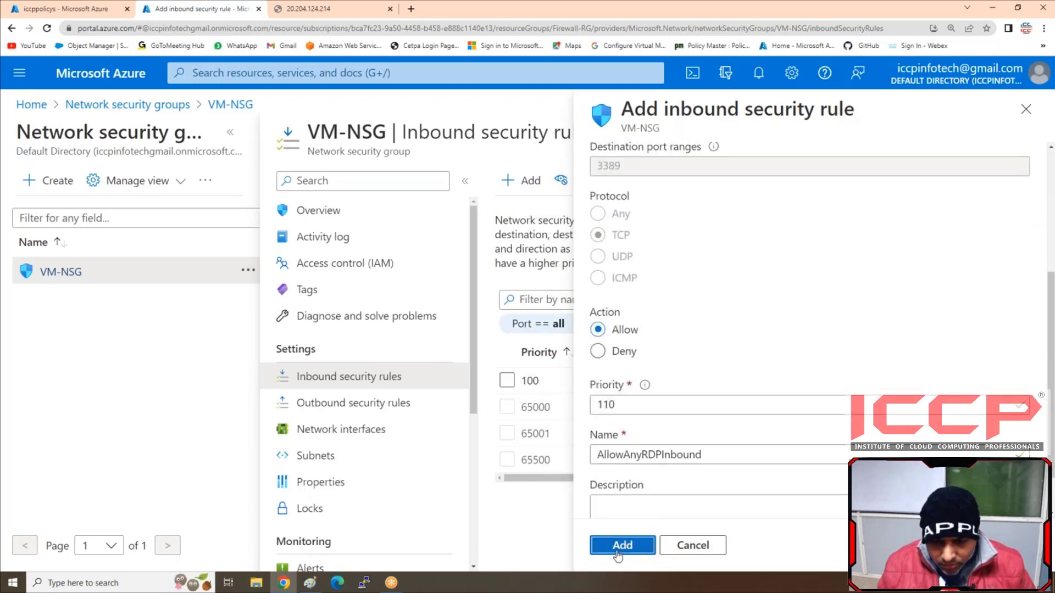
click(616, 553)
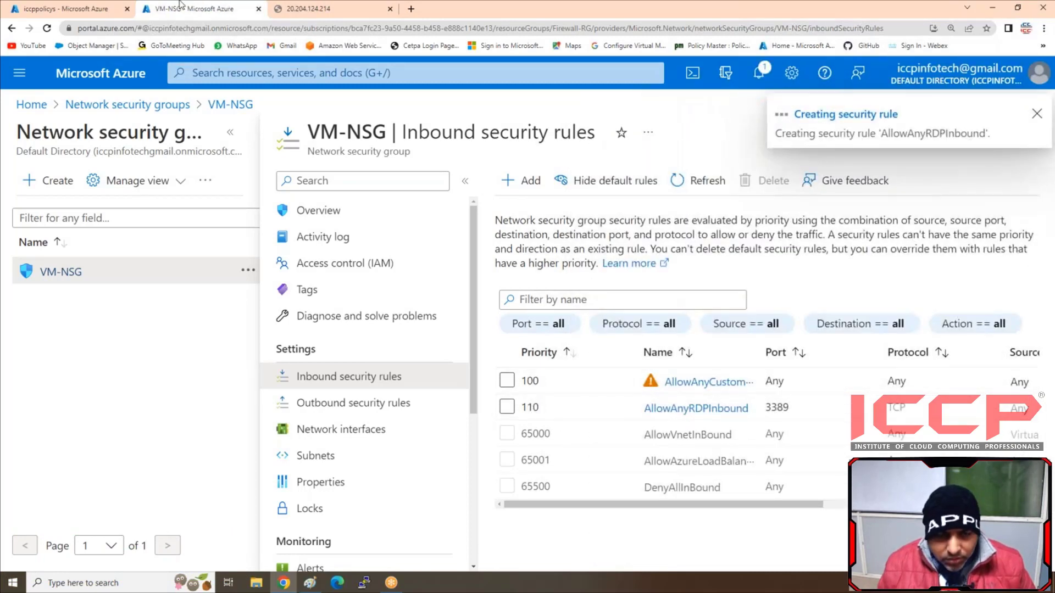
Review the Allow-RDP rule's destination, translated address and translated port in the iccppolicys DNAT rules
click(39, 9)
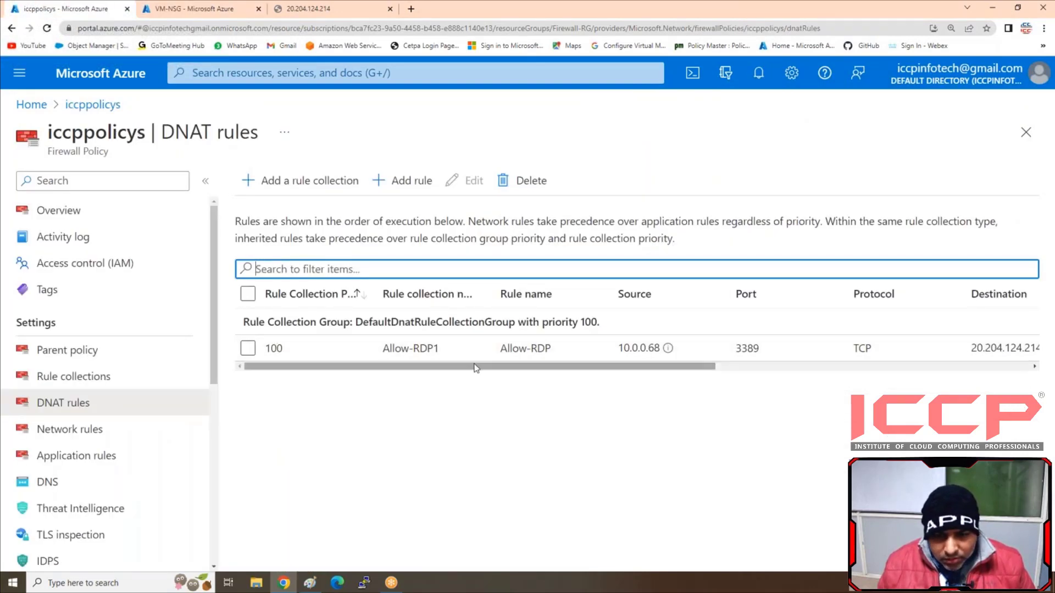
drag(476, 367, 806, 360)
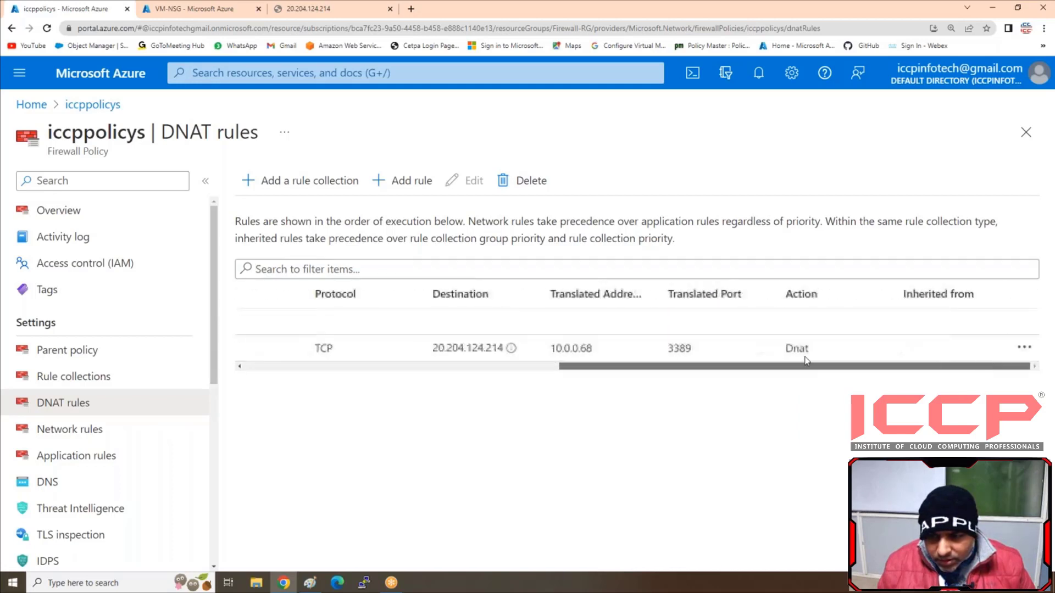
scroll(778, 373, left, 5)
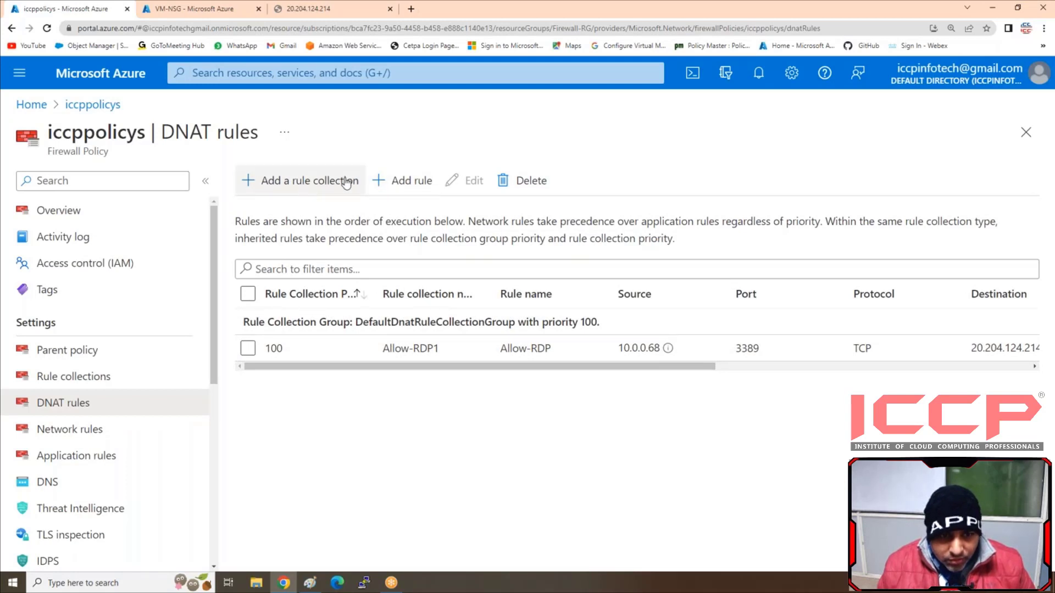
Start a new DNAT rule collection, name its first rule rdp and set the rule's source IP address to *
click(309, 184)
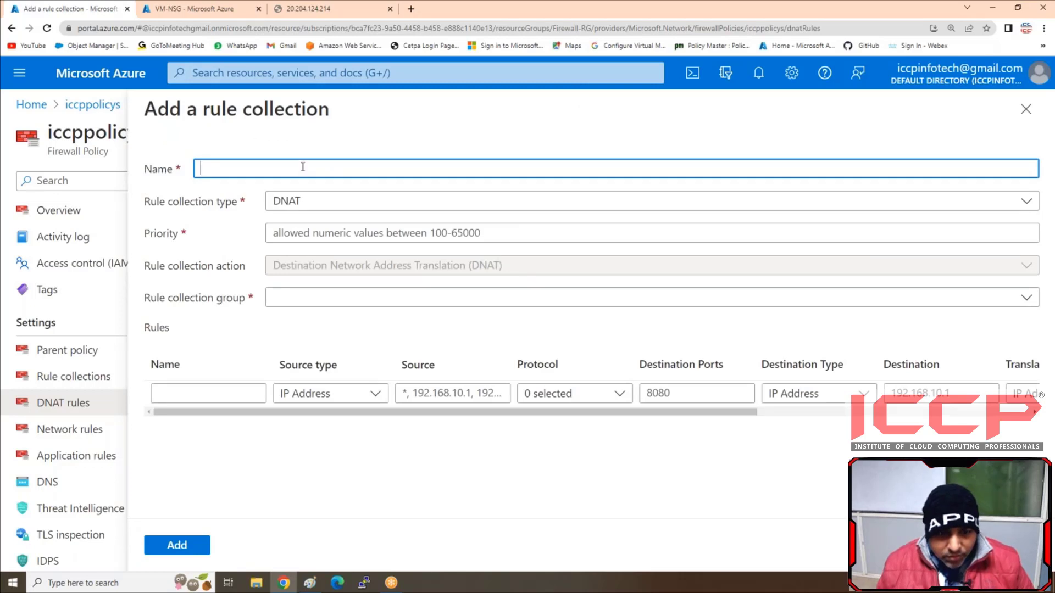
click(207, 395)
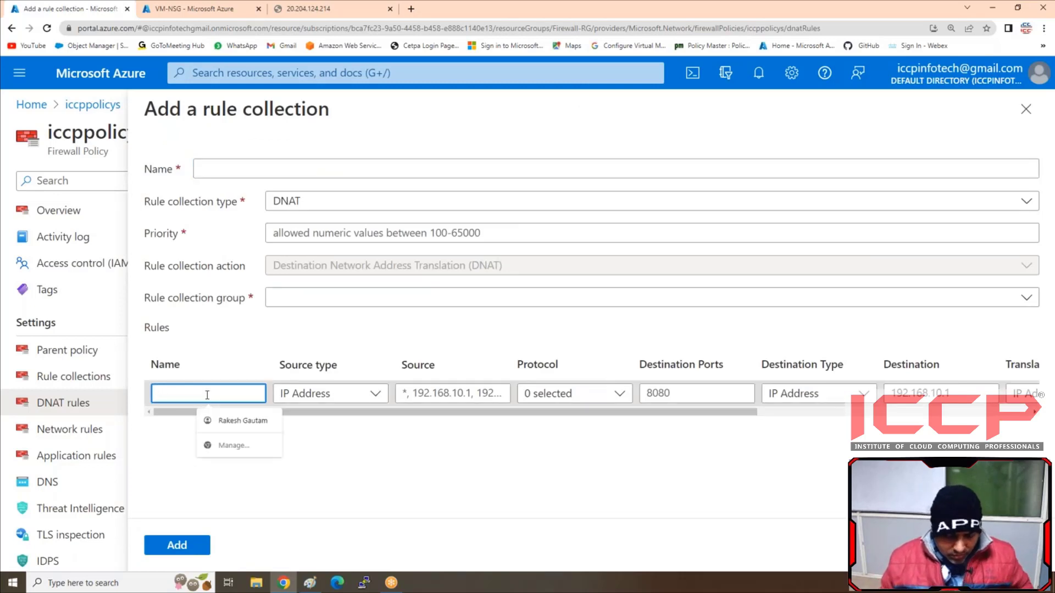
text(rdp)
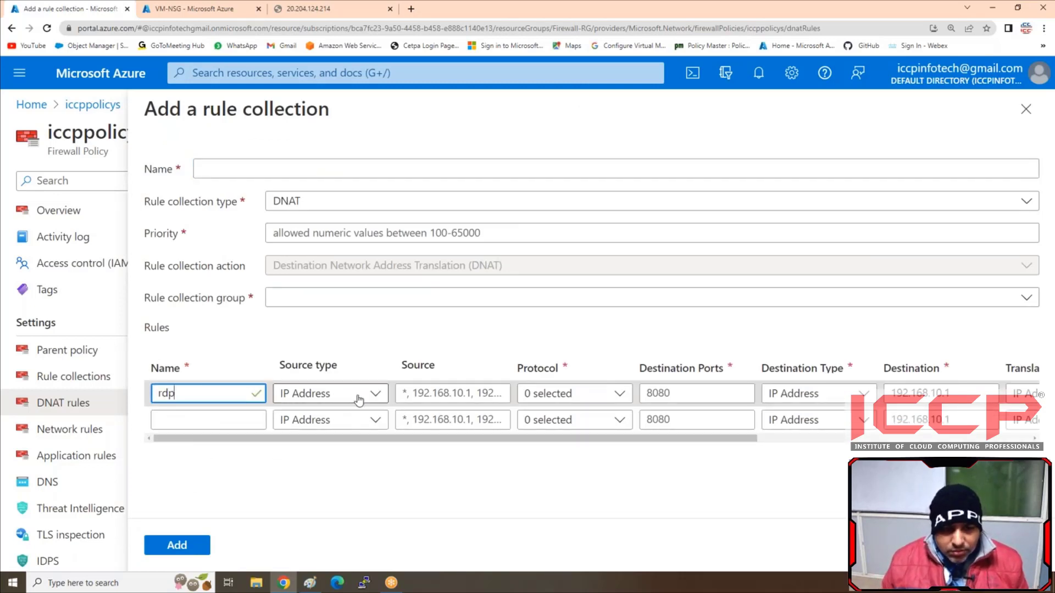
click(359, 394)
click(349, 418)
click(489, 392)
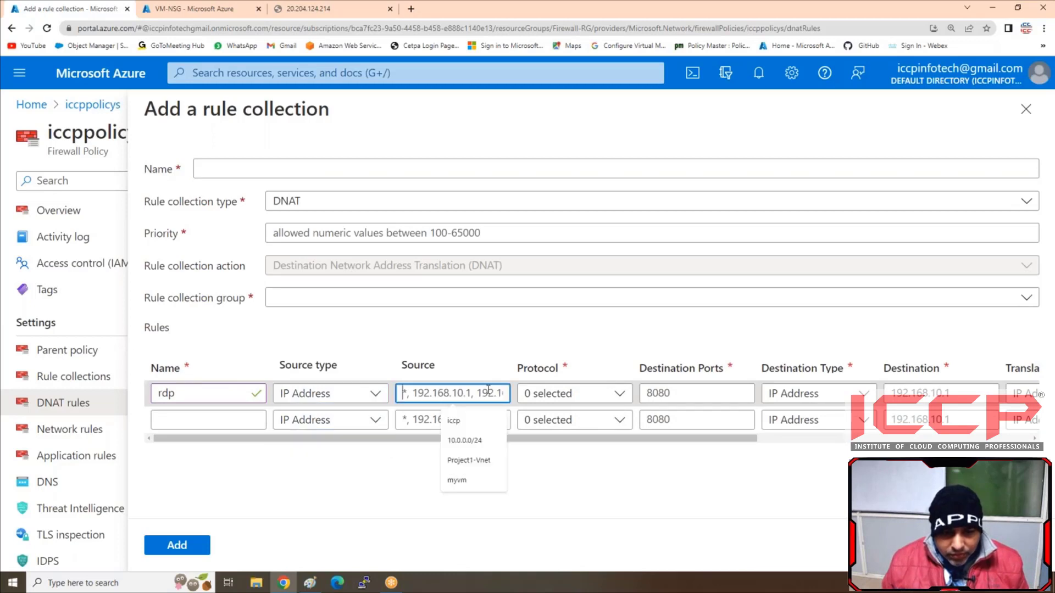
text(*)
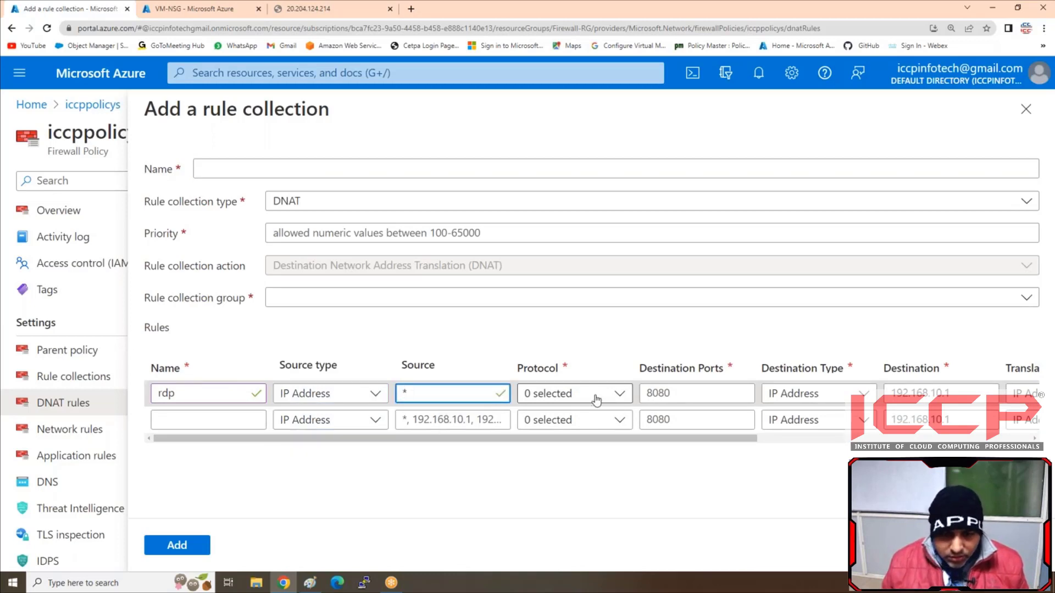
Set the rdp rule's protocol to TCP, its destination port to 3389 and its destination address to 10.0.0.68
click(592, 395)
click(550, 421)
click(680, 393)
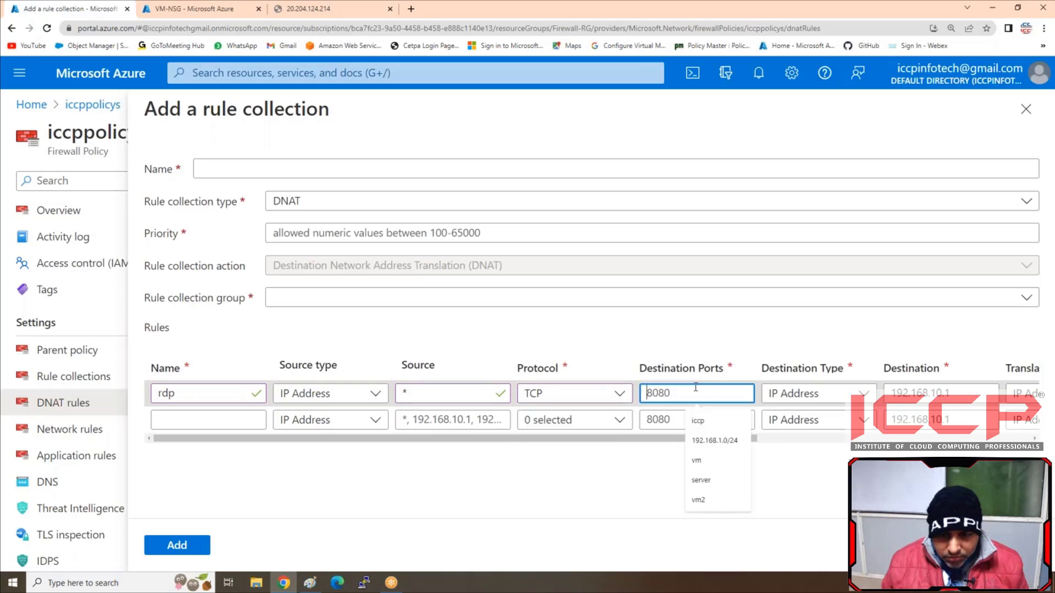
text(3389)
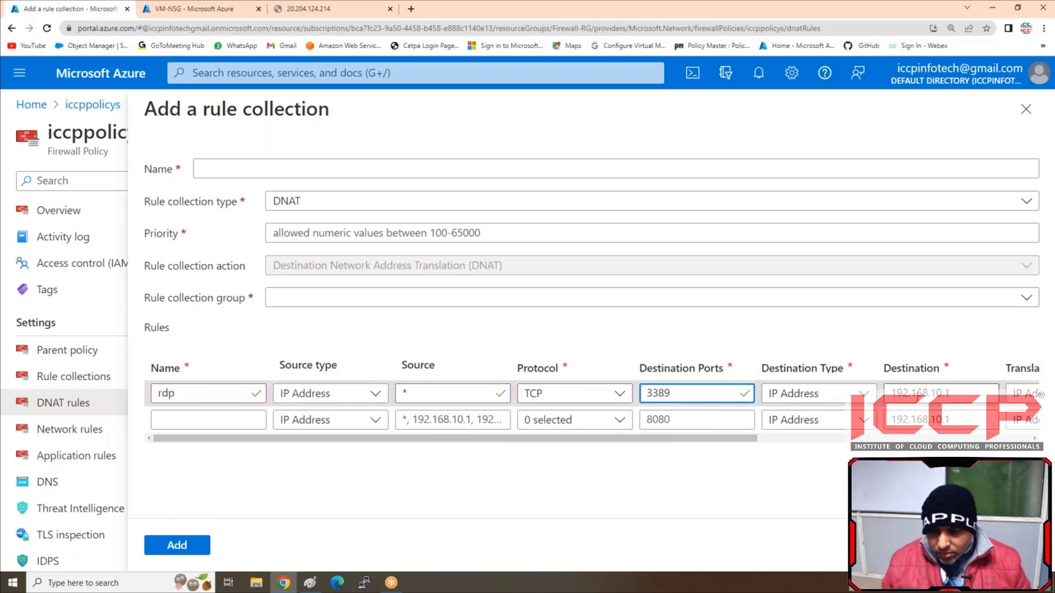
click(944, 389)
text(10)
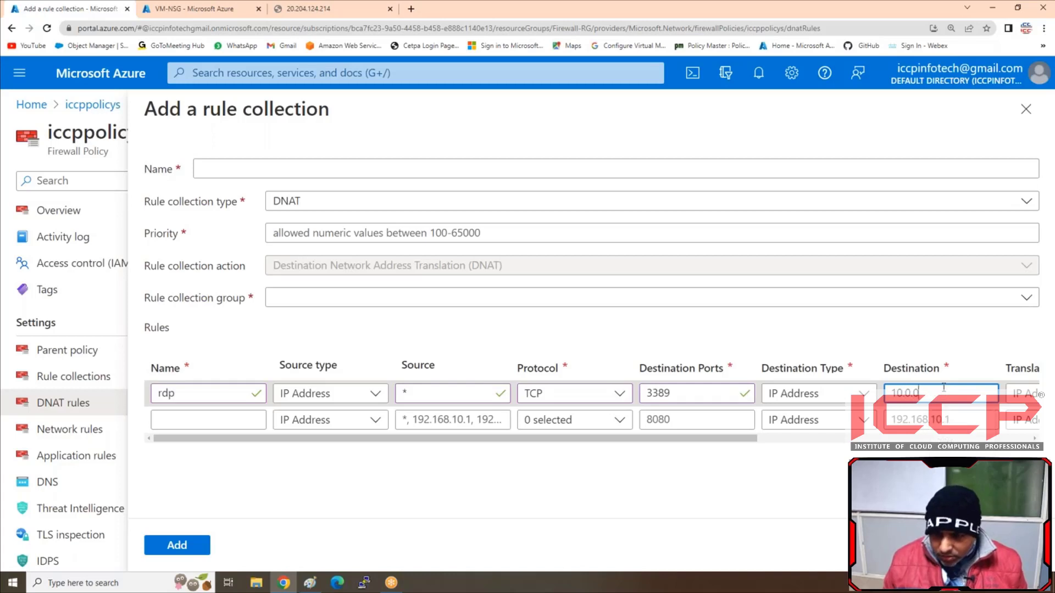
text(.0.0.68)
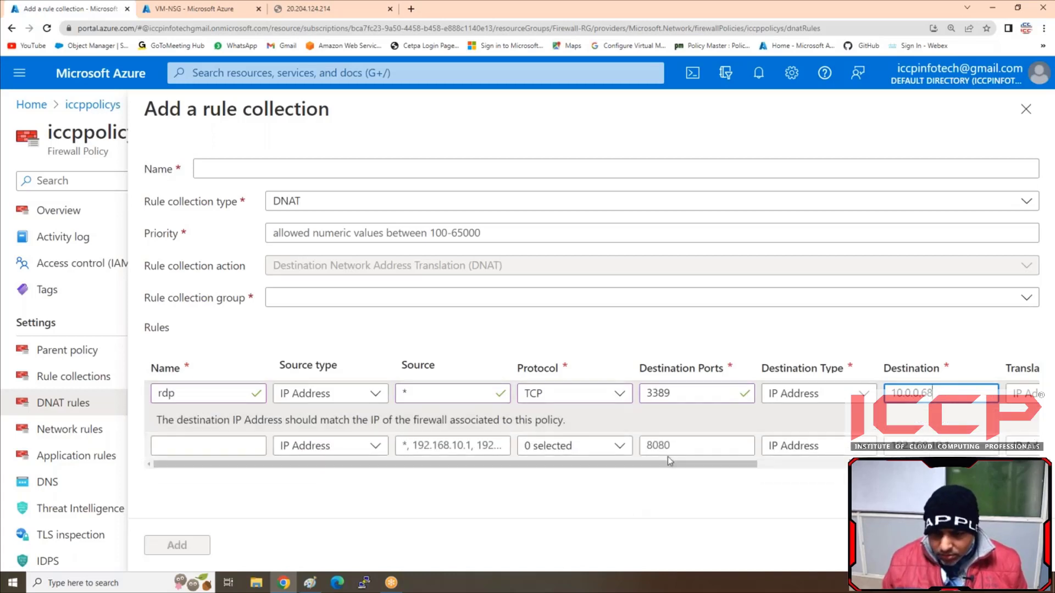
drag(666, 465, 906, 466)
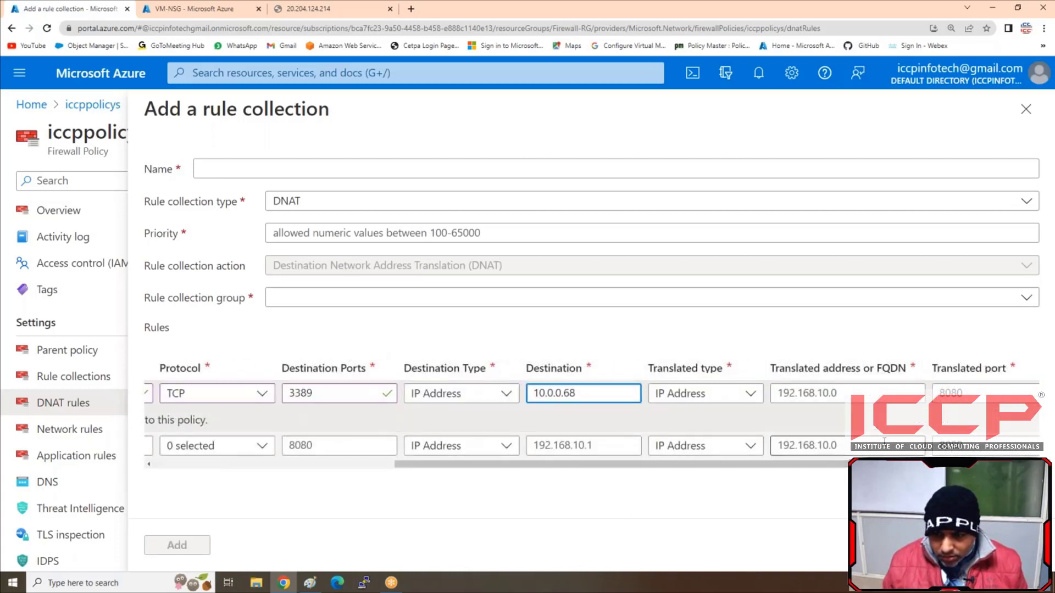
Set the rdp rule's translated address to 20.204.124.214 and its translated port to 3389
click(843, 387)
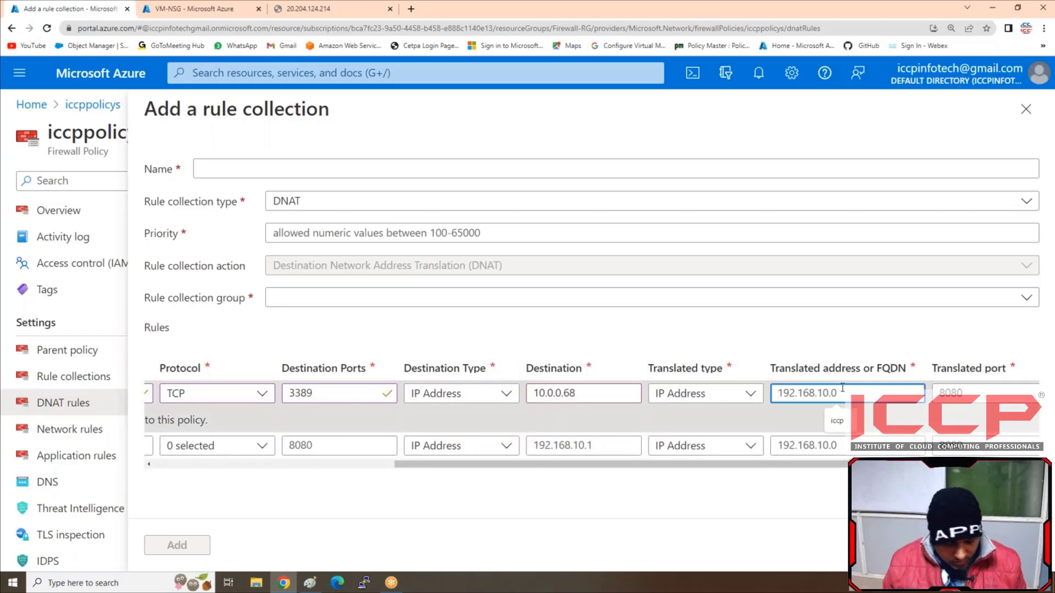
text(20.204.124.214)
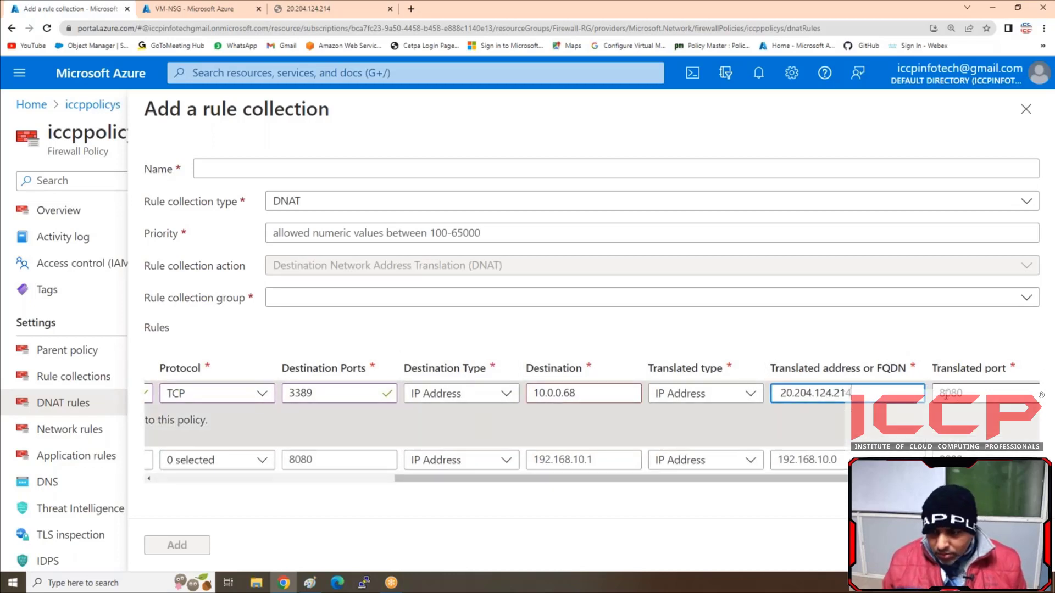
click(945, 394)
text(3389)
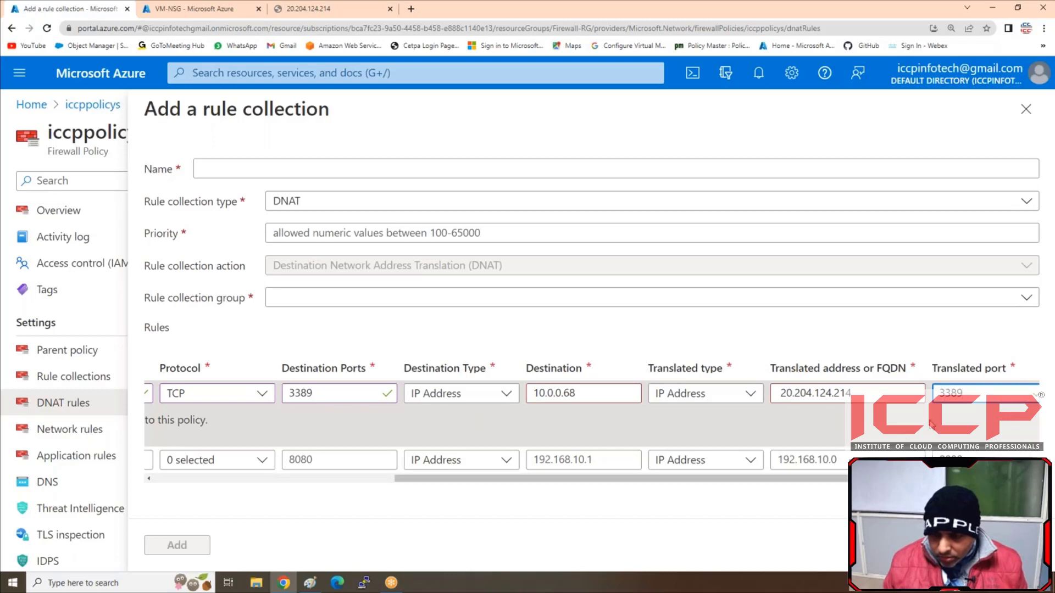
Name the rule collection rdp1, set its priority to 300 and assign it to DefaultDnatRuleCollectionGroup
drag(843, 480, 598, 499)
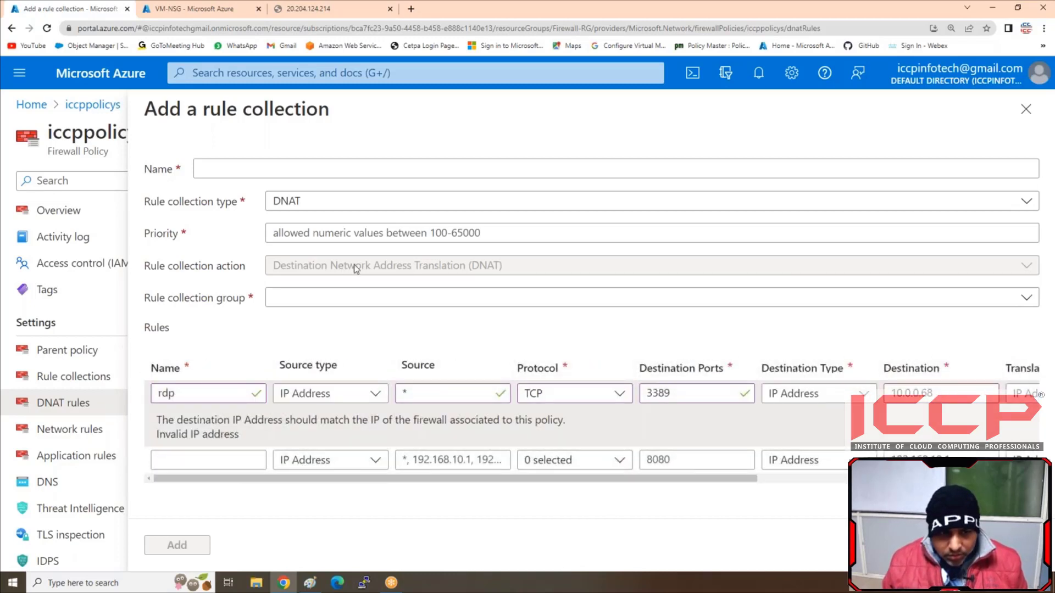
click(317, 160)
text(r)
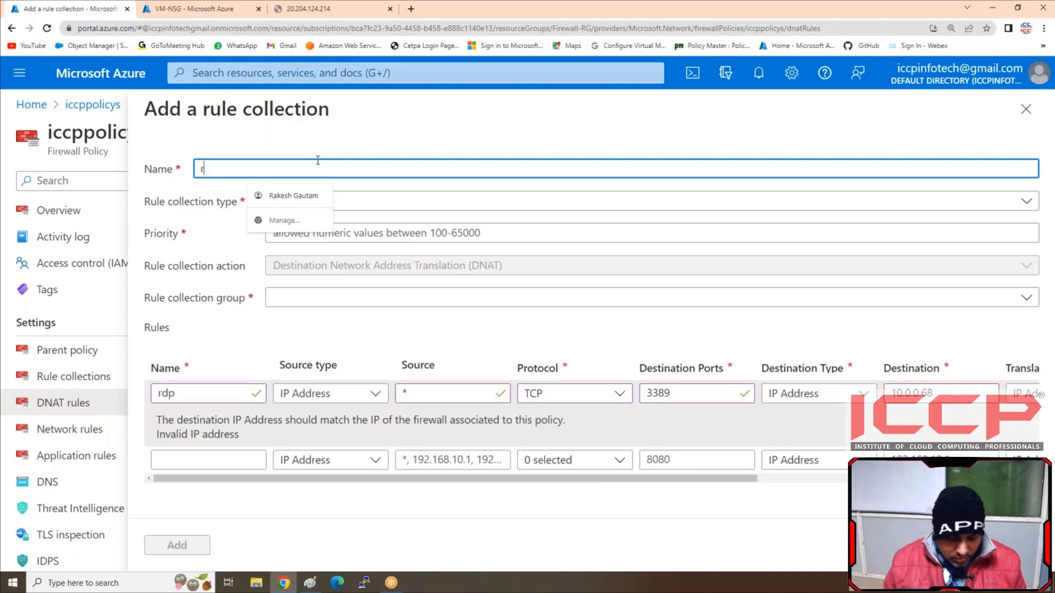
text(dp1)
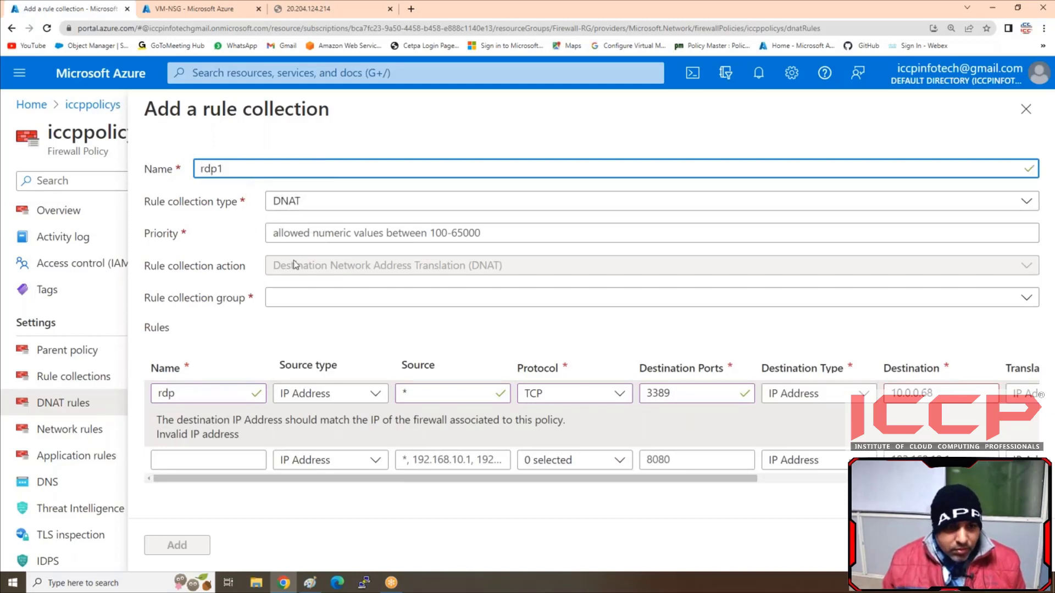
click(341, 233)
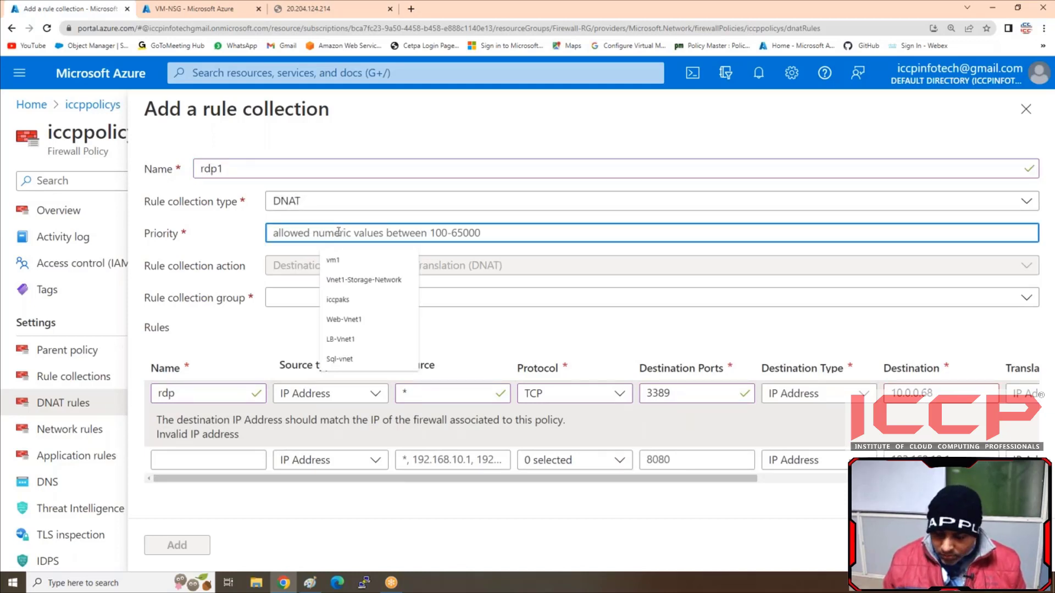
text(300)
click(315, 298)
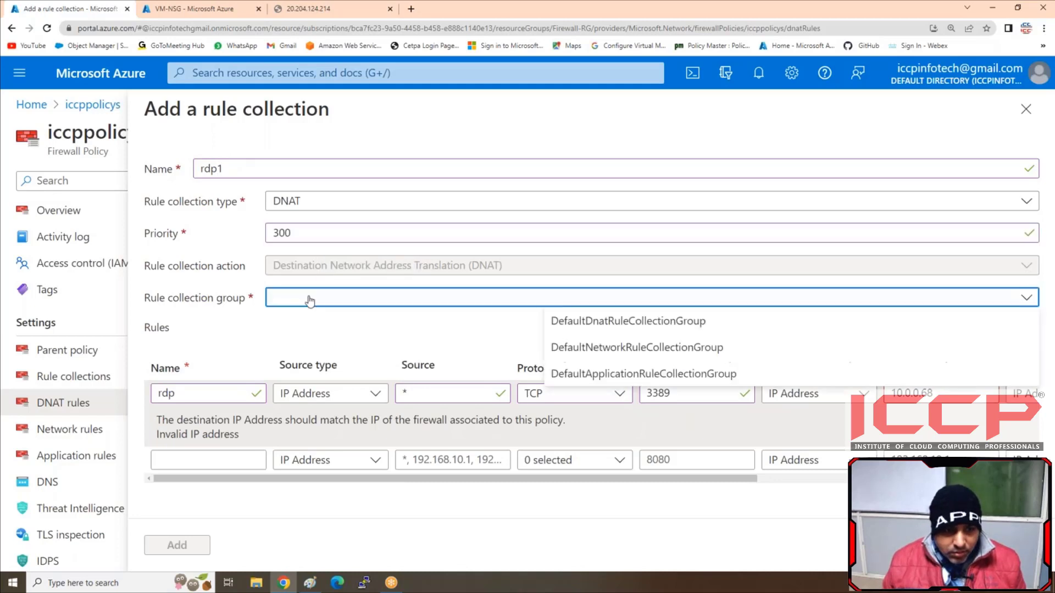
click(552, 324)
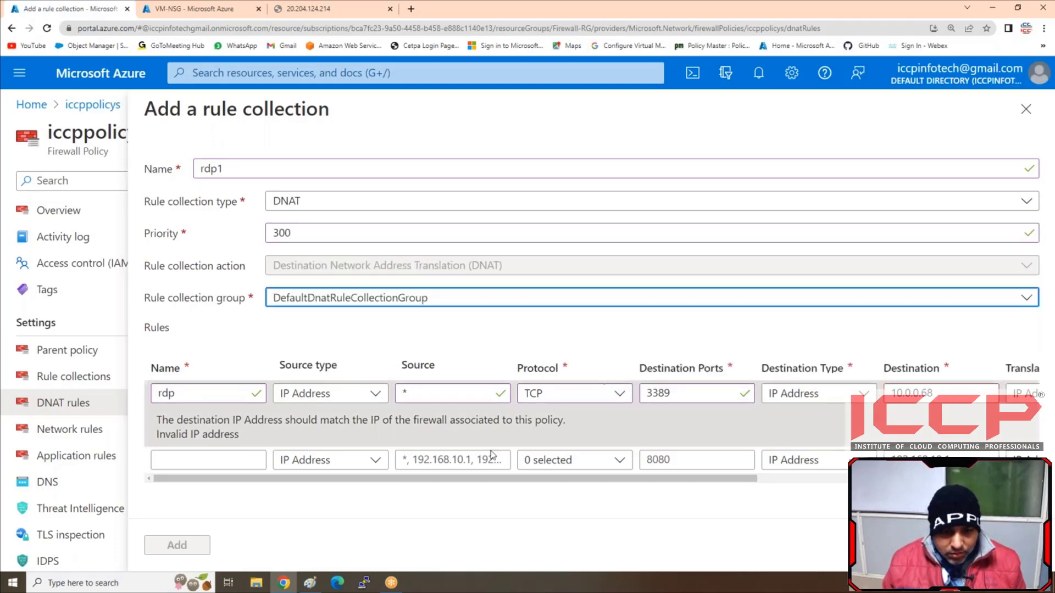
Remove the leading space from the rdp rule's translated address
mouse_move(441, 479)
mouse_down()
mouse_move(571, 478)
mouse_move(440, 479)
mouse_up()
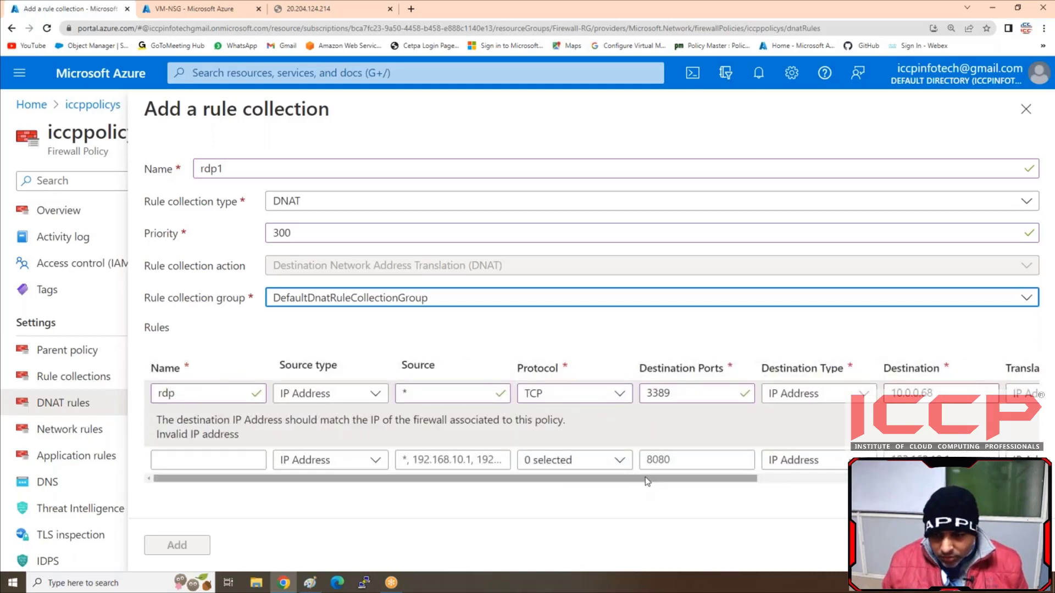
drag(645, 480, 918, 481)
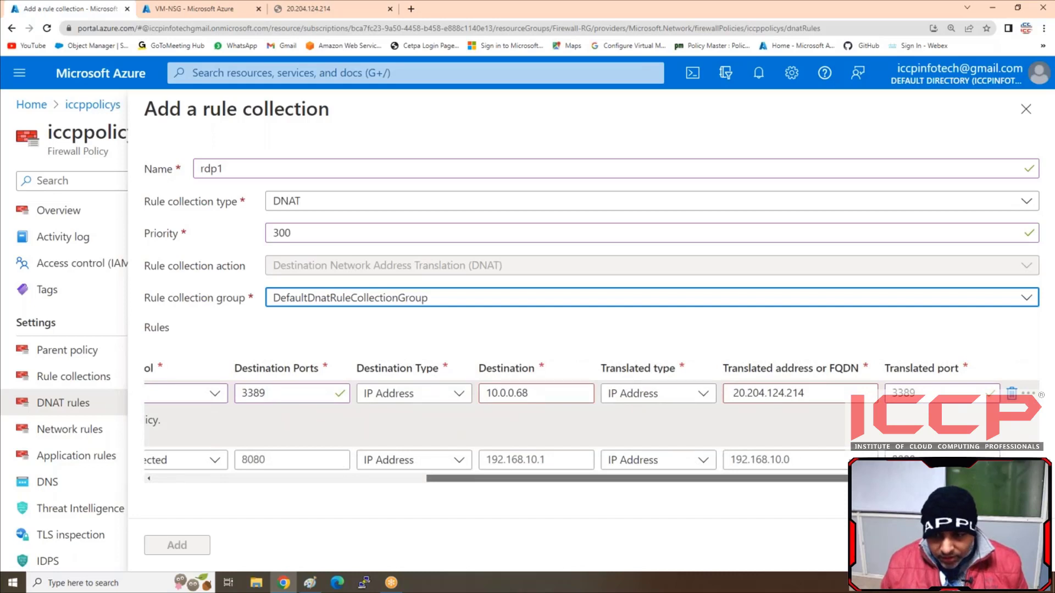
click(818, 394)
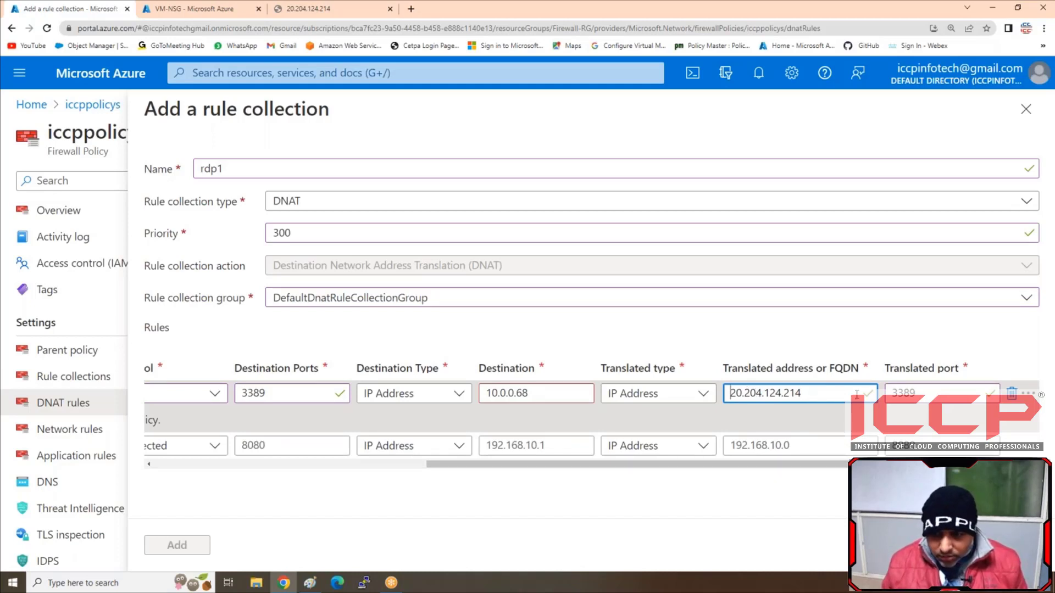
click(896, 390)
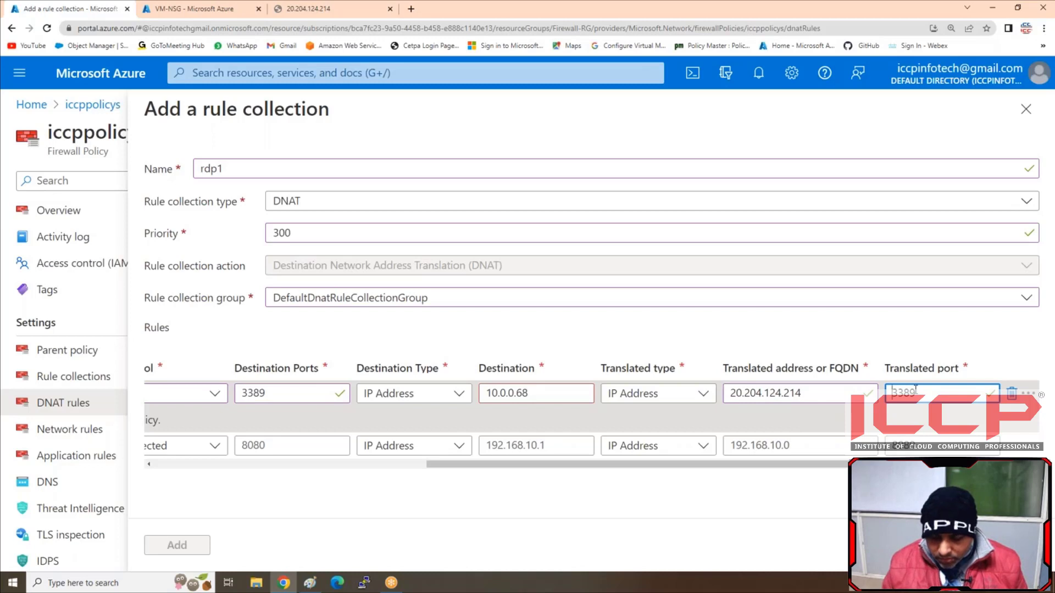
Check the rdp rule's destination, source and protocol entries
click(487, 393)
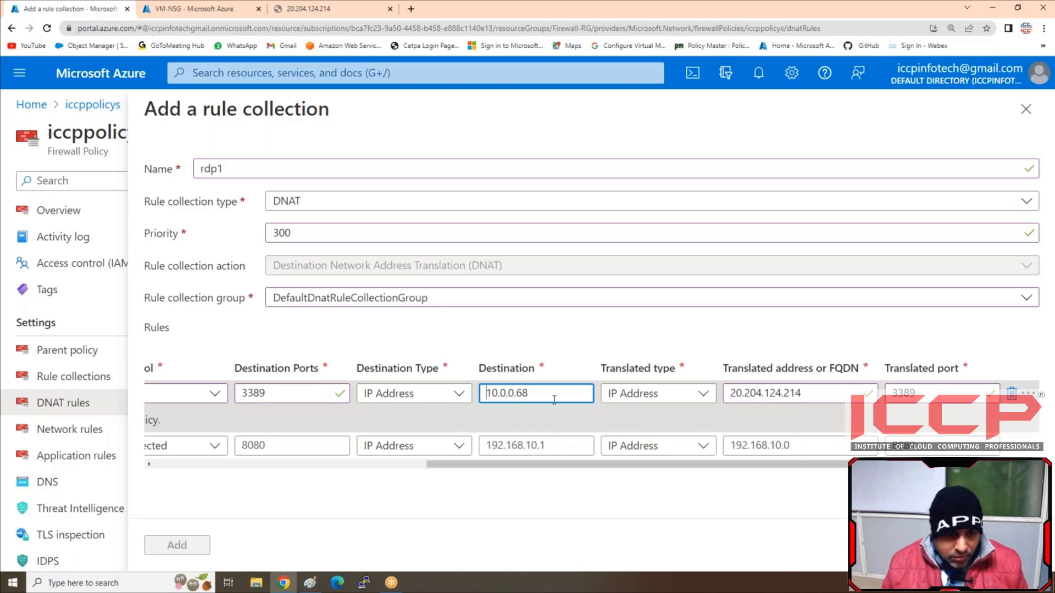
drag(496, 465, 207, 467)
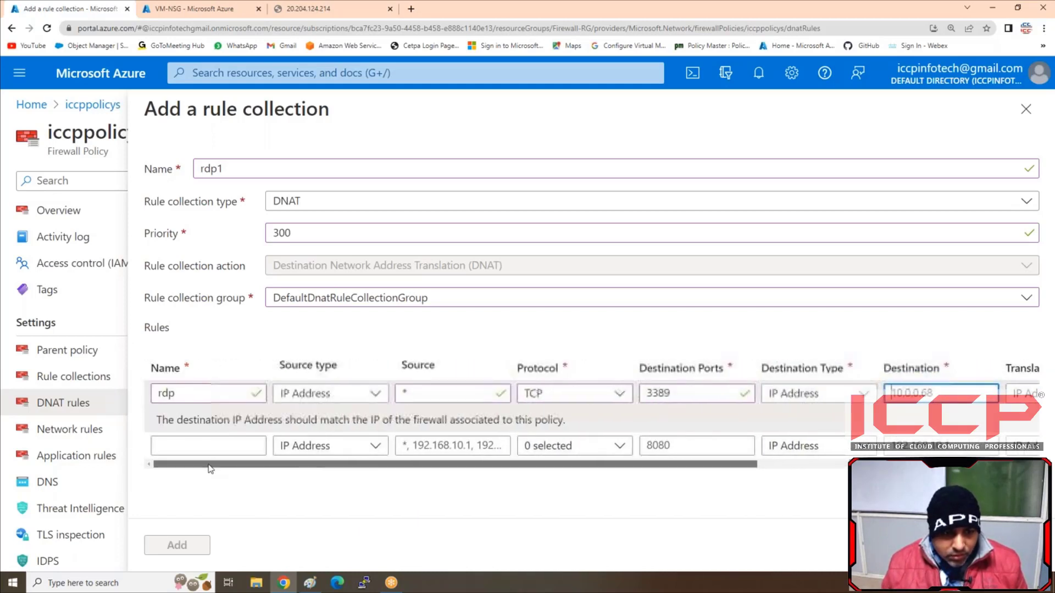
click(407, 392)
click(599, 395)
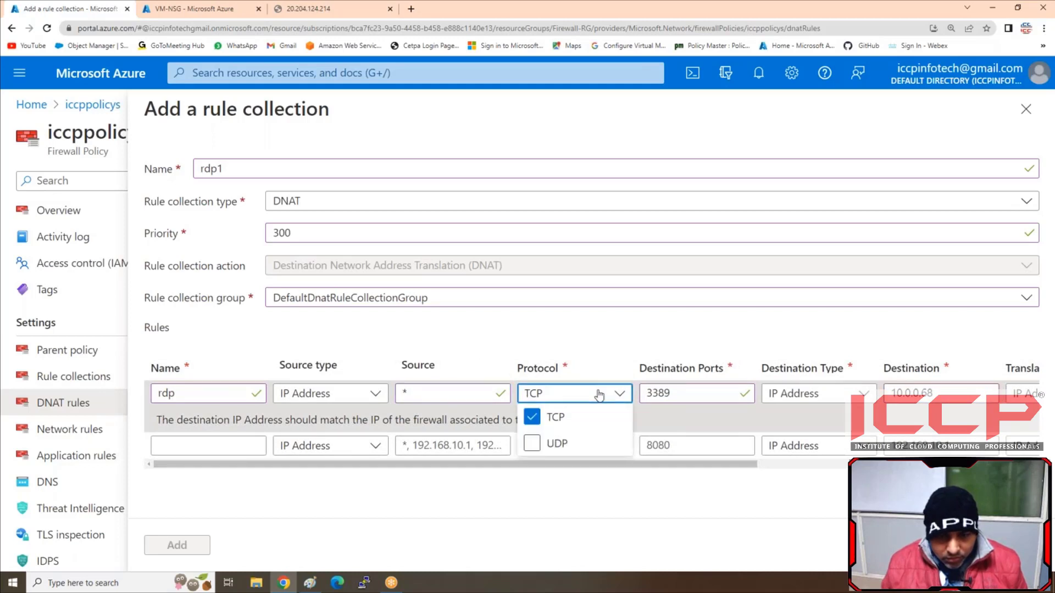
click(599, 395)
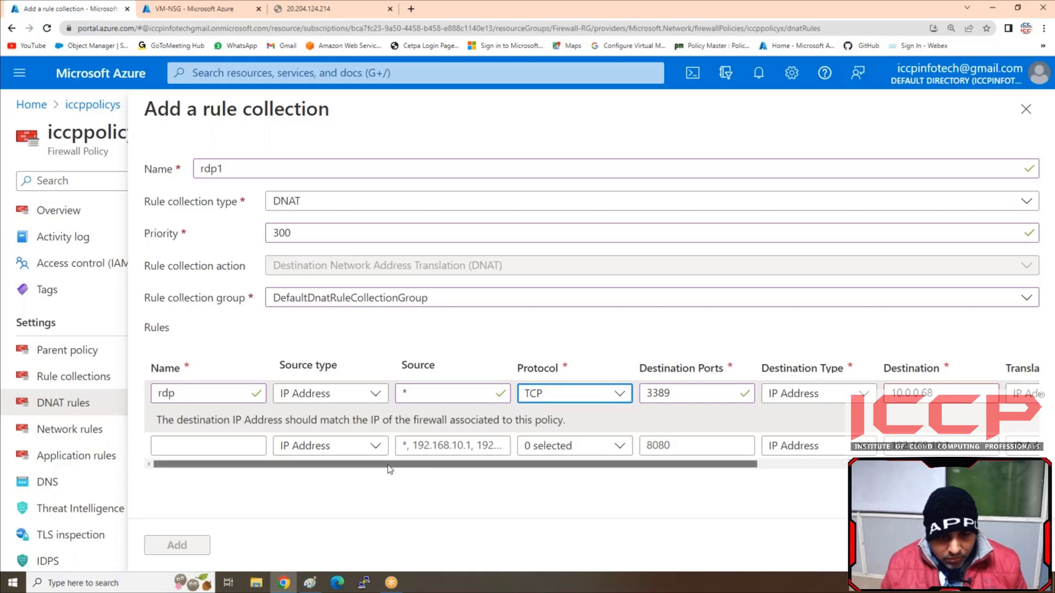
mouse_move(285, 467)
mouse_down()
mouse_move(377, 468)
mouse_move(283, 466)
mouse_up()
Try 10.0.0.68 as the rdp rule's source address
click(425, 397)
key(BackSpace)
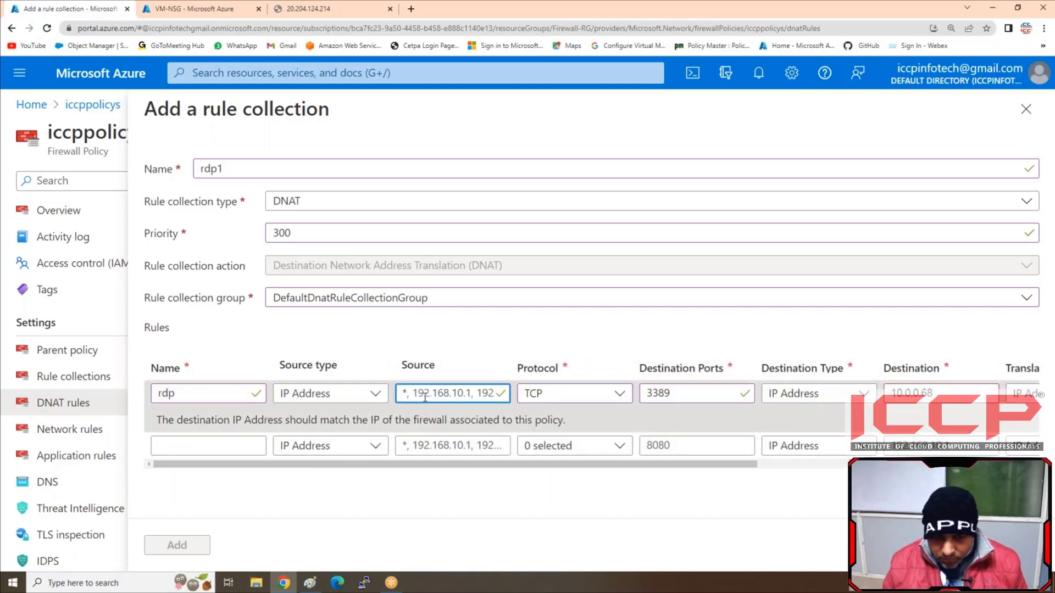
text(10.)
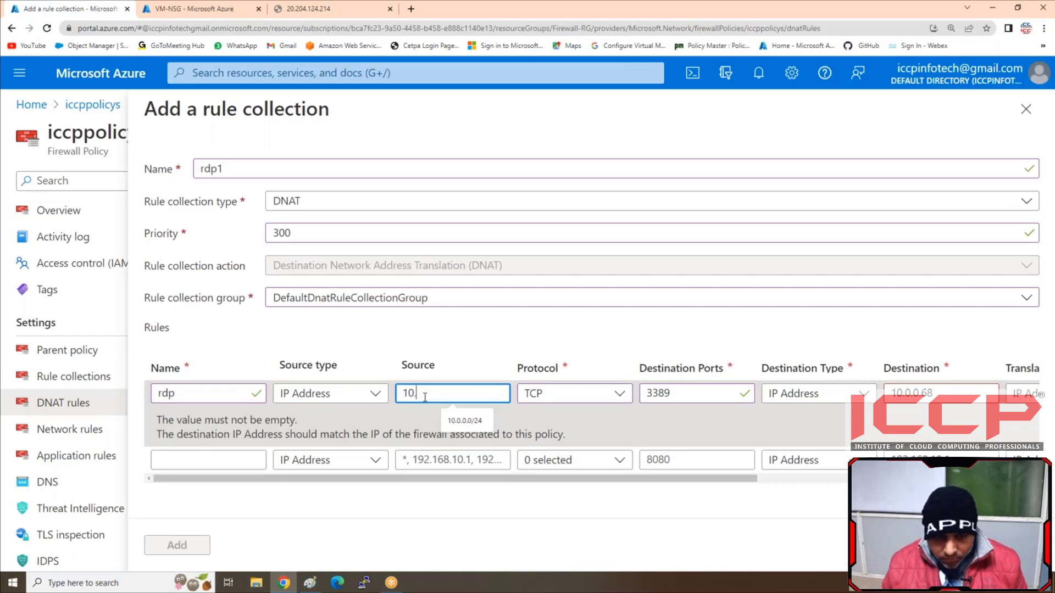
text(0.0.68)
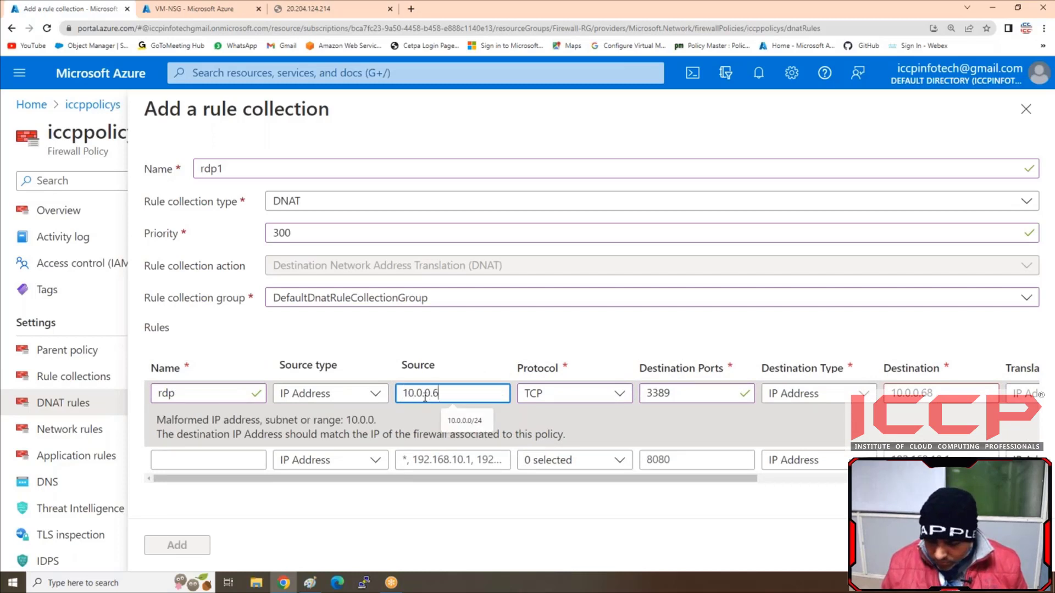
click(388, 484)
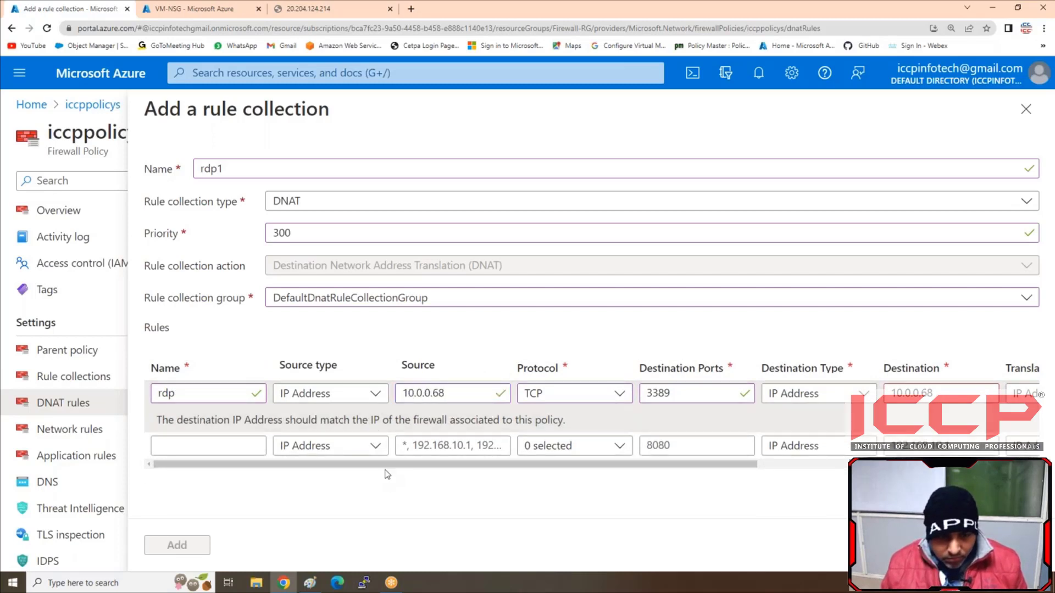
Replace the rdp rule's destination address with the firewall's public IP 20.204.124.214
drag(377, 465, 578, 468)
drag(641, 394, 451, 371)
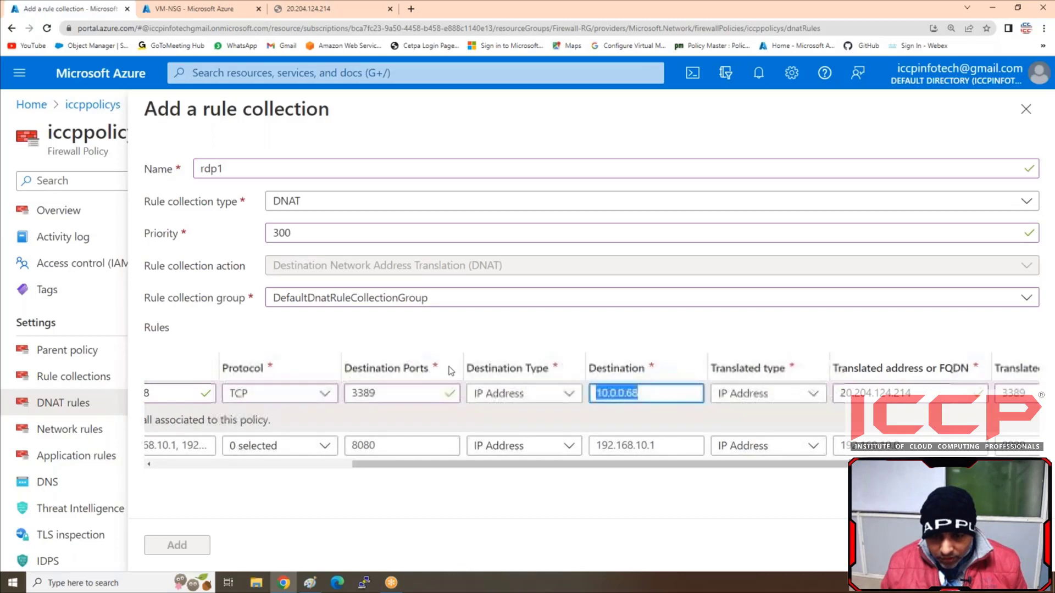
text(20.204.124.214)
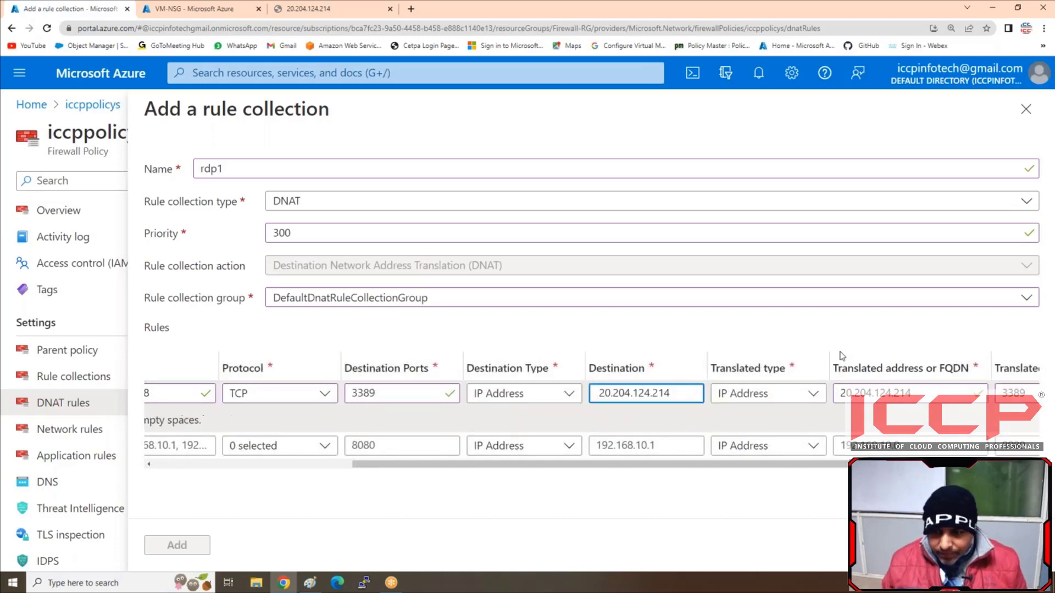
Replace the rdp rule's translated address with the VM's private IP 10.0.0.68
click(723, 394)
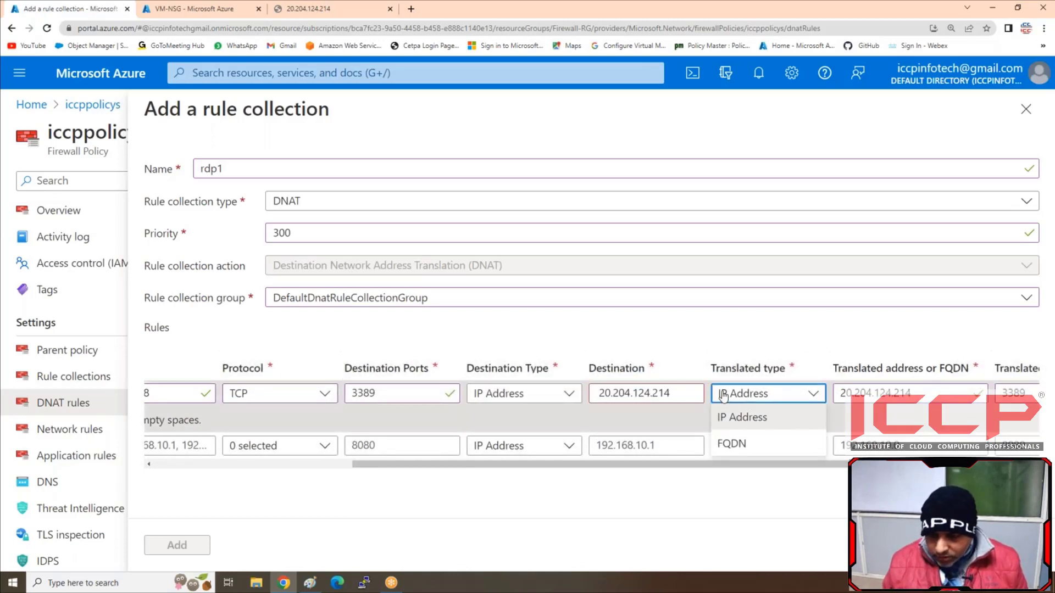
click(933, 396)
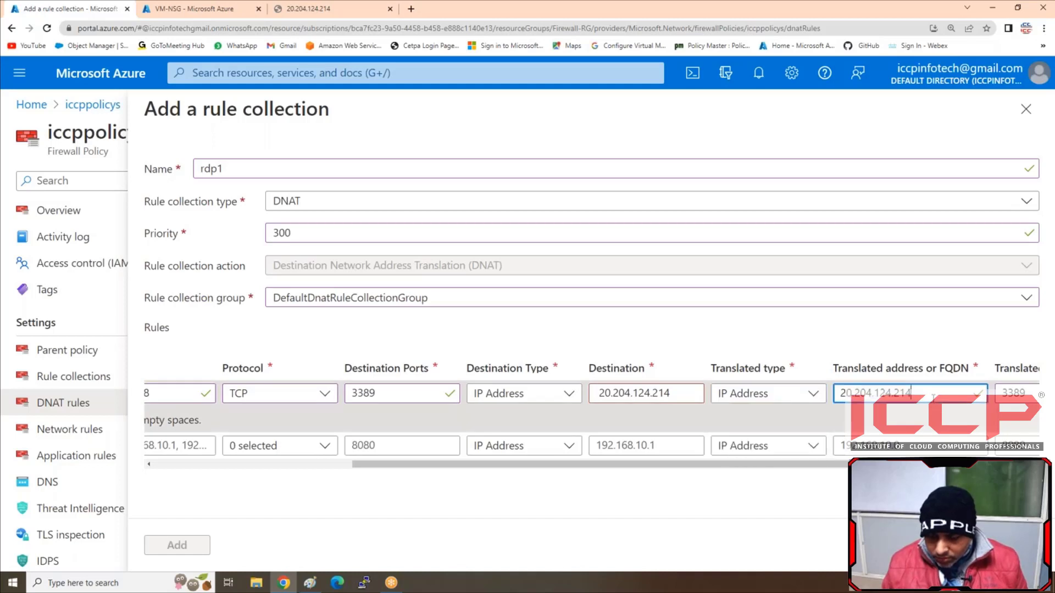
key(BackSpace)
key(BackSpace)
key(BackSpace)
key(BackSpace)
key(BackSpace)
key(BackSpace)
key(BackSpace)
key(BackSpace)
key(BackSpace)
key(BackSpace)
key(BackSpace)
key(BackSpace)
key(BackSpace)
text(10)
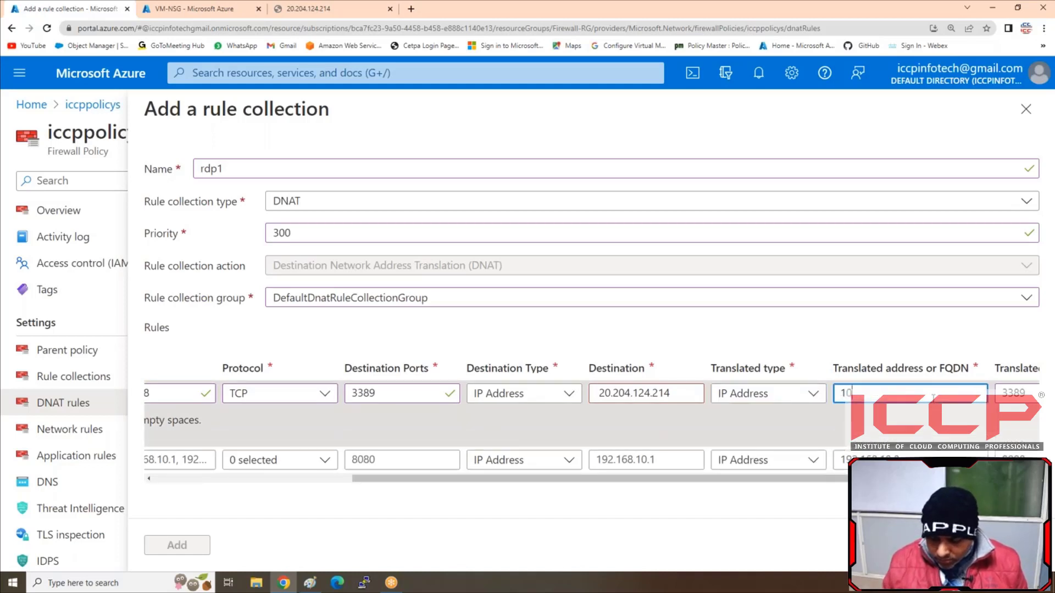
text(.0.0.68)
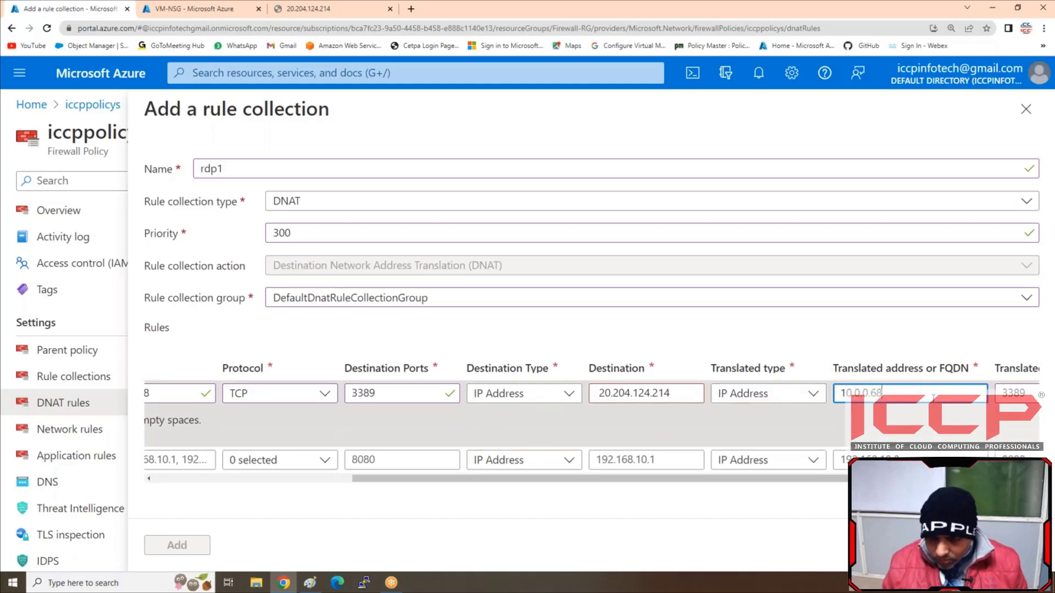
Set the rdp rule's source back to * so that it matches any address
drag(412, 469, 214, 471)
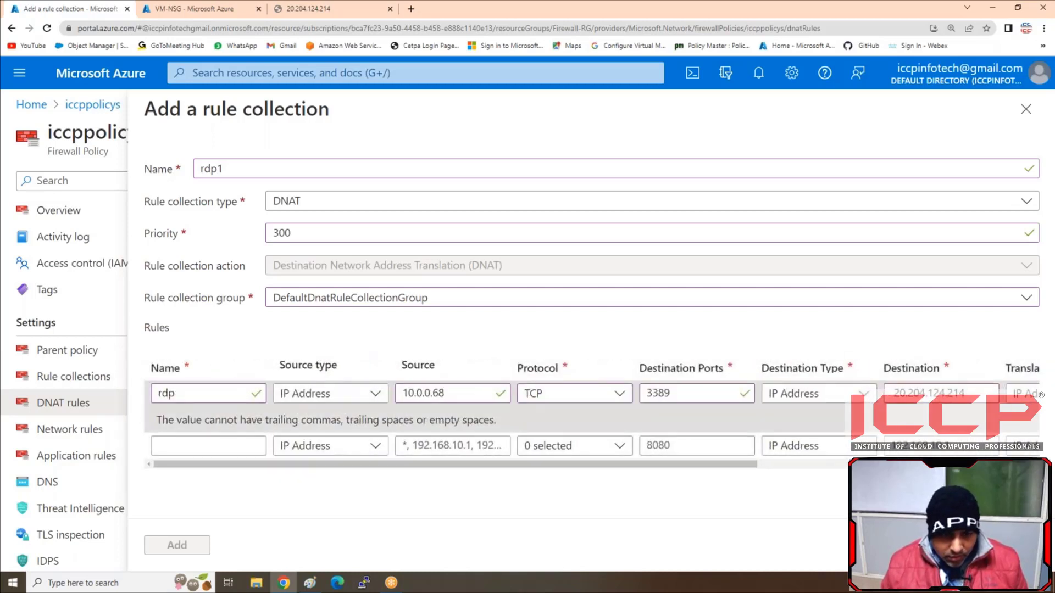
click(449, 392)
key(BackSpace)
key(BackSpace)
key(BackSpace)
key(BackSpace)
key(BackSpace)
key(BackSpace)
key(BackSpace)
key(BackSpace)
key(BackSpace)
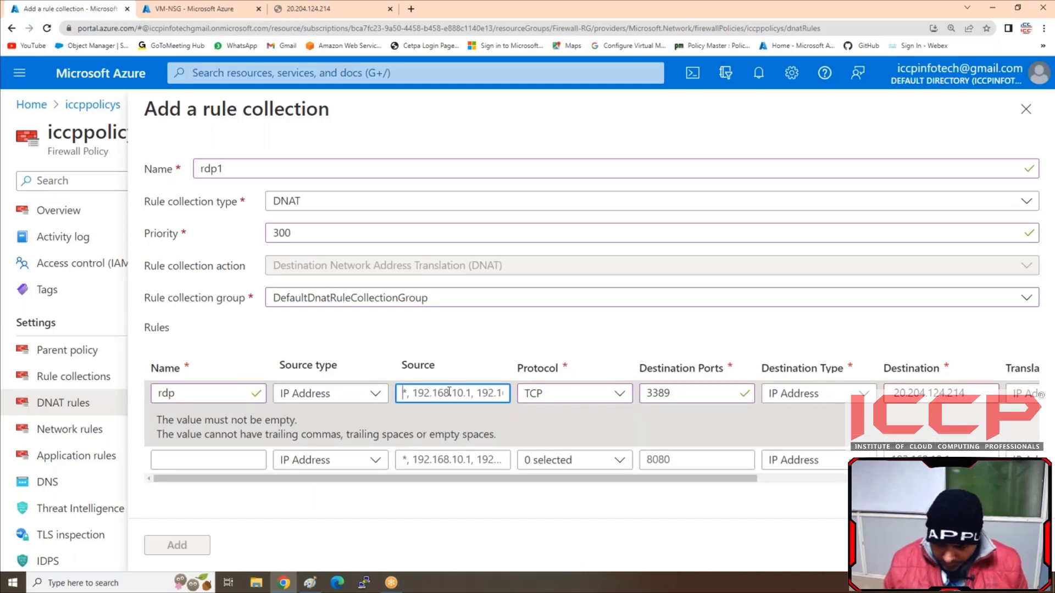
text(*)
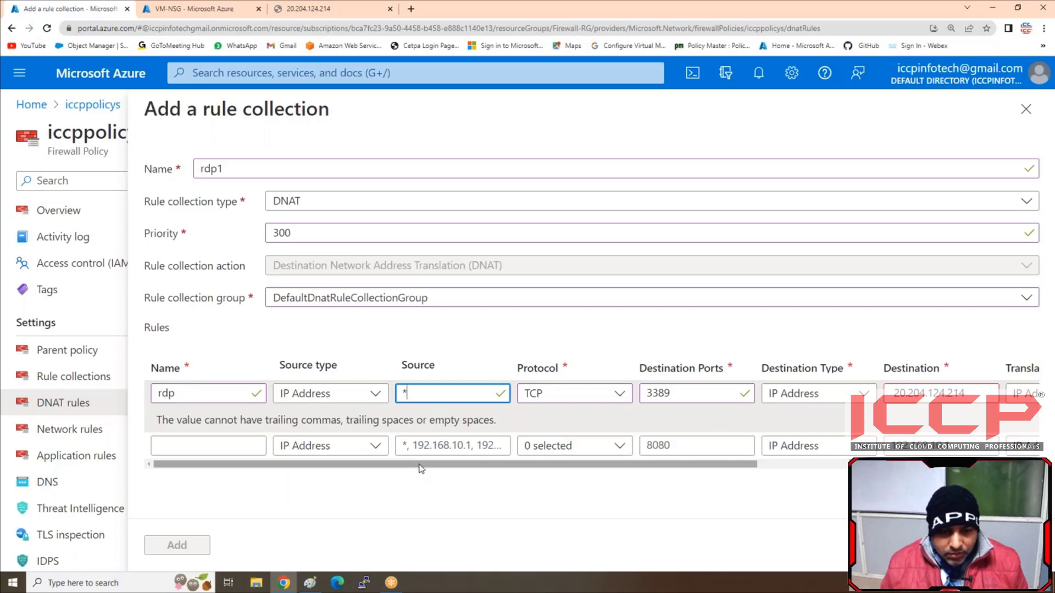
Review the rdp rule's source type and protocol options in the rule collection form
mouse_move(427, 465)
mouse_down()
mouse_move(483, 466)
mouse_move(427, 466)
mouse_up()
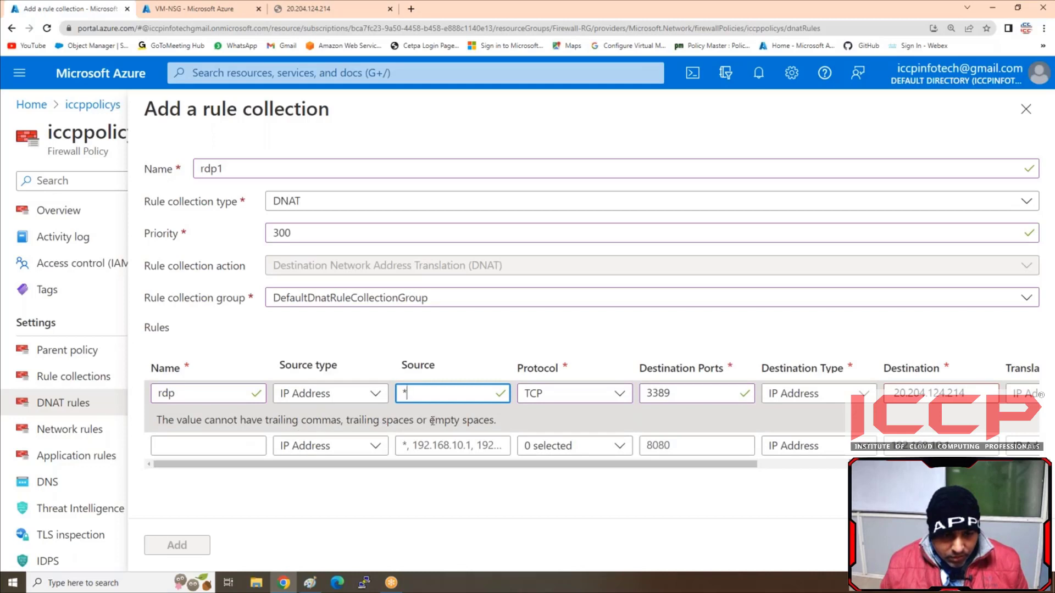
click(320, 413)
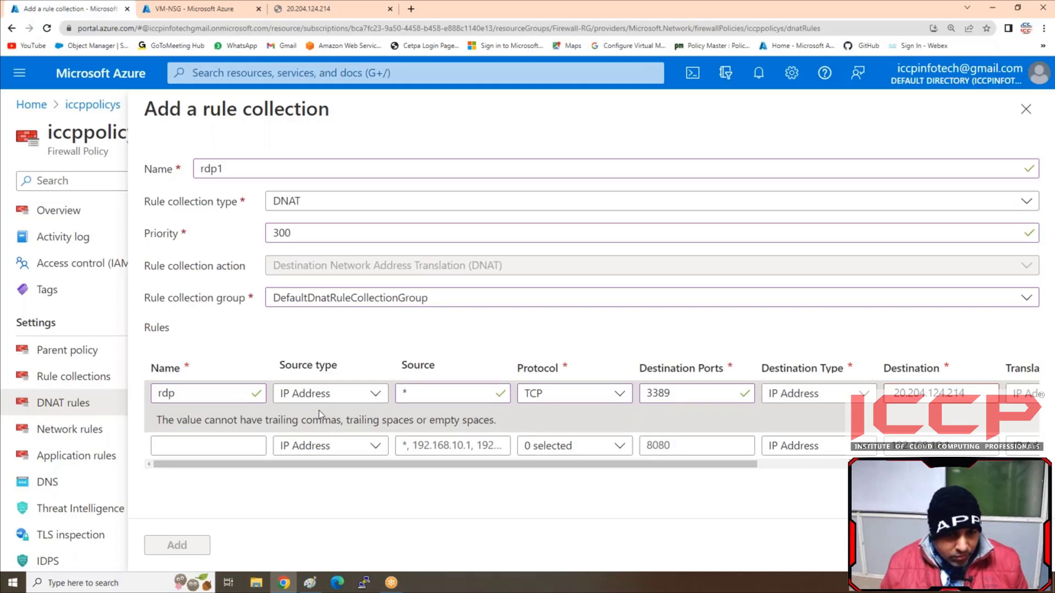
click(367, 394)
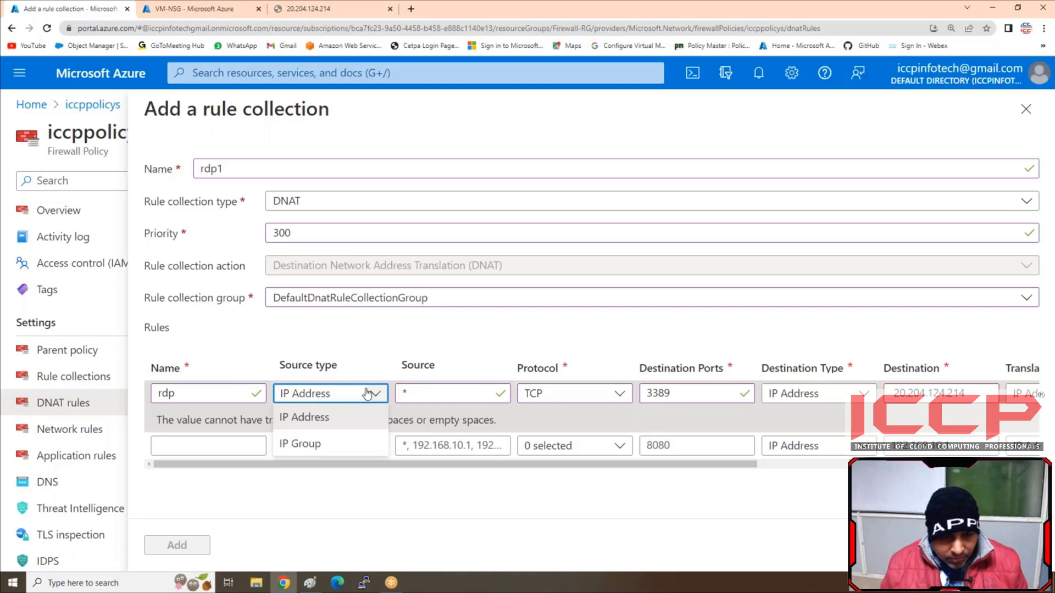
click(337, 417)
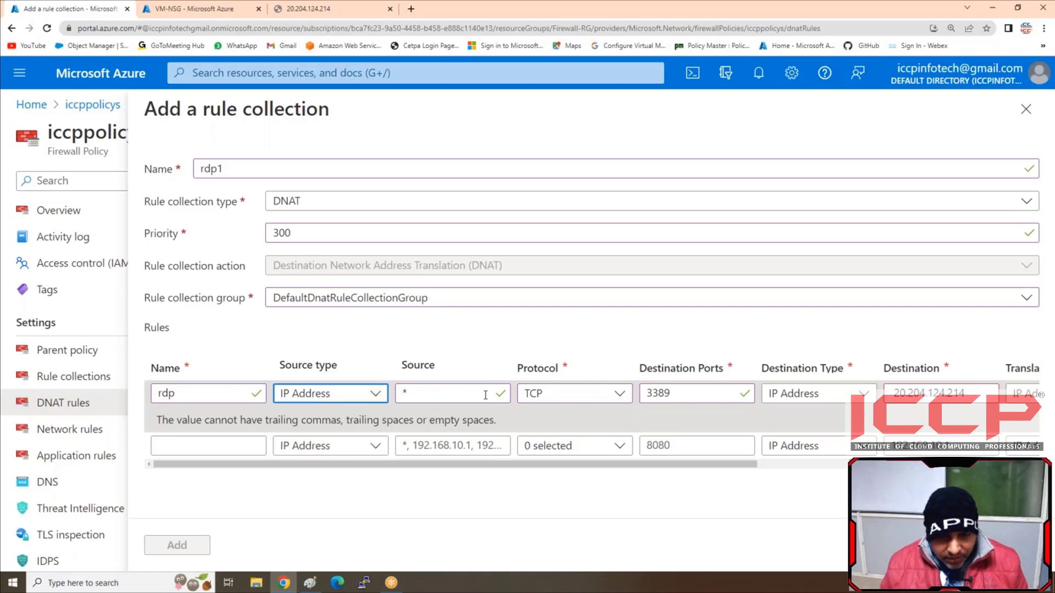
click(618, 393)
click(618, 393)
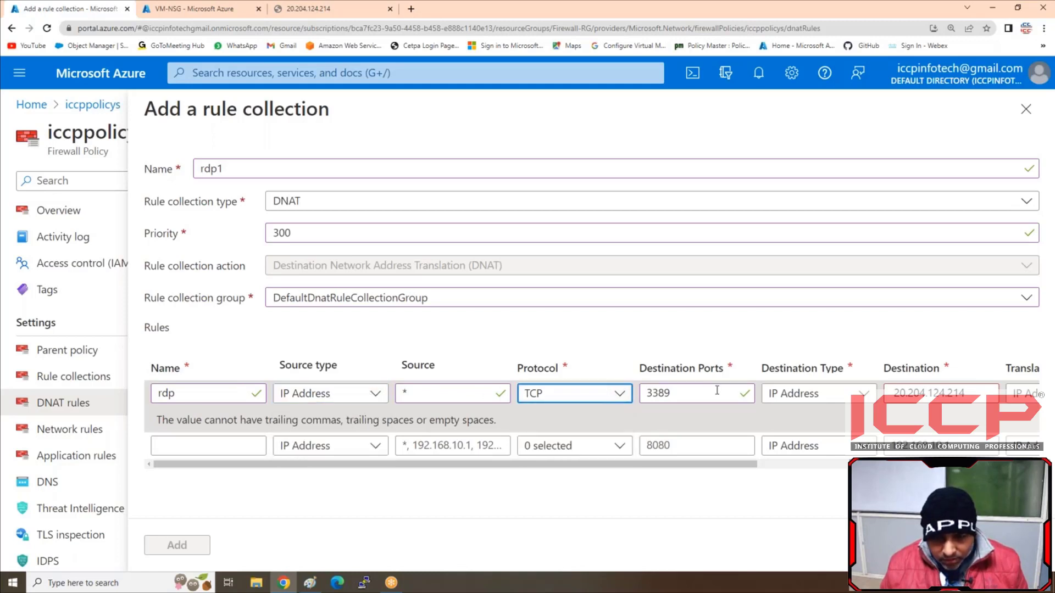
Remove the stray space before the rdp rule's destination address and add the rdp1 rule collection to the policy
click(654, 392)
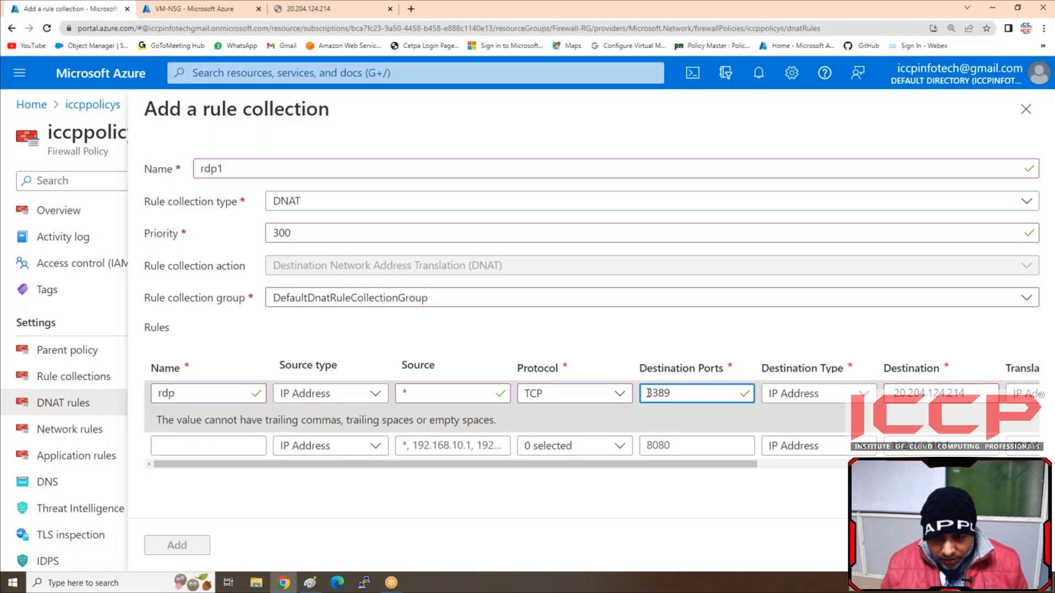
click(814, 393)
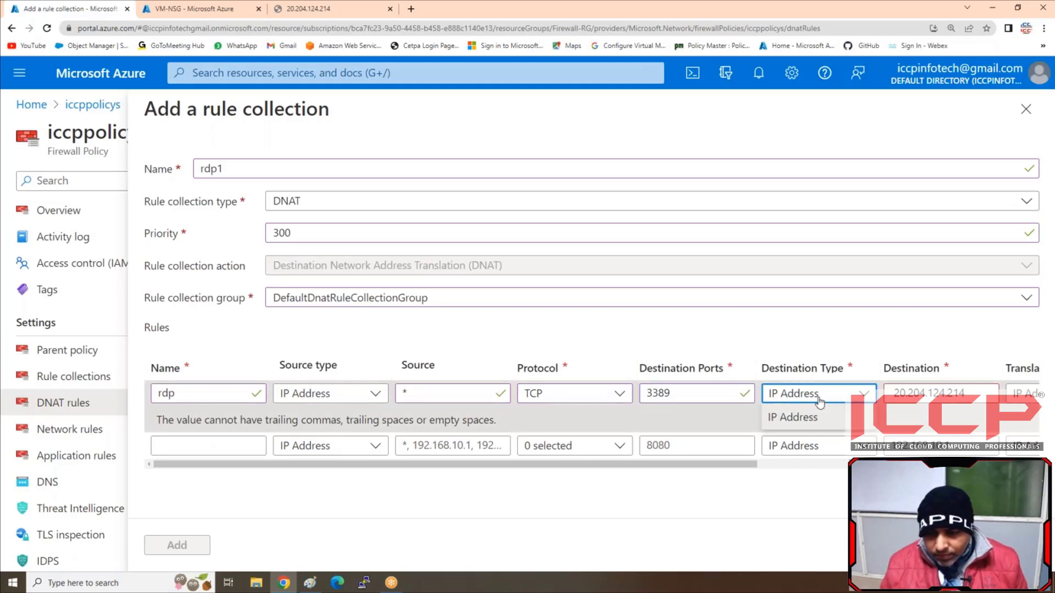
click(800, 416)
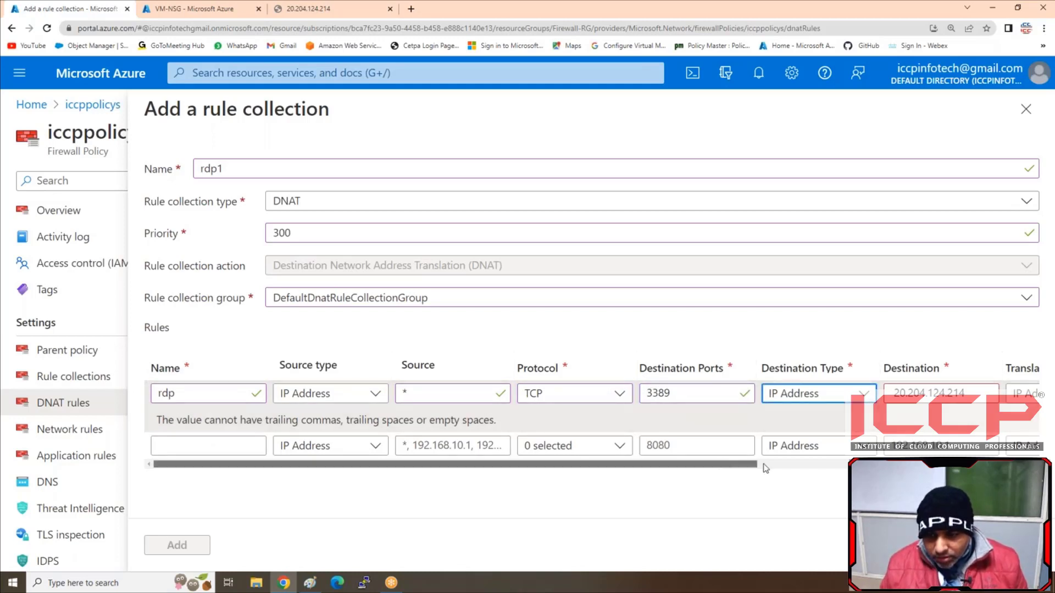
scroll(765, 467, right, 4)
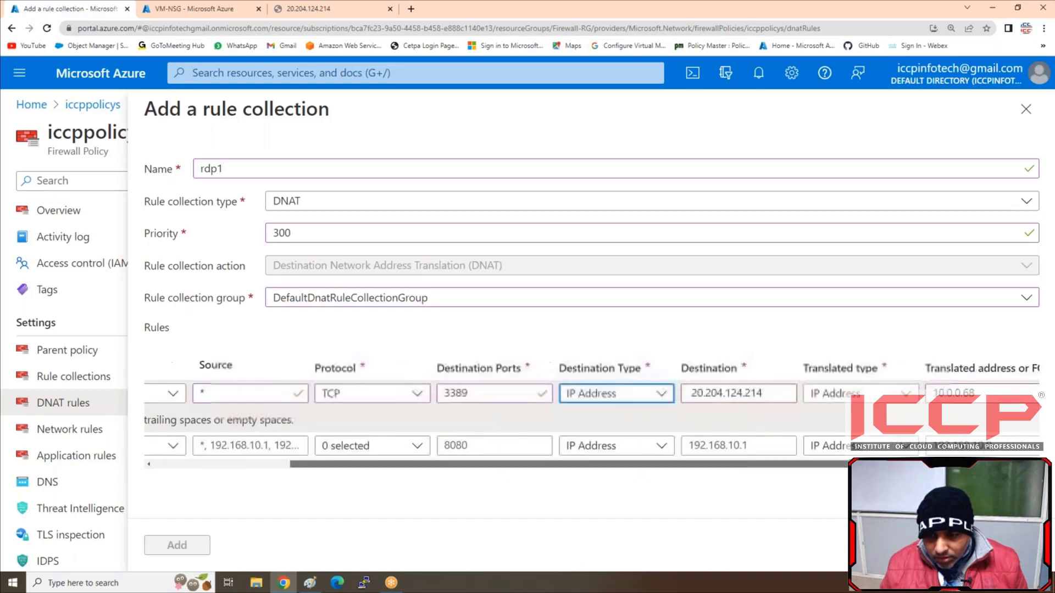
click(679, 391)
key(BackSpace)
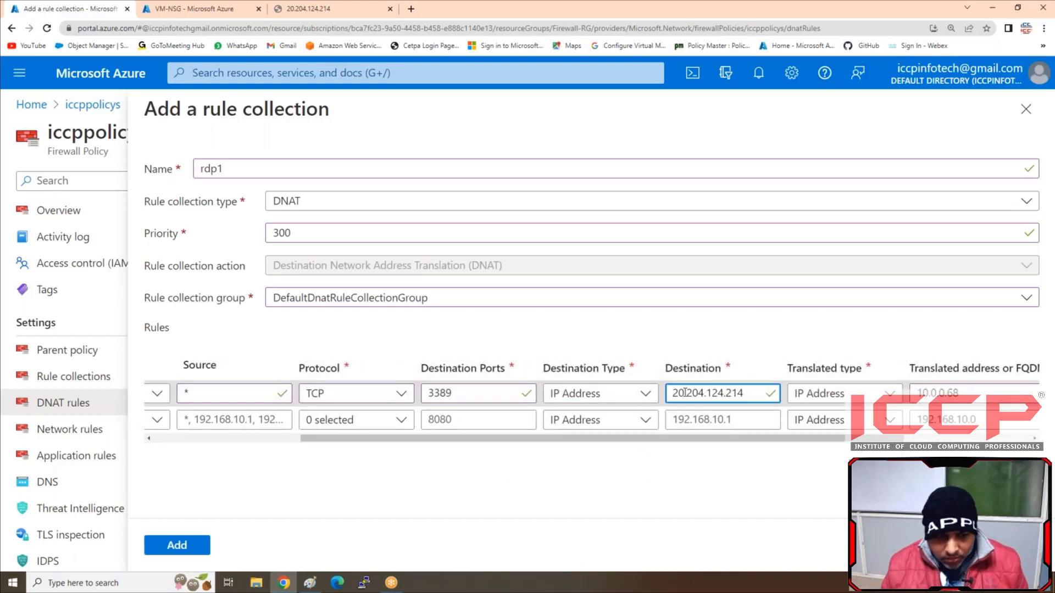
click(190, 546)
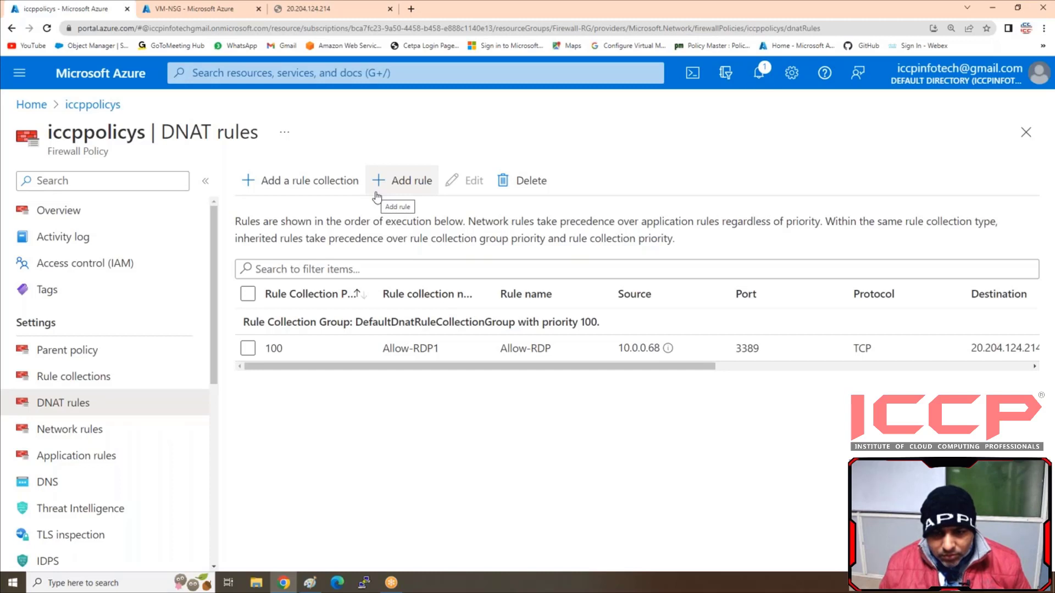
Open the existing Allow-RDP rule for editing and set its source IP addresses to *
mouse_move(668, 351)
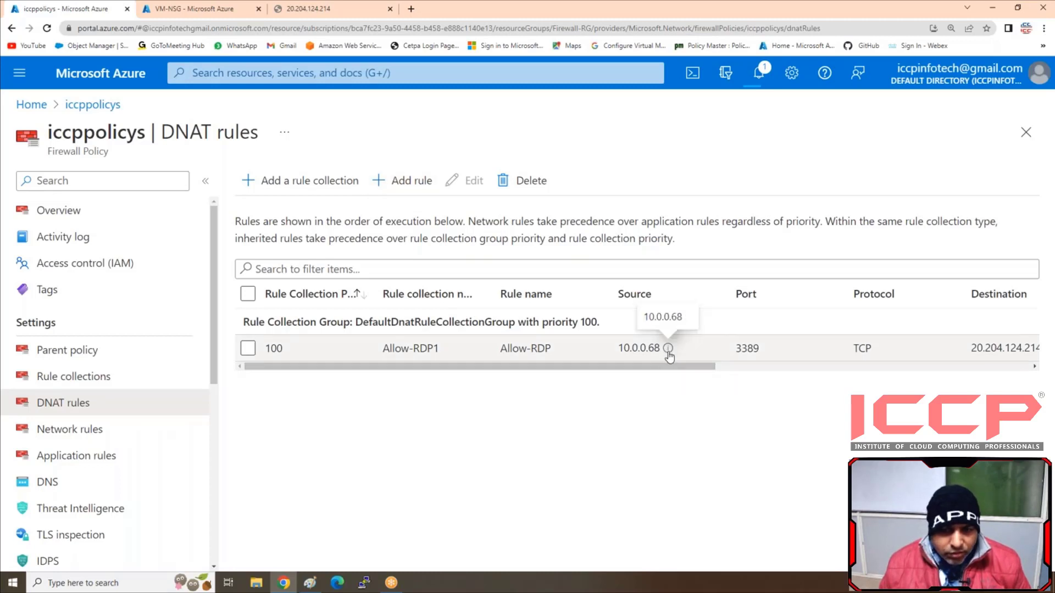
click(248, 349)
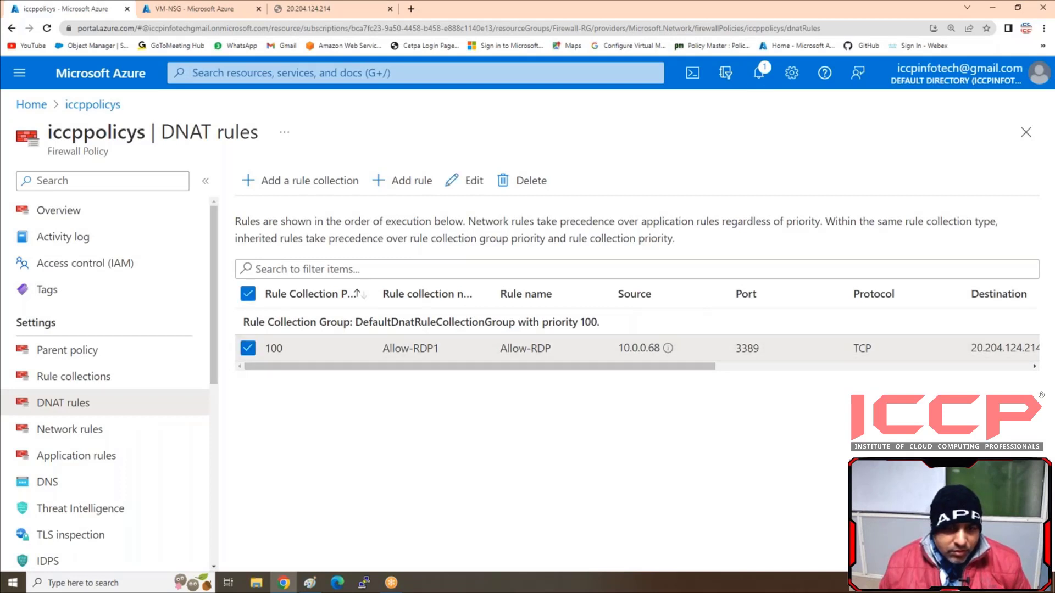
click(468, 184)
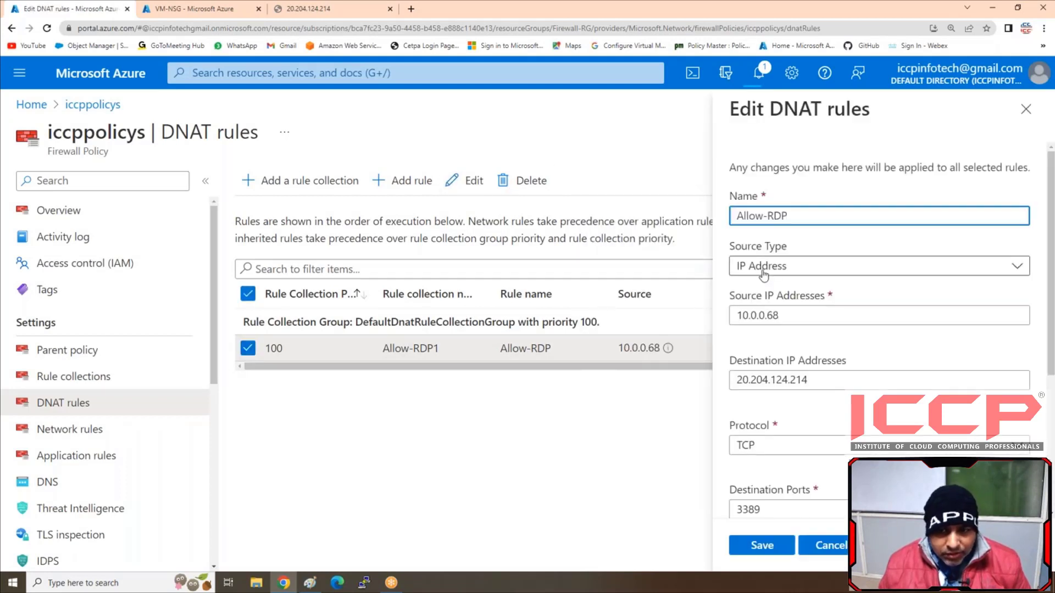
drag(782, 320, 563, 317)
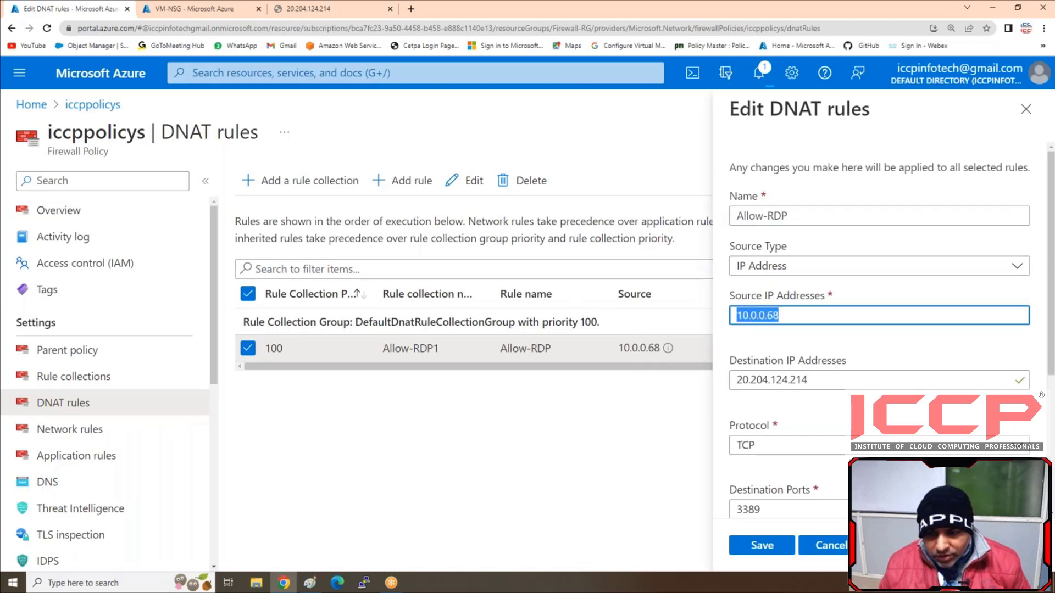
text(*)
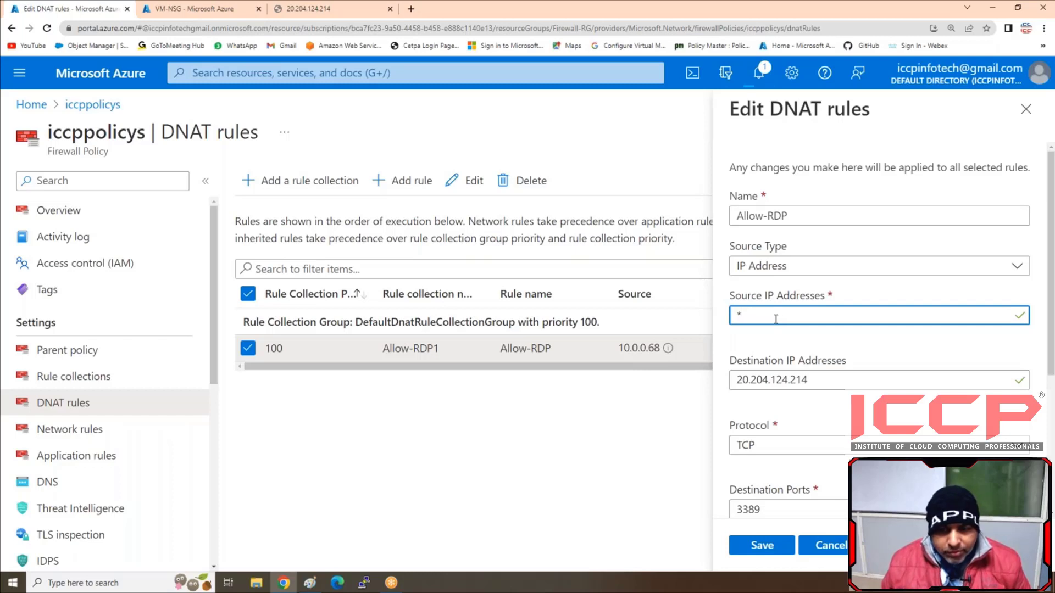
Rename the Allow-RDP rule to Allow-http in the edit form
click(790, 210)
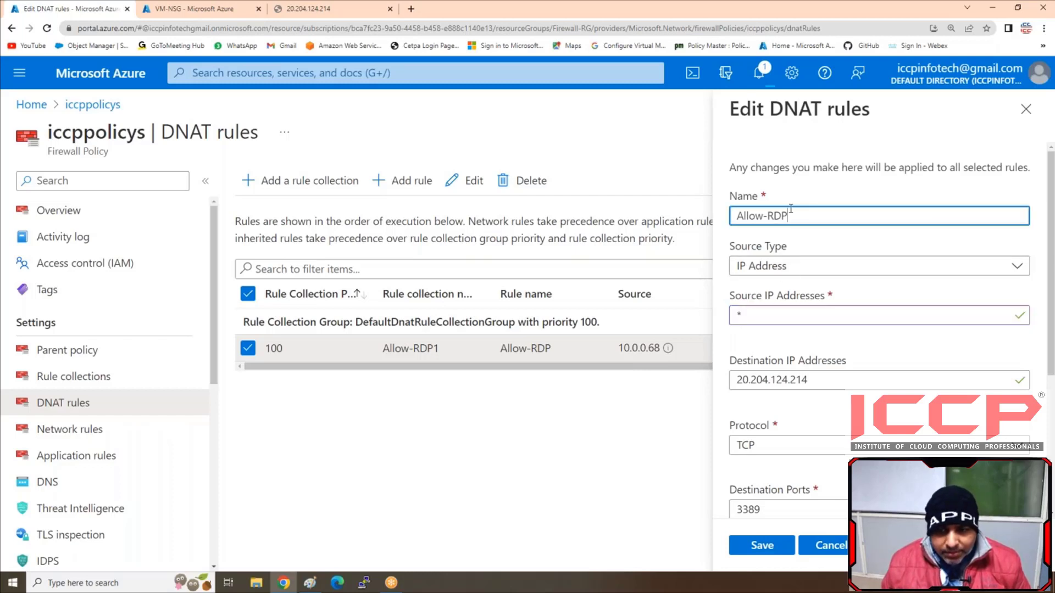
key(BackSpace)
key(BackSpace)
text(http)
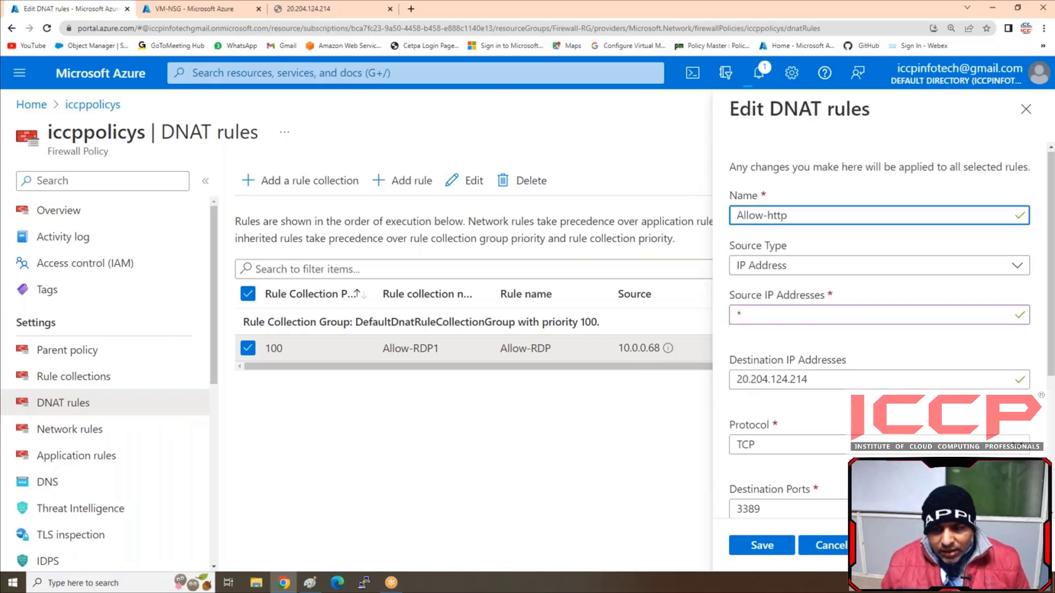
Set both the destination port and the translated port of the edited DNAT rule to 80
scroll(880, 324, down, 3)
click(890, 344)
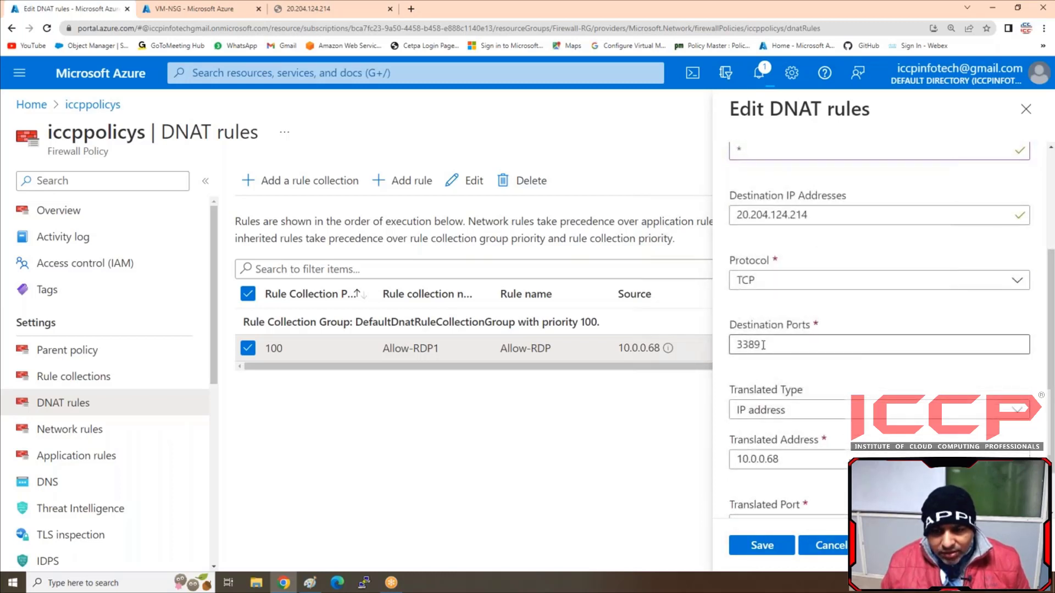
key(ctrl+a)
text(80)
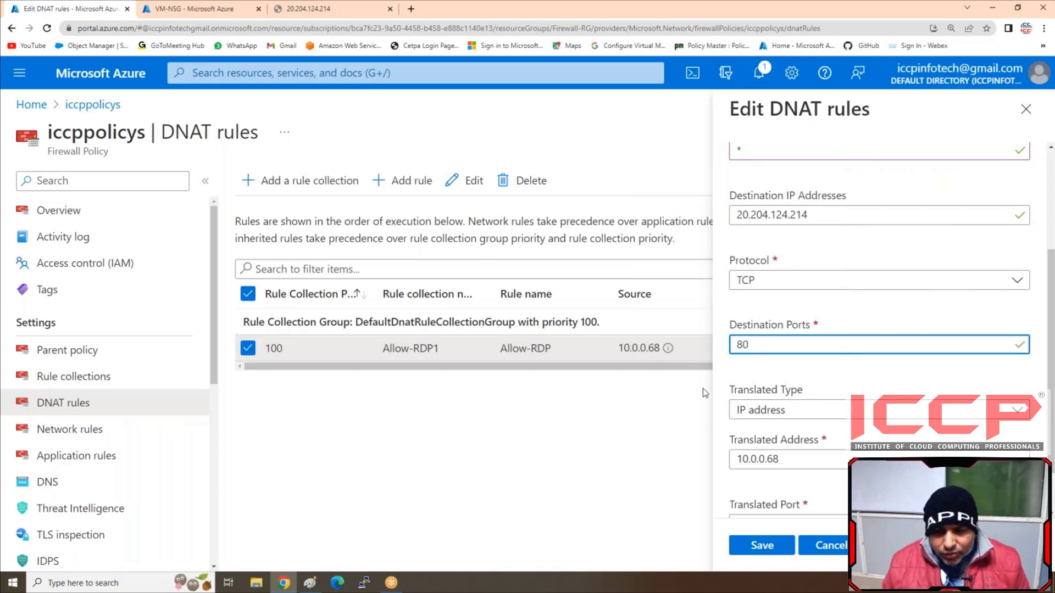
scroll(819, 385, down, 1)
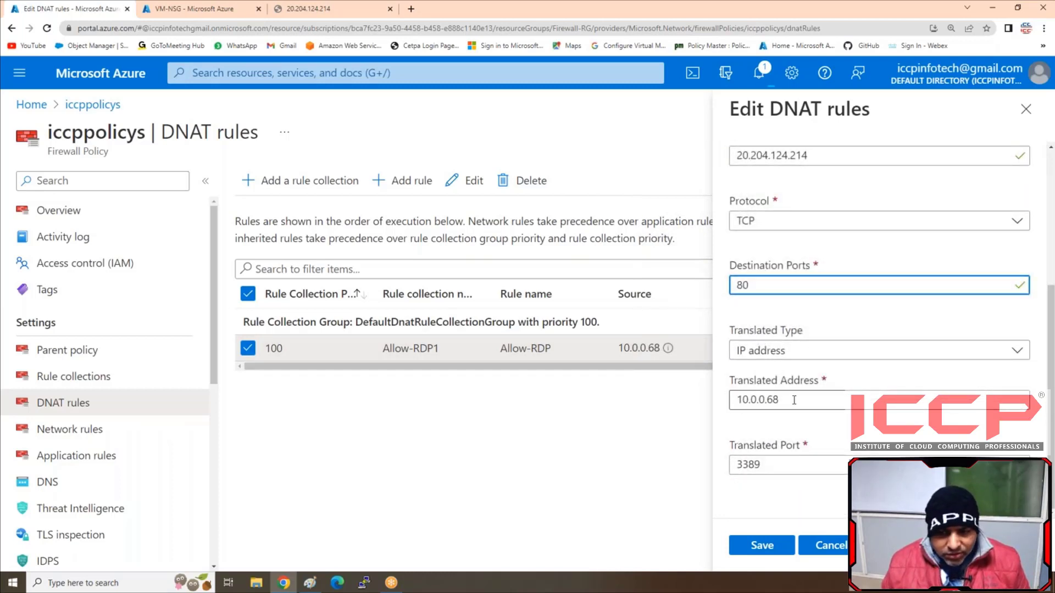
click(785, 459)
key(BackSpace)
key(BackSpace)
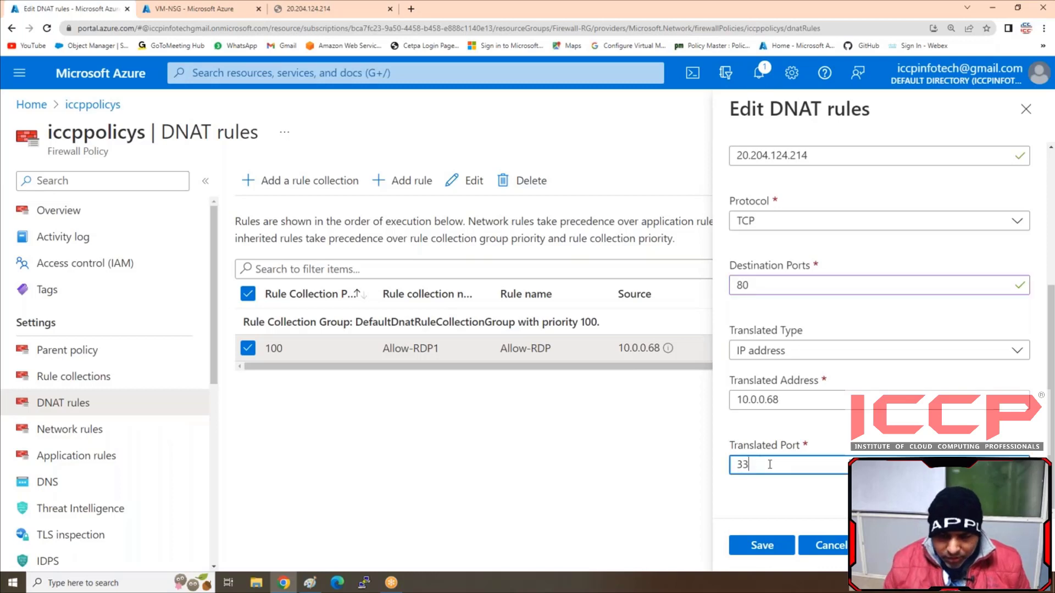
key(BackSpace)
key(BackSpace)
text(80)
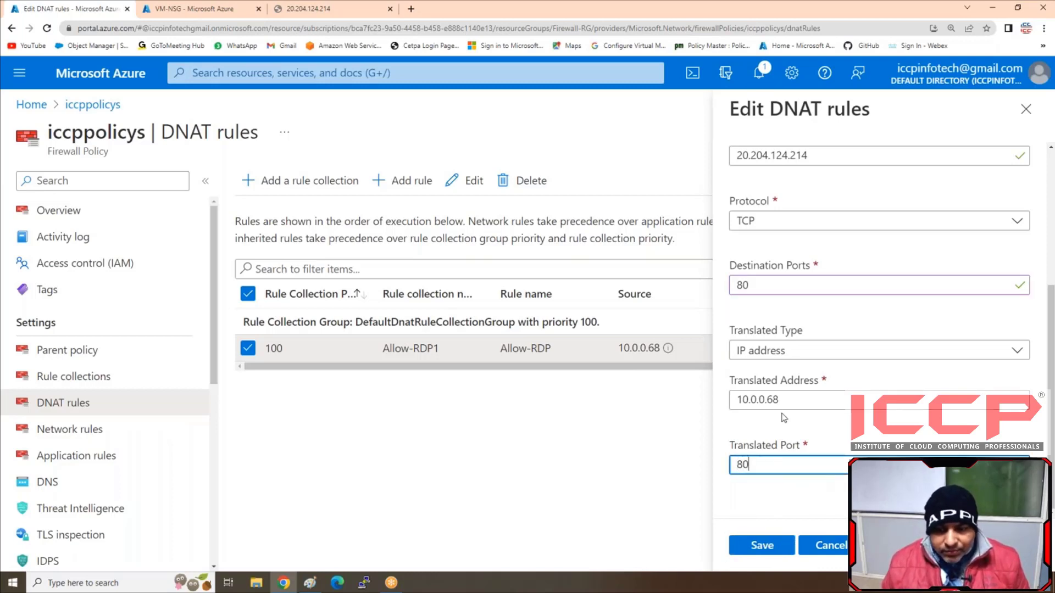
Try to save the edited DNAT rule, and discard the unsaved edits
click(758, 547)
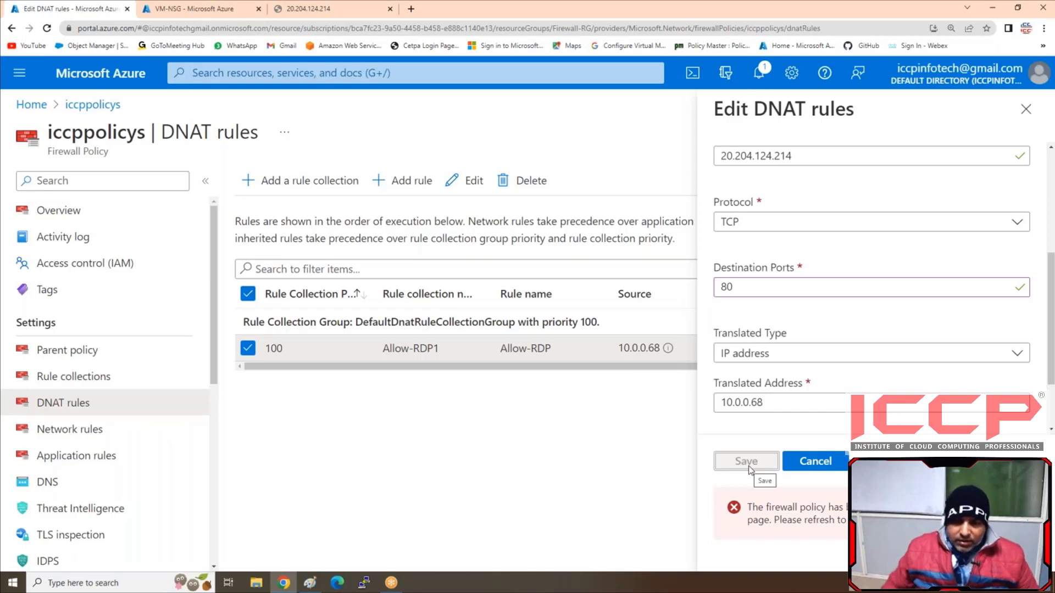
click(816, 461)
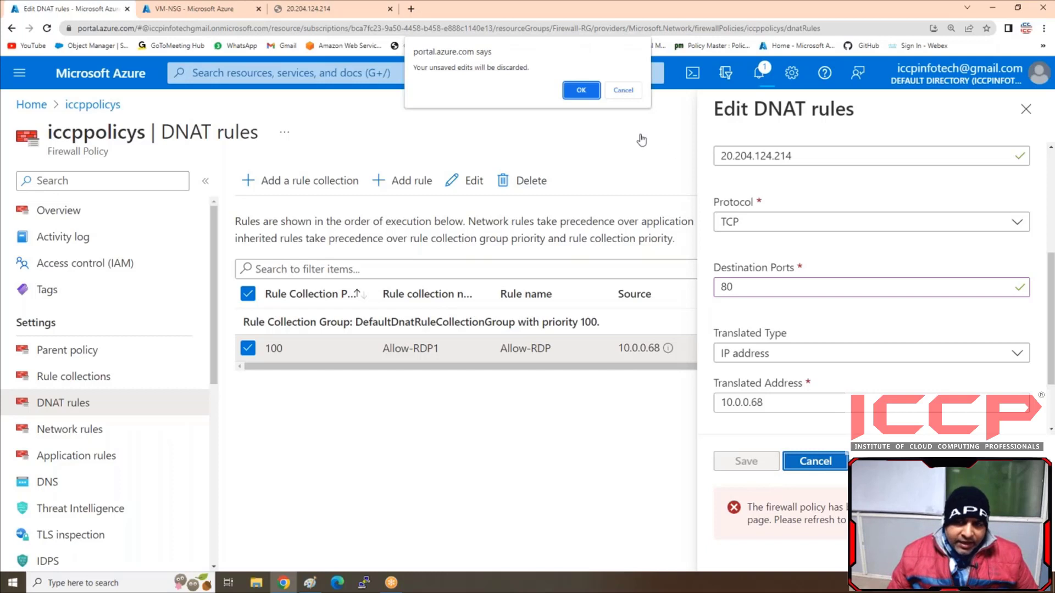
click(571, 90)
Try to delete the Allow-RDP rule with source 10.0.0.68 from the DNAT rules and dismiss the notification
mouse_move(669, 354)
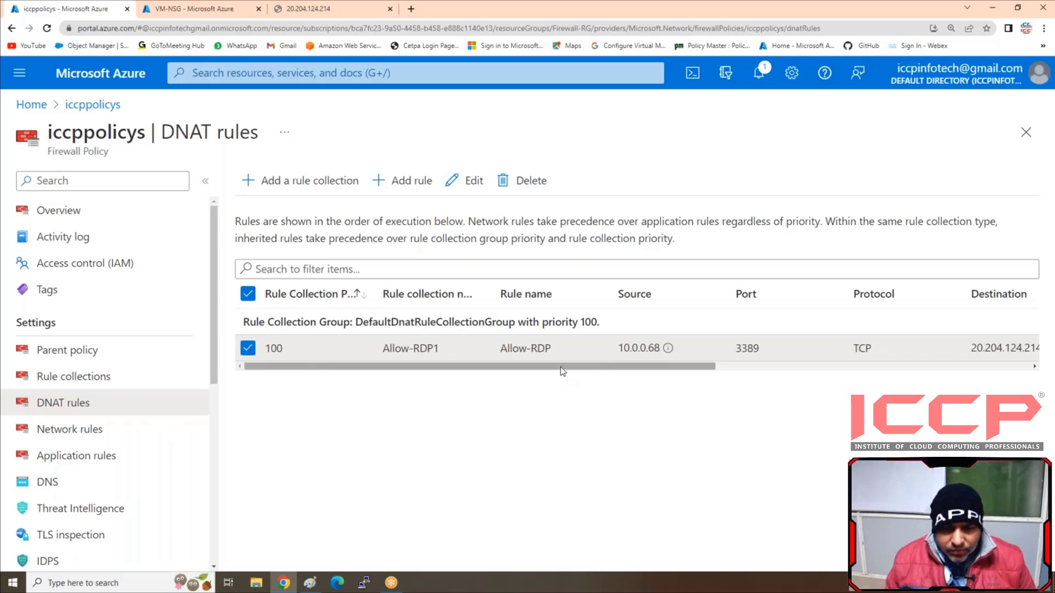
drag(563, 372, 334, 379)
click(531, 183)
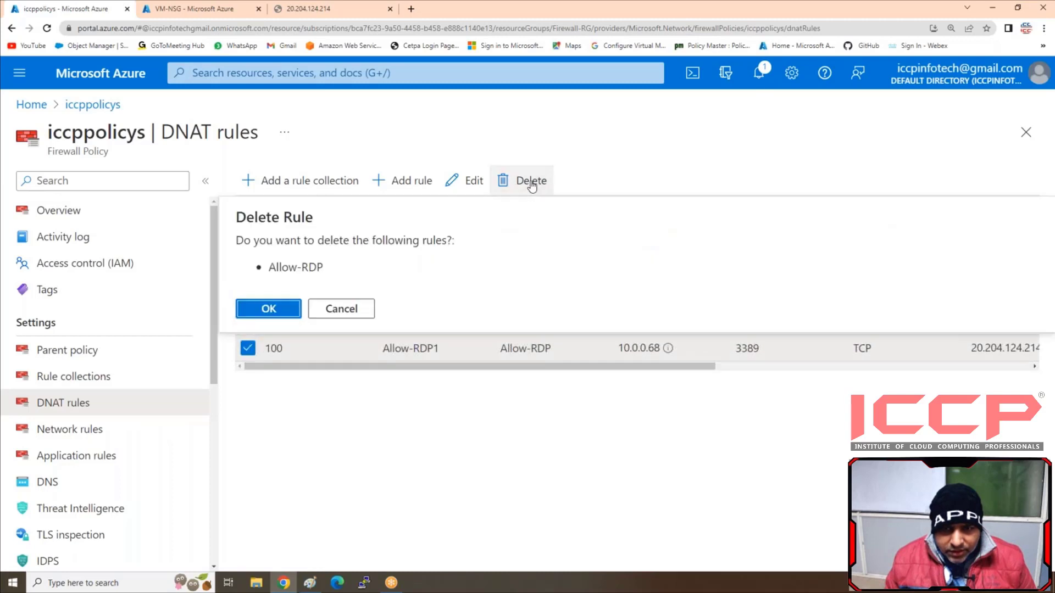
click(267, 308)
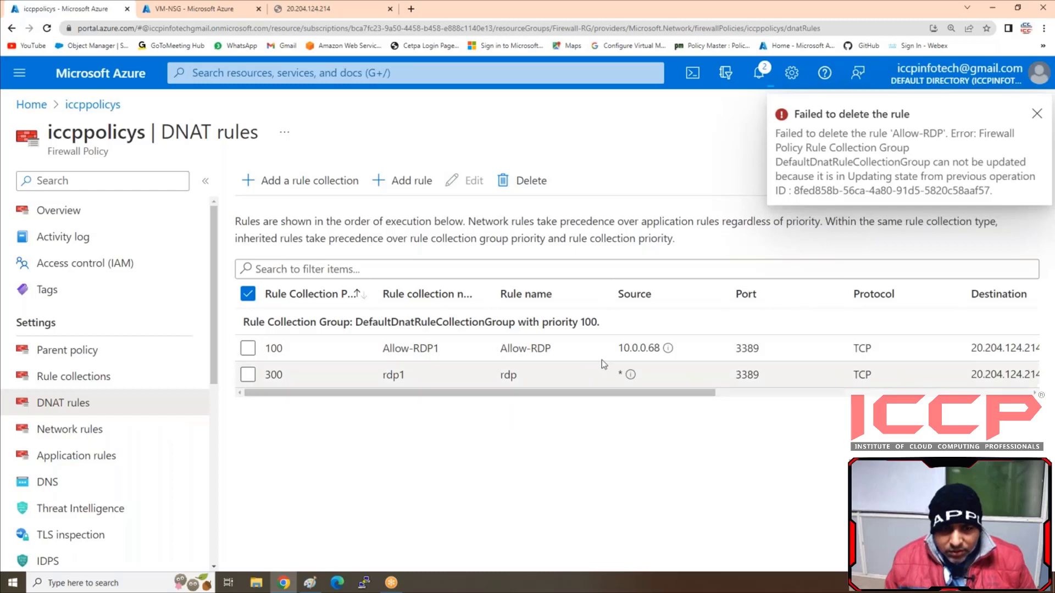
click(1042, 115)
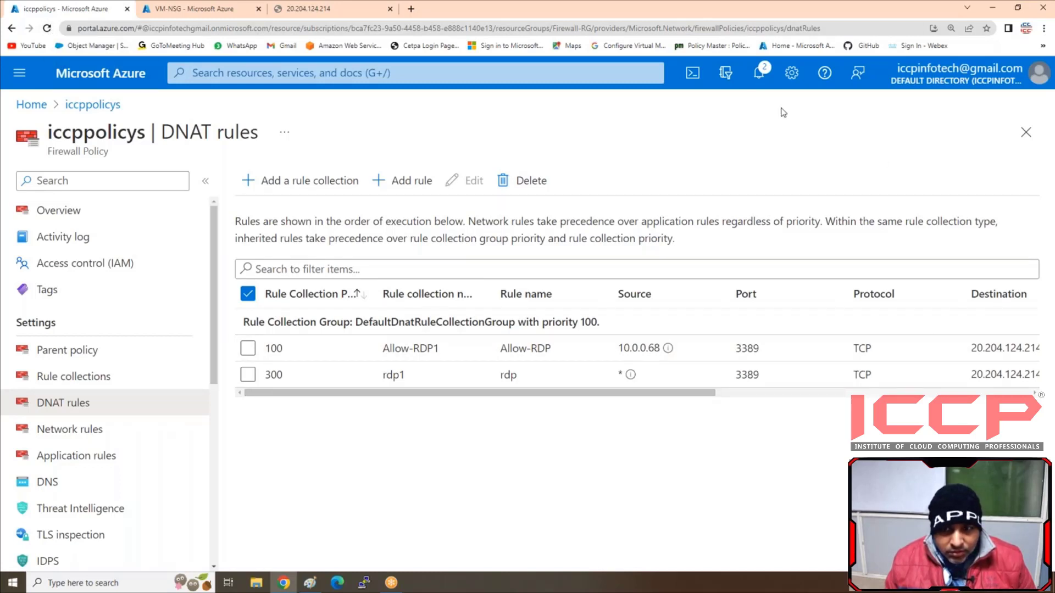
Check the portal notifications for the rule collection update and reload the DNAT rules page
click(759, 77)
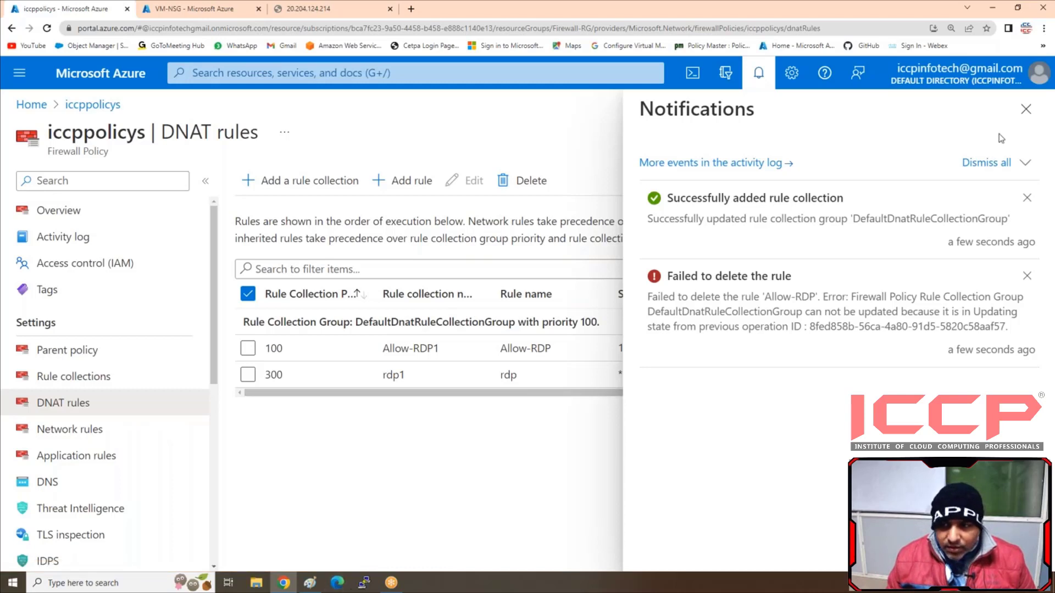
click(1025, 109)
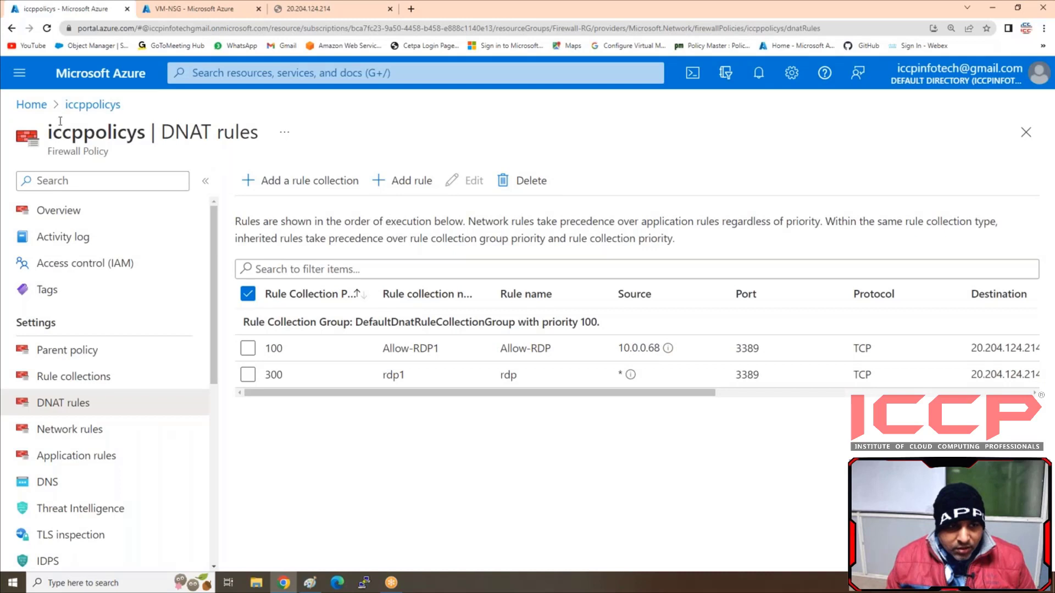
click(47, 28)
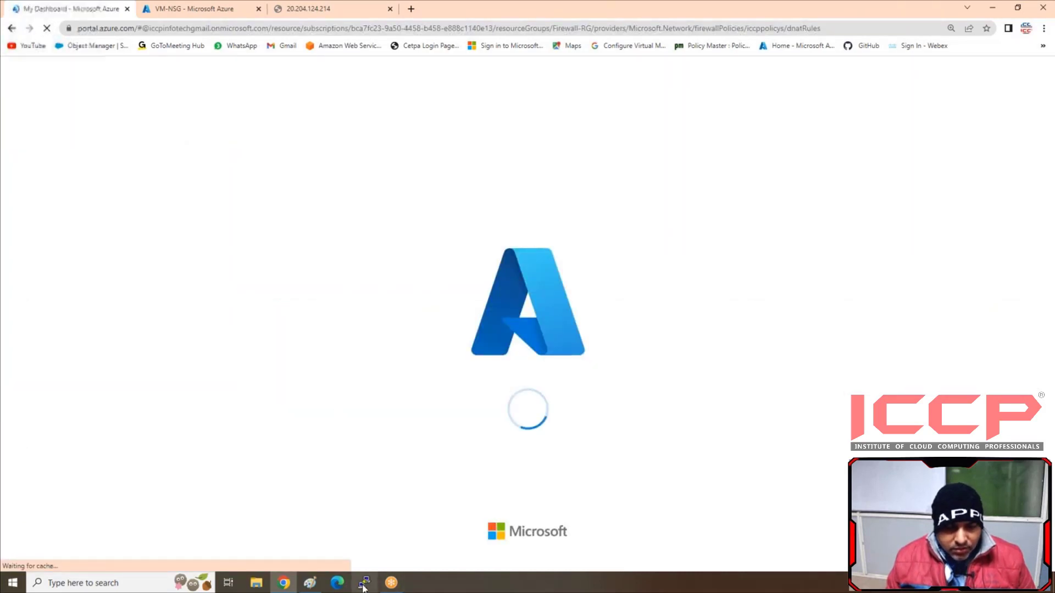
Switch to Remote Desktop Connection and start a connection to the firewall's public IP 20.204.124.214
click(71, 583)
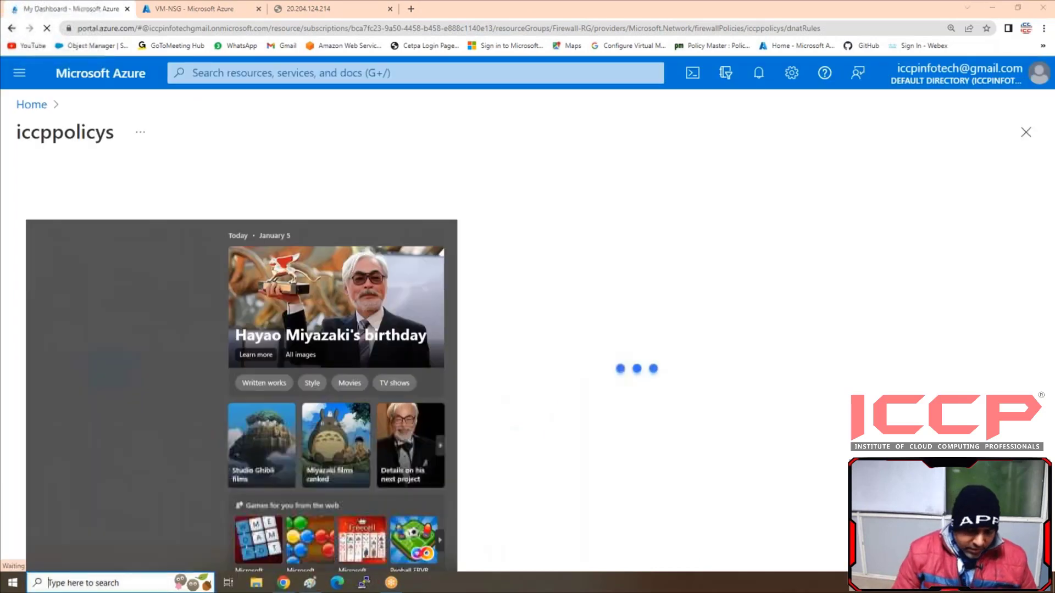
text(re)
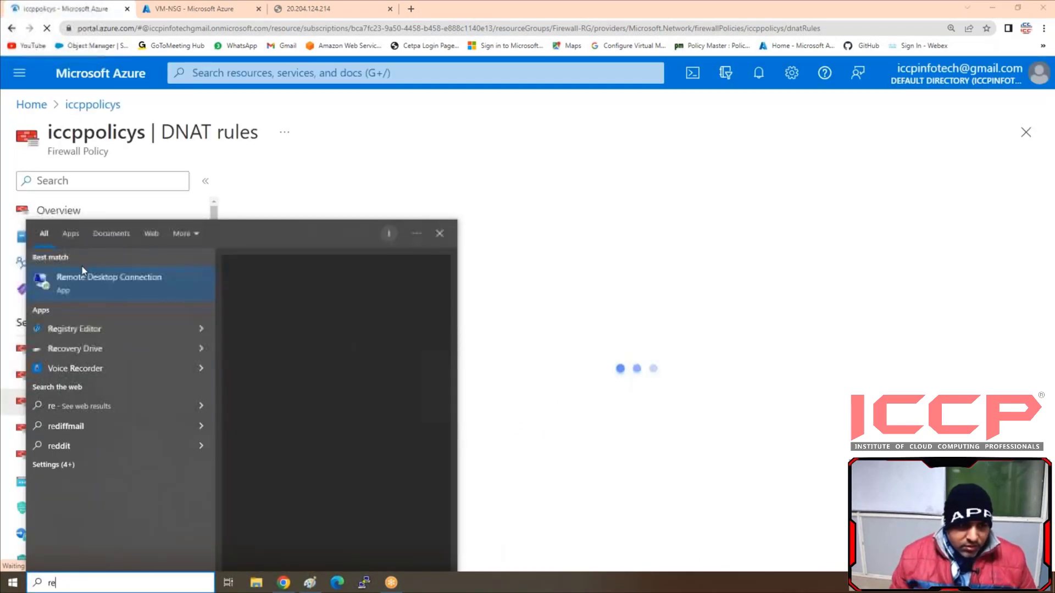
key(Return)
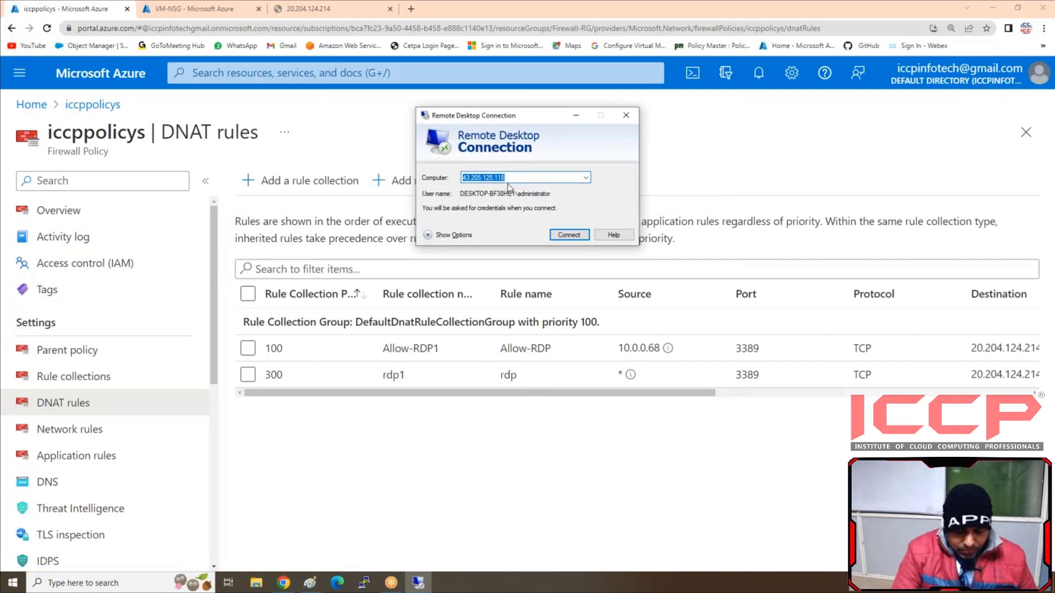
key(BackSpace)
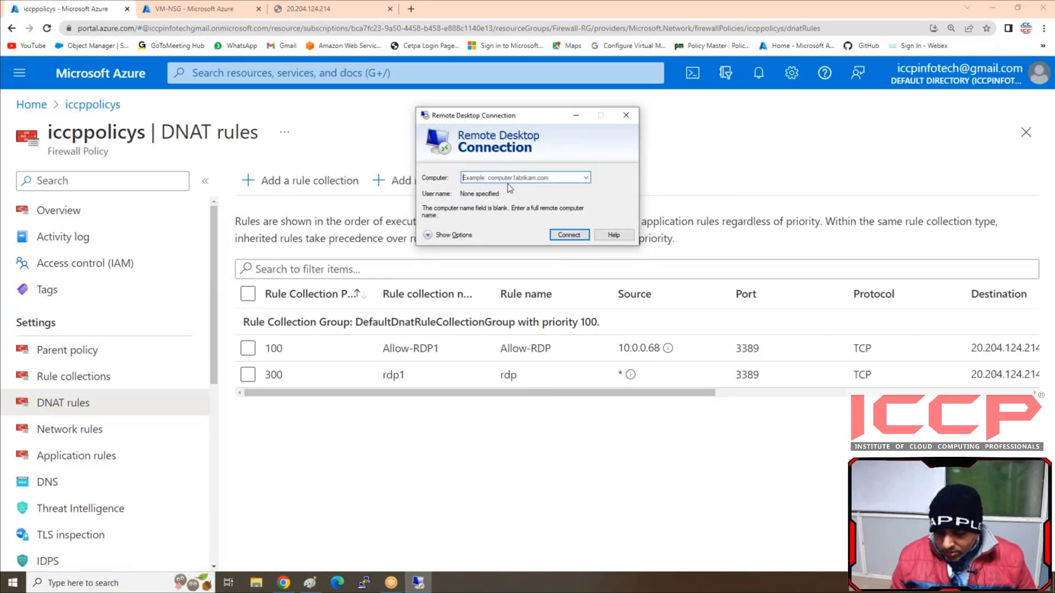
text(20)
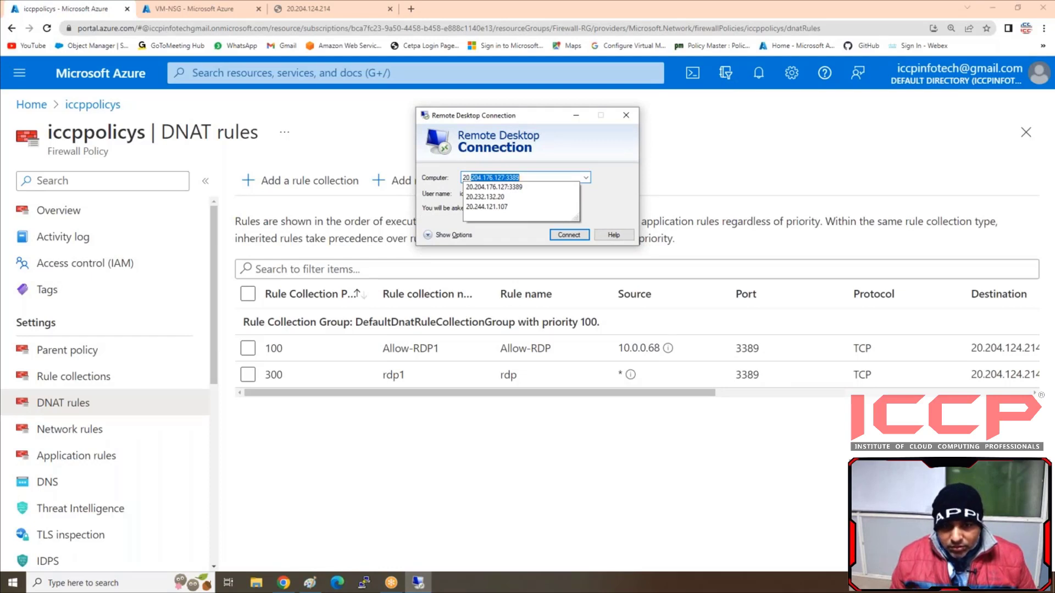
text(.2)
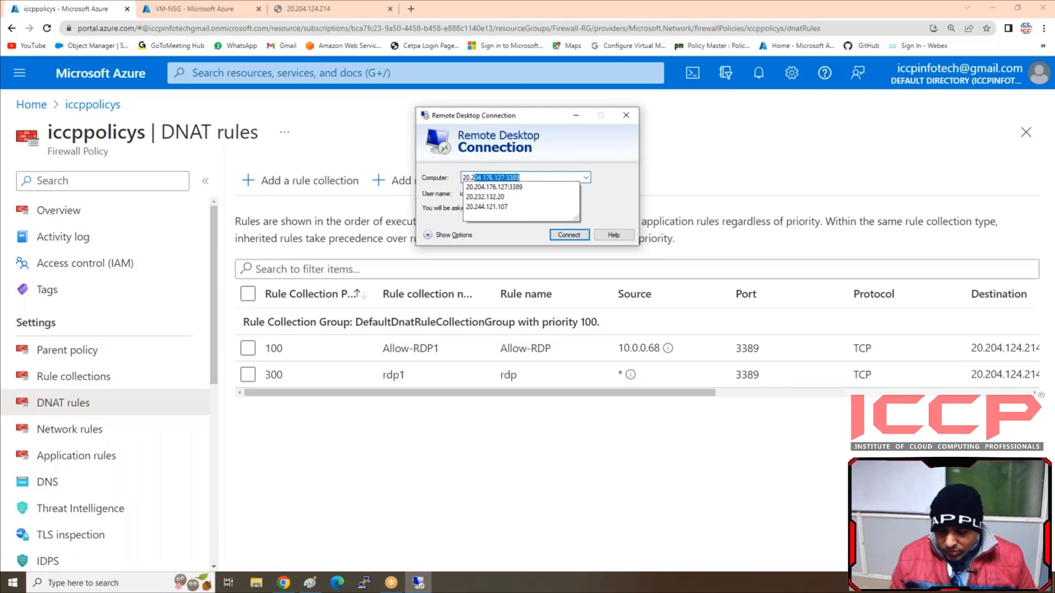
text(04.124.214)
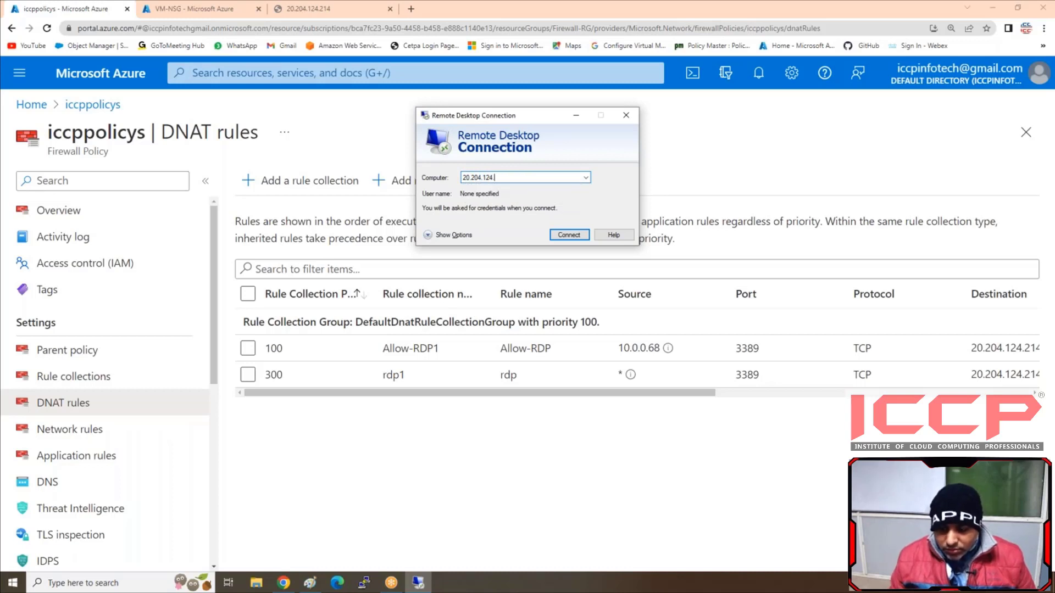
click(568, 234)
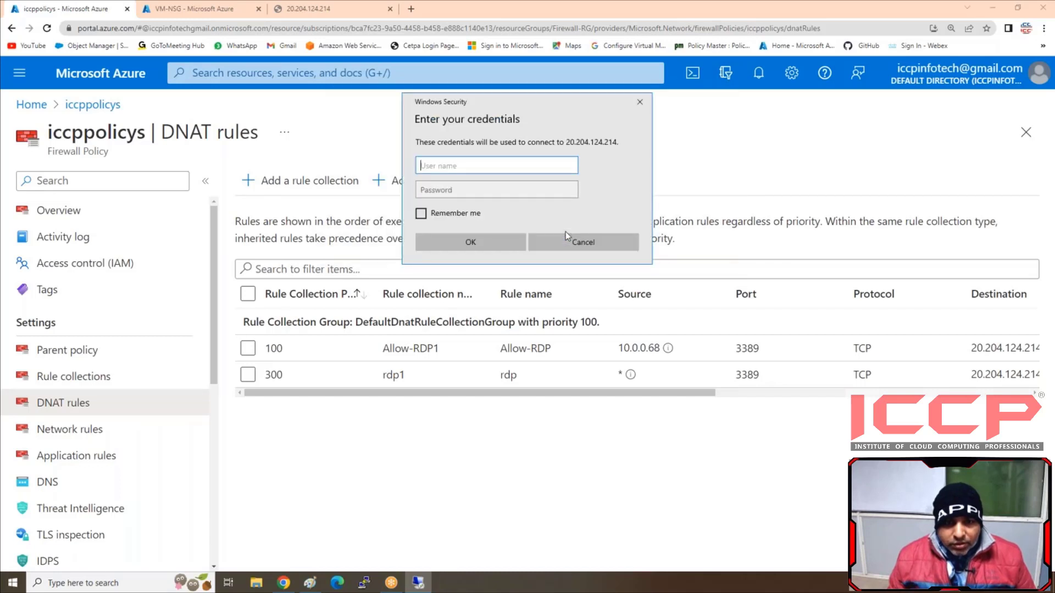
Enter the user name iccp and the account password for the remote session, and decline the unverified certificate
text(i)
key(Tab)
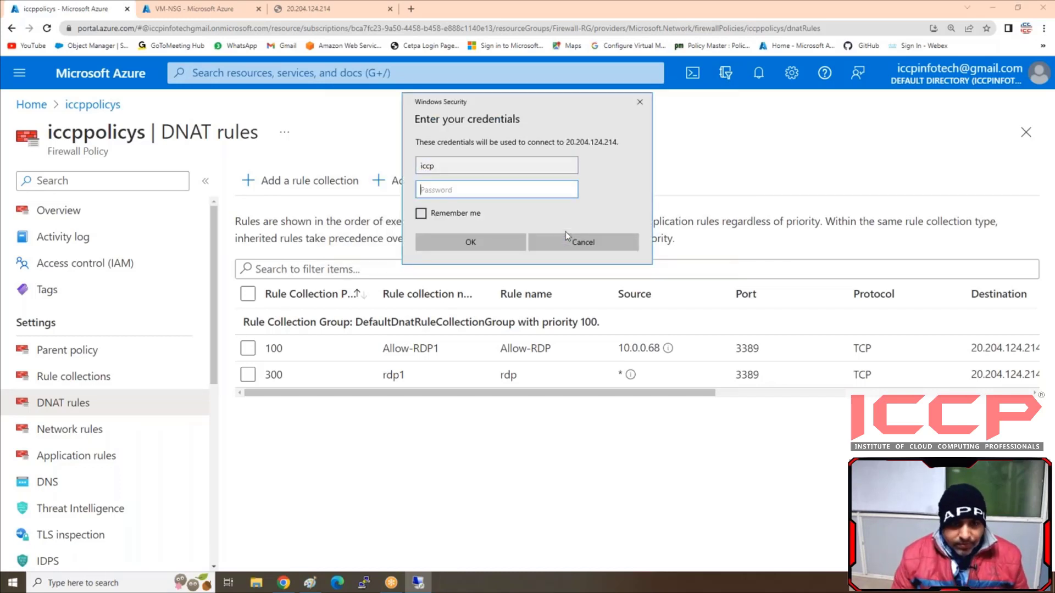
text(•••••••••••)
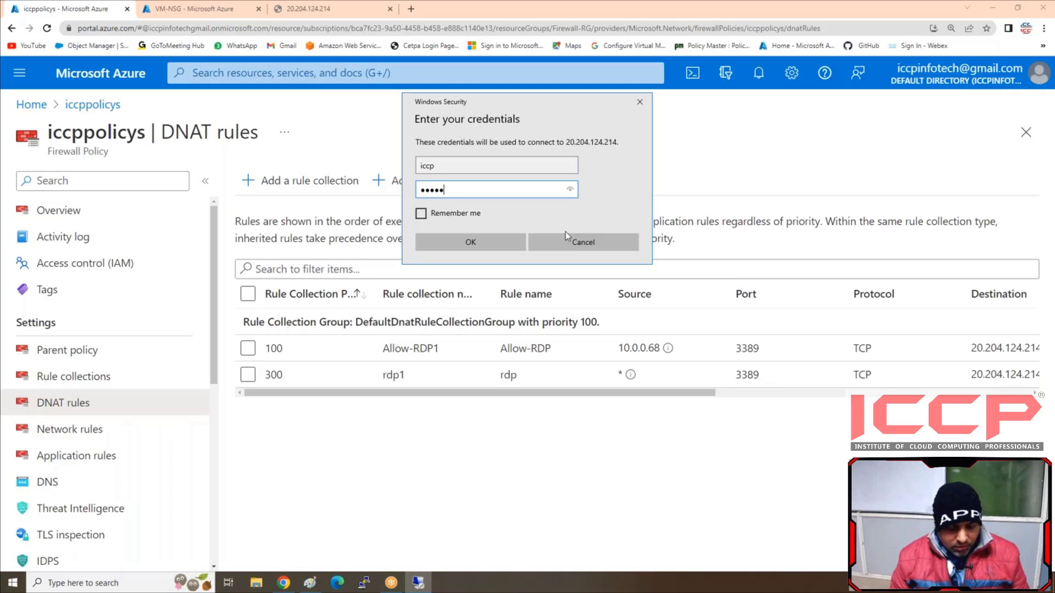
text(•)
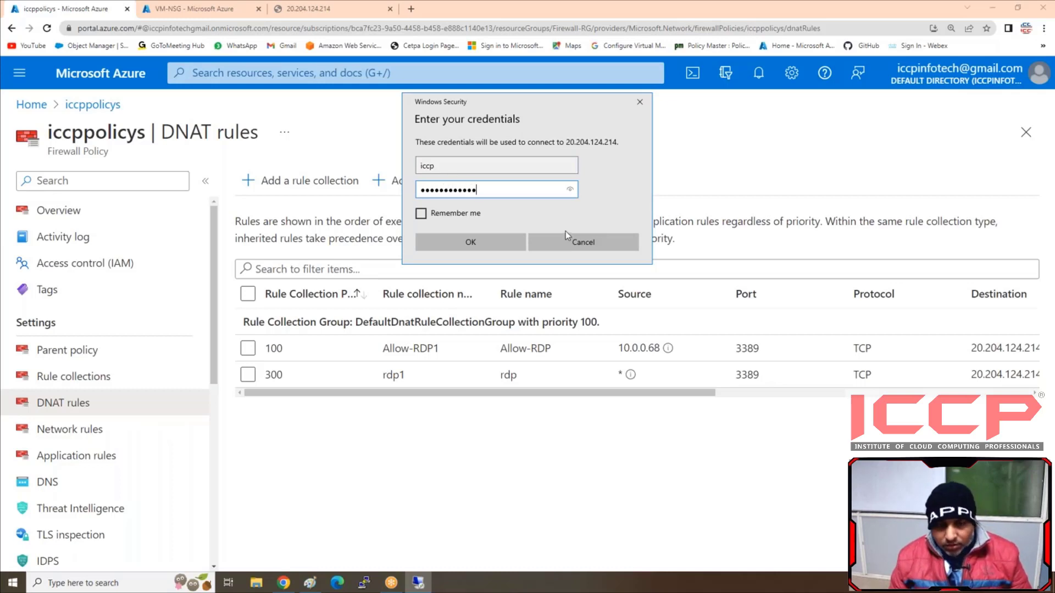
key(Return)
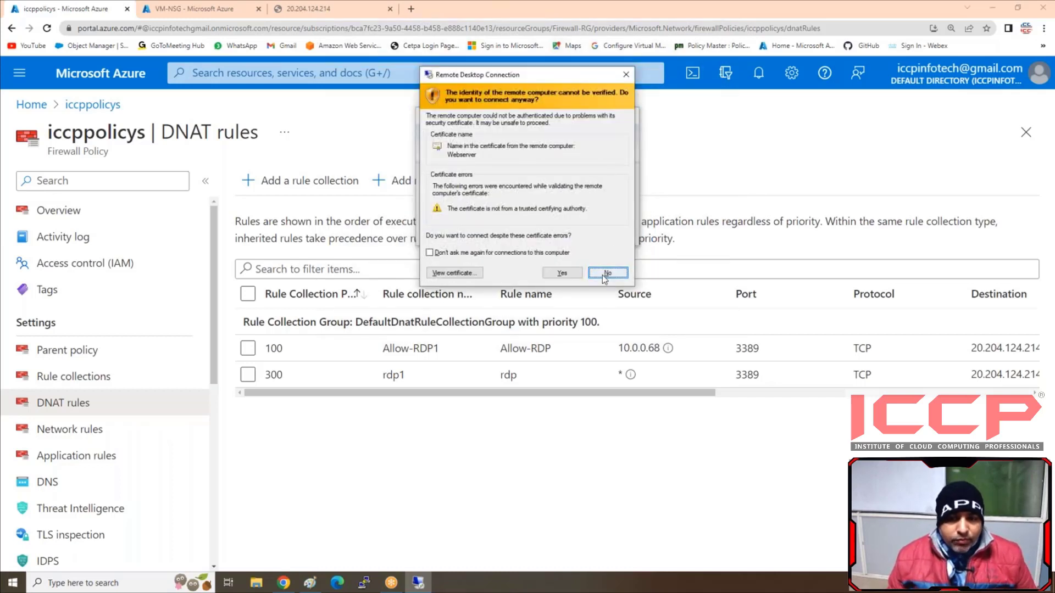
click(605, 273)
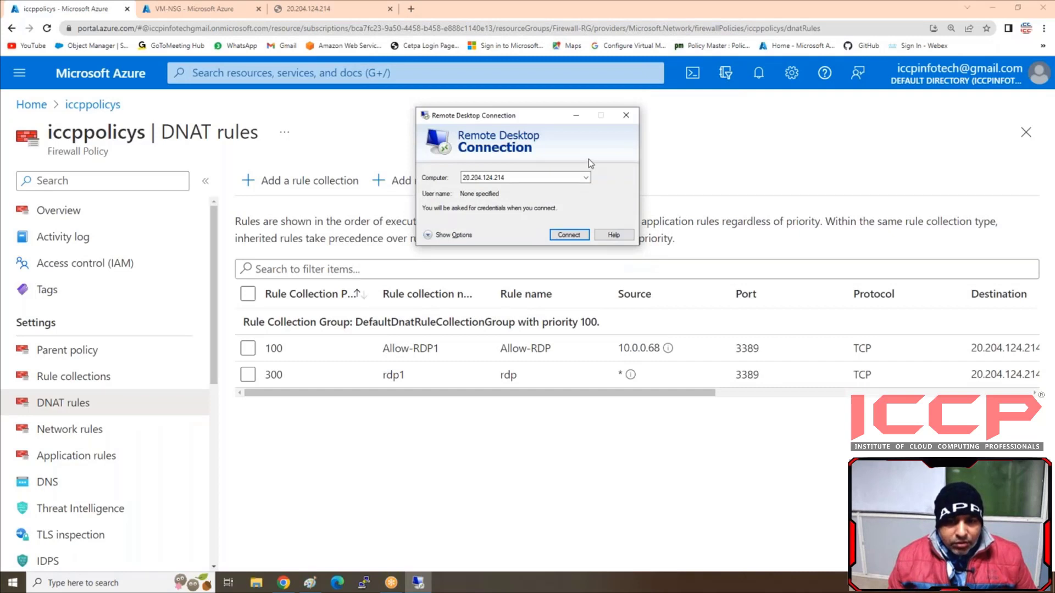
Reconnect to 20.204.124.214 with the user name iccp and the account password, and accept the unverified certificate
click(569, 236)
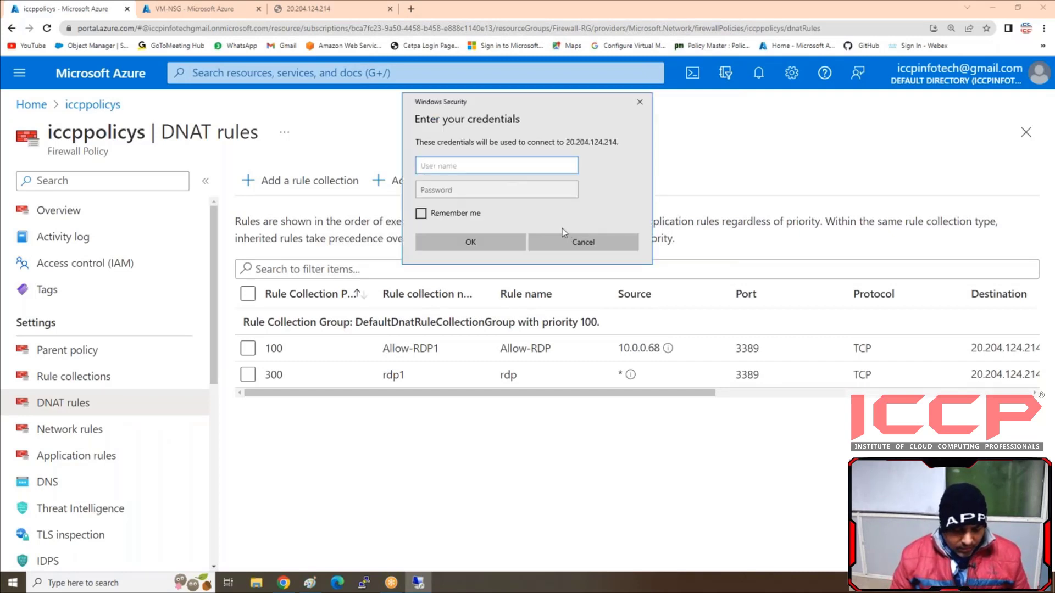
text(iccp)
key(Tab)
text(********)
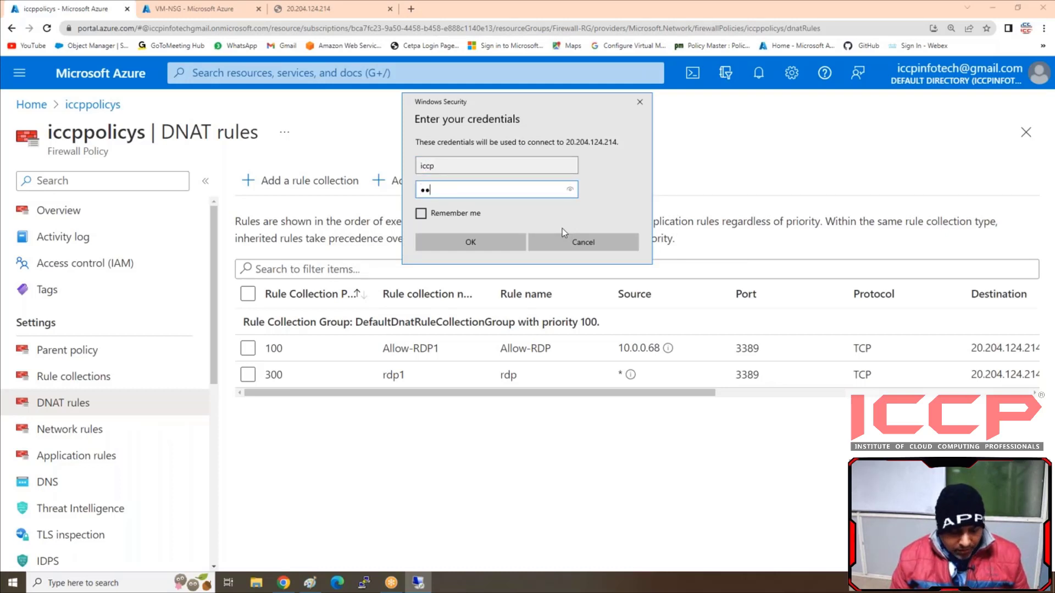
text(****)
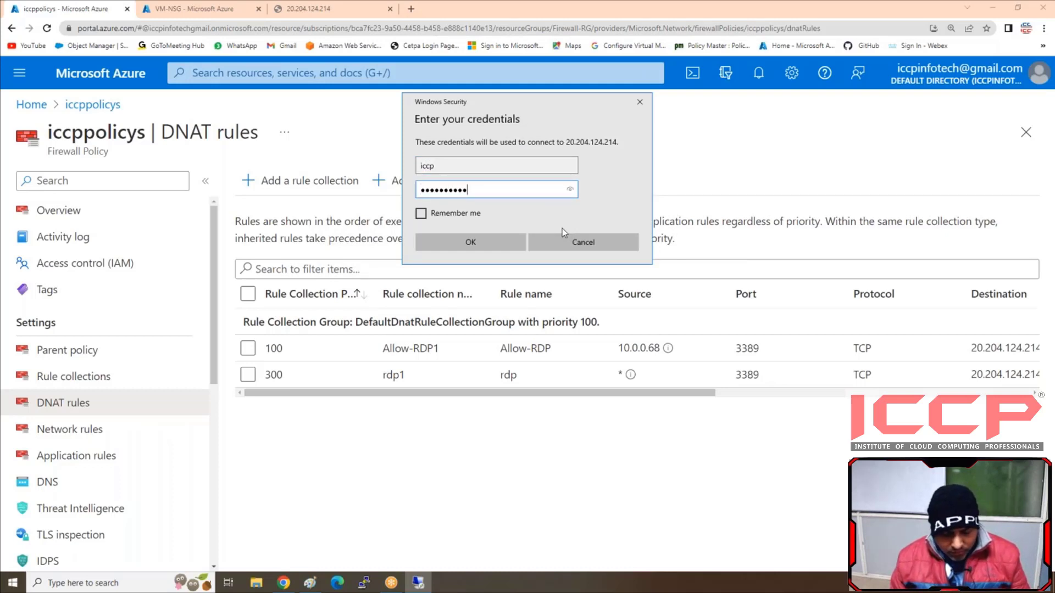
key(Return)
click(561, 273)
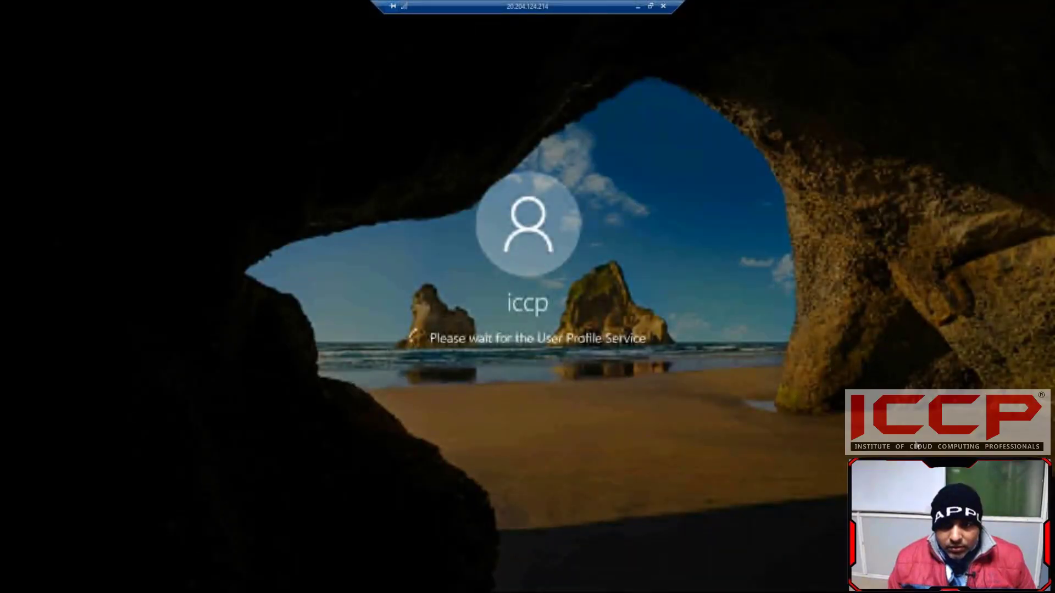
Switch back to the Azure portal and edit the Allow-RDP DNAT rule, setting its name to Allow-http and its source IP address to *
click(639, 7)
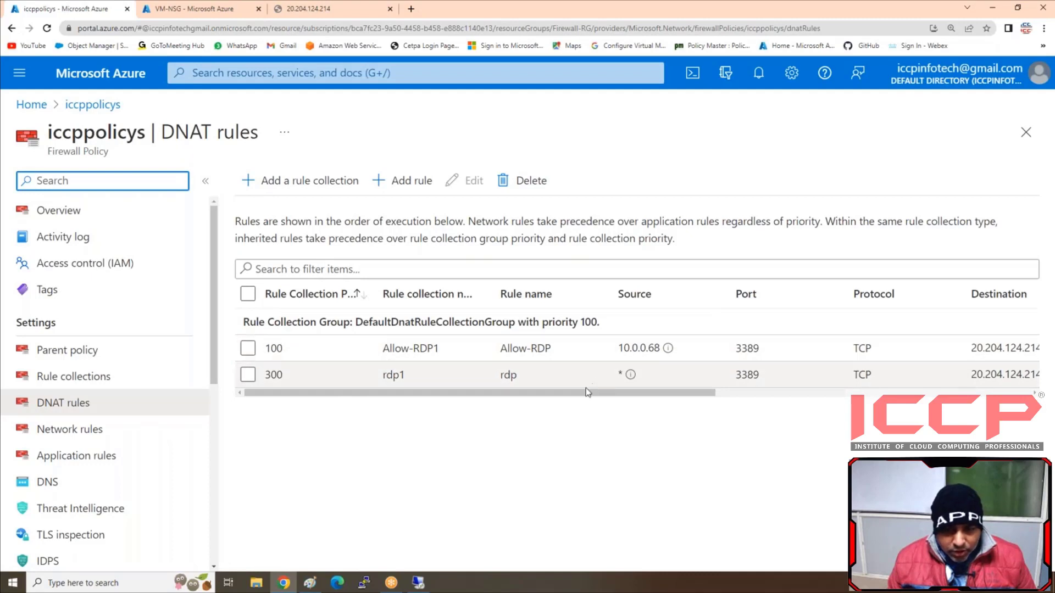
drag(586, 396, 419, 405)
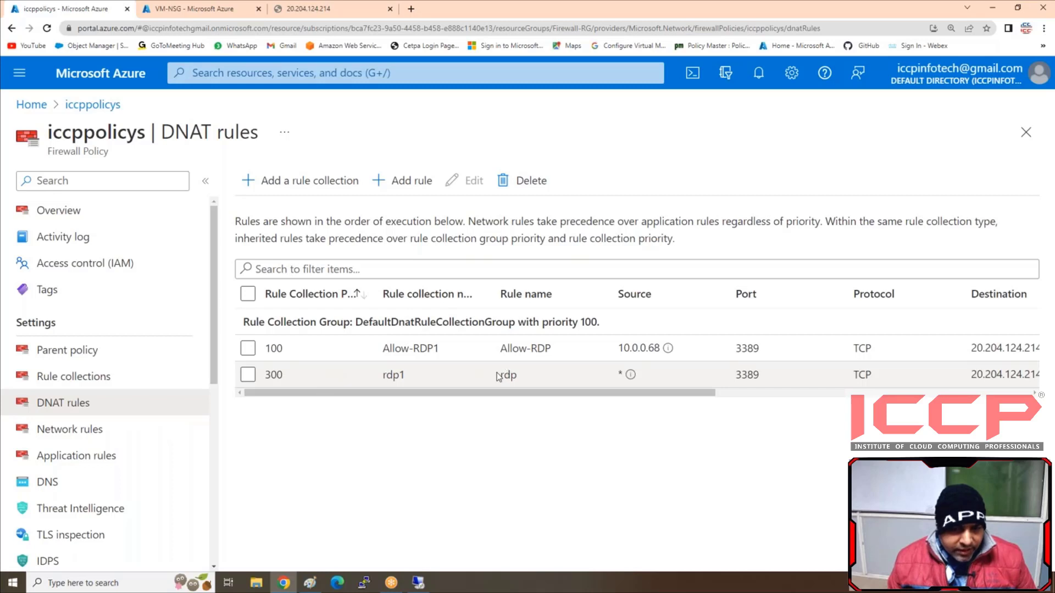
click(248, 348)
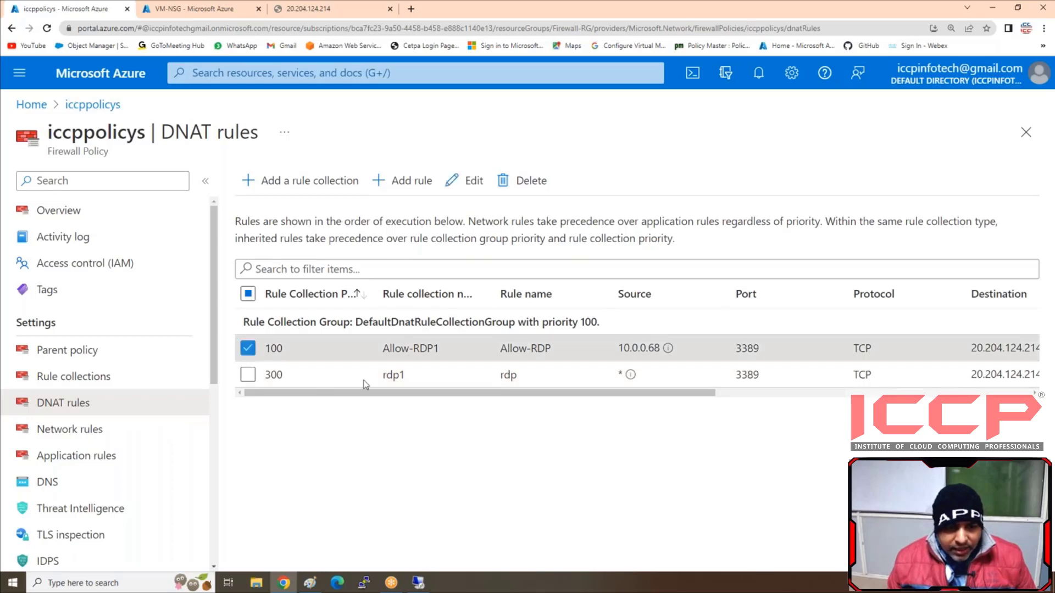
drag(462, 395, 529, 317)
click(474, 181)
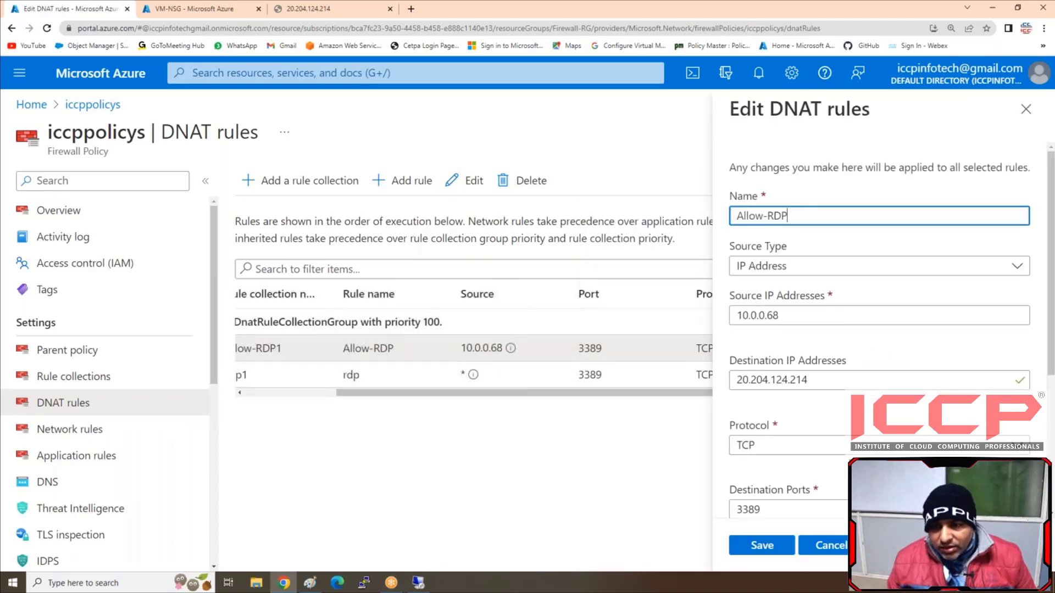
key(BackSpace)
key(BackSpace)
text(http)
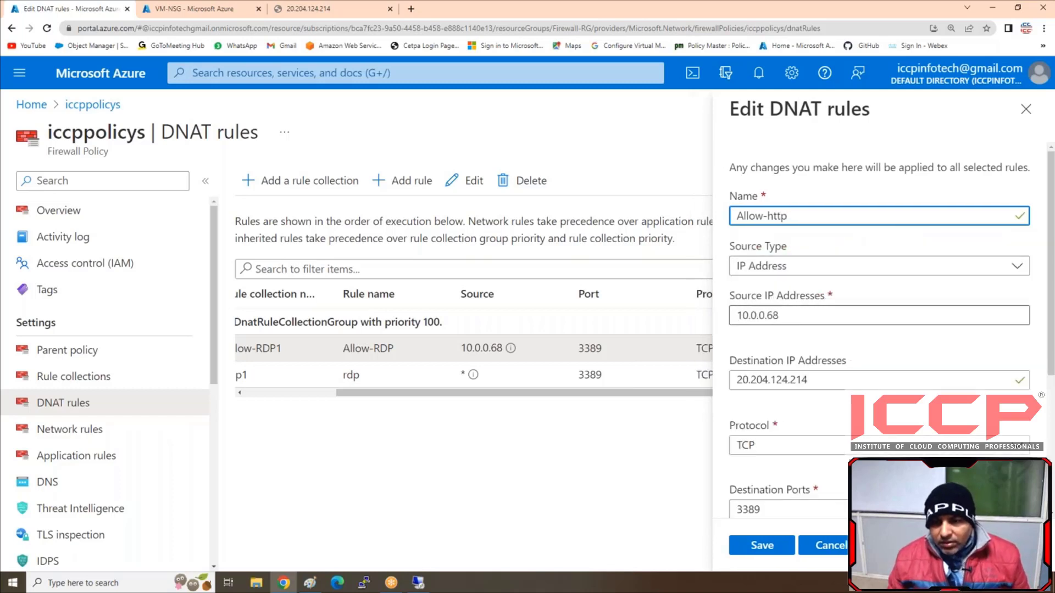
click(792, 316)
key(ctrl+a)
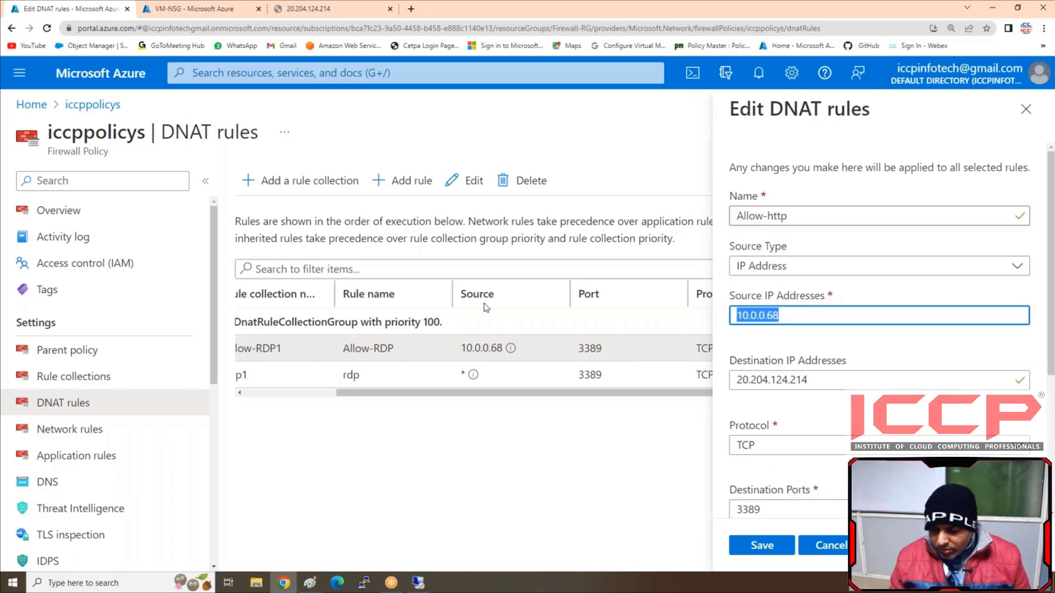
text(*)
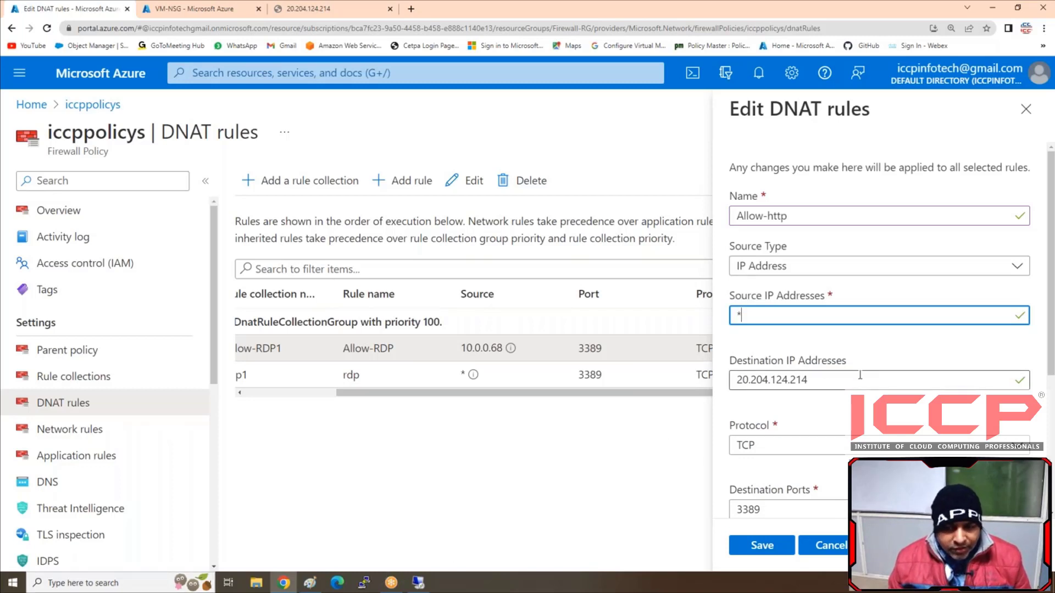
Set the DNAT rule's destination port and translated port to 80 and save the rule
scroll(860, 375, down, 1)
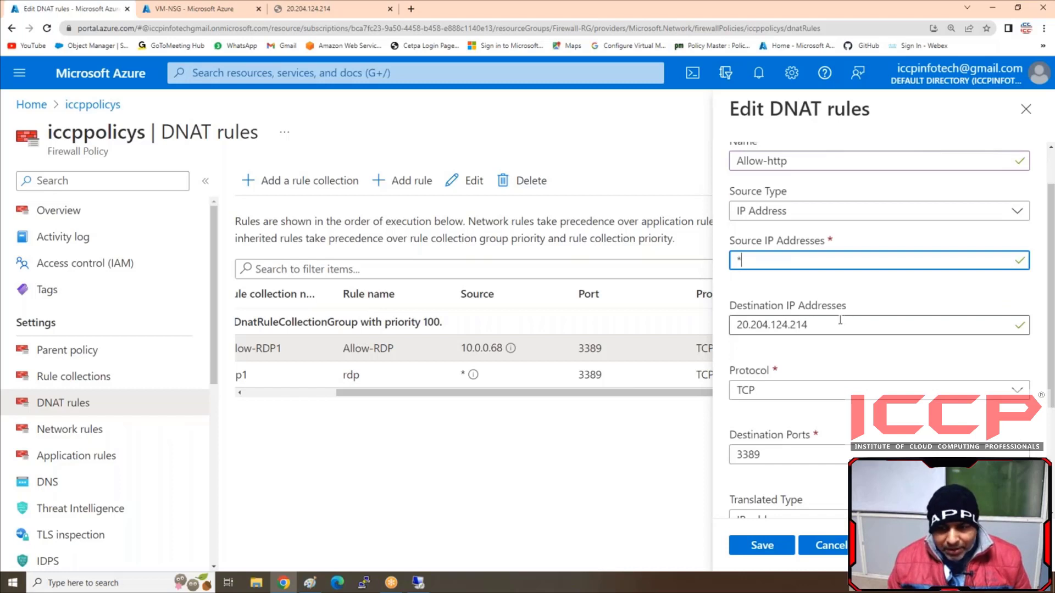
scroll(840, 320, down, 2)
double_click(775, 342)
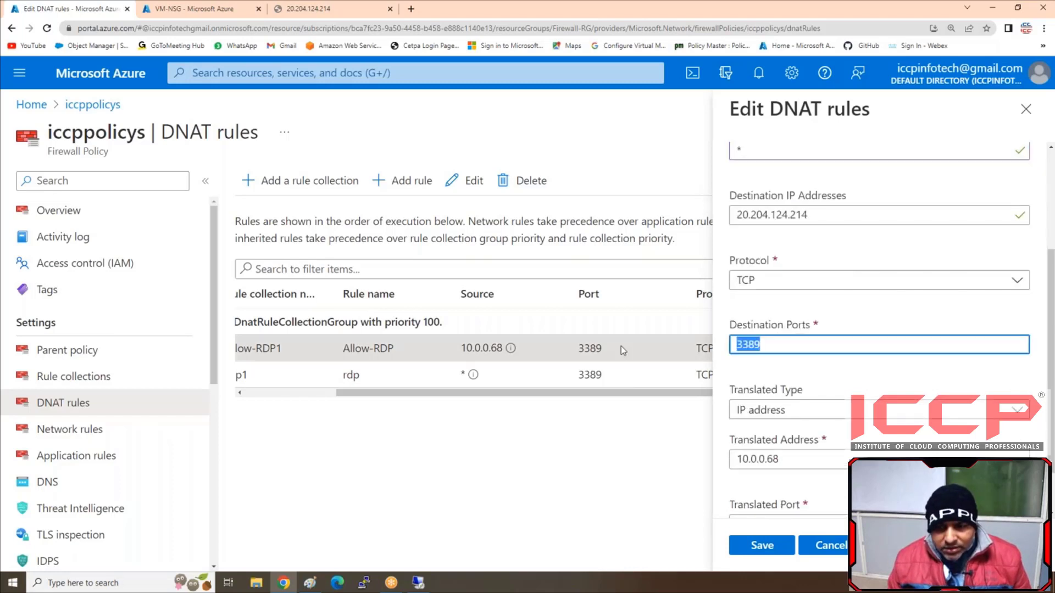
text(80)
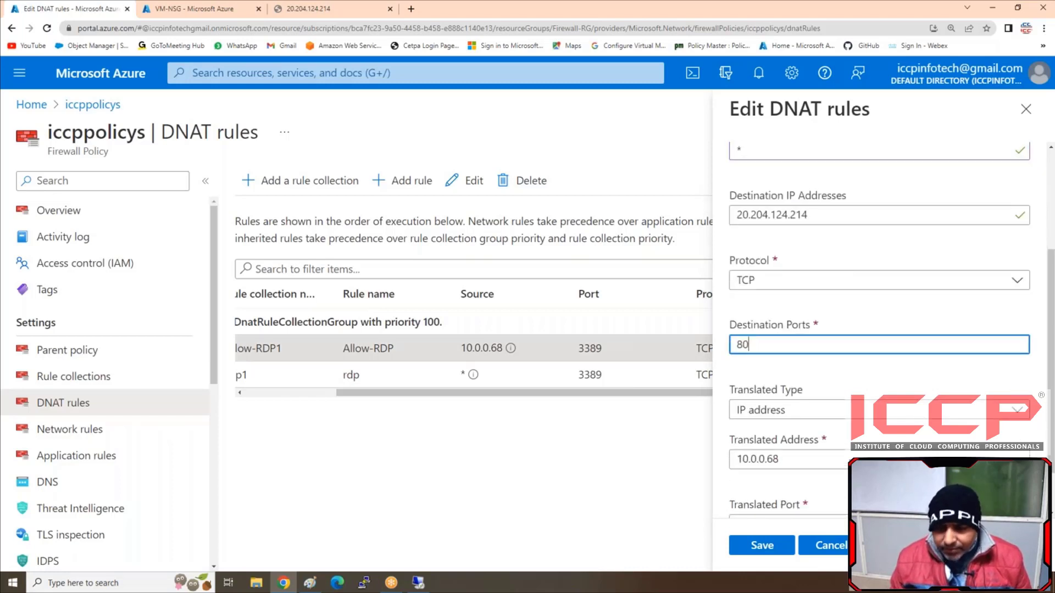
scroll(795, 444, down, 1)
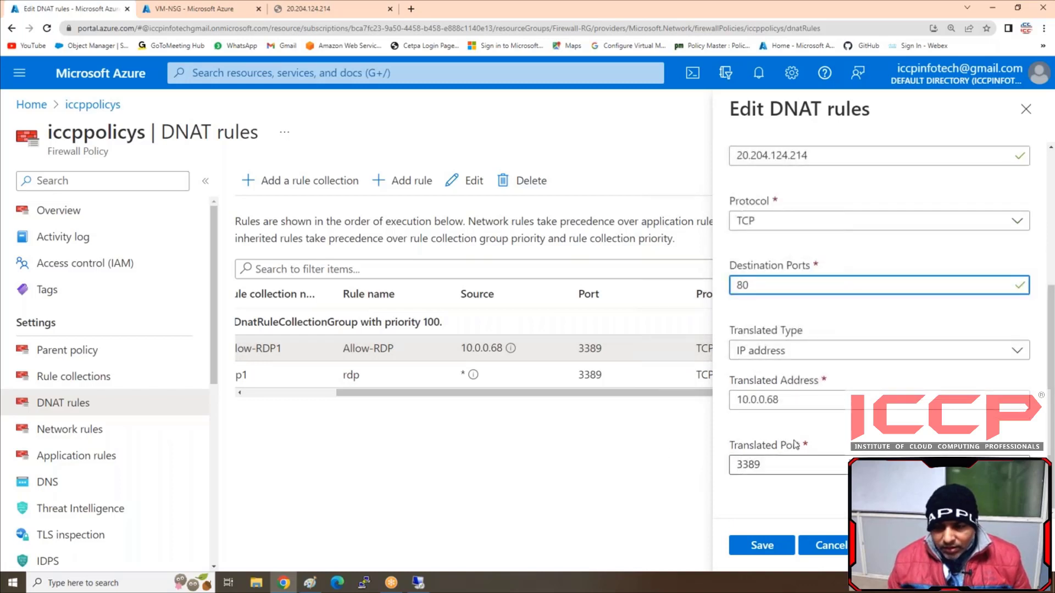
double_click(778, 464)
text(80)
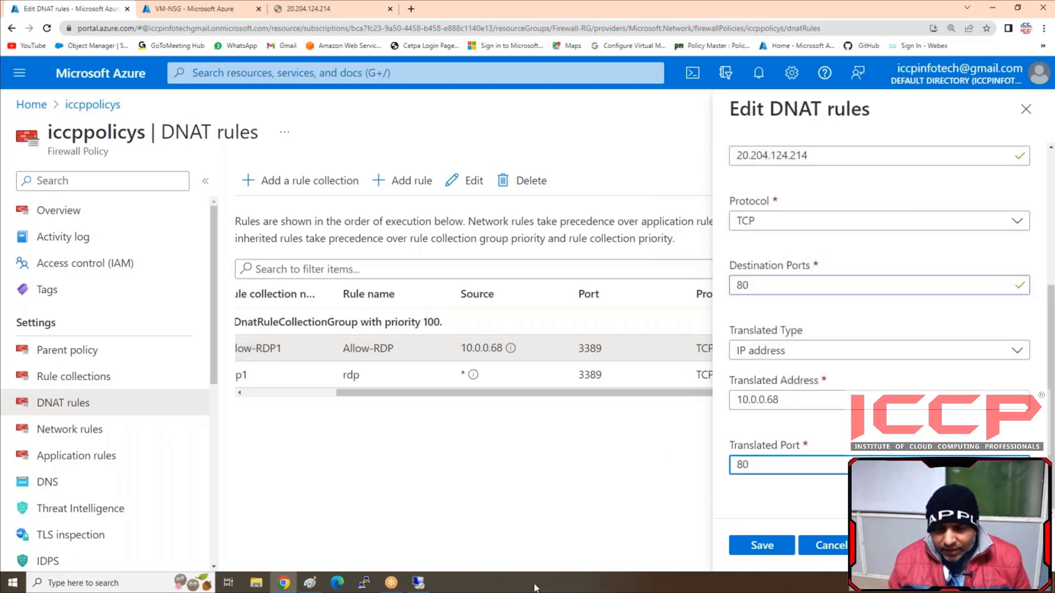
key(Tab)
key(Return)
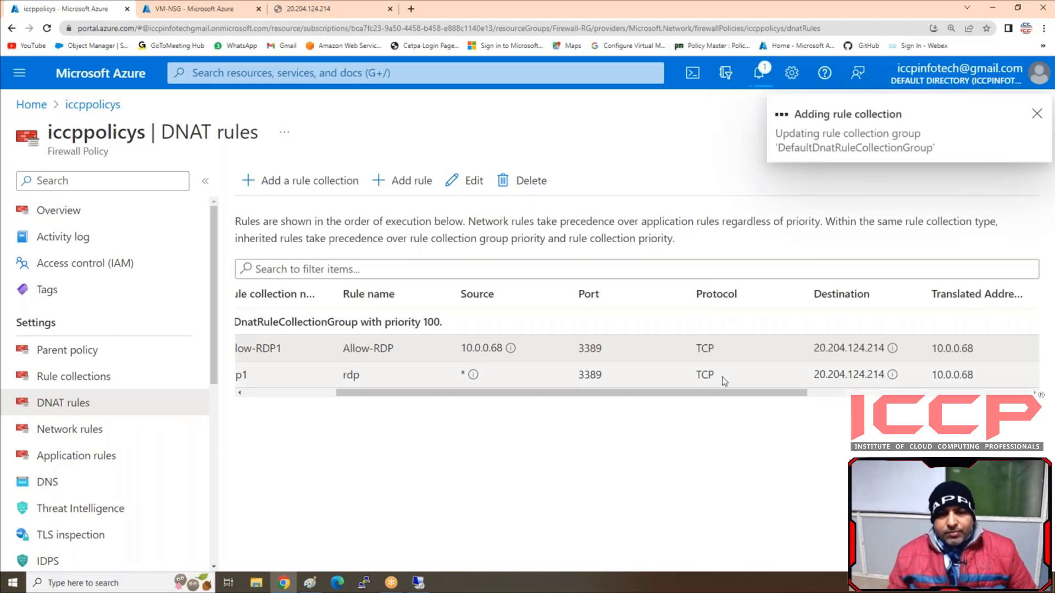
Switch to the remote session and start adding a role in Server Manager, using role-based installation on the default server
click(419, 582)
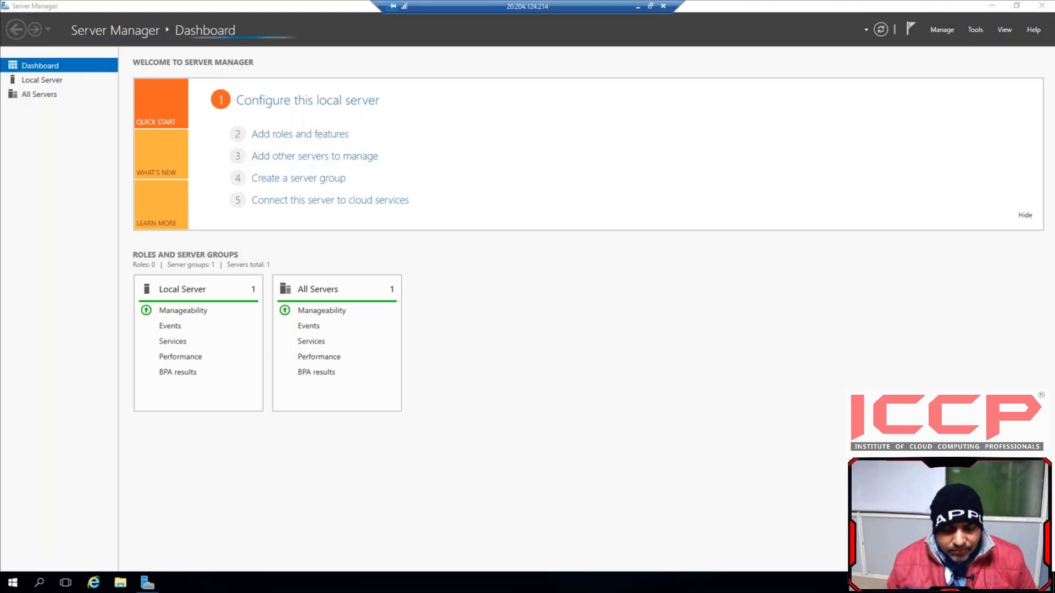
click(331, 137)
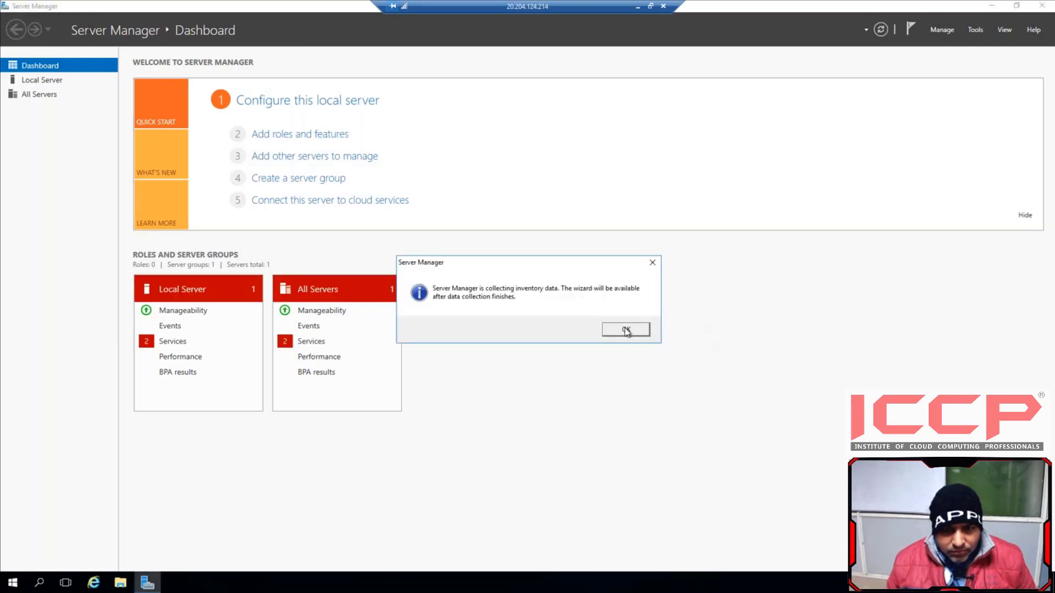
click(626, 330)
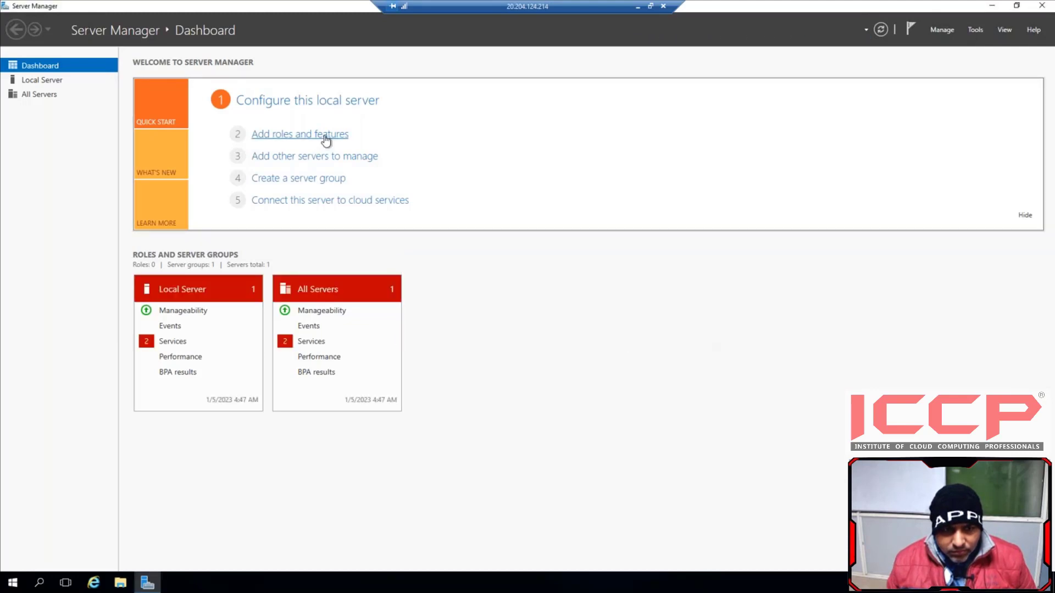
click(327, 138)
click(347, 341)
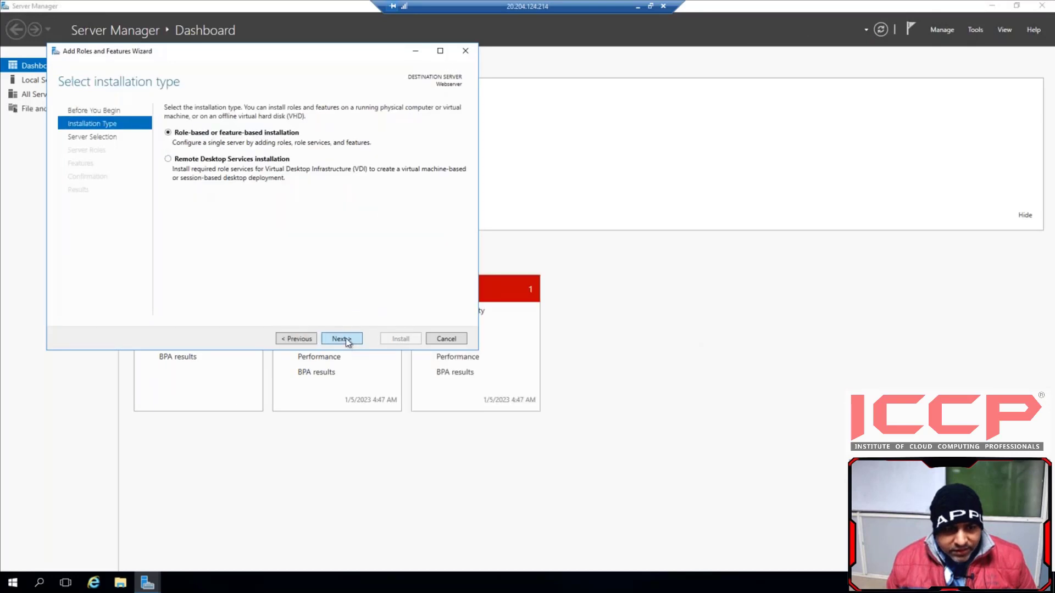
click(346, 340)
click(343, 339)
Select the Web Server (IIS) role with its management tools, keep the default features and role services, and start the installation
scroll(251, 206, down, 1)
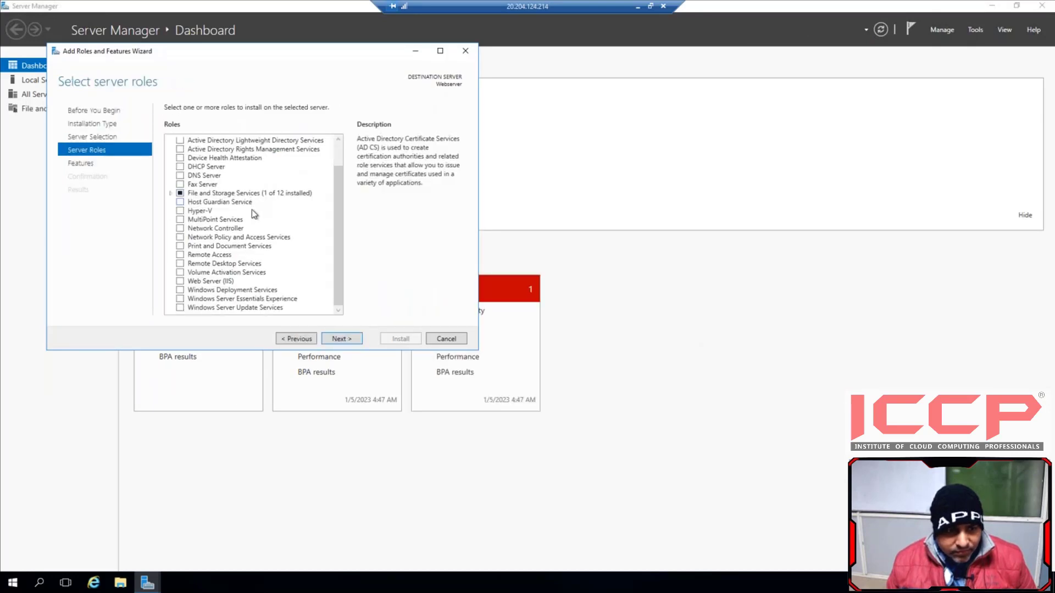
click(184, 281)
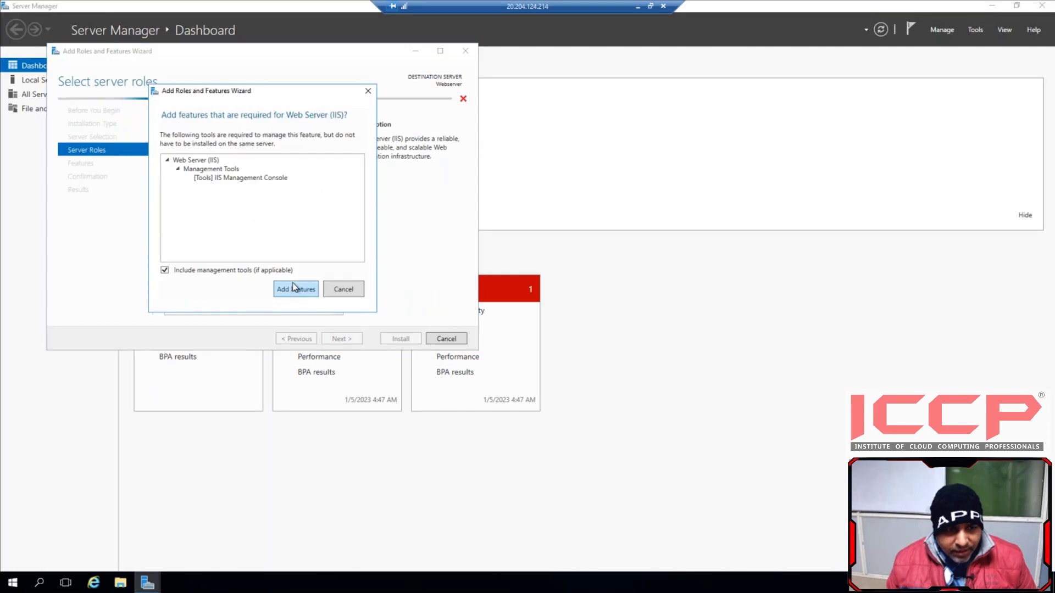
click(295, 288)
click(340, 339)
click(340, 339)
click(341, 339)
click(340, 339)
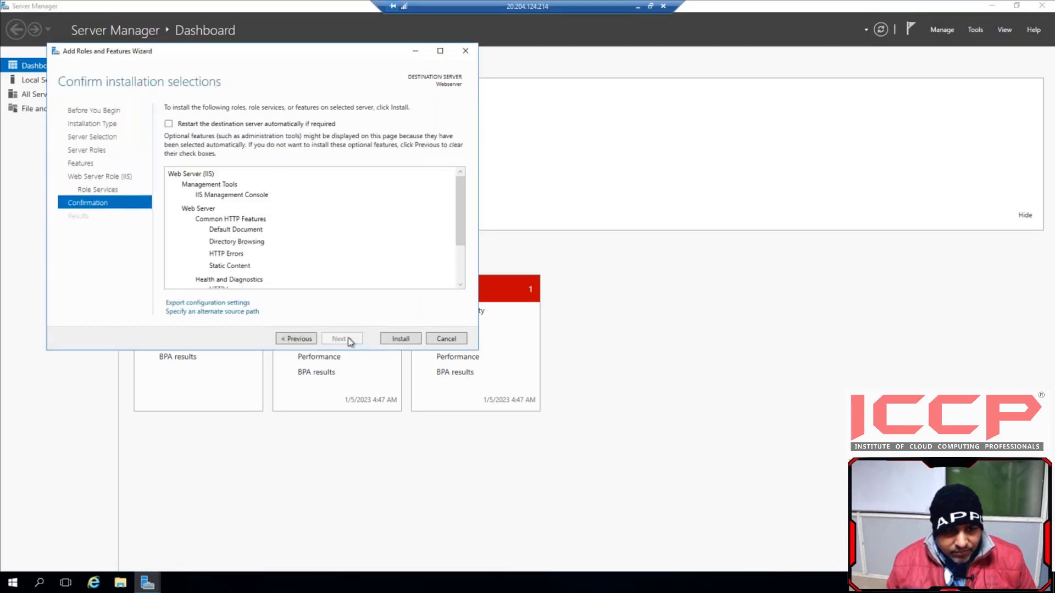
click(402, 340)
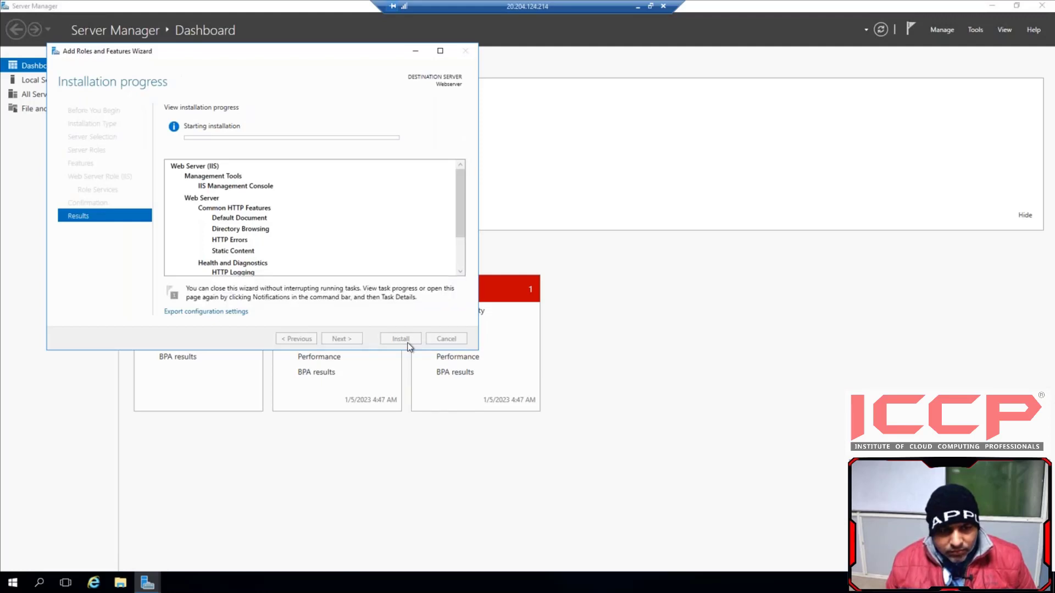
Open the Windows (C:) drive in File Explorer on the remote server
click(122, 584)
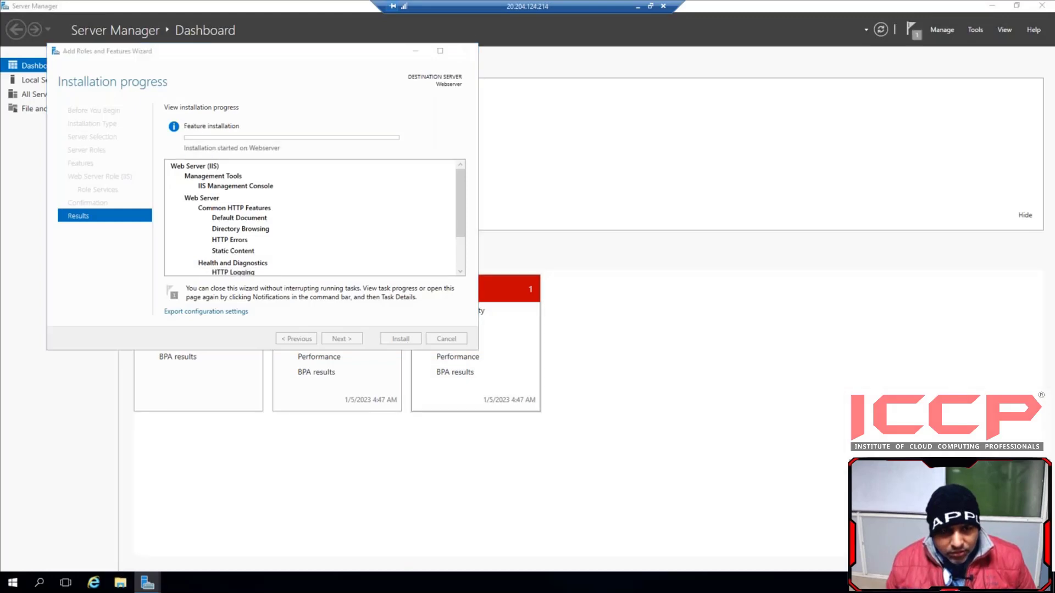
click(258, 250)
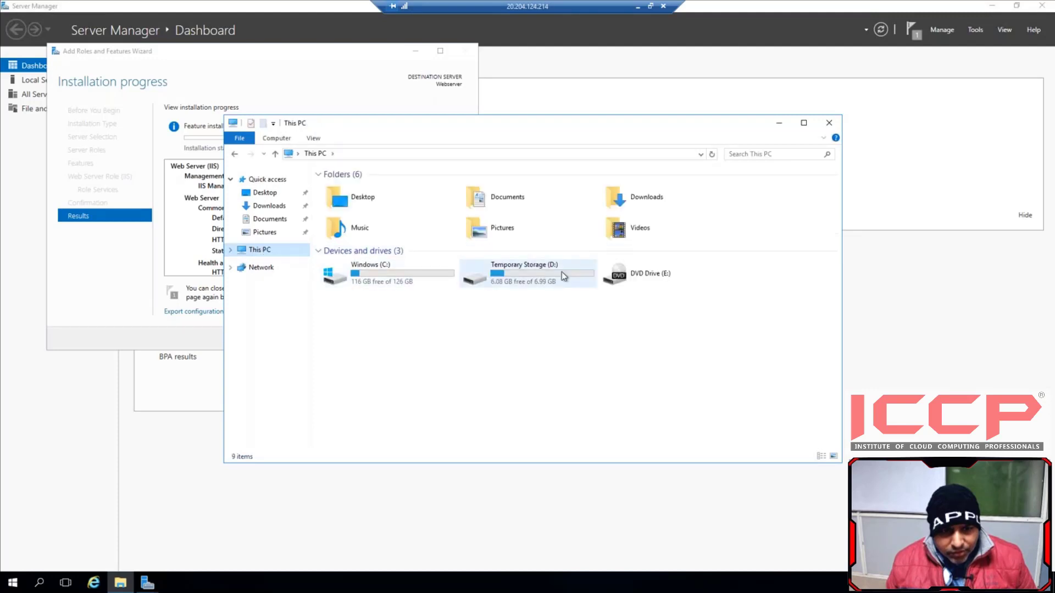
double_click(365, 281)
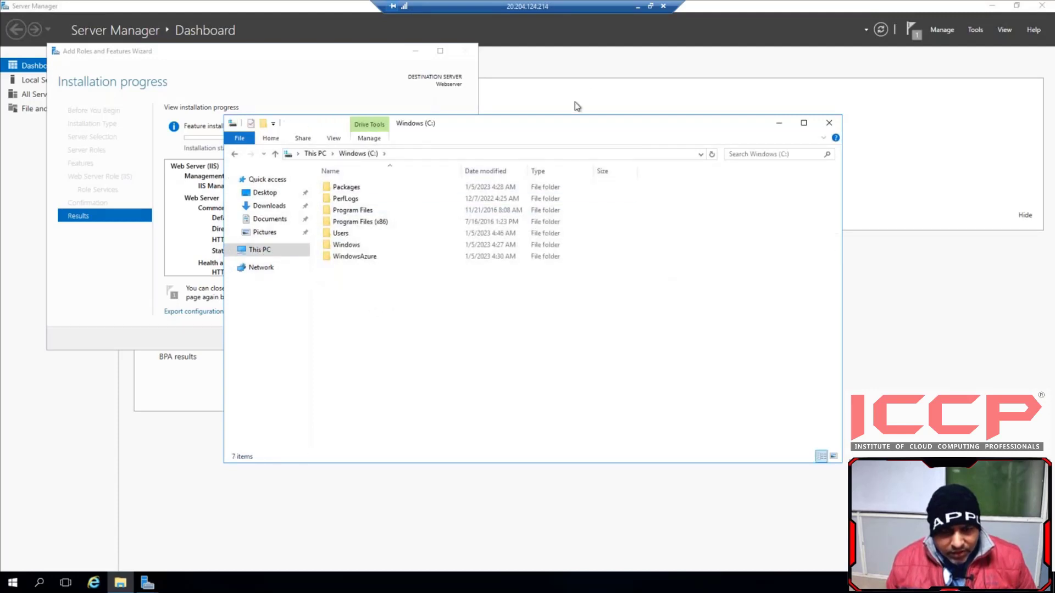
Switch to the local computer and copy all contents of the html folder in the Deni Free Website Template archive
click(637, 8)
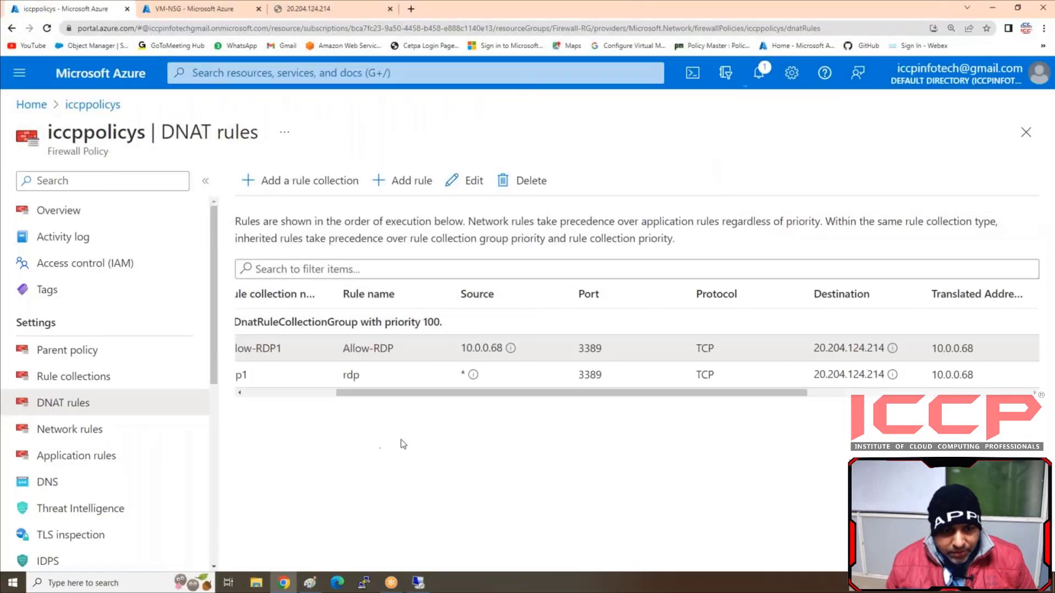
click(266, 585)
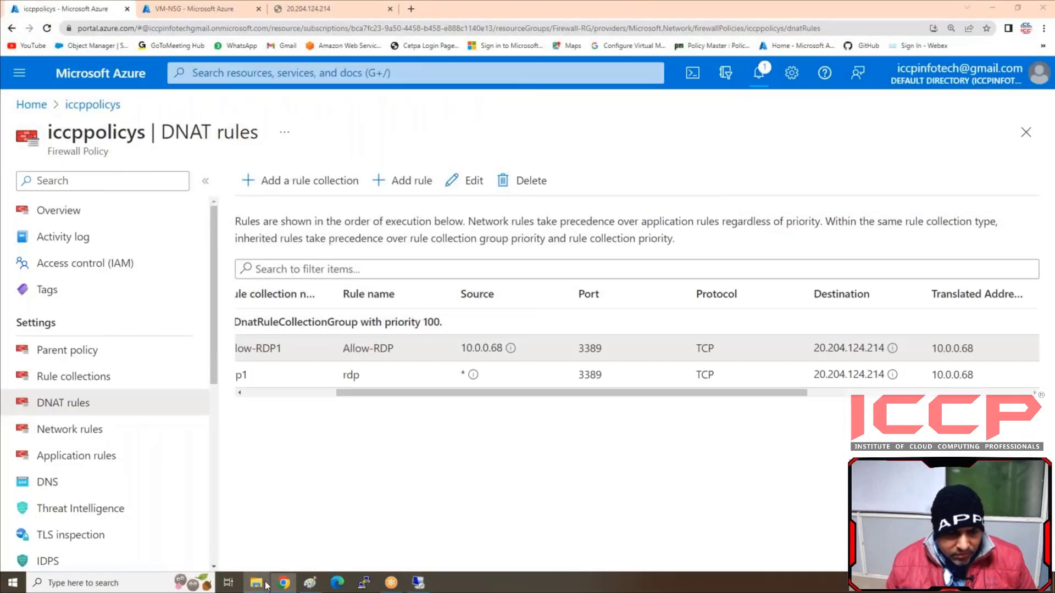
double_click(415, 309)
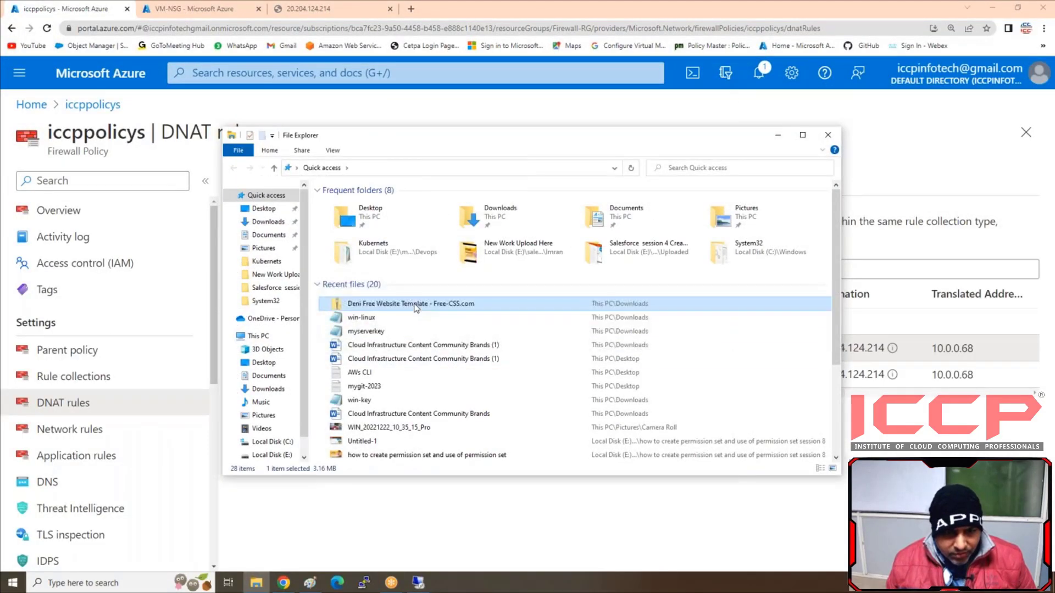
double_click(335, 207)
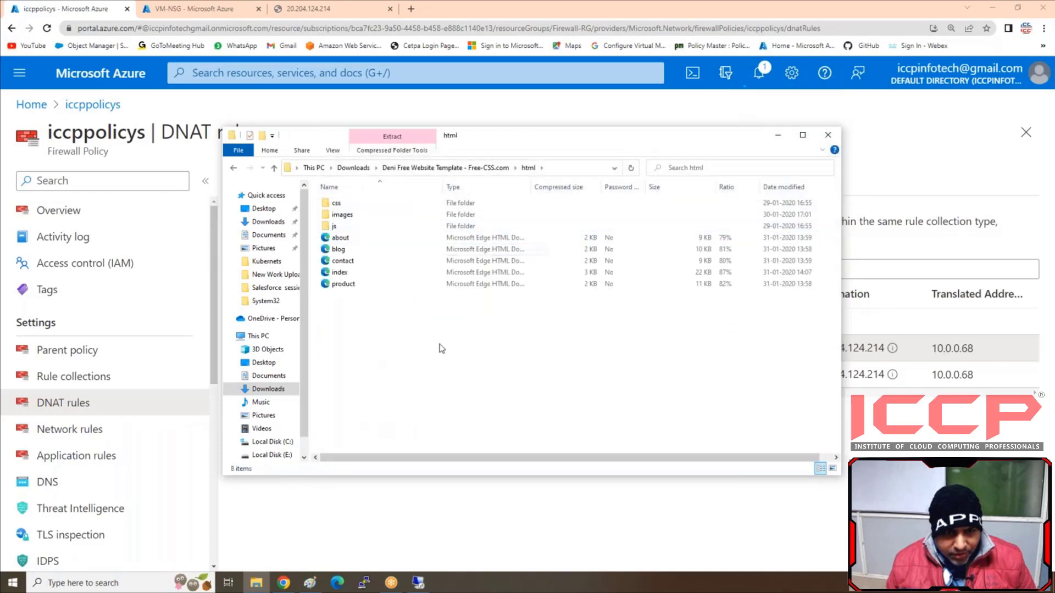
drag(337, 300, 445, 204)
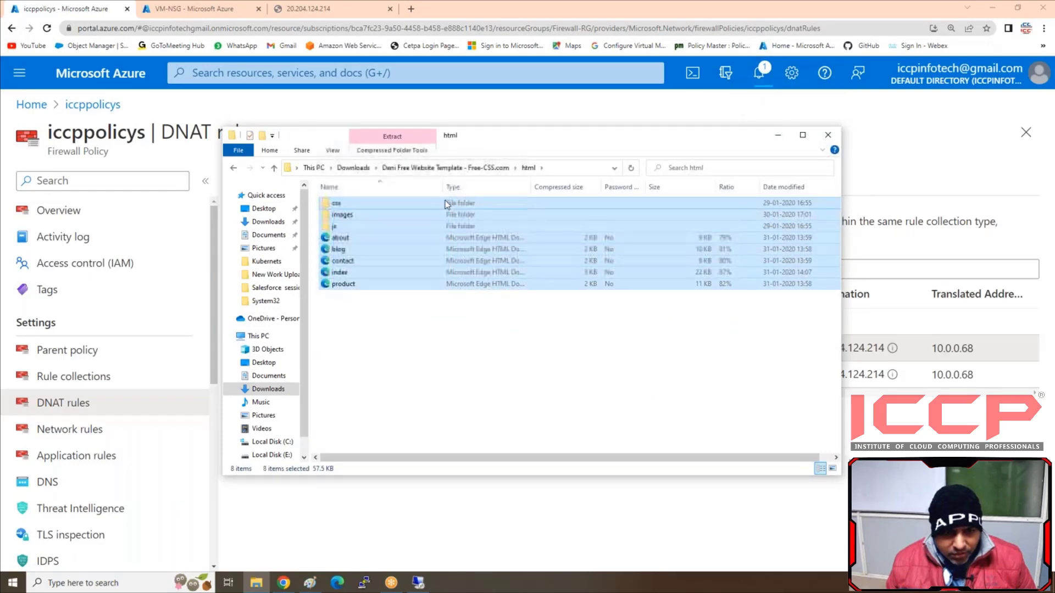
right_click(407, 210)
click(434, 257)
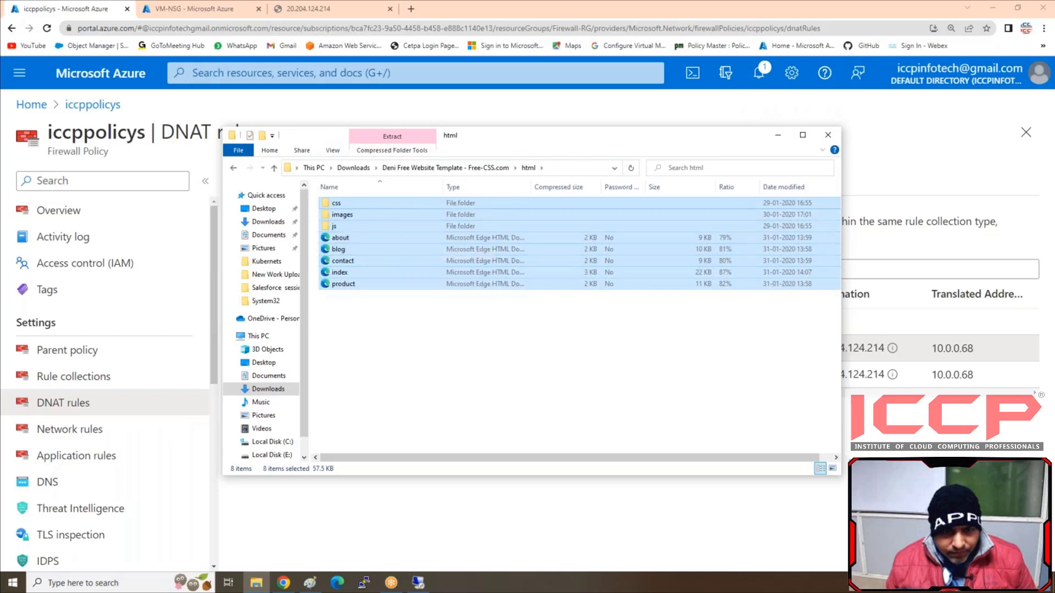
click(837, 135)
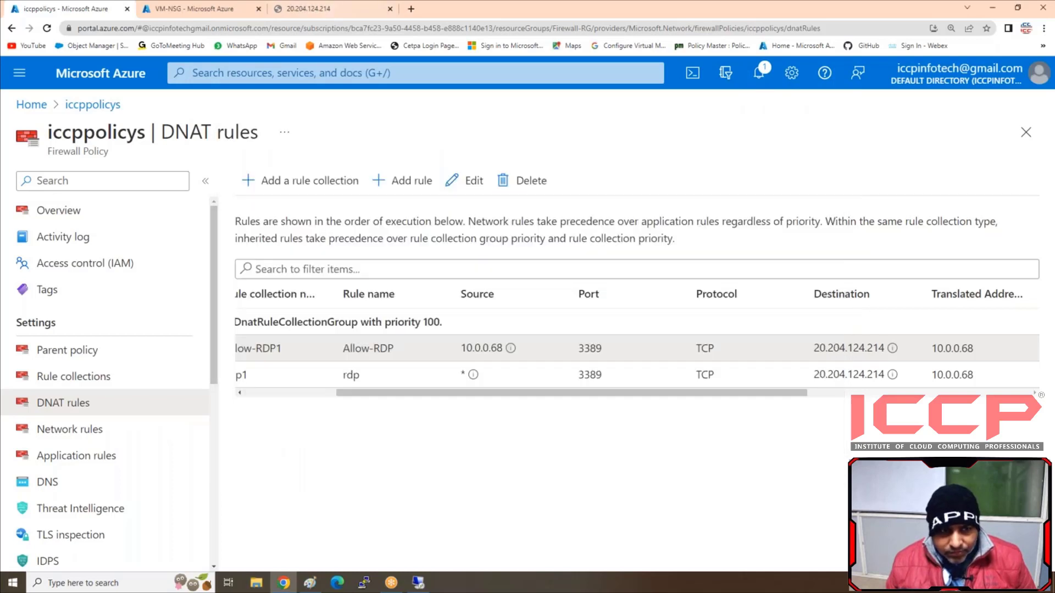
Return to the remote session, open C:\inetpub\wwwroot and delete the two default iisstart files
click(427, 585)
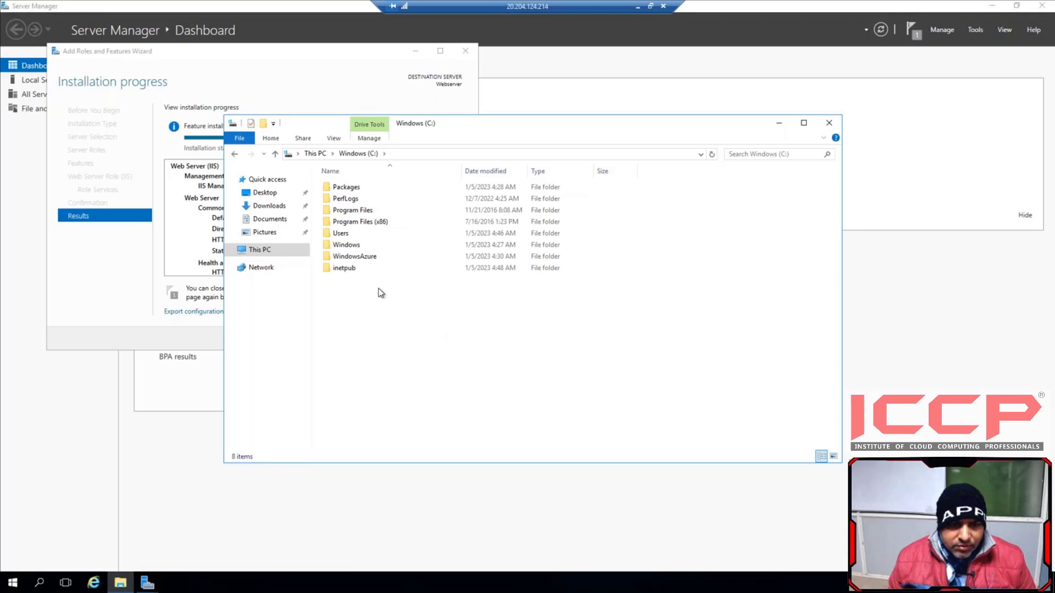
double_click(347, 268)
click(349, 236)
double_click(350, 237)
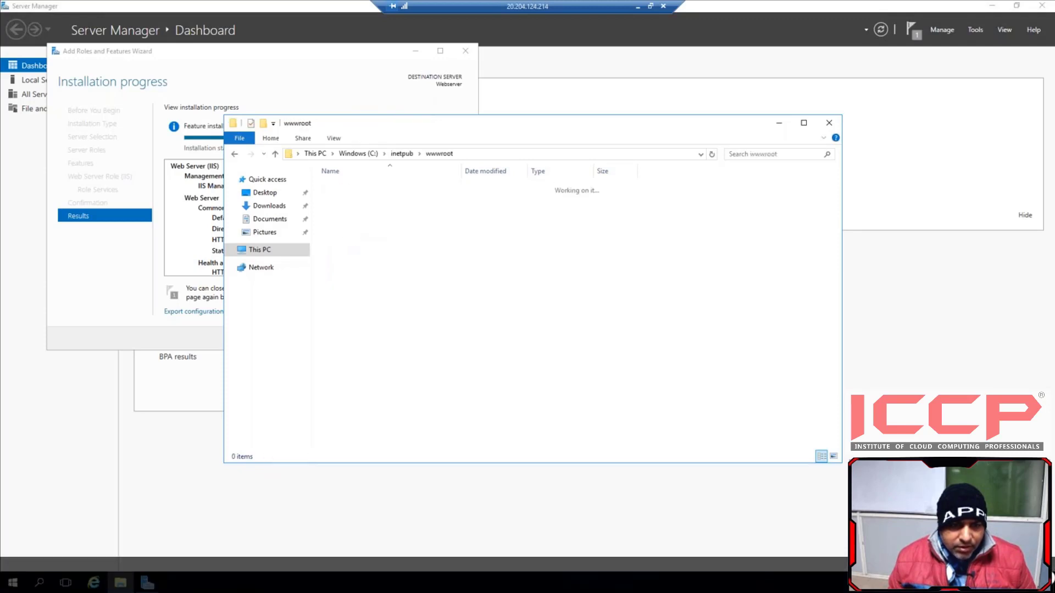
drag(346, 219, 422, 184)
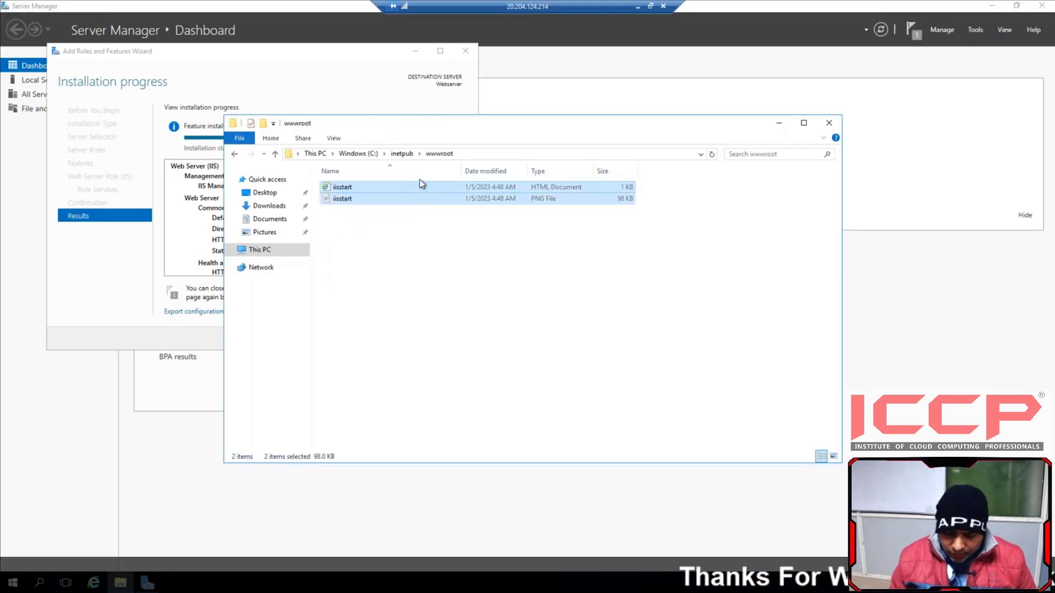
key(Delete)
Try to paste the copied Deni template files into wwwroot, then delete the css folder left there
right_click(422, 184)
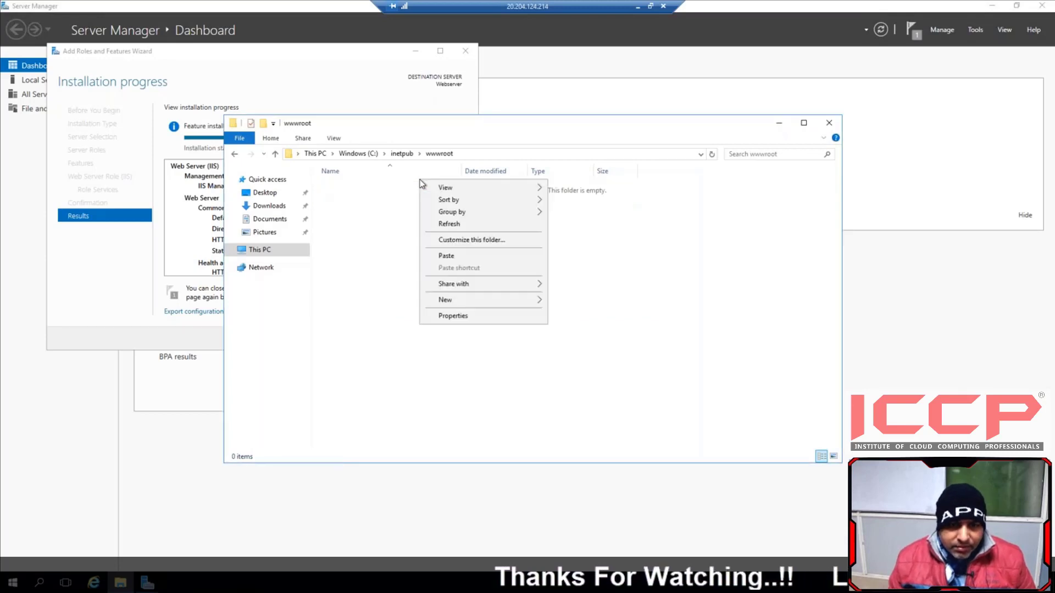
click(446, 255)
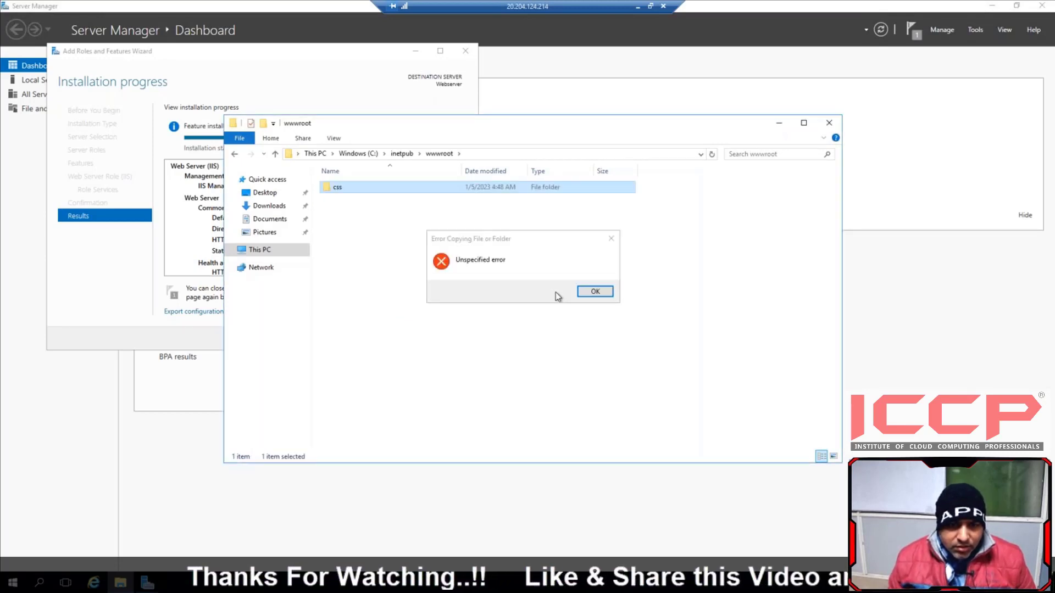
click(593, 291)
click(469, 248)
right_click(468, 245)
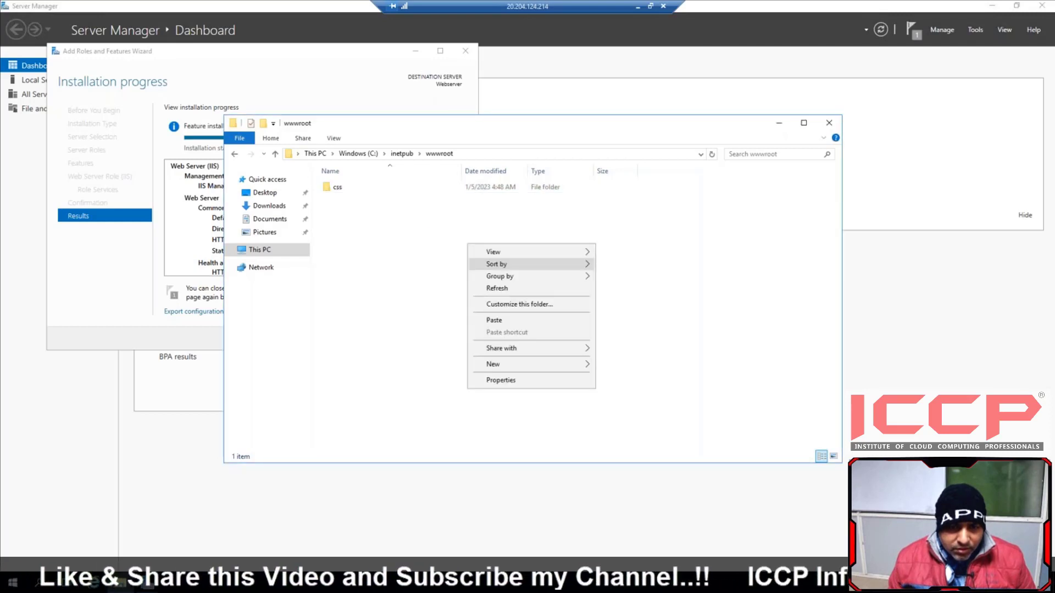
click(524, 318)
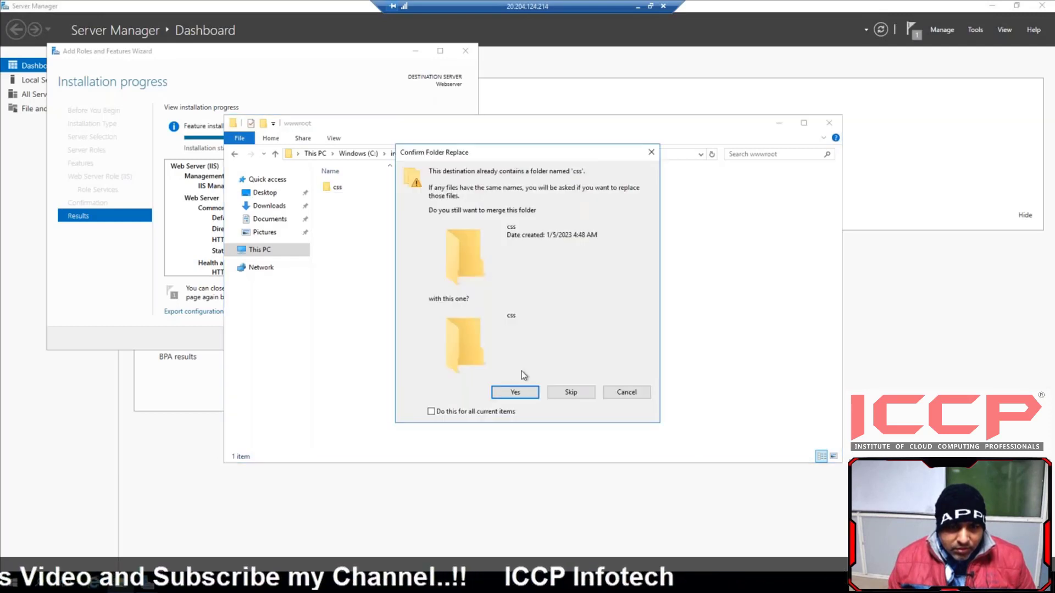
click(515, 392)
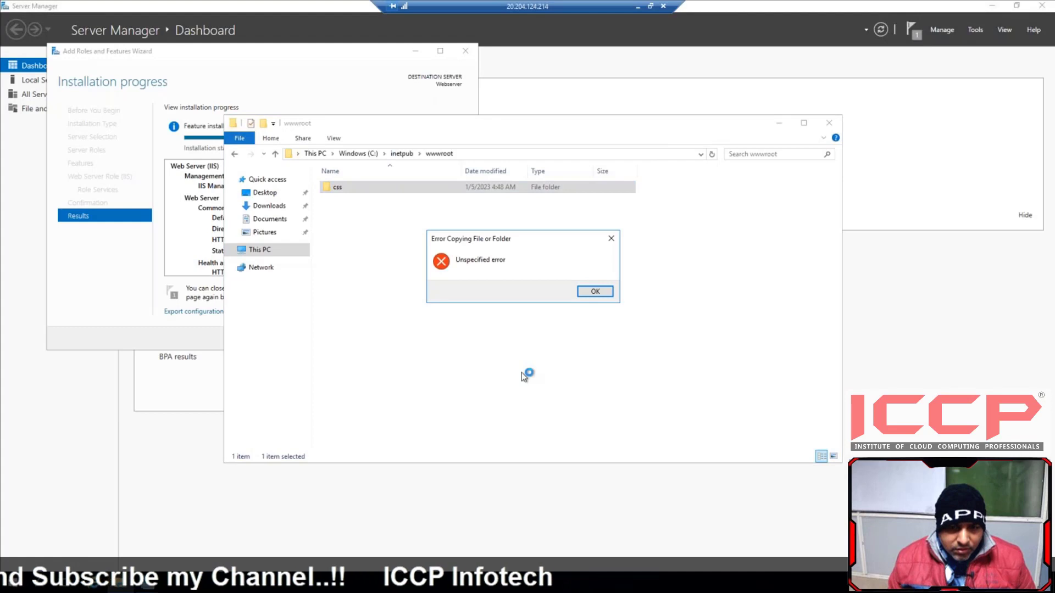
click(612, 239)
right_click(460, 192)
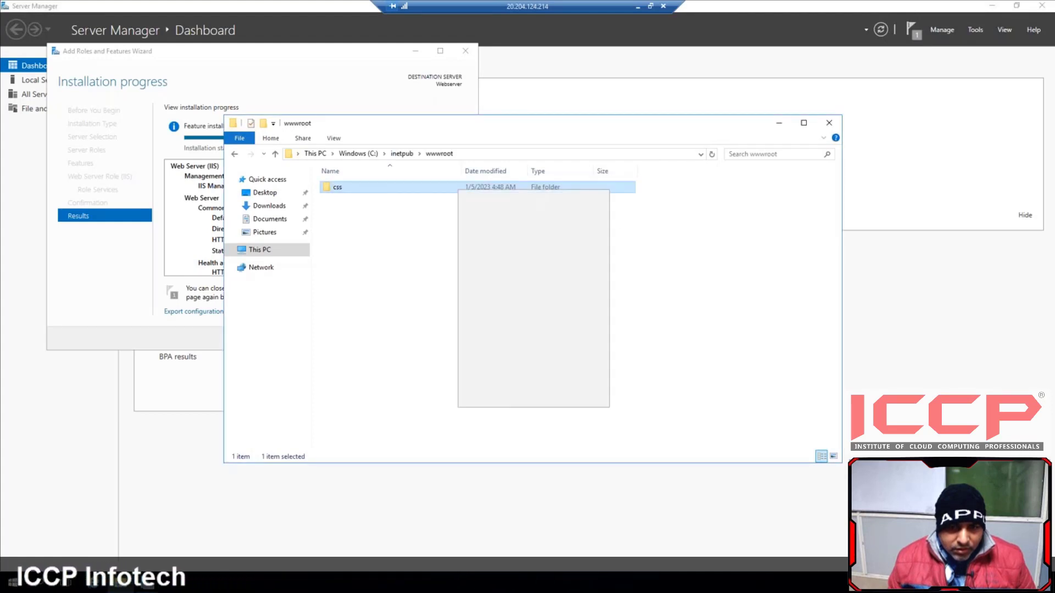
click(483, 342)
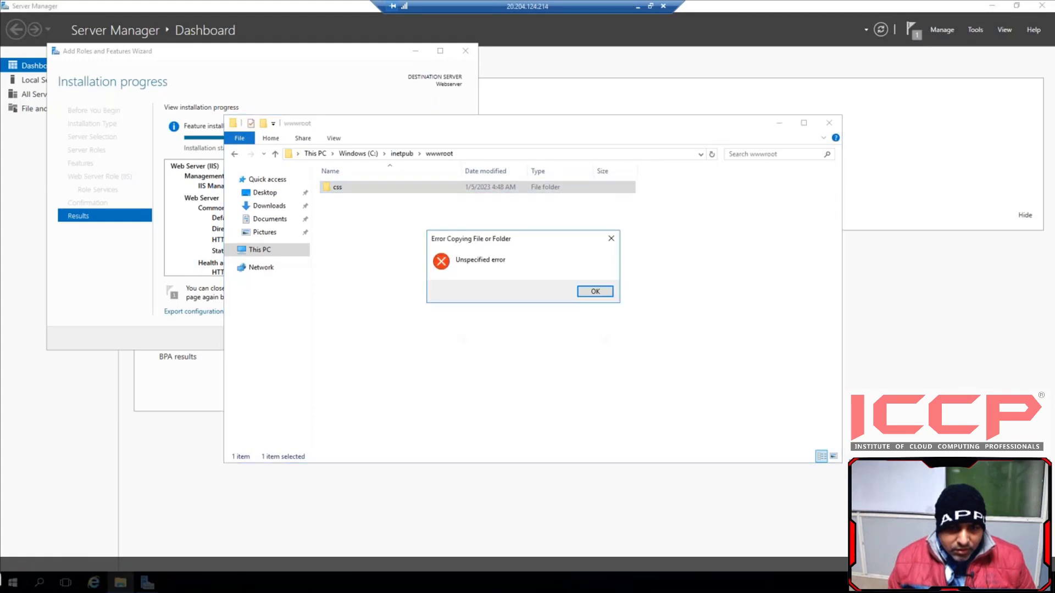
click(594, 292)
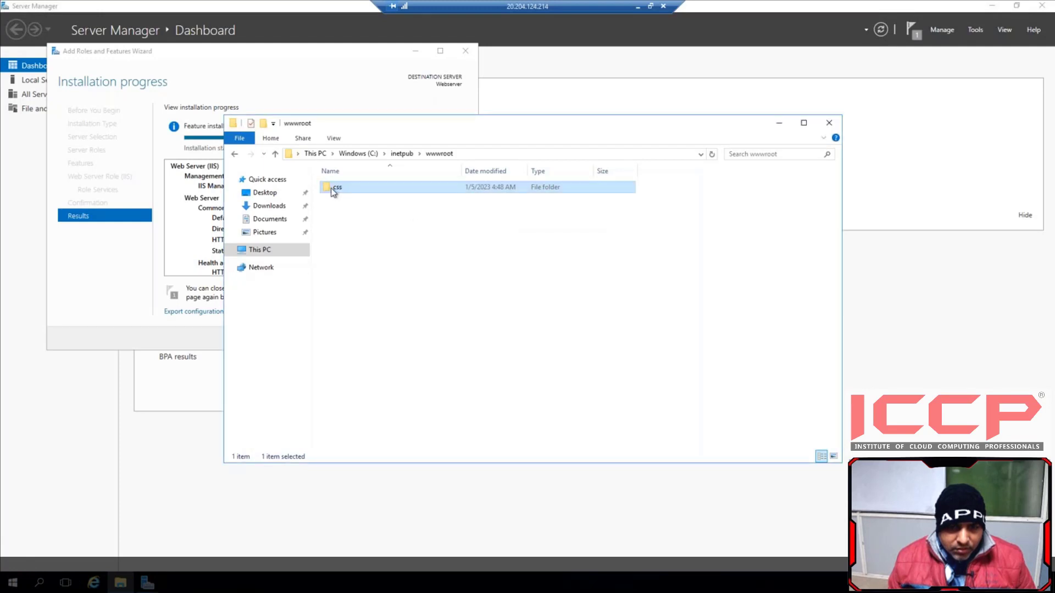
right_click(333, 192)
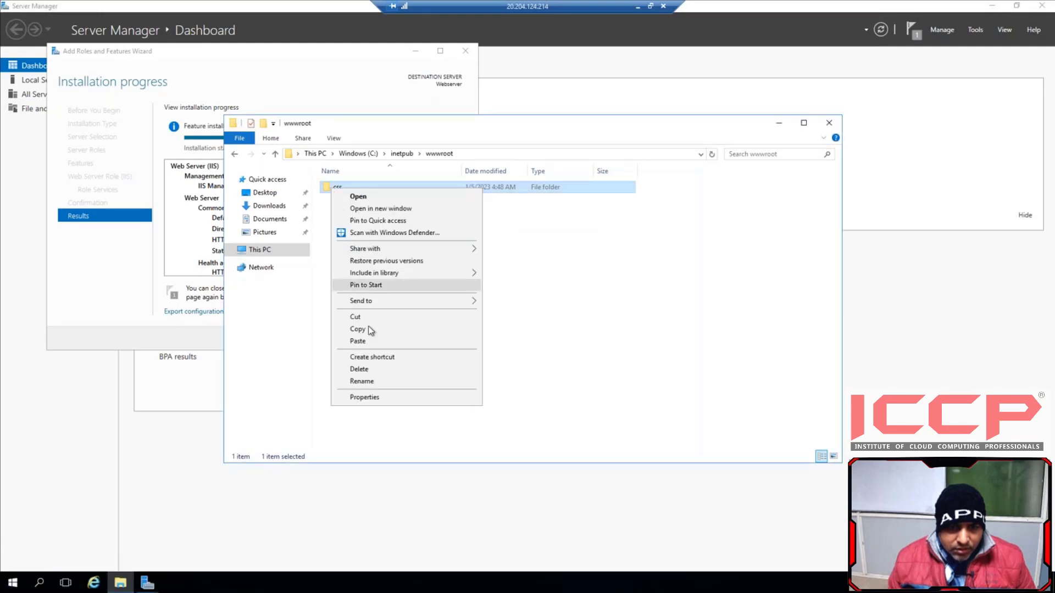
click(360, 370)
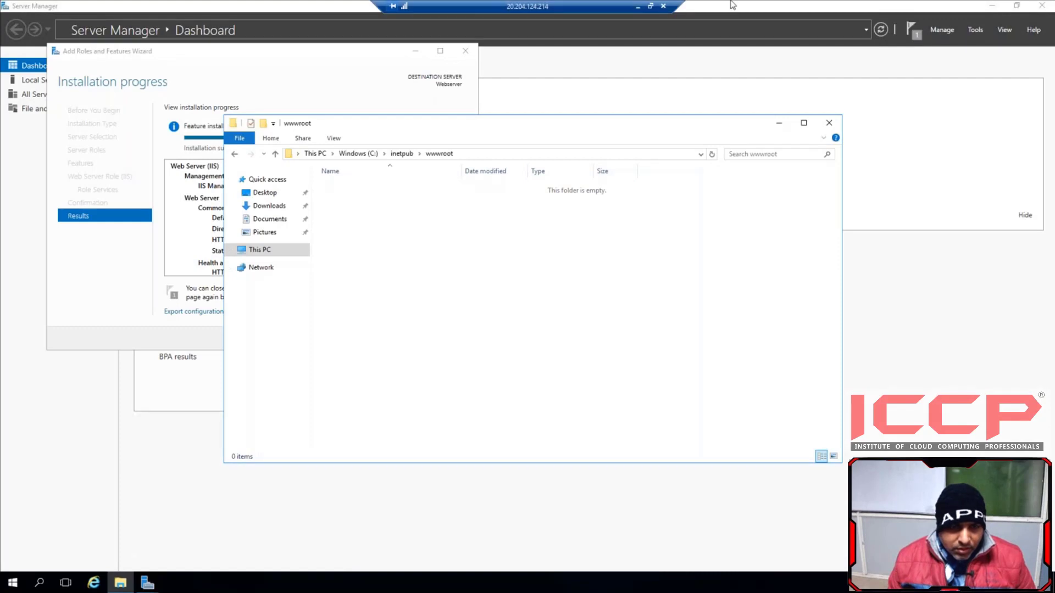
Switch to the local computer and copy all contents of the html folder in the Sungla Free Website Template archive from Downloads
click(639, 7)
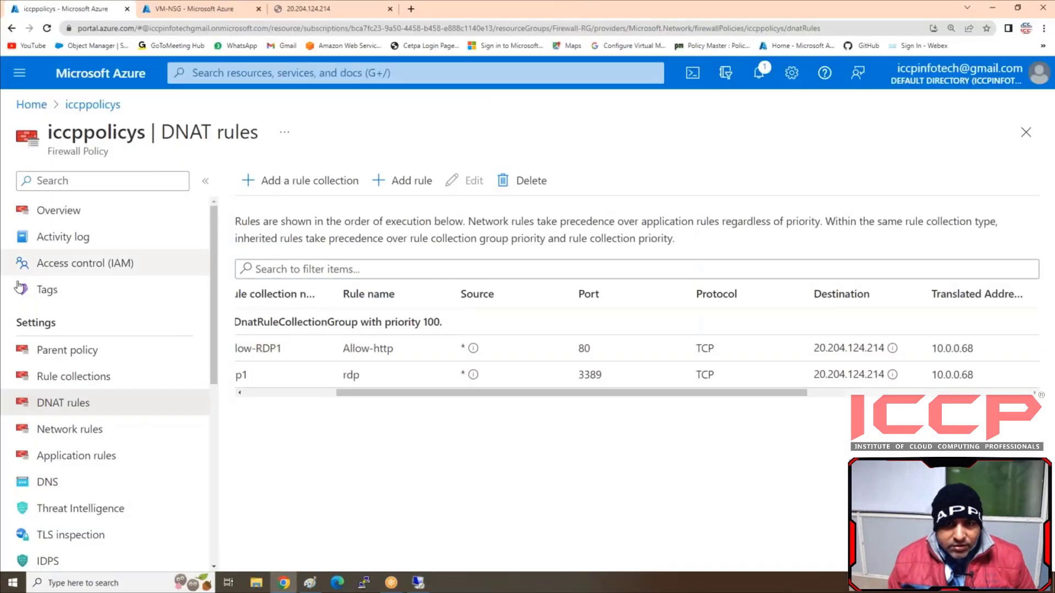
click(254, 584)
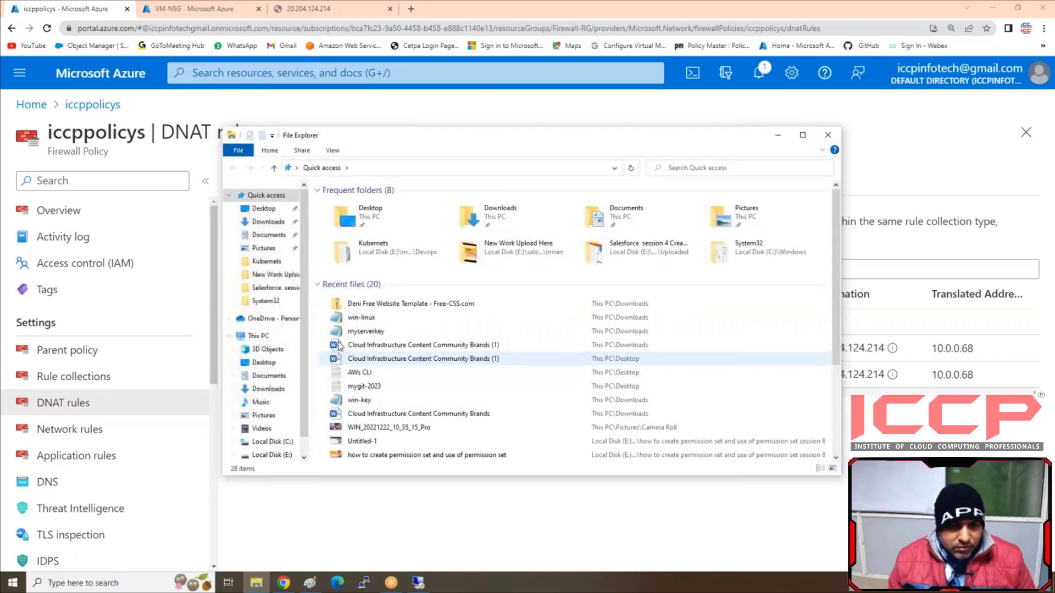
scroll(347, 352, down, 1)
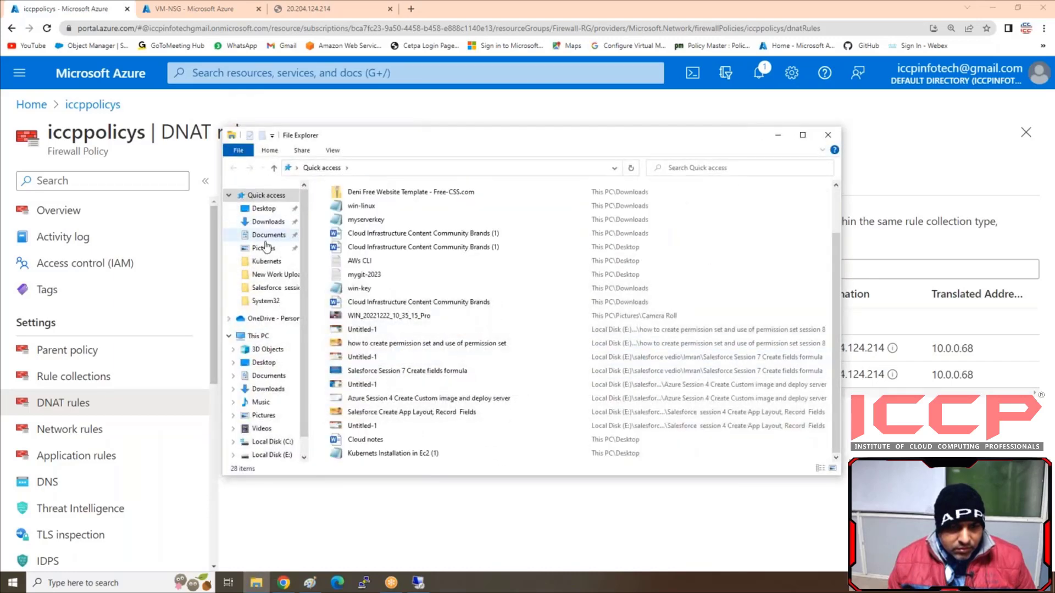
click(266, 222)
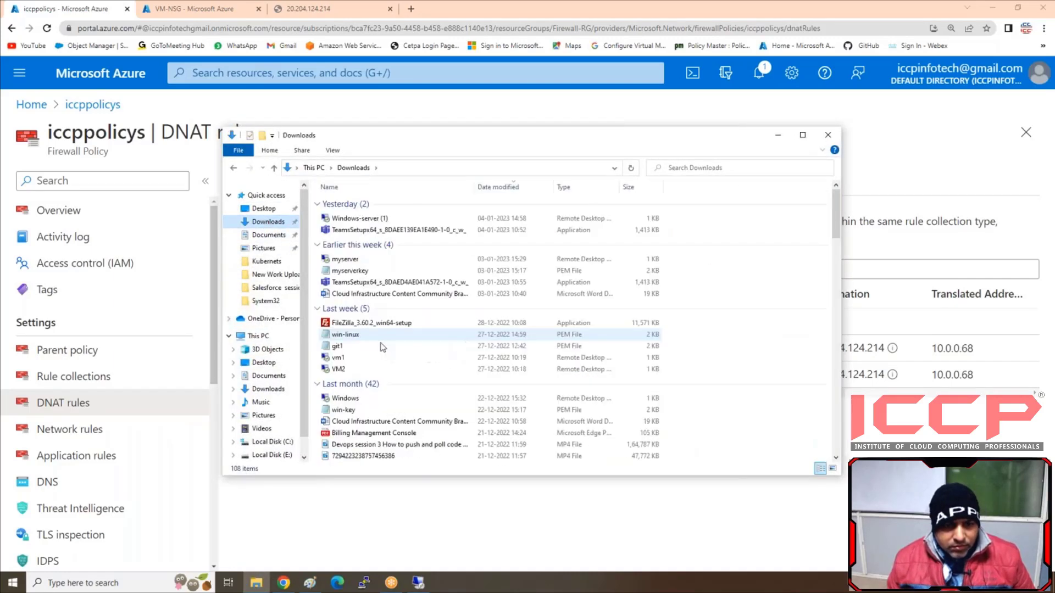
scroll(383, 365, down, 5)
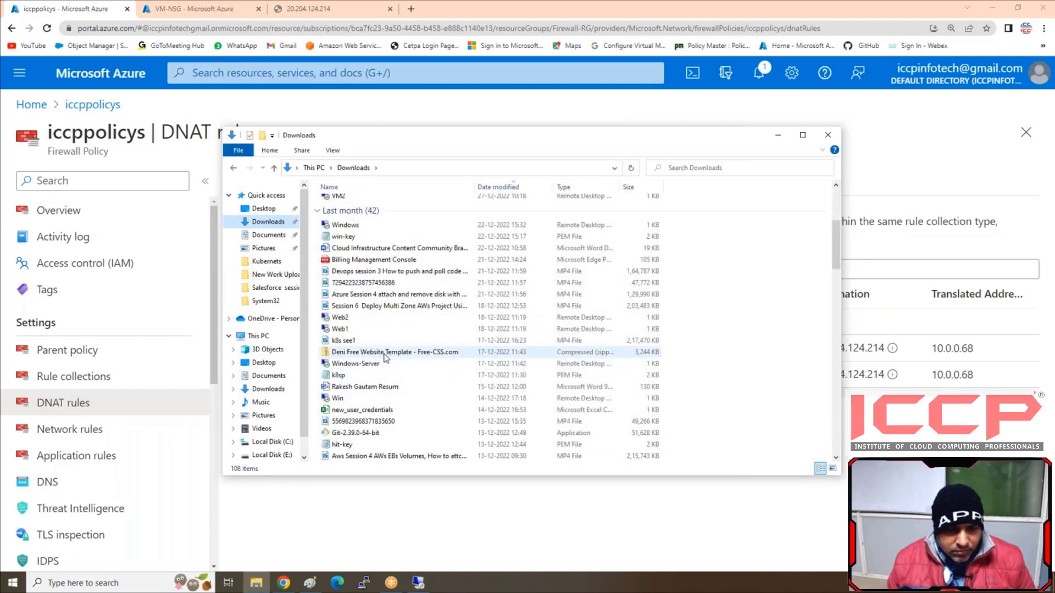
scroll(383, 360, down, 3)
double_click(384, 413)
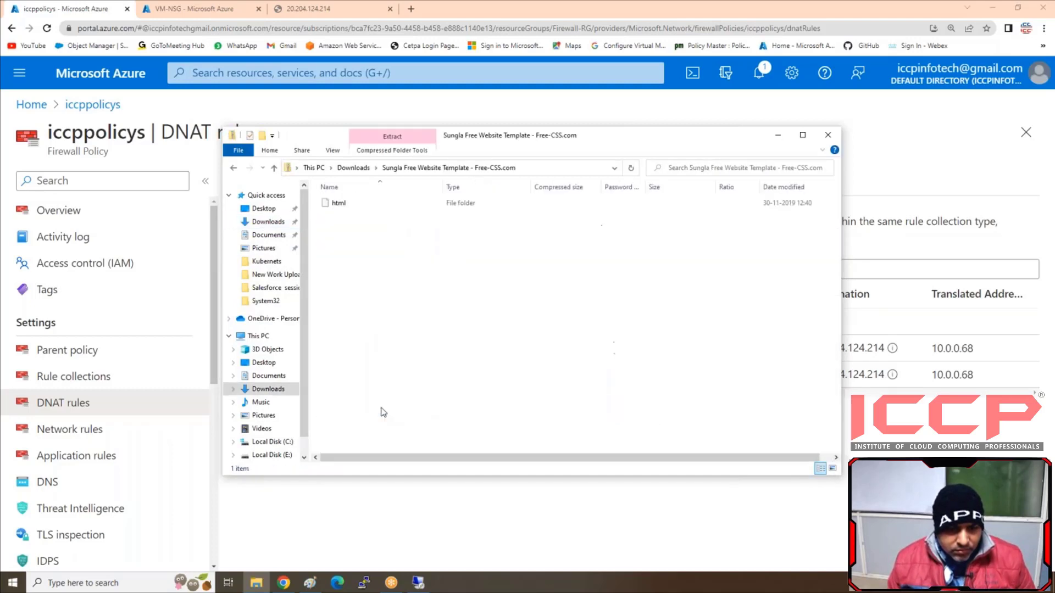
double_click(337, 203)
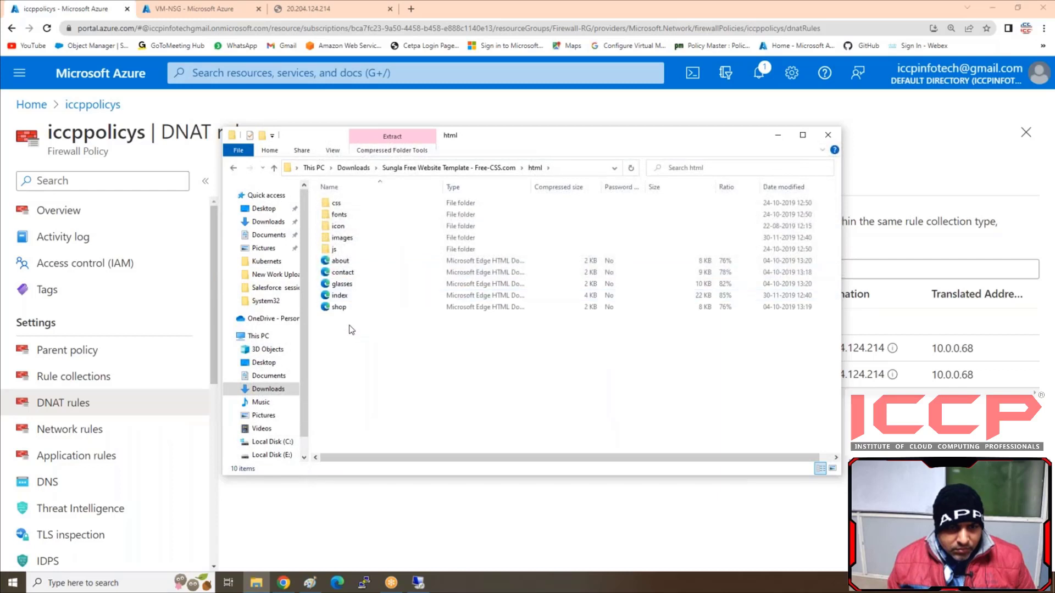
drag(351, 330, 407, 199)
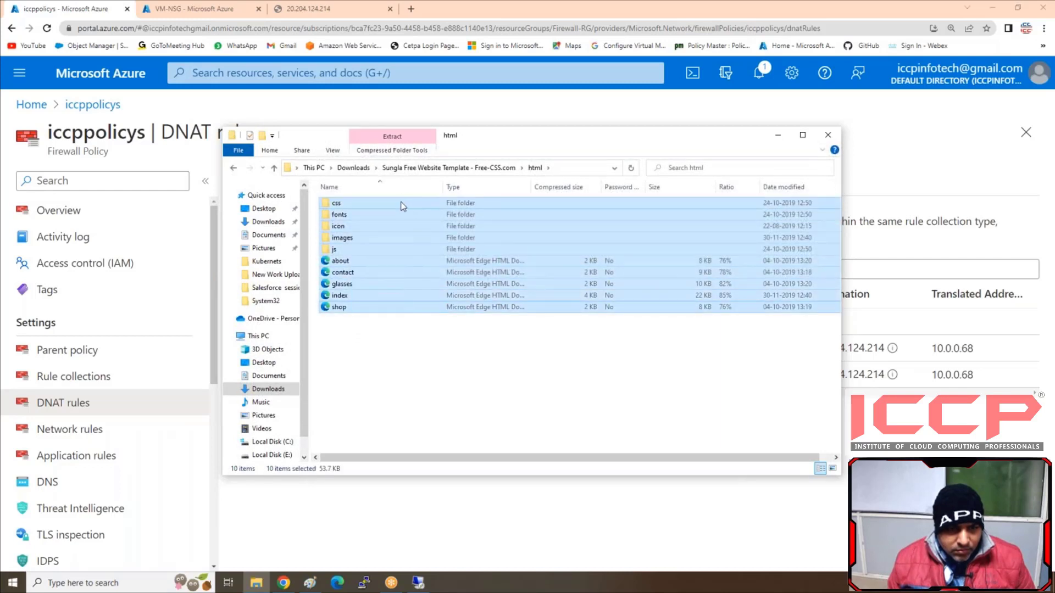
right_click(402, 205)
click(434, 253)
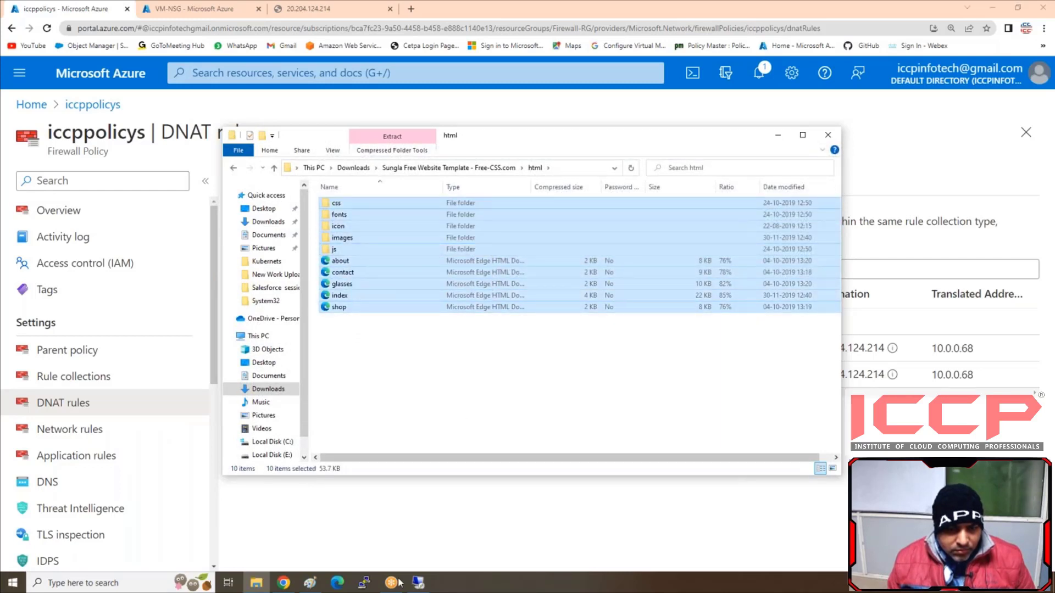
Return to the remote session and paste the copied Sungla website files into the empty wwwroot folder
click(418, 582)
right_click(420, 287)
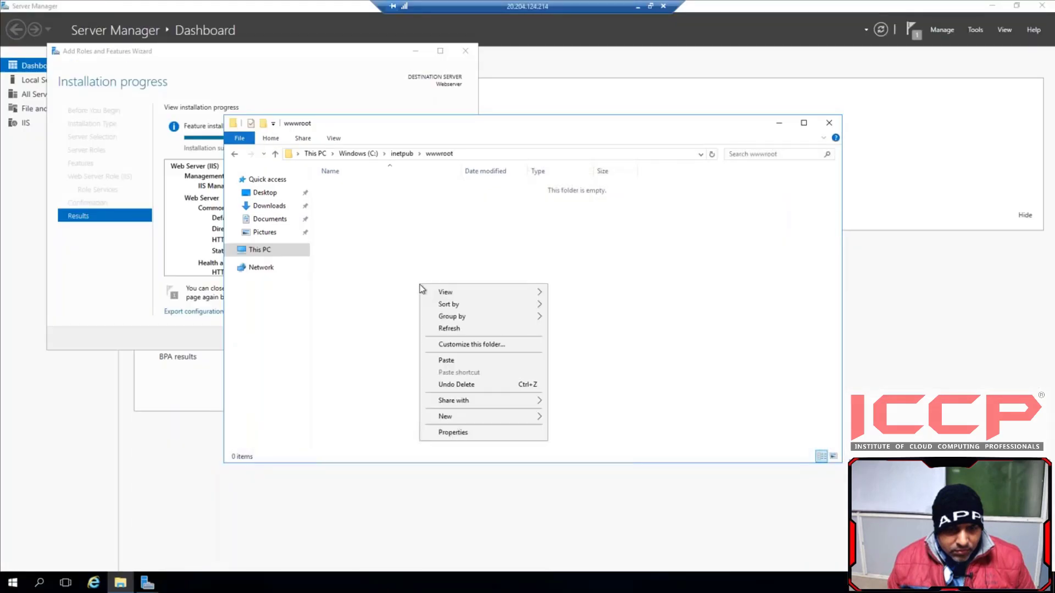
click(455, 361)
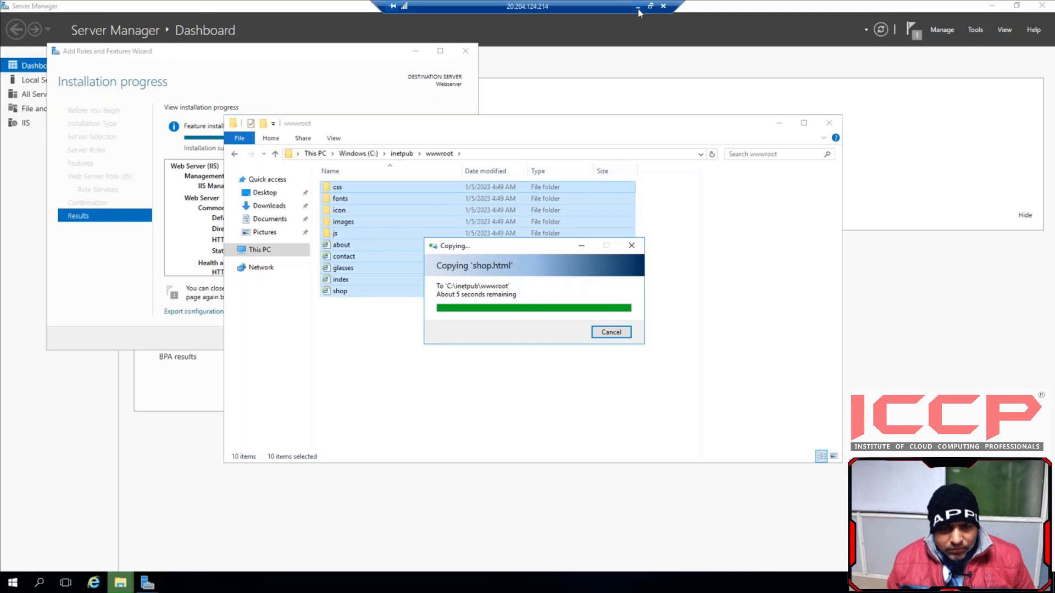
Switch to the local browser and check the website served at 20.204.124.214 by looking through its home page
click(638, 7)
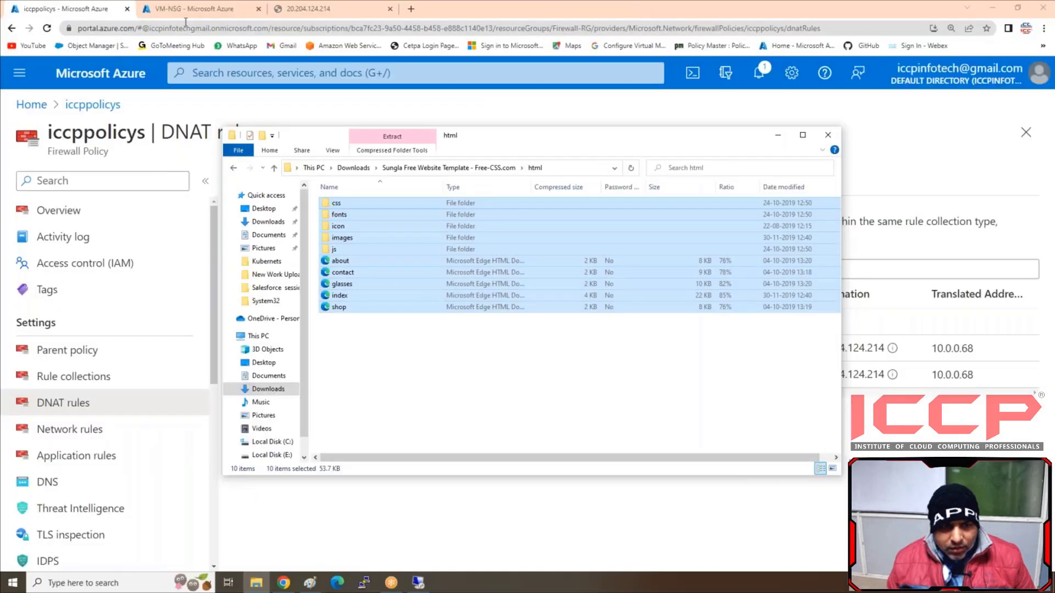
click(317, 6)
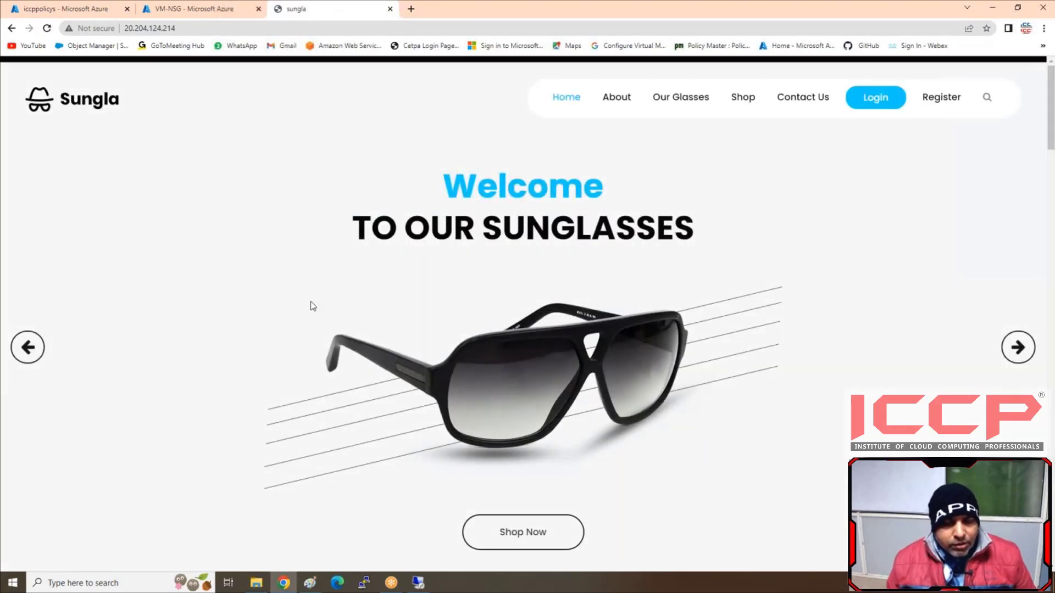
scroll(517, 236, down, 13)
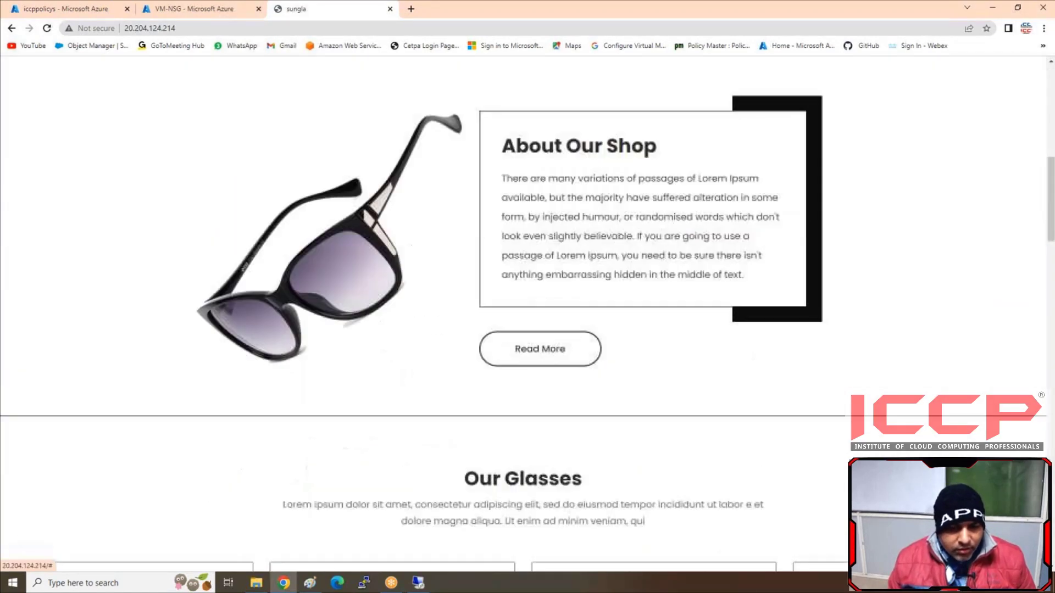
scroll(522, 240, down, 13)
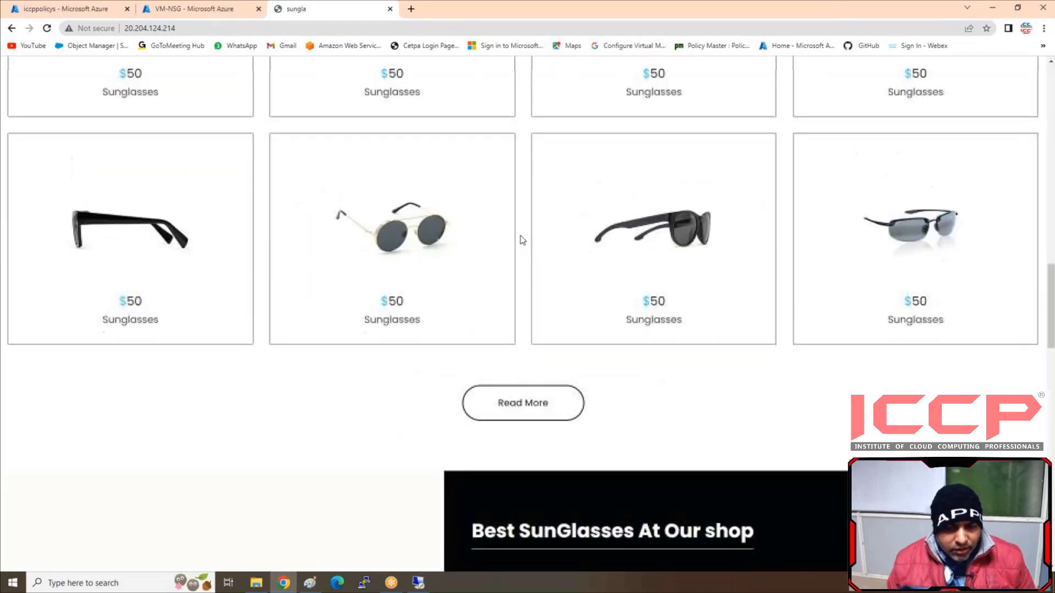
Look through the remaining product, client and contact sections of the Sungla home page, then return to its welcome banner
scroll(522, 241, down, 12)
scroll(511, 238, up, 1)
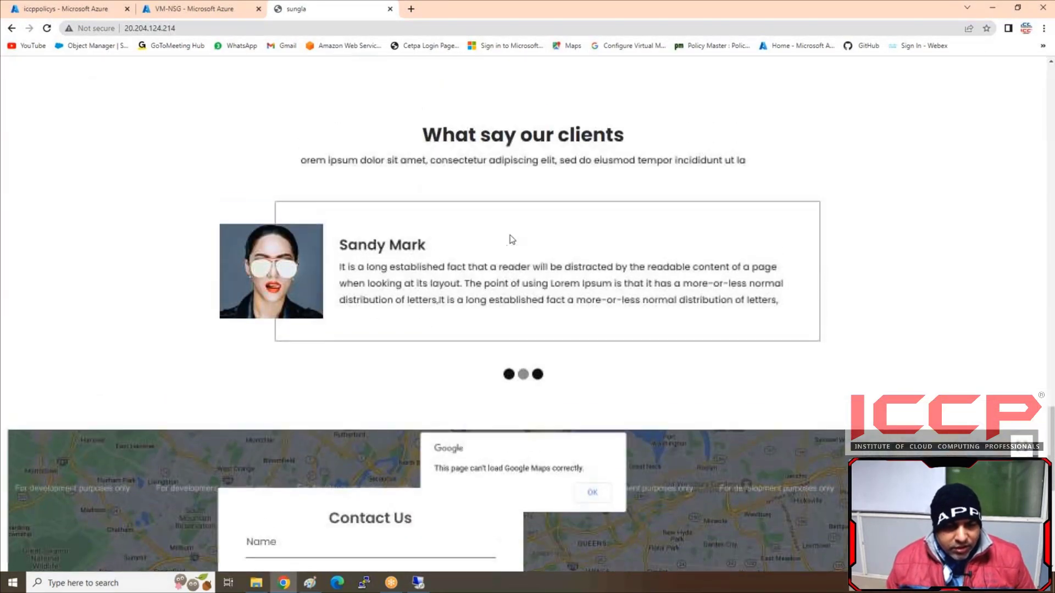
scroll(511, 239, up, 14)
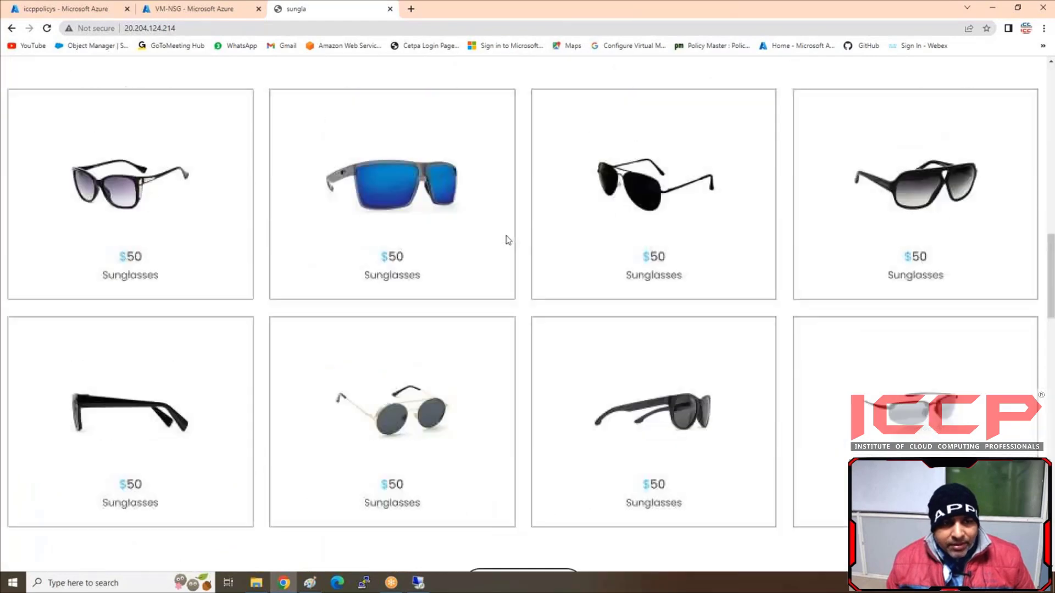
scroll(443, 291, up, 10)
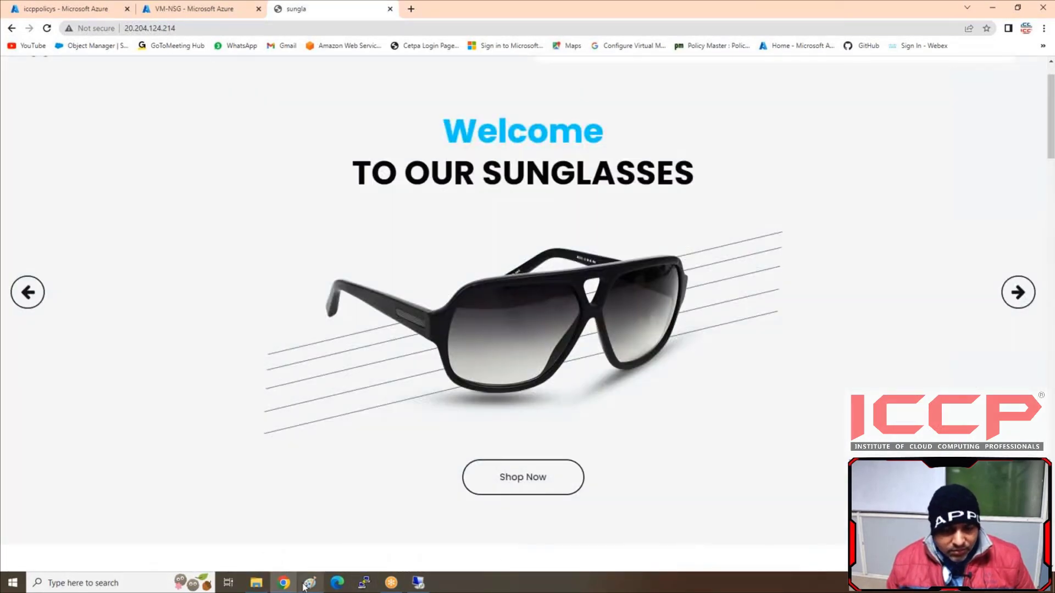
mouse_move(411, 586)
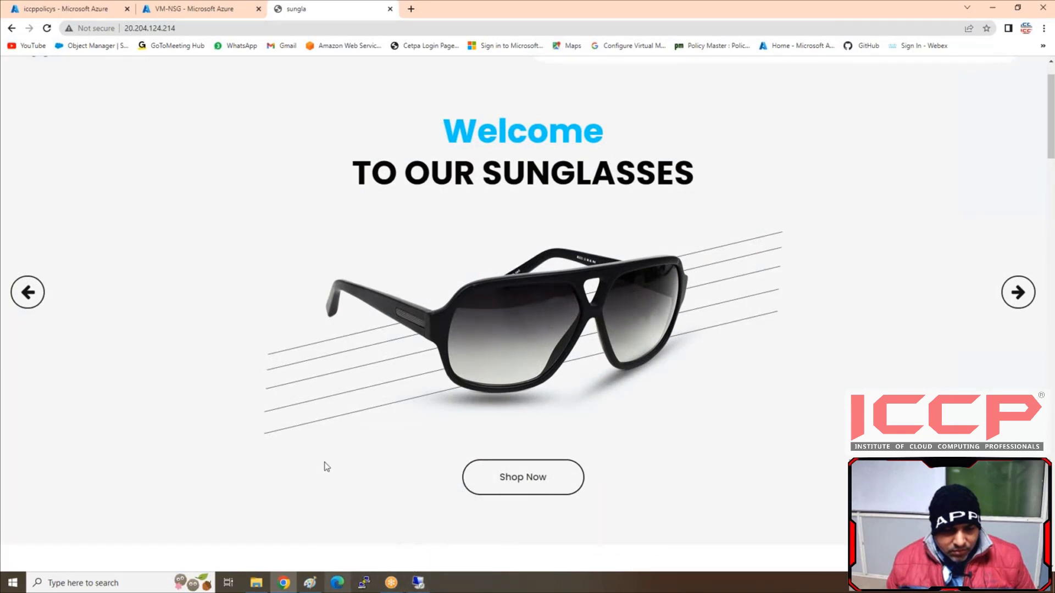
Delete the two custom inbound rules with priorities 100 and 110 from VM-NSG, and check the remote desktop session
click(188, 13)
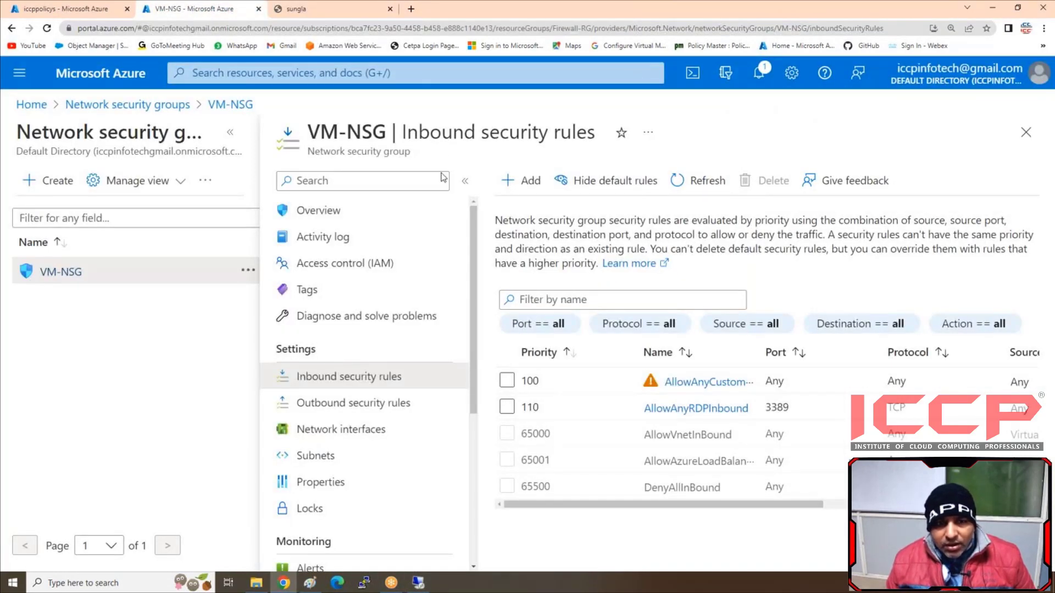
click(509, 381)
click(507, 408)
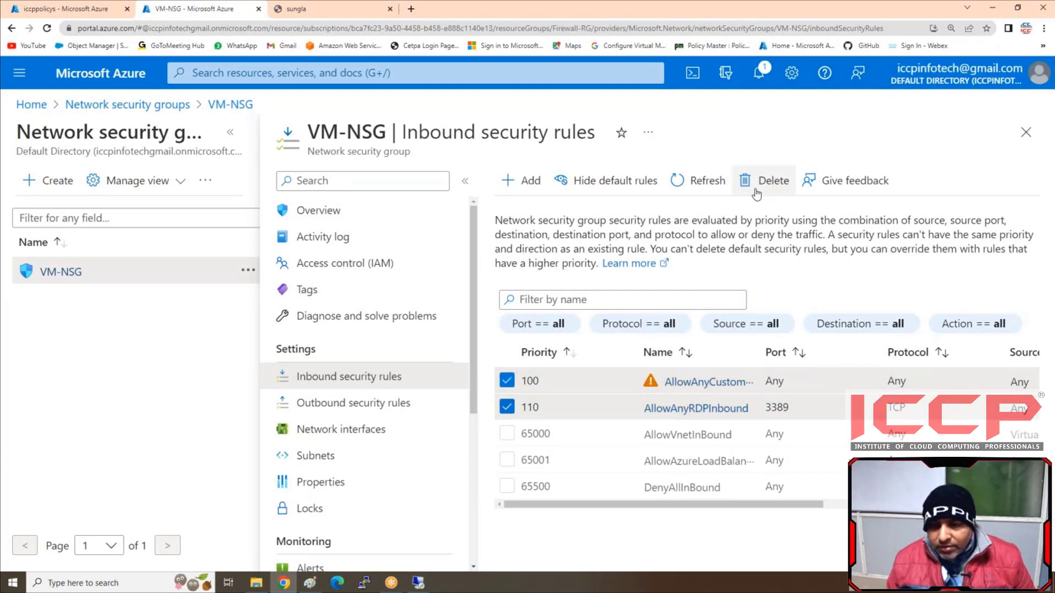
click(521, 272)
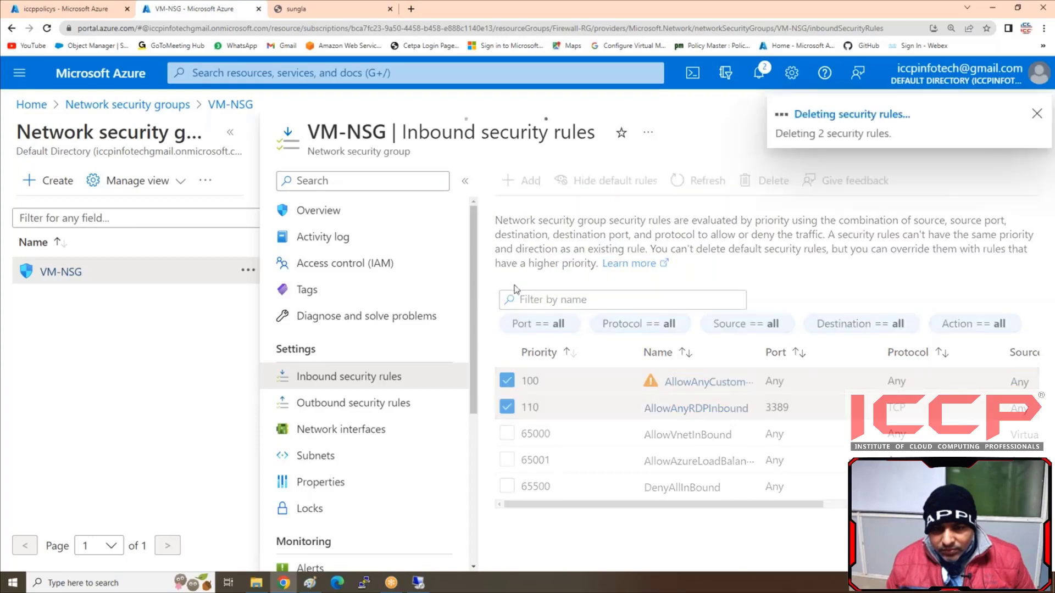
click(417, 584)
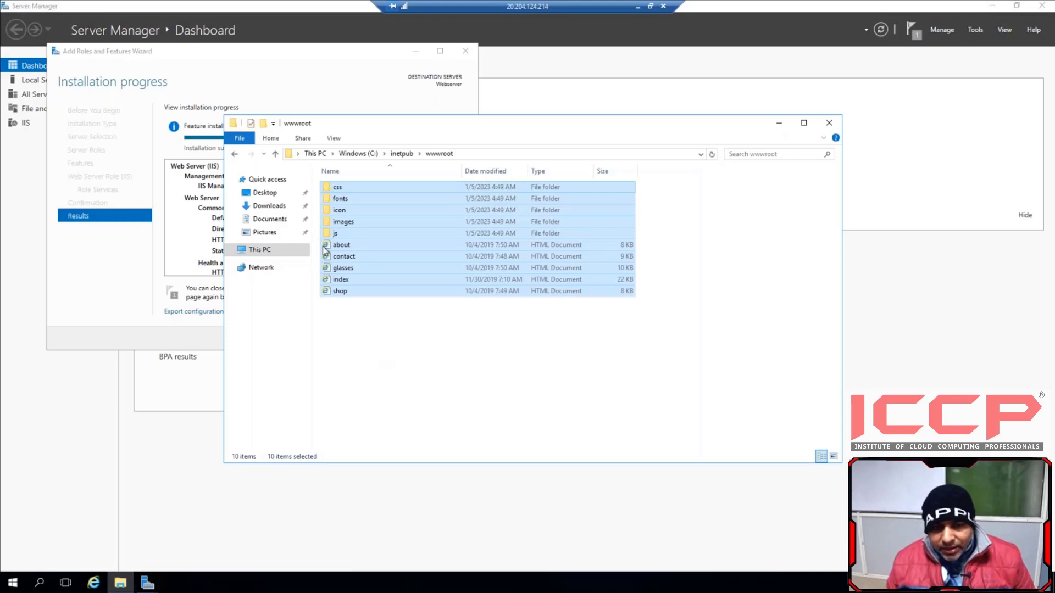
click(638, 7)
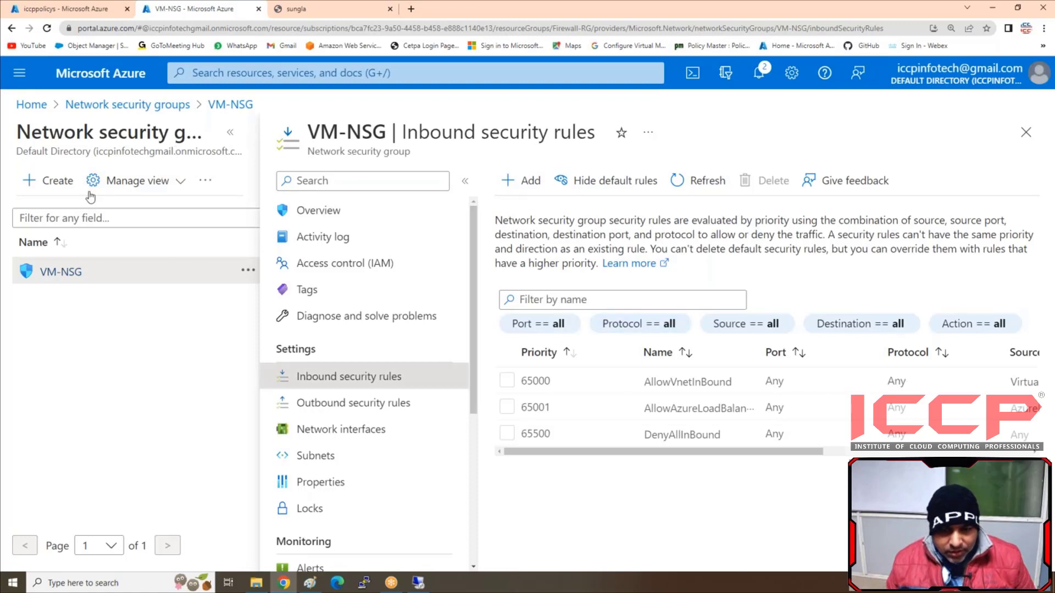
Delete the Allow-http and rdp DNAT rules from the iccppolicys firewall policy
click(63, 13)
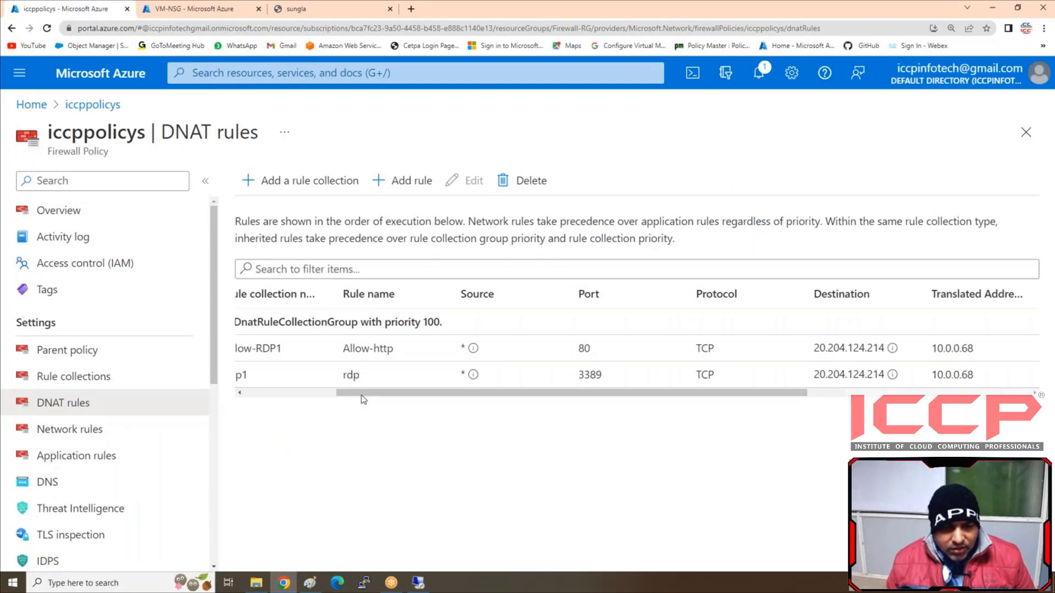
drag(361, 393, 189, 385)
click(248, 348)
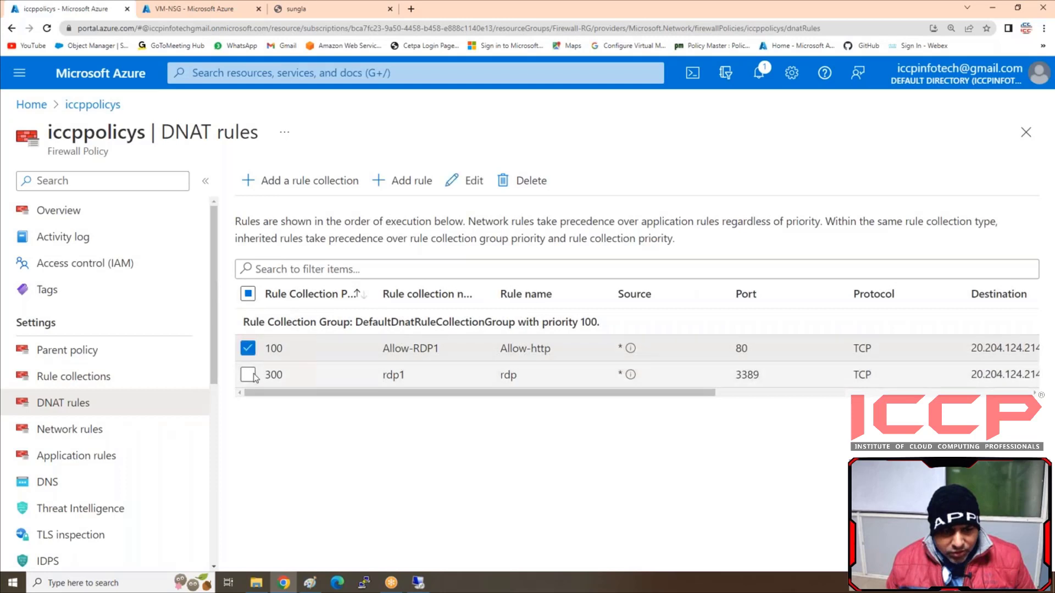
click(247, 374)
click(531, 180)
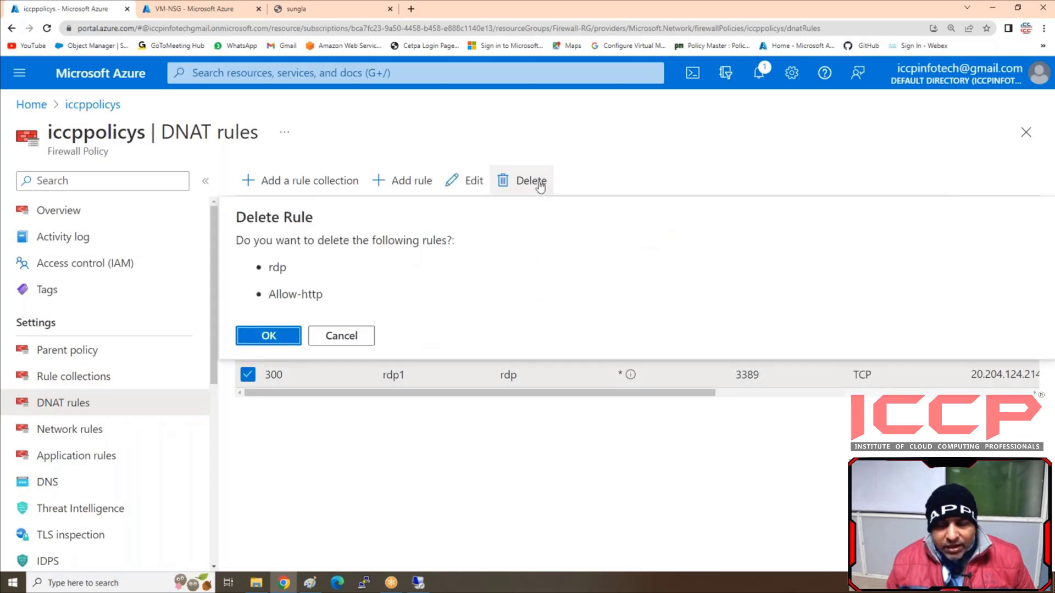
click(270, 335)
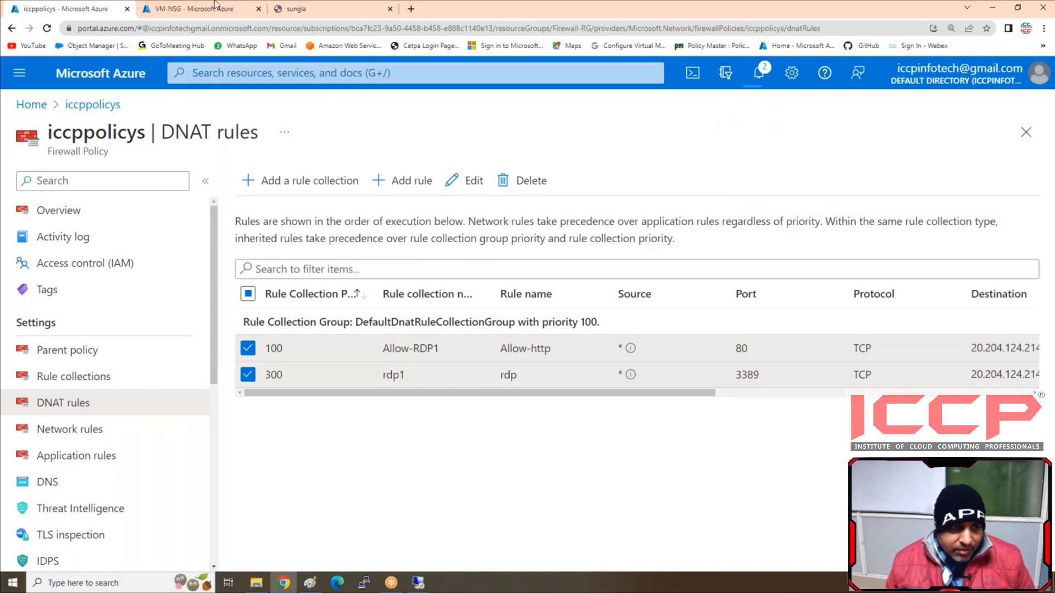
Delete the Firewall-RG resource group with force delete applied to virtual machines, confirming with the name Firewall-RG
click(29, 106)
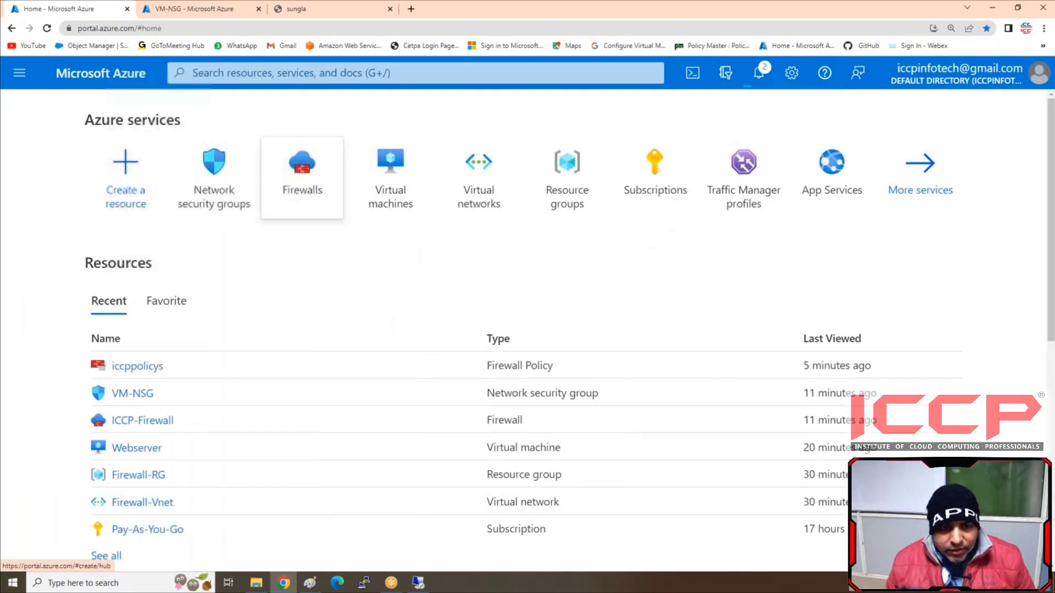
click(566, 199)
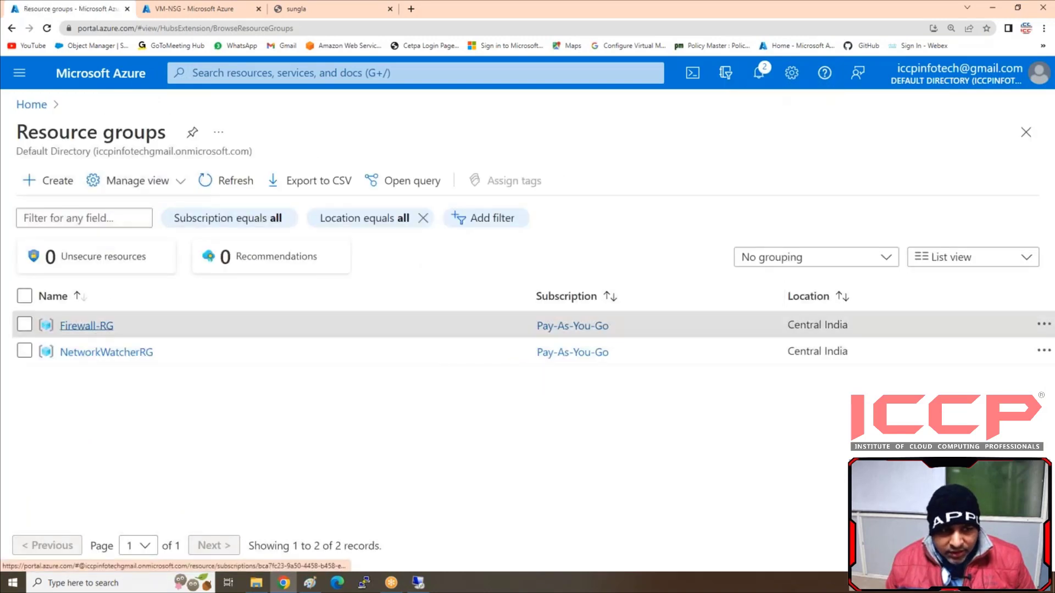
click(86, 326)
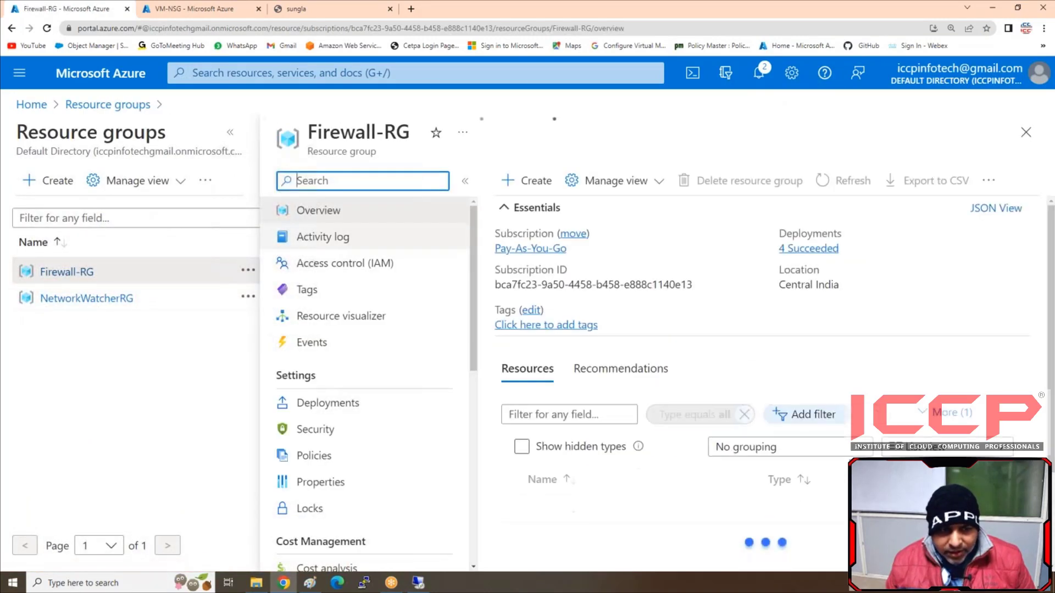
click(727, 183)
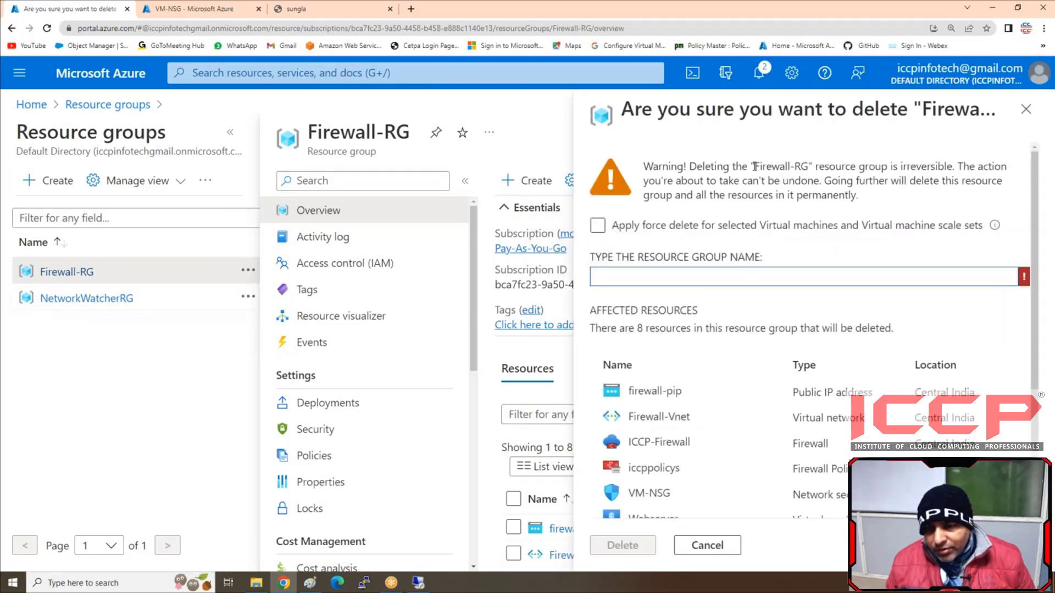
drag(755, 166, 806, 166)
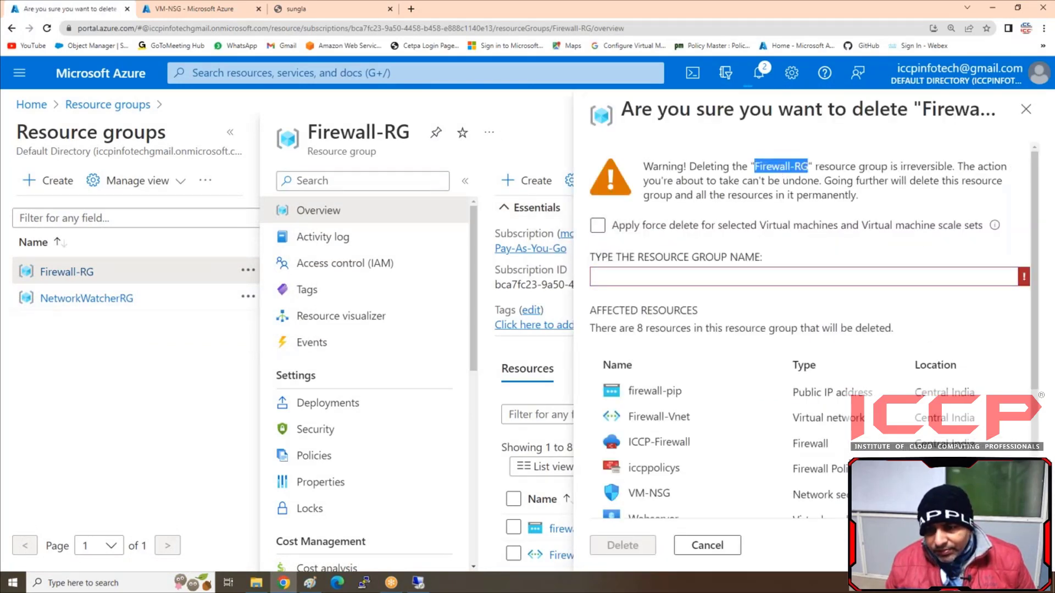
right_click(779, 167)
click(807, 184)
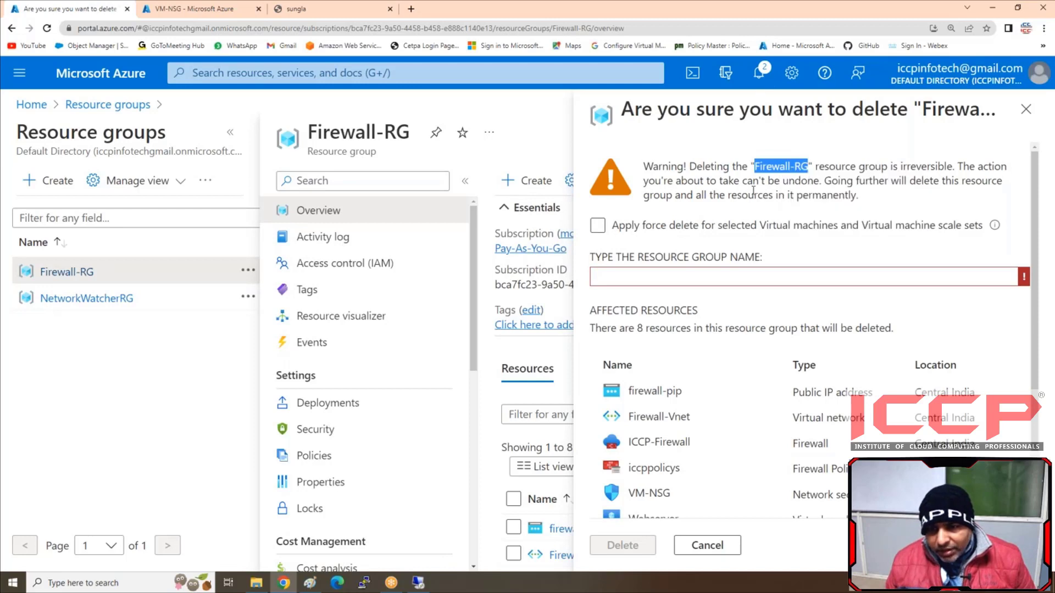
click(597, 226)
right_click(601, 276)
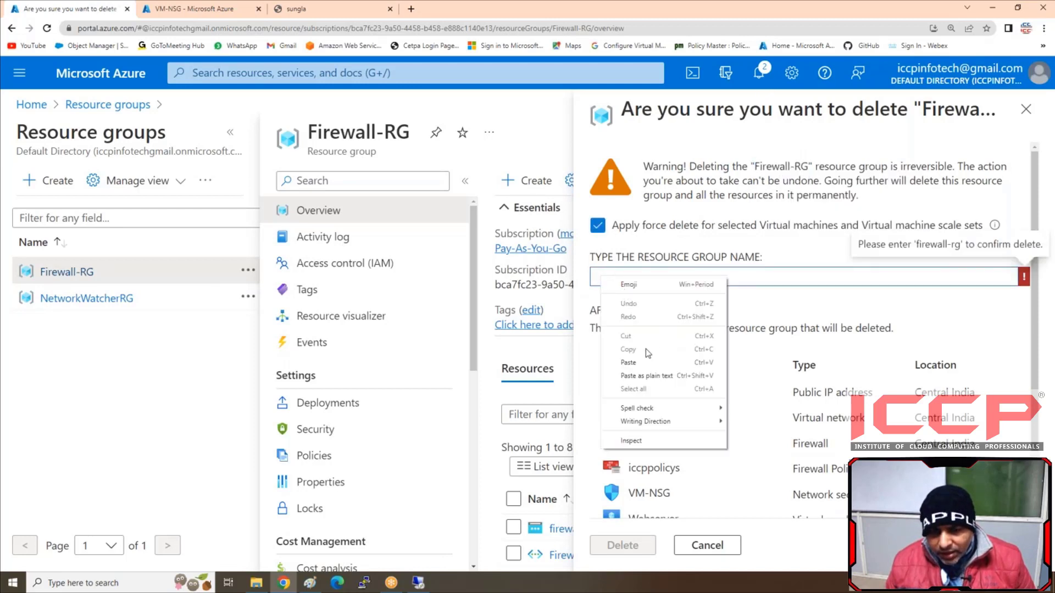
click(639, 359)
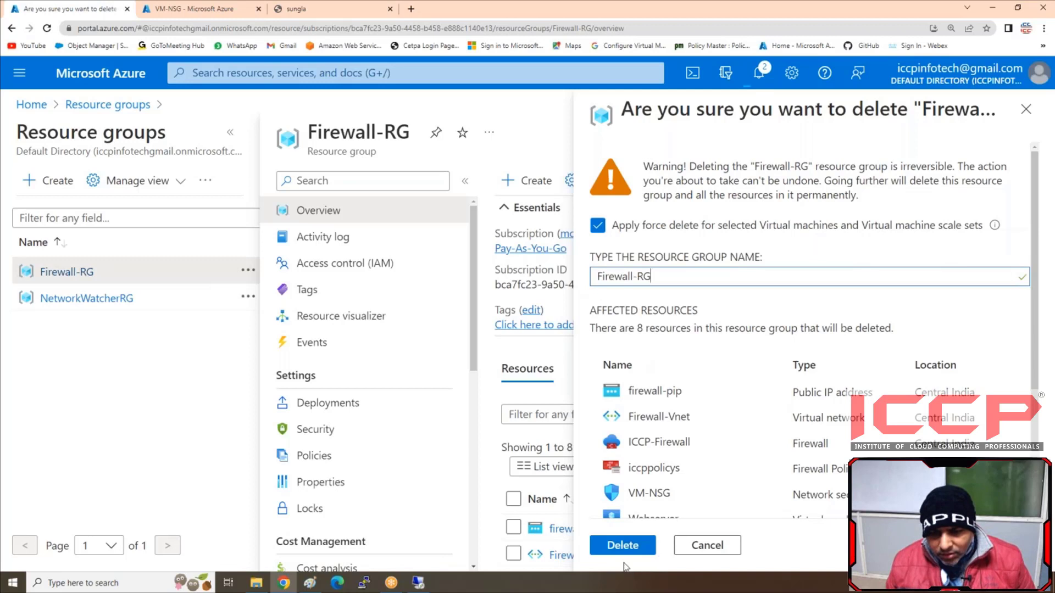
click(625, 550)
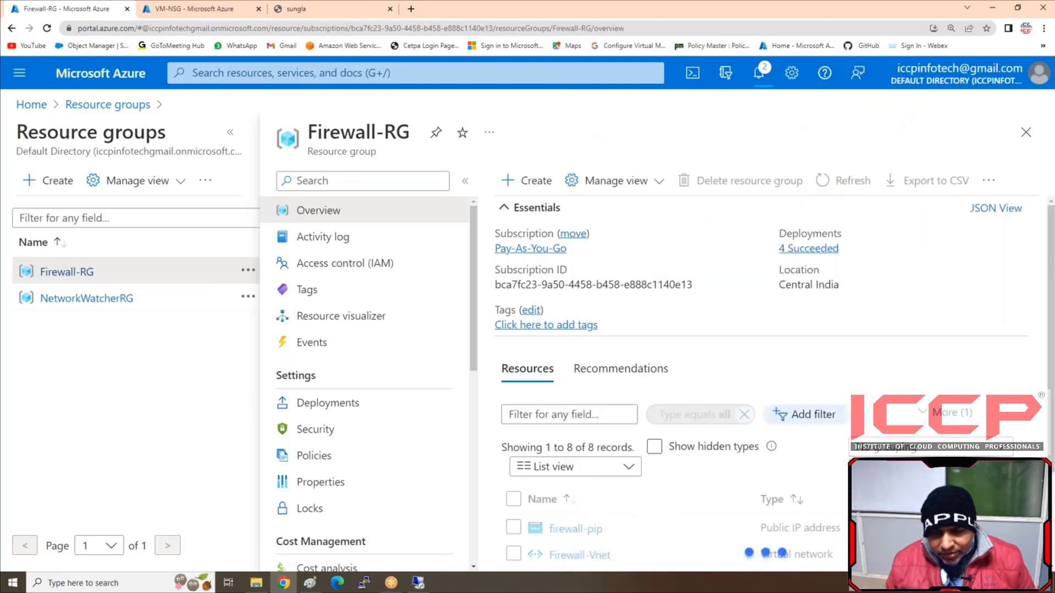
Delete the NetworkWatcherRG resource group, confirming with the name NetworkWatcherRG
click(82, 299)
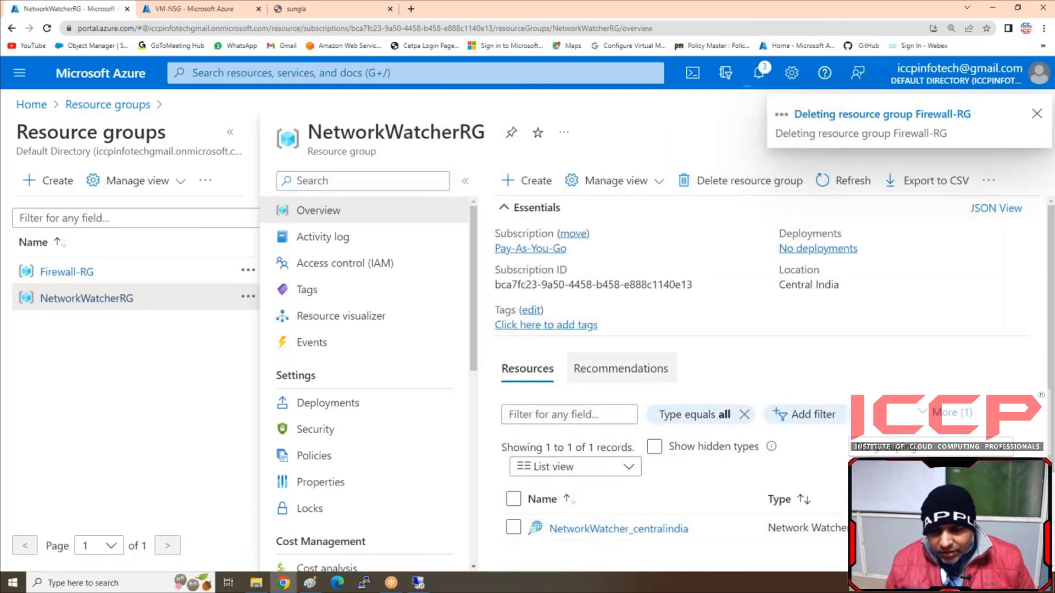
click(744, 181)
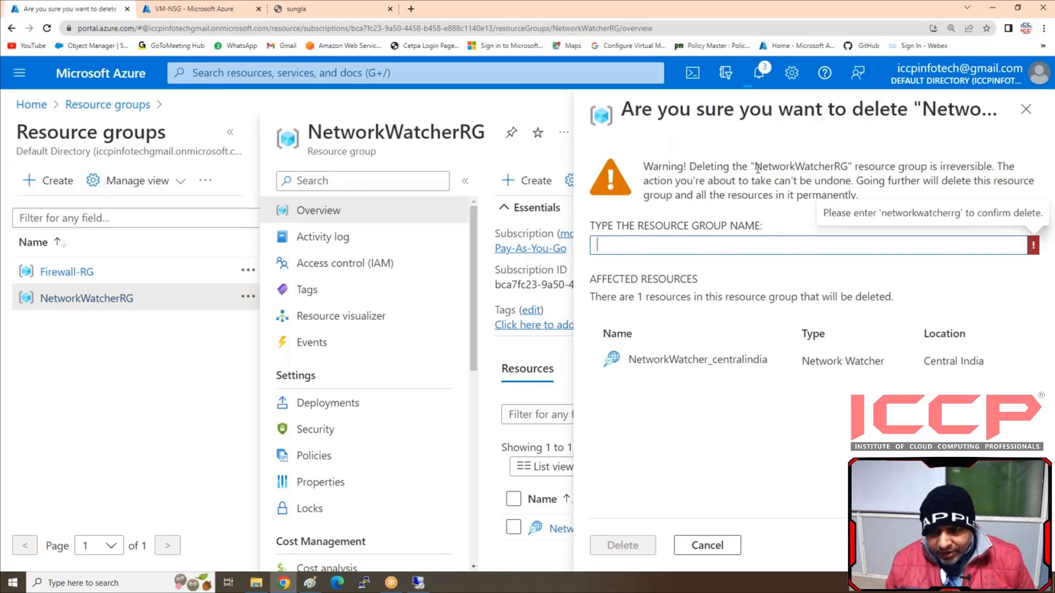
drag(756, 166, 847, 166)
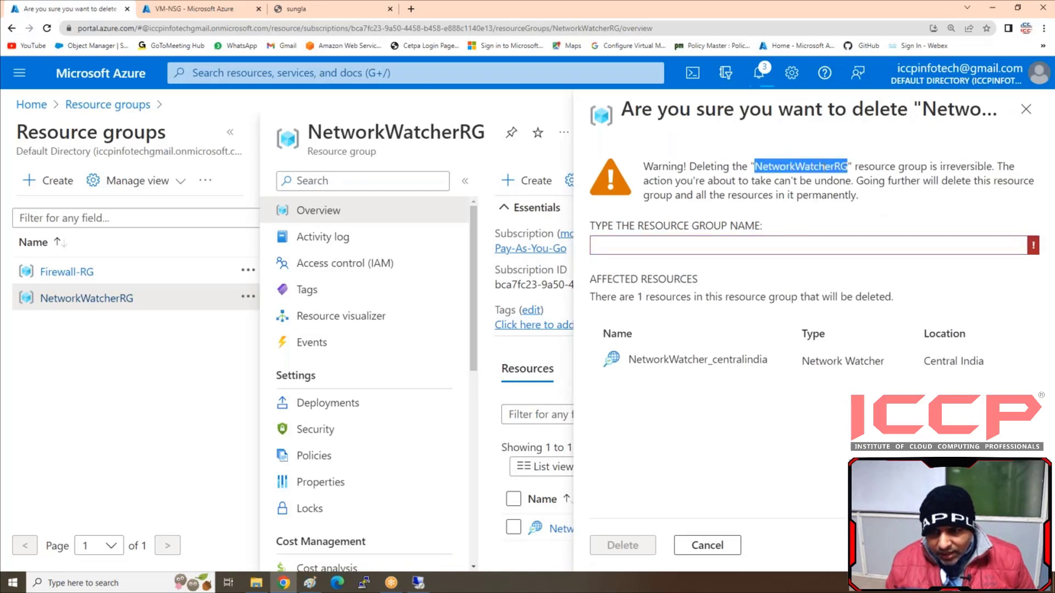
right_click(824, 167)
click(845, 177)
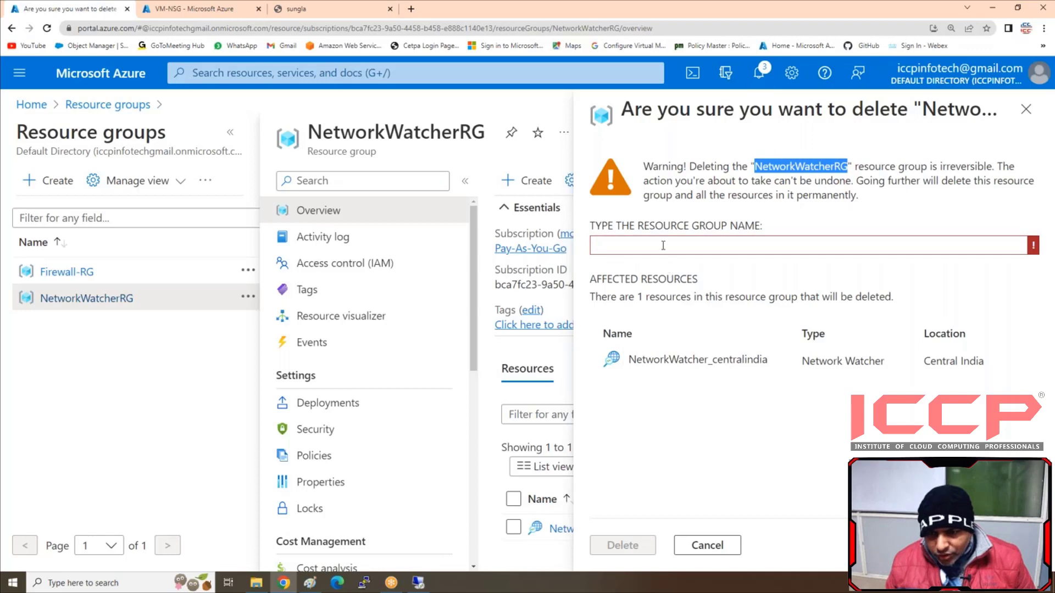
click(664, 246)
right_click(664, 246)
click(696, 334)
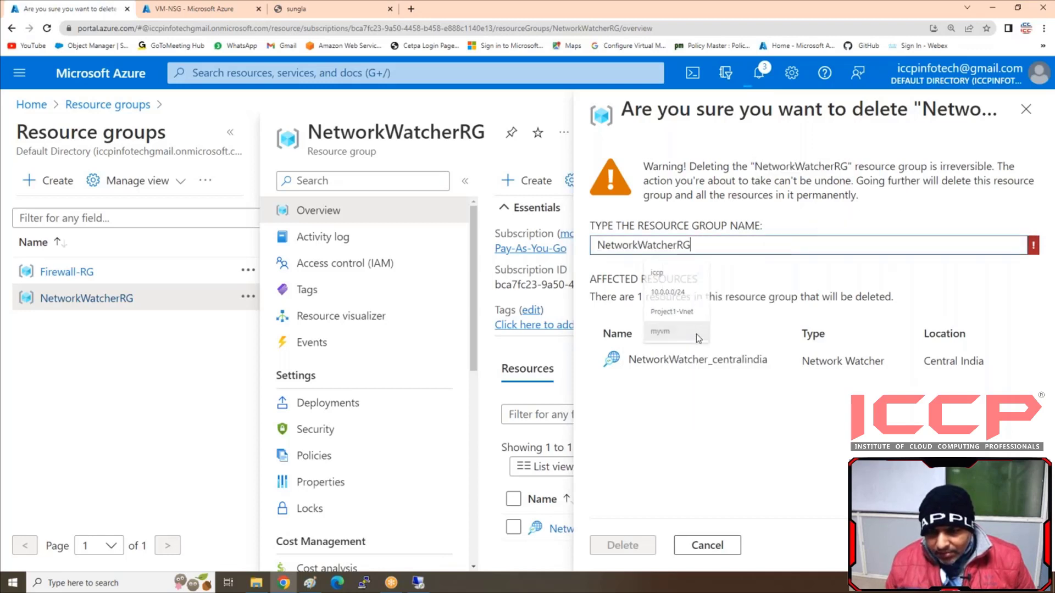
click(623, 545)
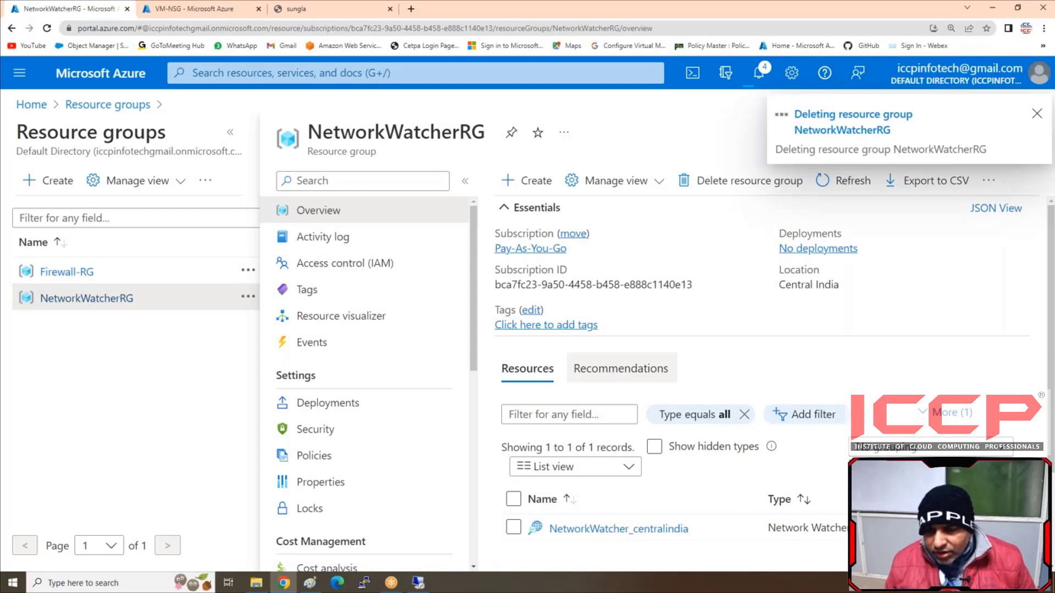
click(19, 72)
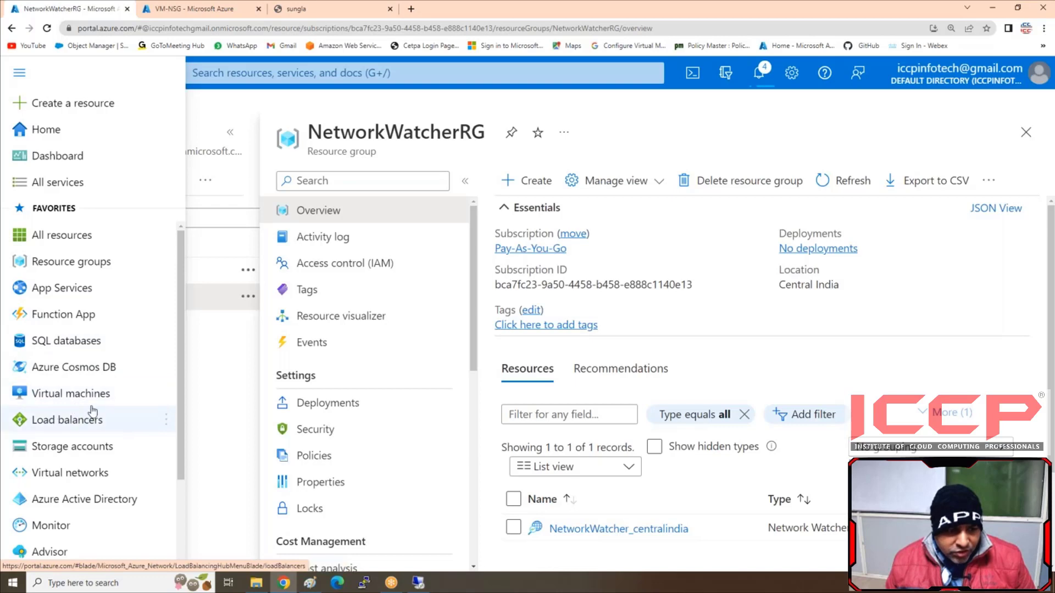
scroll(66, 462, down, 1)
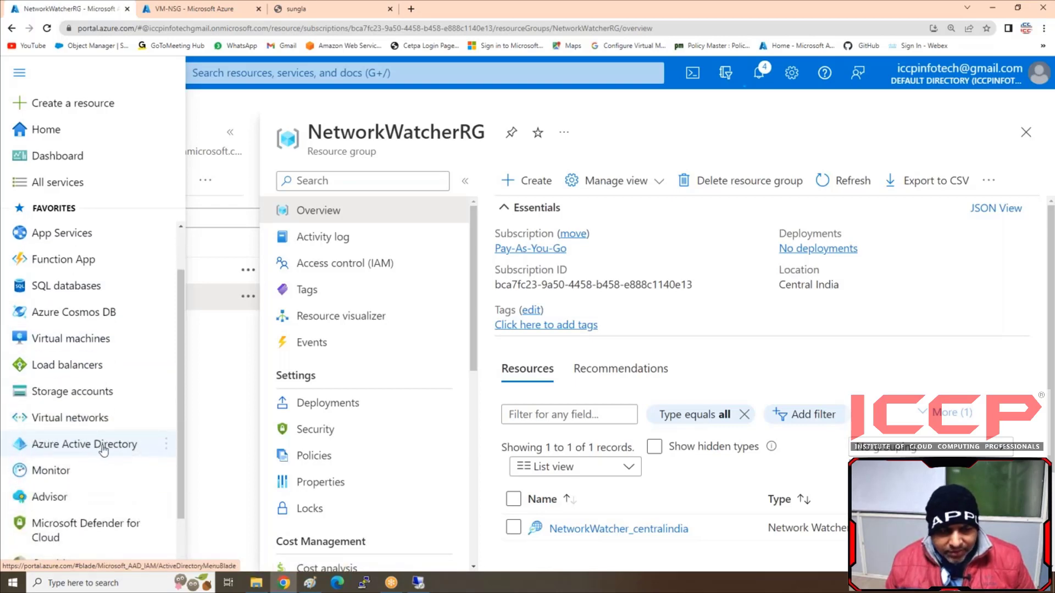
mouse_move(103, 450)
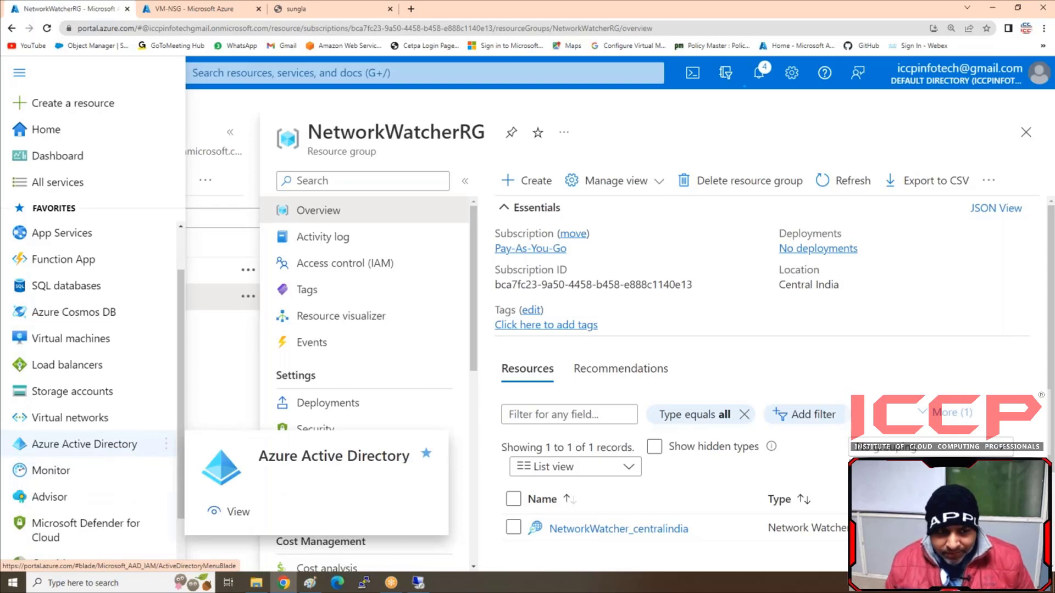
scroll(169, 389, down, 2)
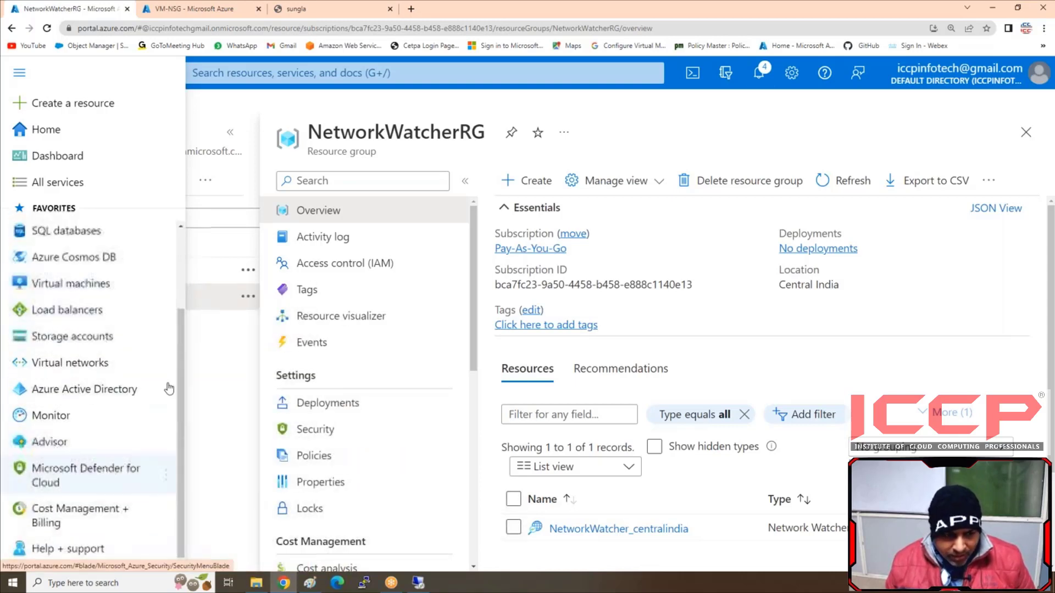